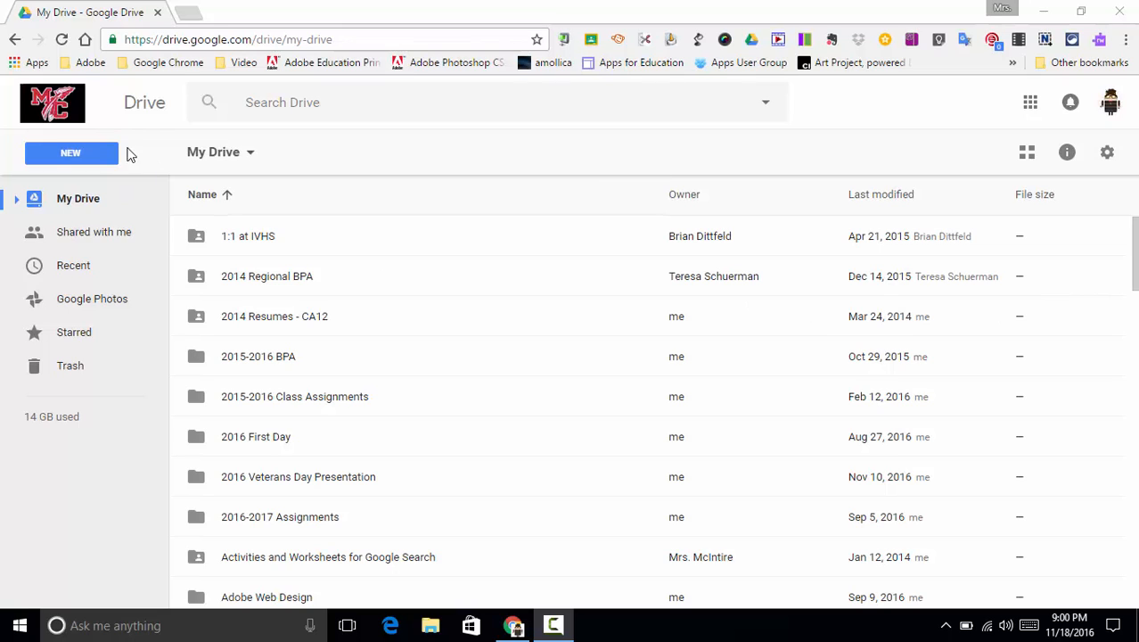
Create a new blank Google Forms form from My Drive.
{"action": "left_click", "coordinate": [81, 153]}
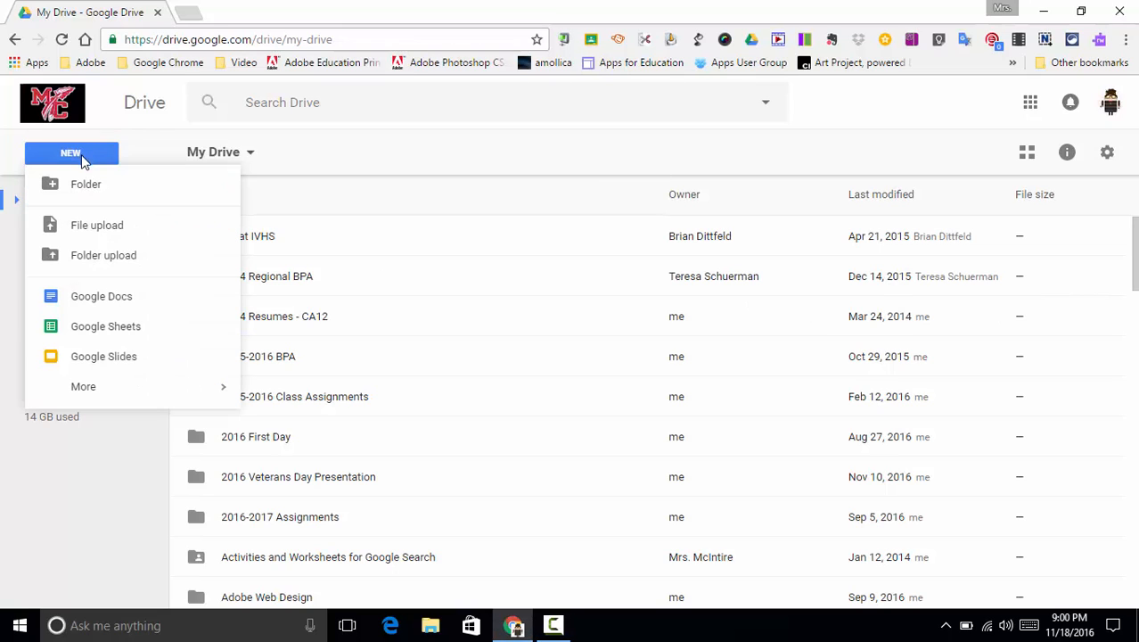
{"action": "mouse_move", "coordinate": [105, 384]}
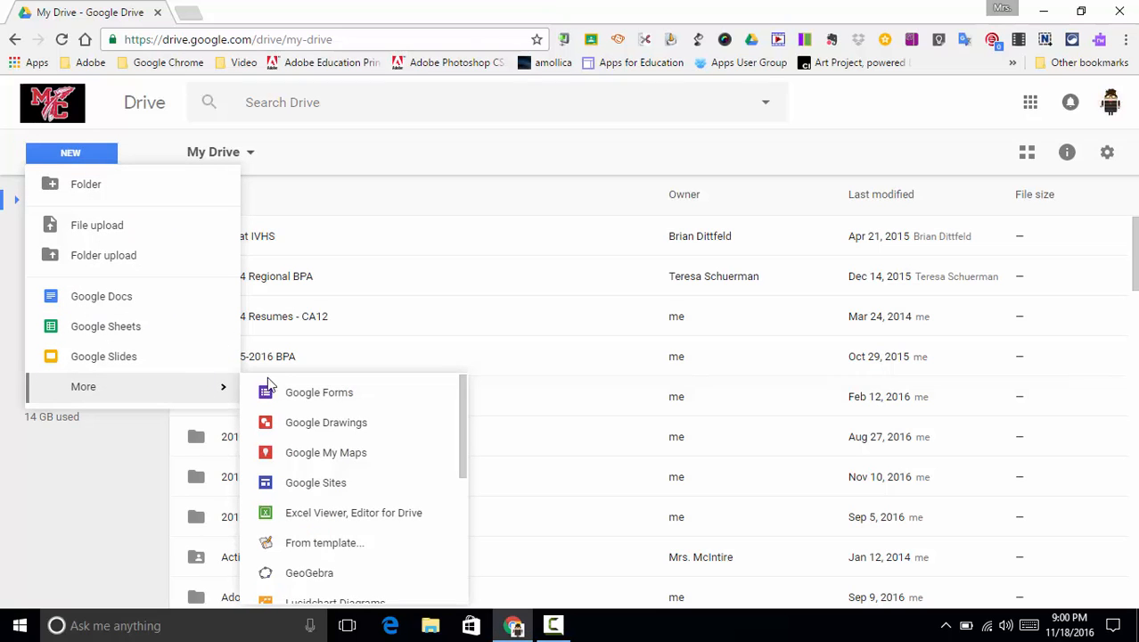
{"action": "left_click", "coordinate": [321, 401]}
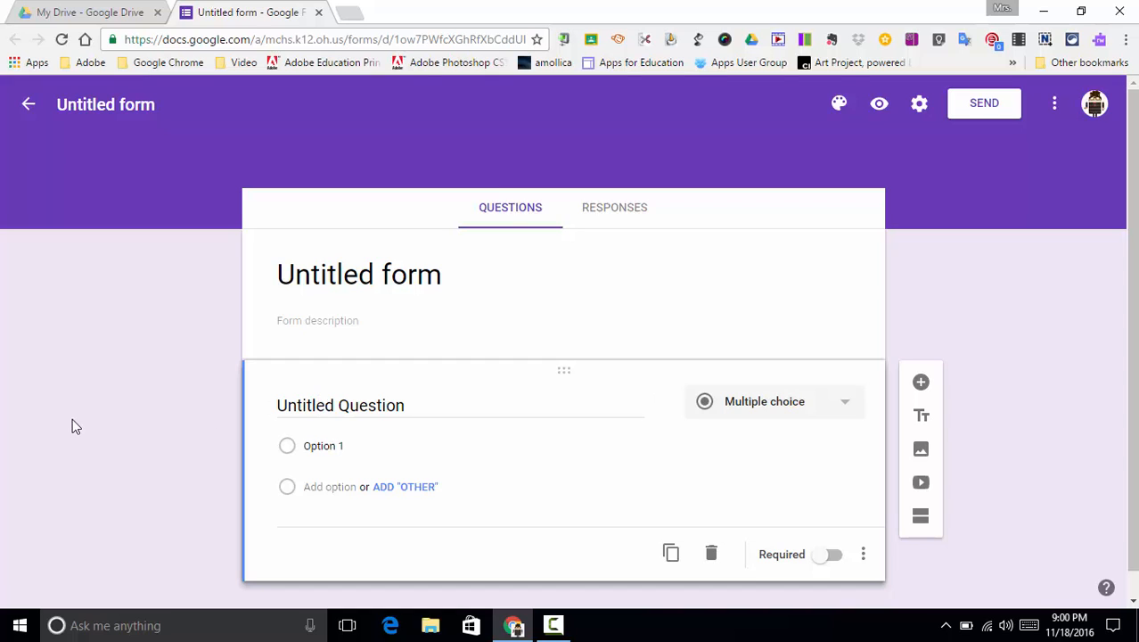
Name the form "Example Form" and use the same text as its title.
{"action": "left_click", "coordinate": [114, 104]}
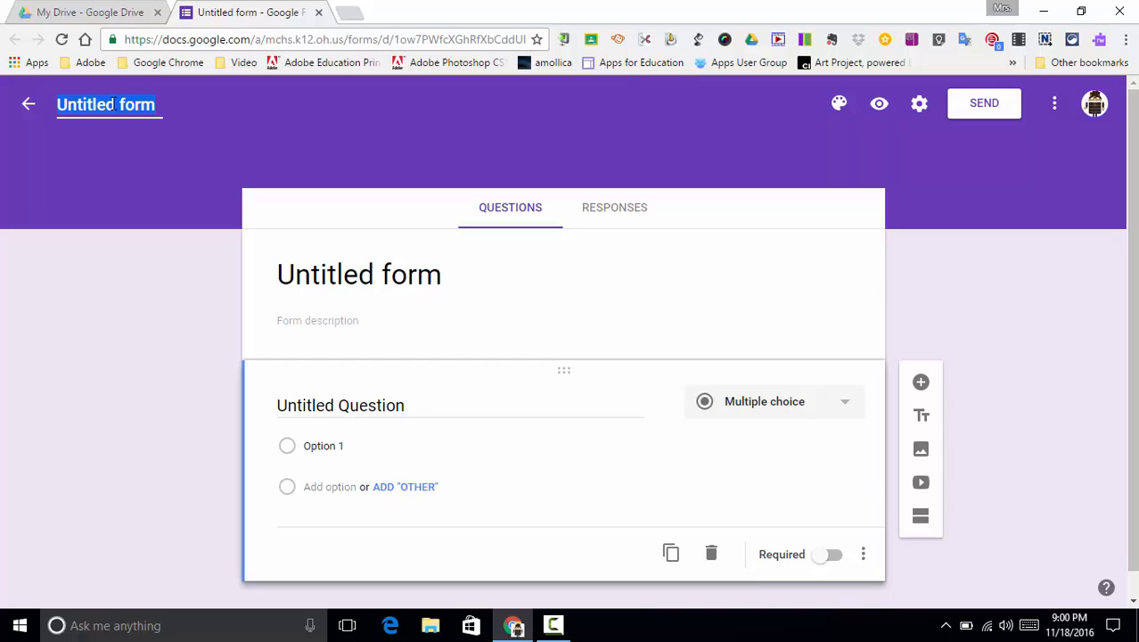
{"action": "type", "text": "Example"}
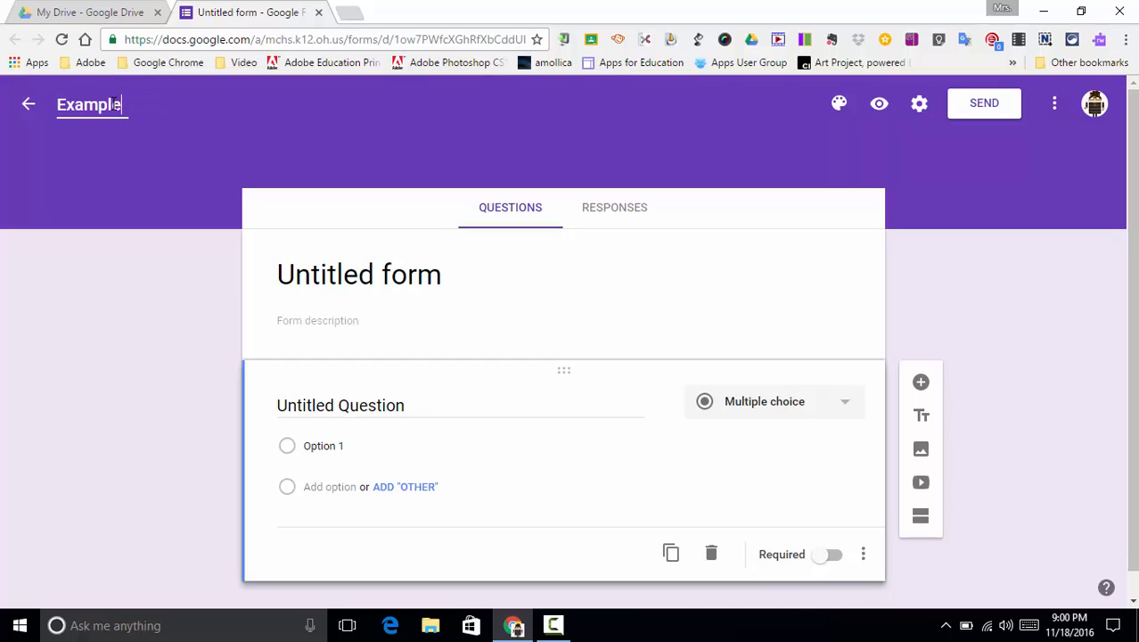
{"action": "type", "text": " Form"}
{"action": "left_click", "coordinate": [341, 273]}
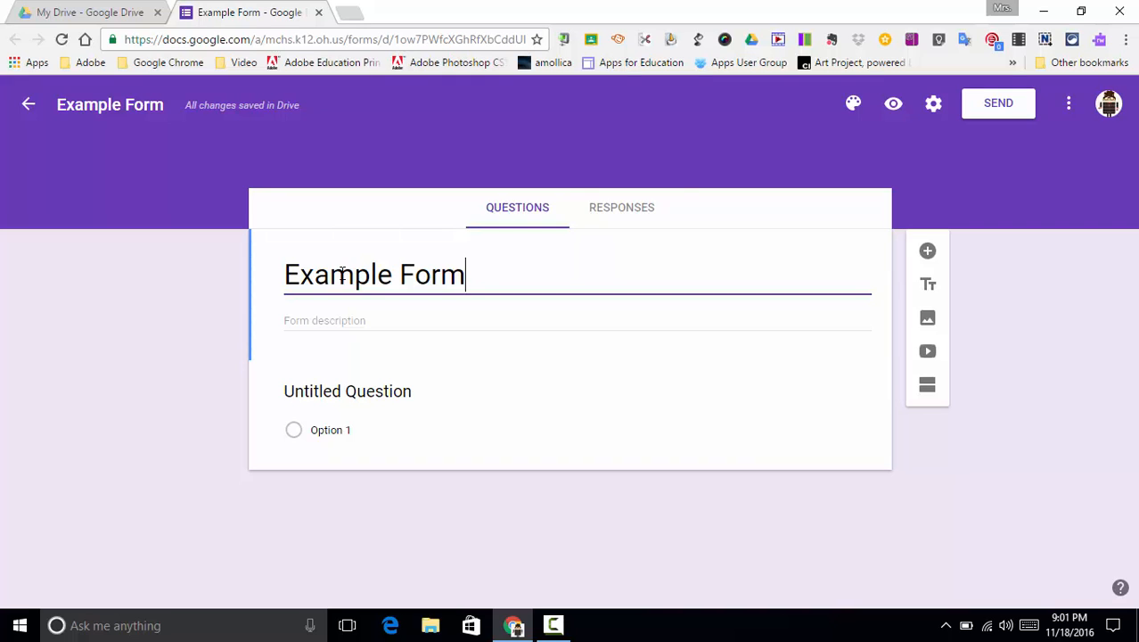
Apply the first header image of the Work and School category, the dark blue fibre photo, as the form's theme.
{"action": "left_click", "coordinate": [854, 106]}
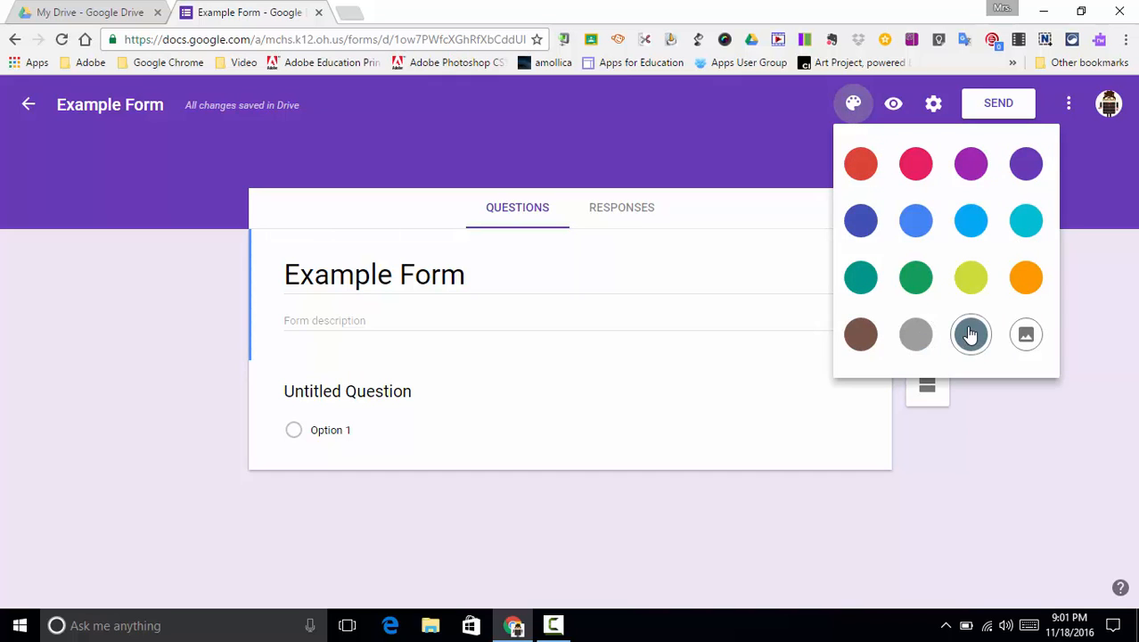
{"action": "left_click", "coordinate": [1026, 336]}
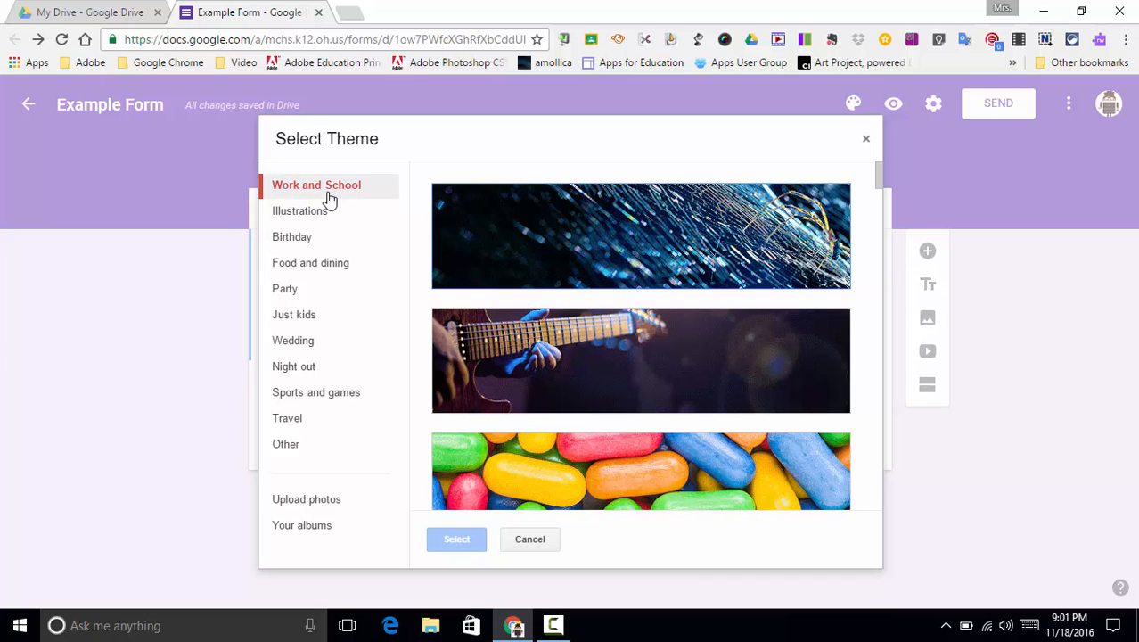
{"action": "left_click", "coordinate": [623, 269]}
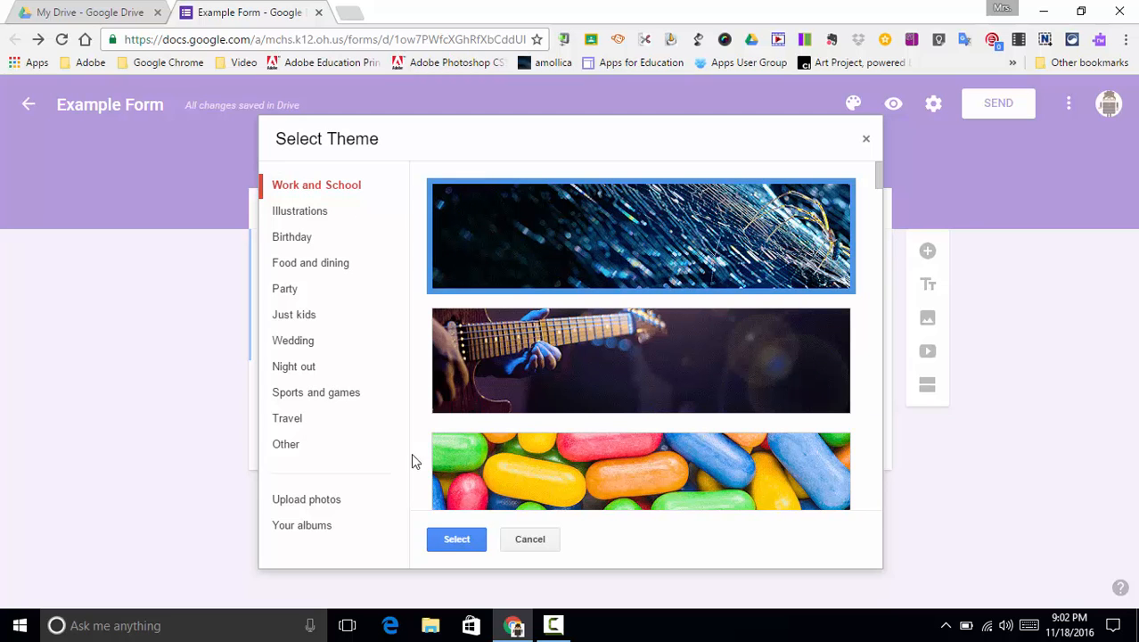
{"action": "left_click", "coordinate": [459, 543]}
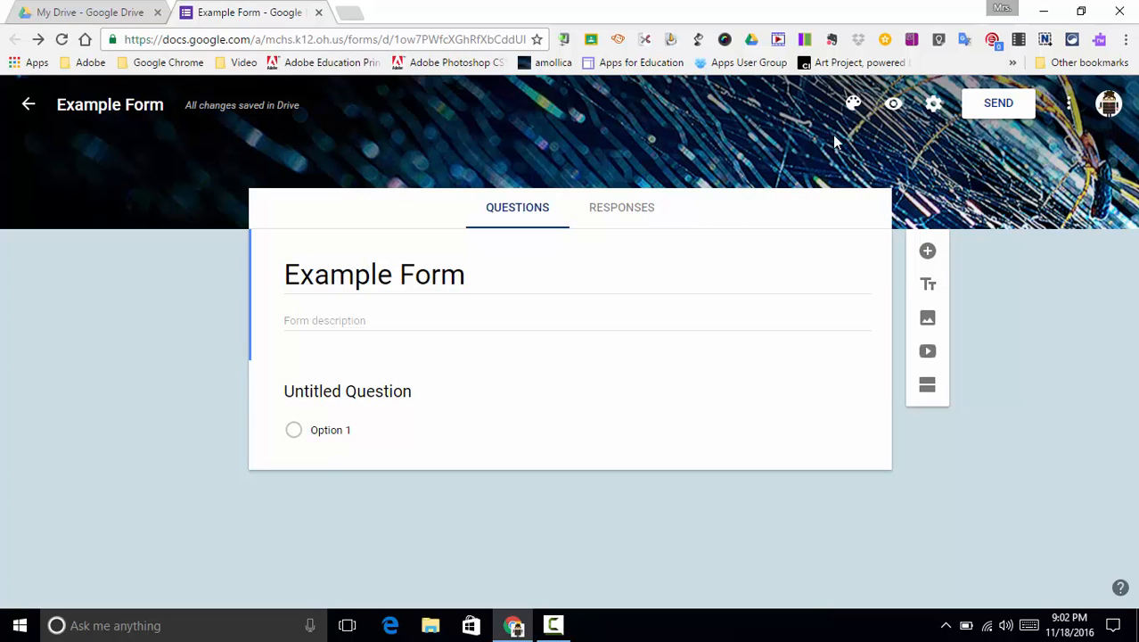
{"action": "left_click", "coordinate": [853, 105]}
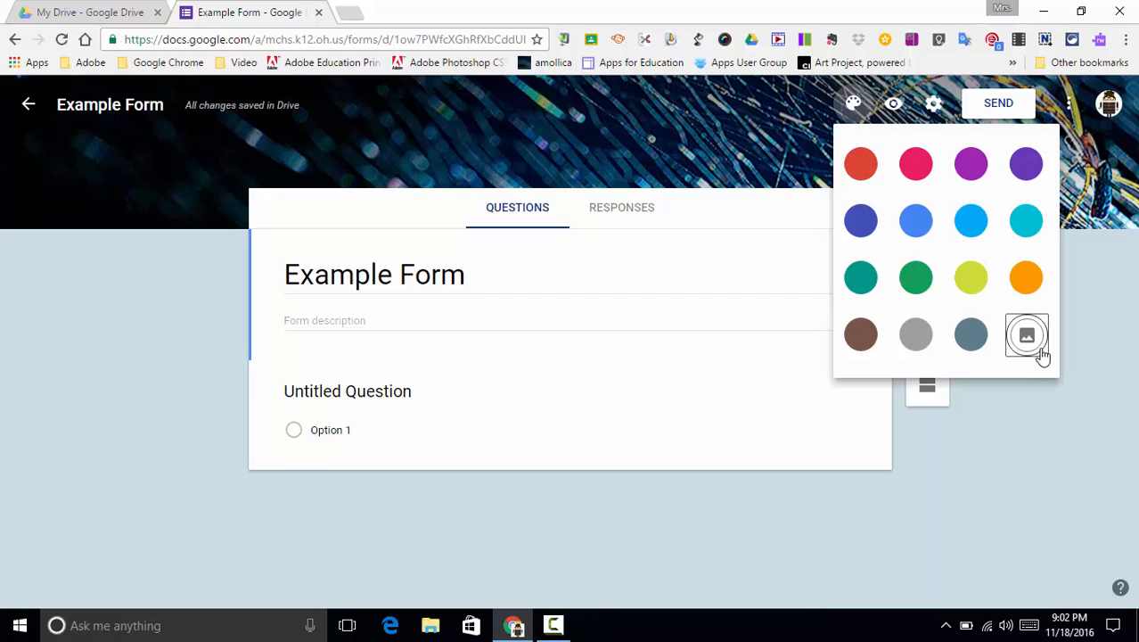
{"action": "left_click", "coordinate": [749, 136]}
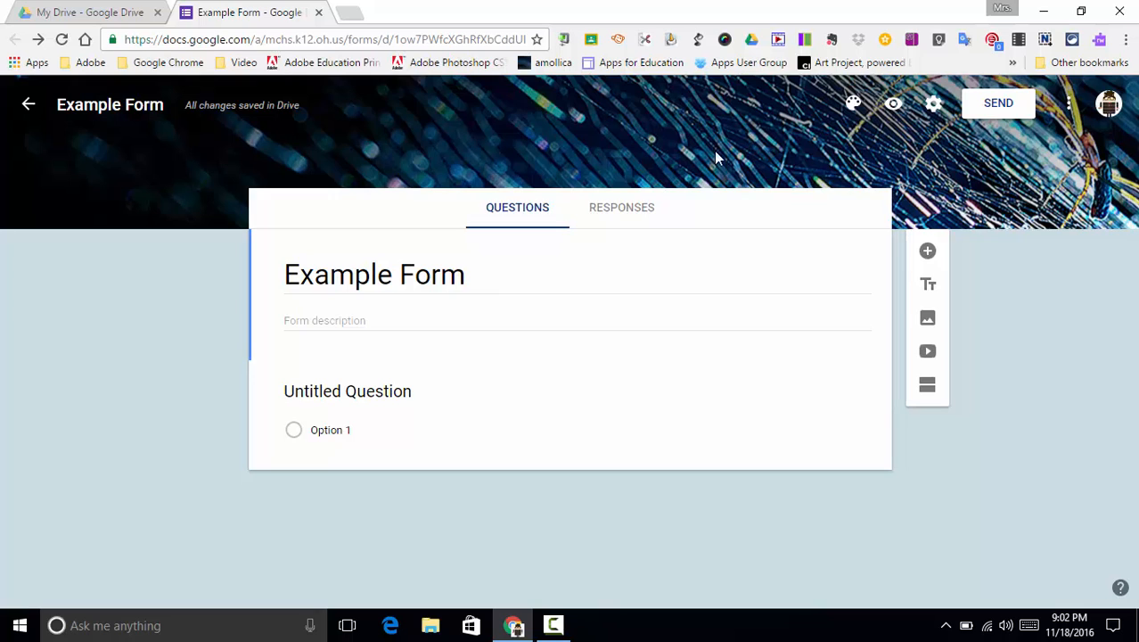
Enter the teacher's name as the form description.
{"action": "left_click", "coordinate": [336, 323]}
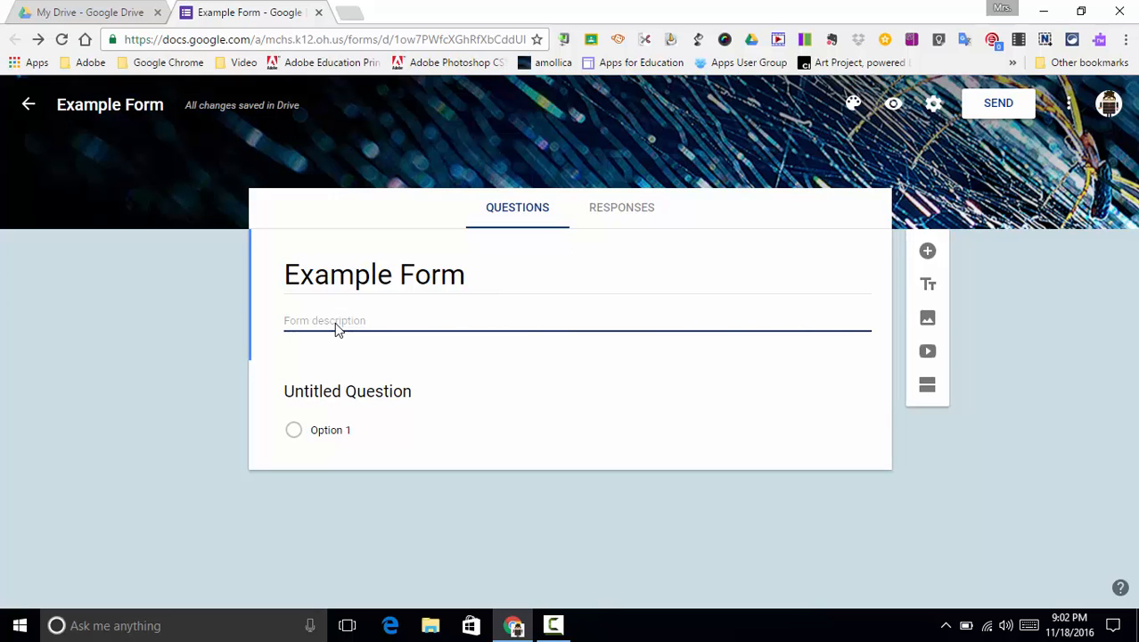
{"action": "type", "text": "Mrs. Schuerman"}
Turn the untitled question into a required short answer question reading "Please type your name.".
{"action": "left_click", "coordinate": [398, 393]}
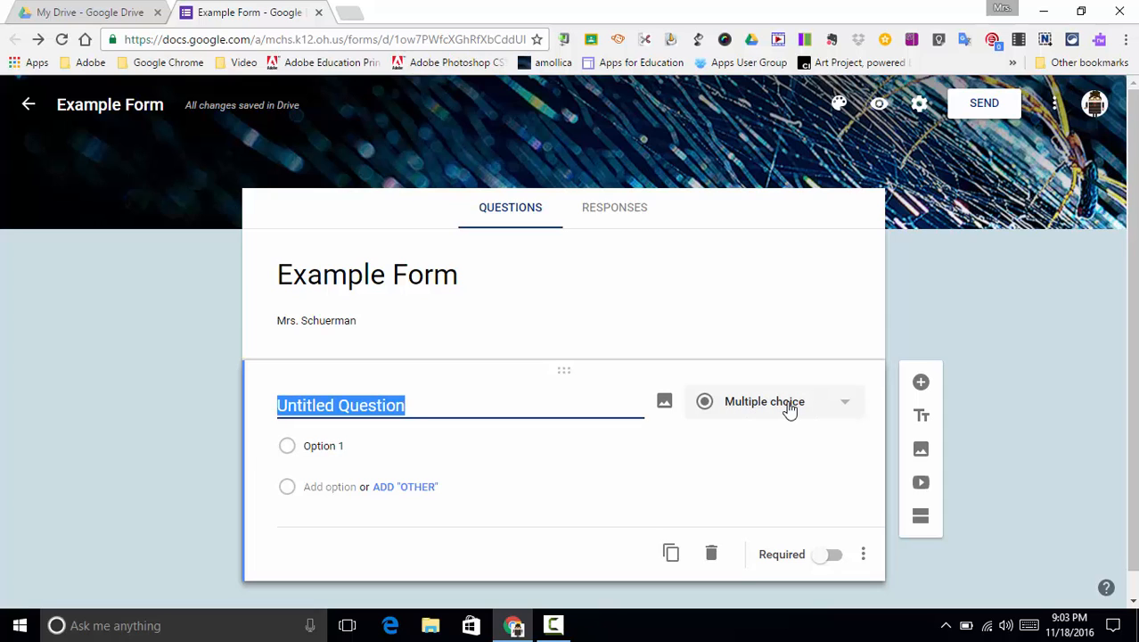
{"action": "left_click", "coordinate": [845, 408]}
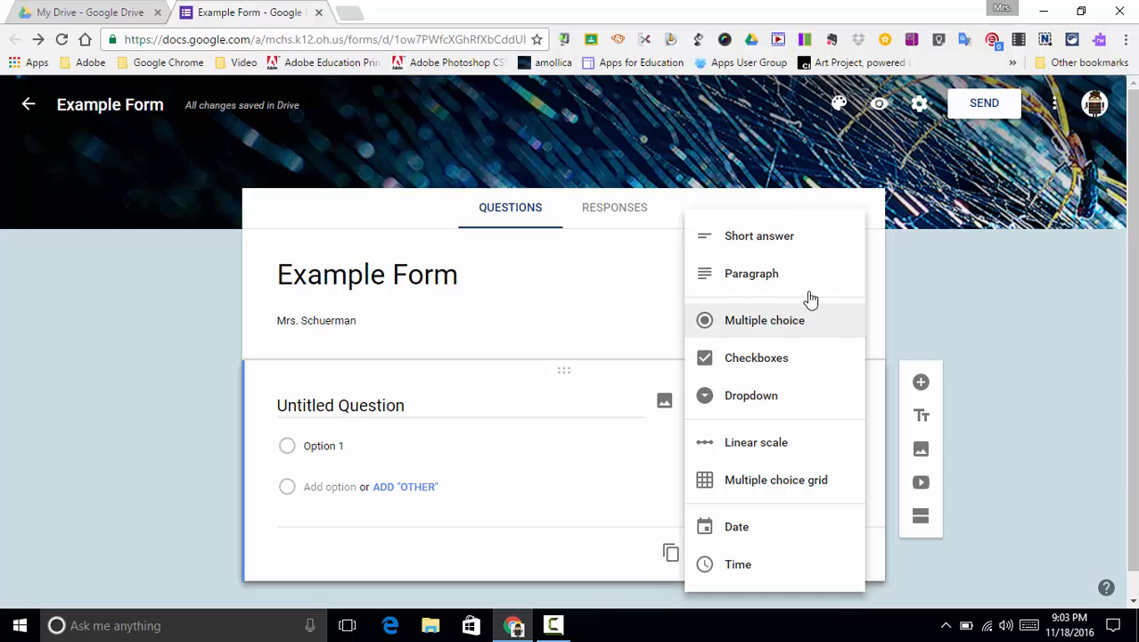
{"action": "left_click", "coordinate": [755, 242]}
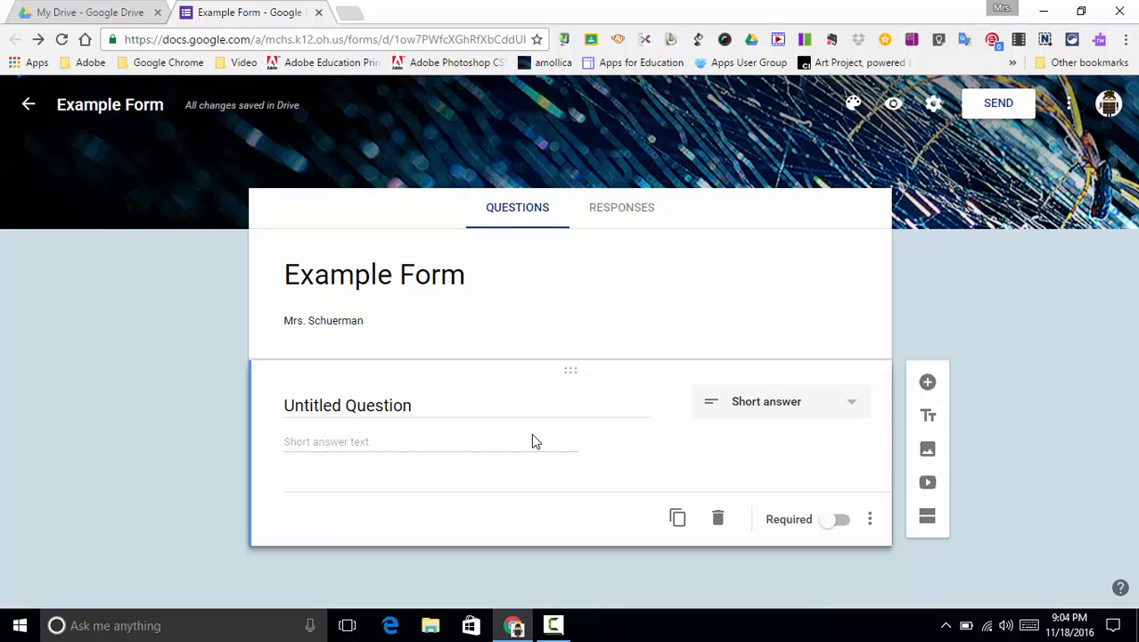
{"action": "left_click", "coordinate": [363, 404]}
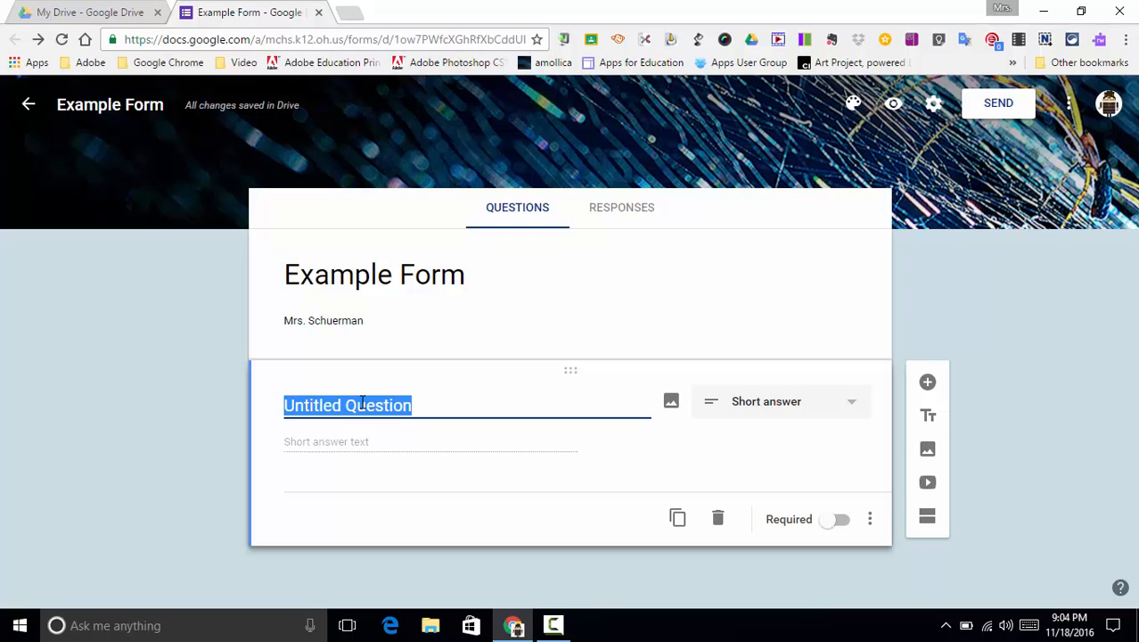
{"action": "type", "text": "Pleas"}
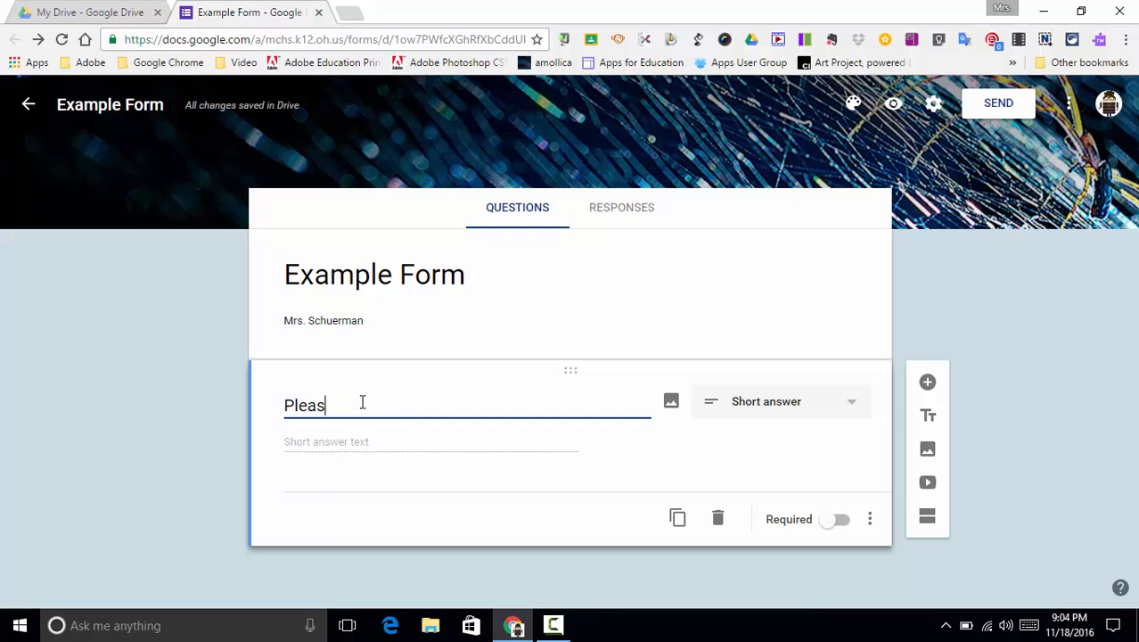
{"action": "type", "text": "e type your name."}
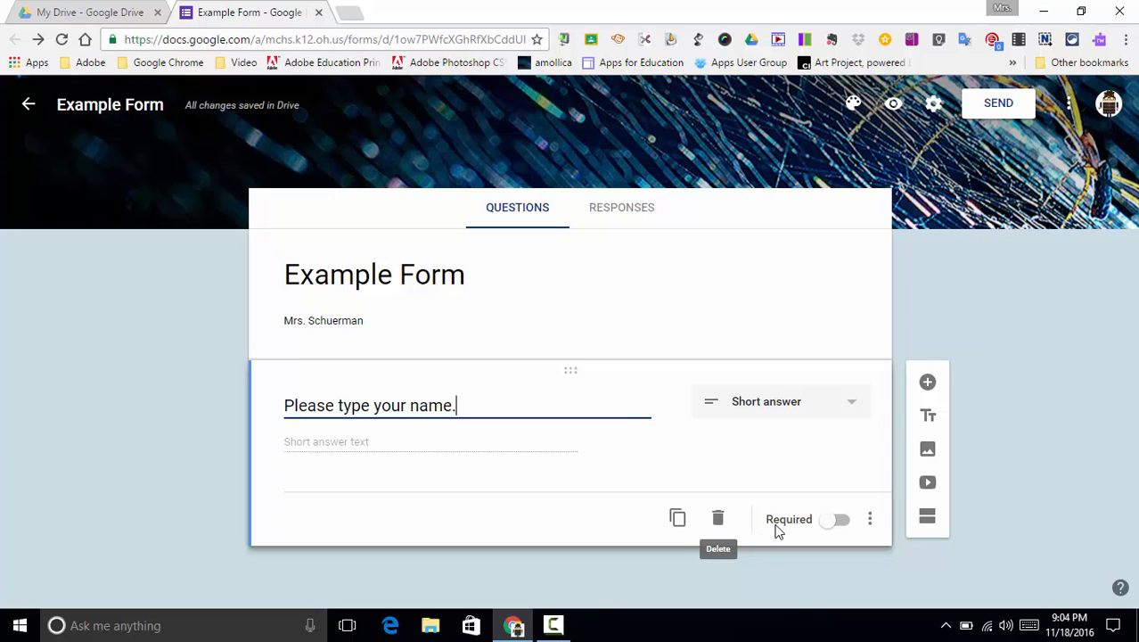
{"action": "left_click", "coordinate": [843, 521]}
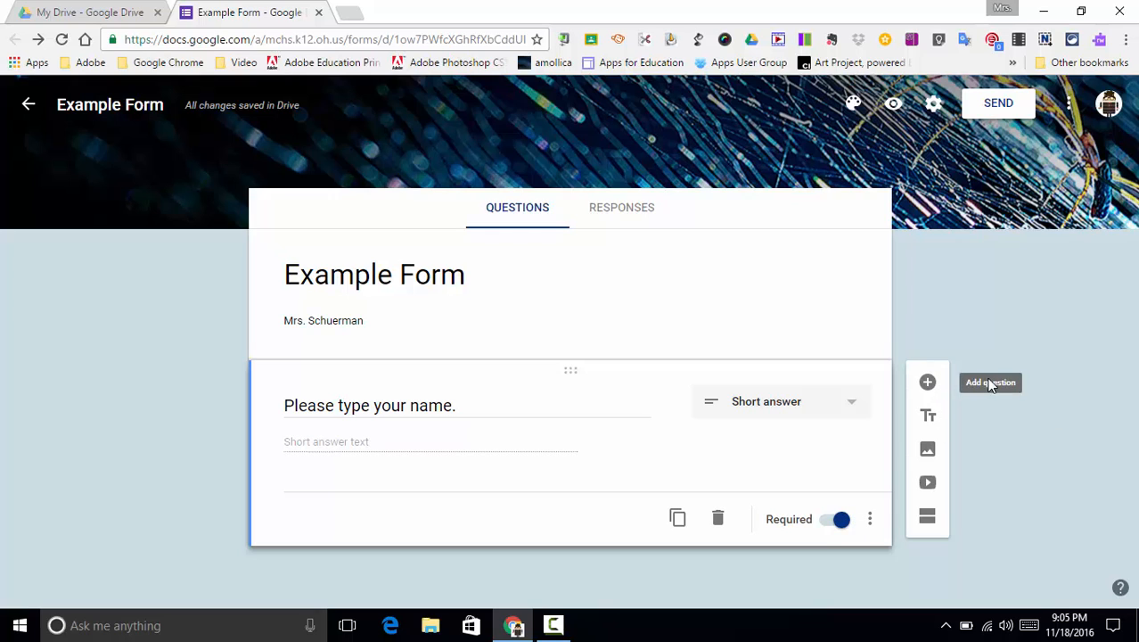
Add a required paragraph question reading "Please add your input on my form.".
{"action": "left_click", "coordinate": [927, 383]}
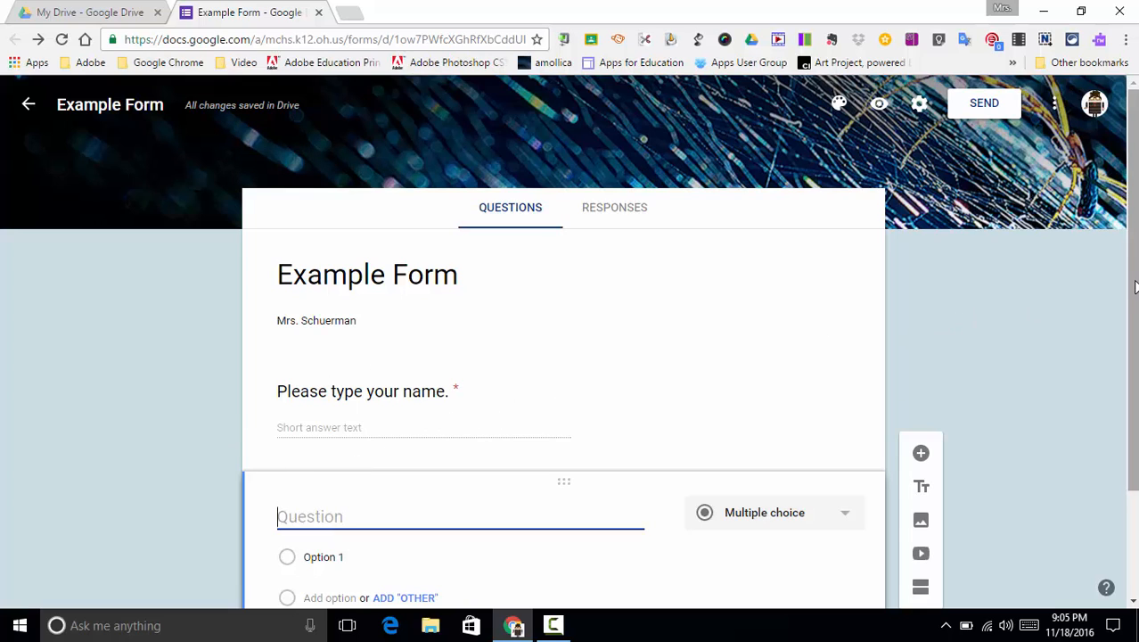
{"action": "scroll", "coordinate": [1135, 285], "scroll_direction": "down", "scroll_amount": 1}
{"action": "scroll", "coordinate": [1135, 286], "scroll_direction": "down", "scroll_amount": 2}
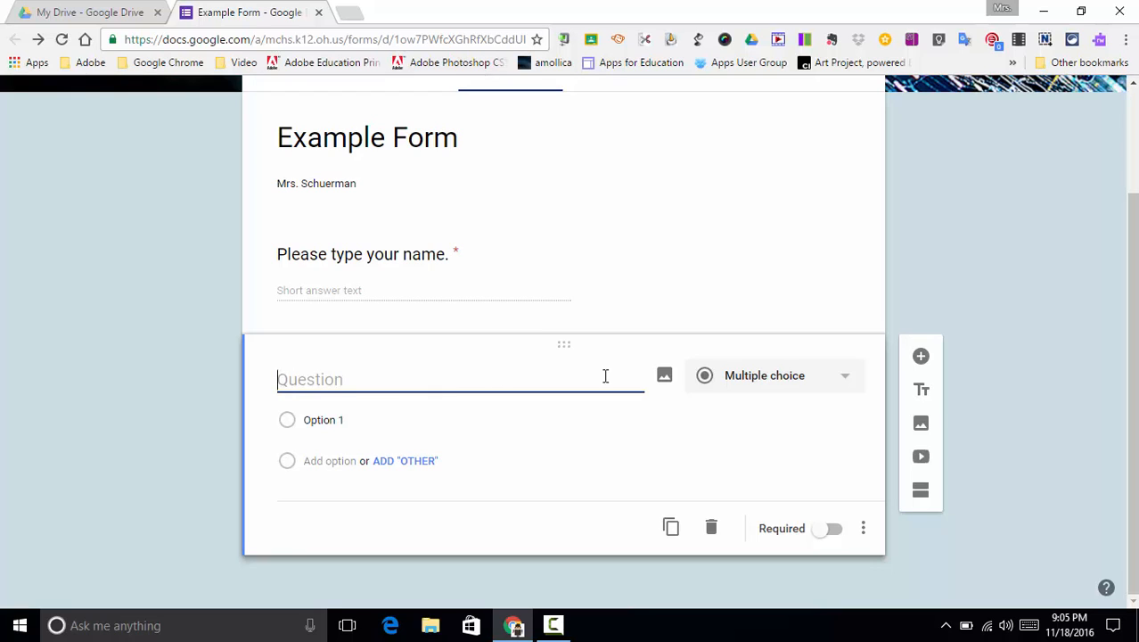
{"action": "left_click", "coordinate": [843, 380]}
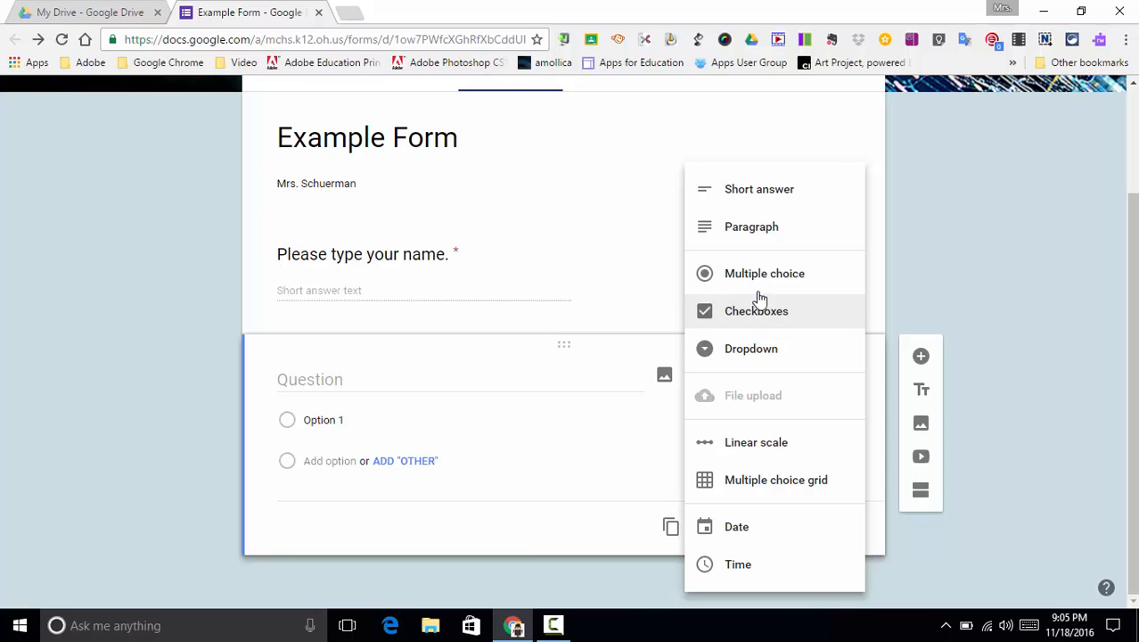
{"action": "left_click", "coordinate": [746, 233]}
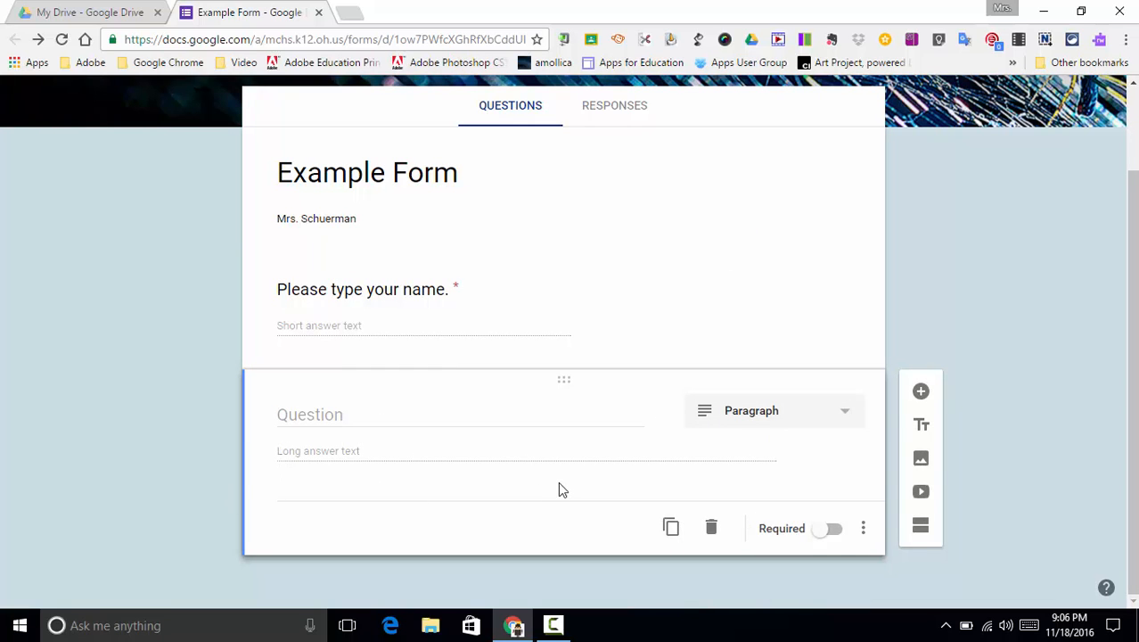
{"action": "left_click", "coordinate": [306, 415]}
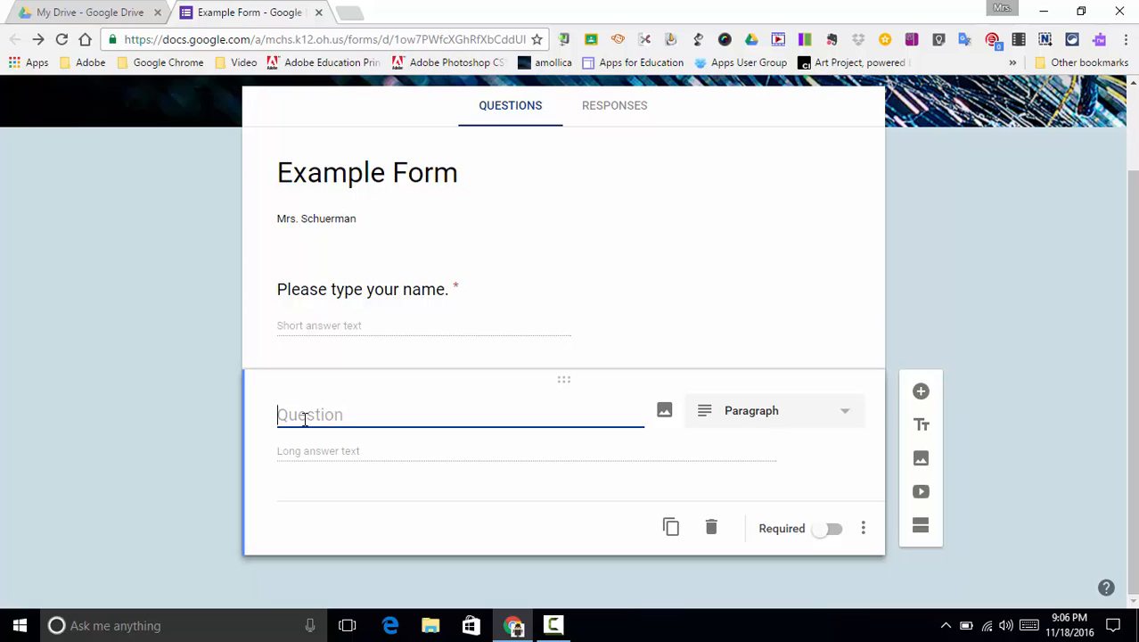
{"action": "type", "text": "Please add your inp"}
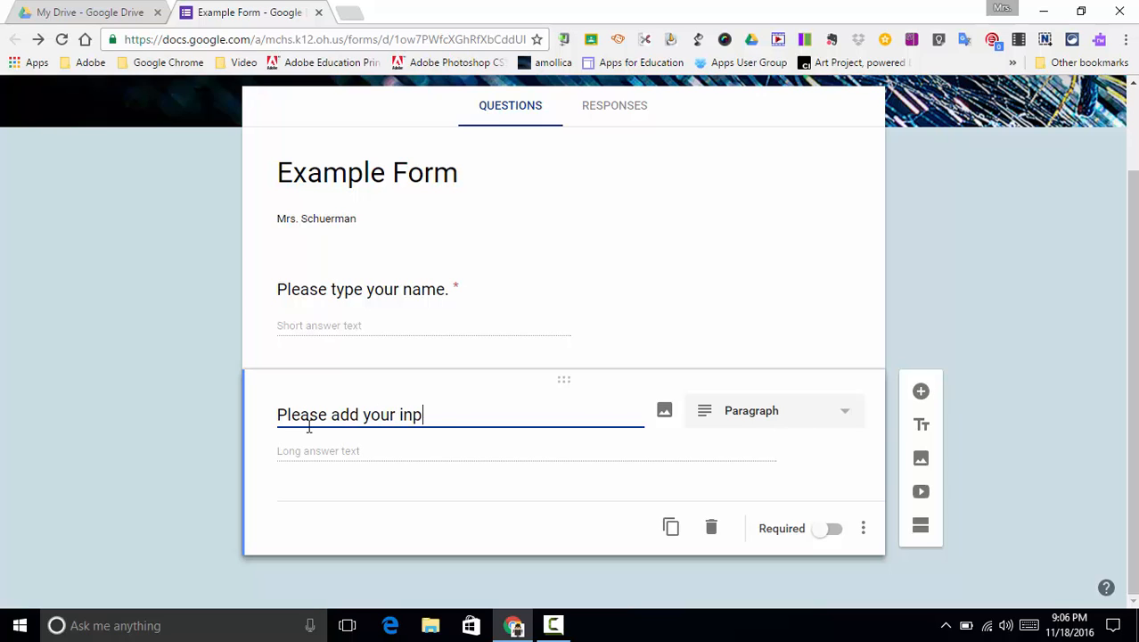
{"action": "type", "text": "ut on my"}
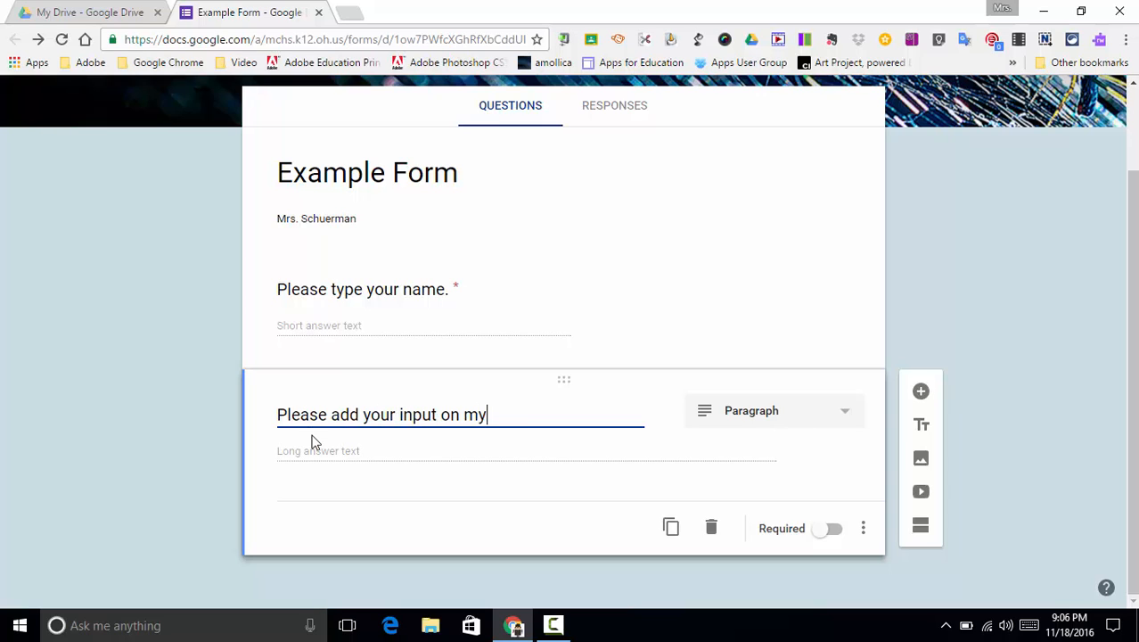
{"action": "type", "text": " form."}
{"action": "left_click", "coordinate": [834, 529]}
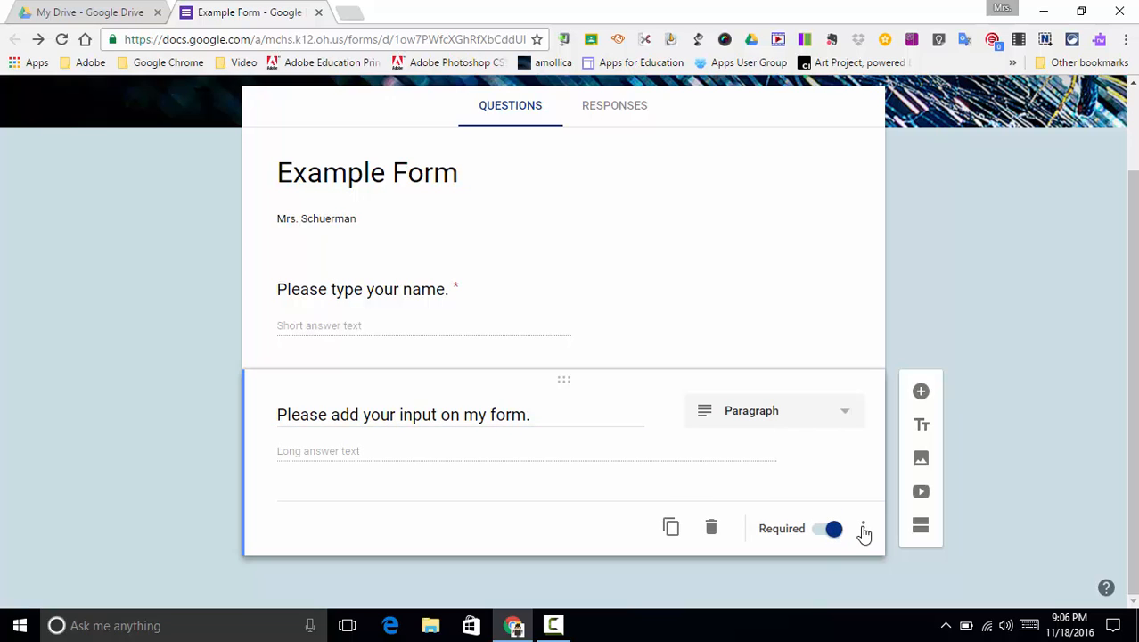
{"action": "left_click", "coordinate": [863, 529]}
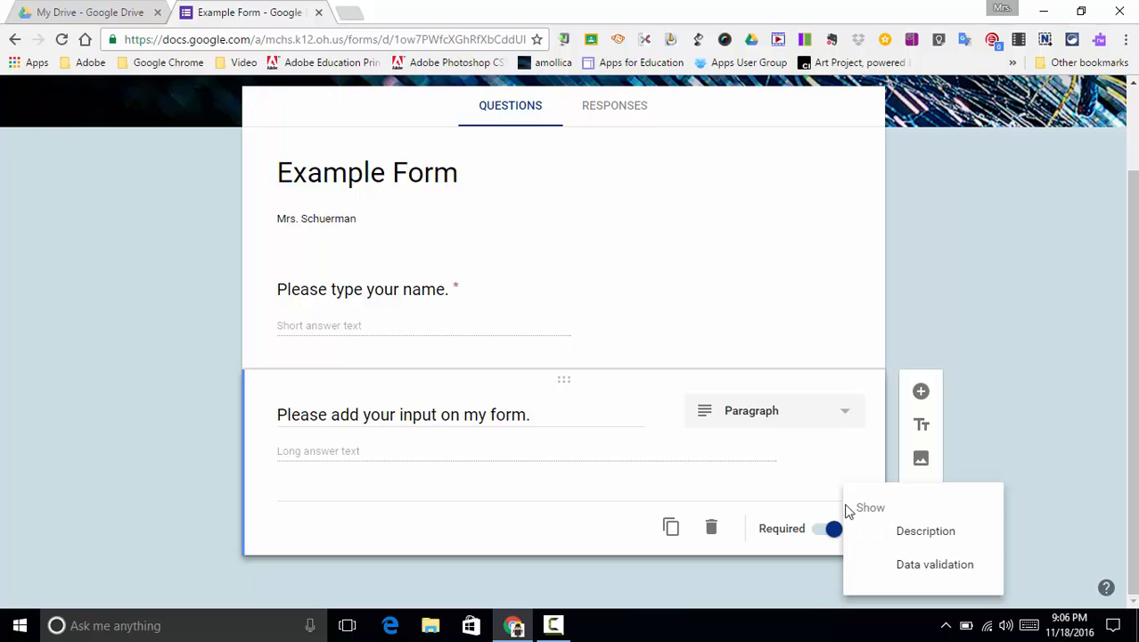
{"action": "left_click", "coordinate": [836, 496]}
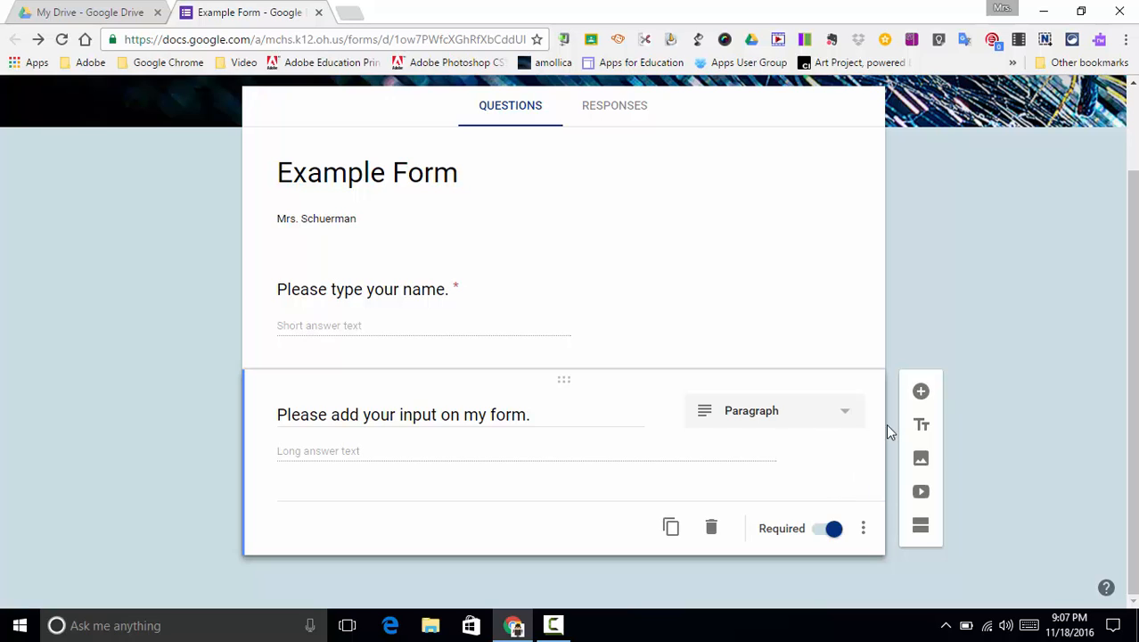
Add a multiple choice question reading "What is your favorite color?".
{"action": "left_click", "coordinate": [921, 393]}
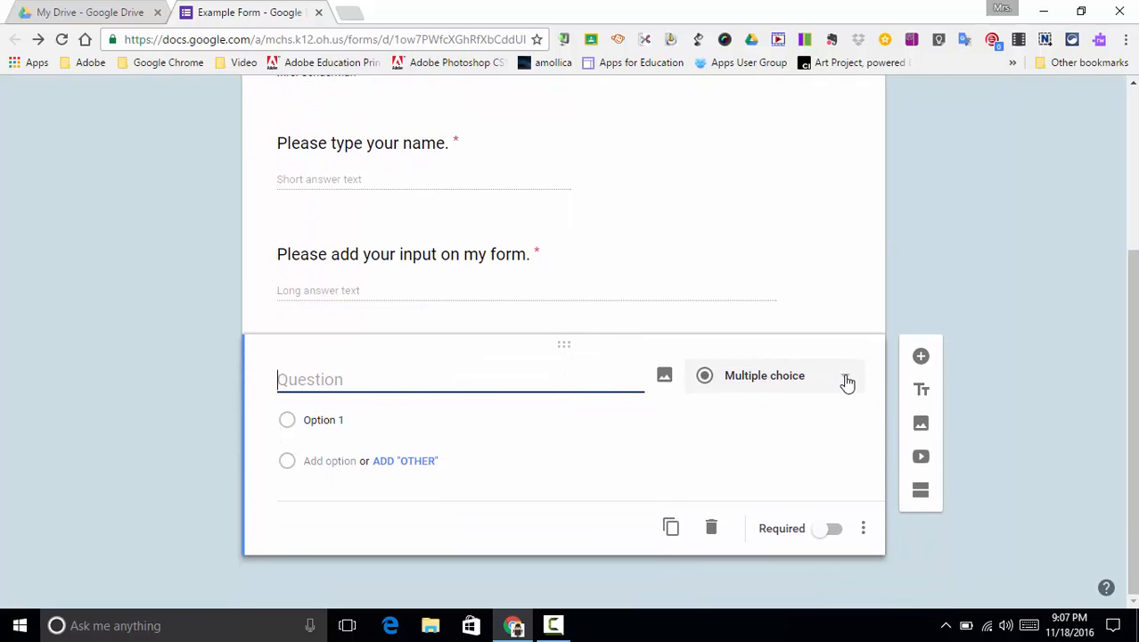
{"action": "left_click", "coordinate": [847, 382]}
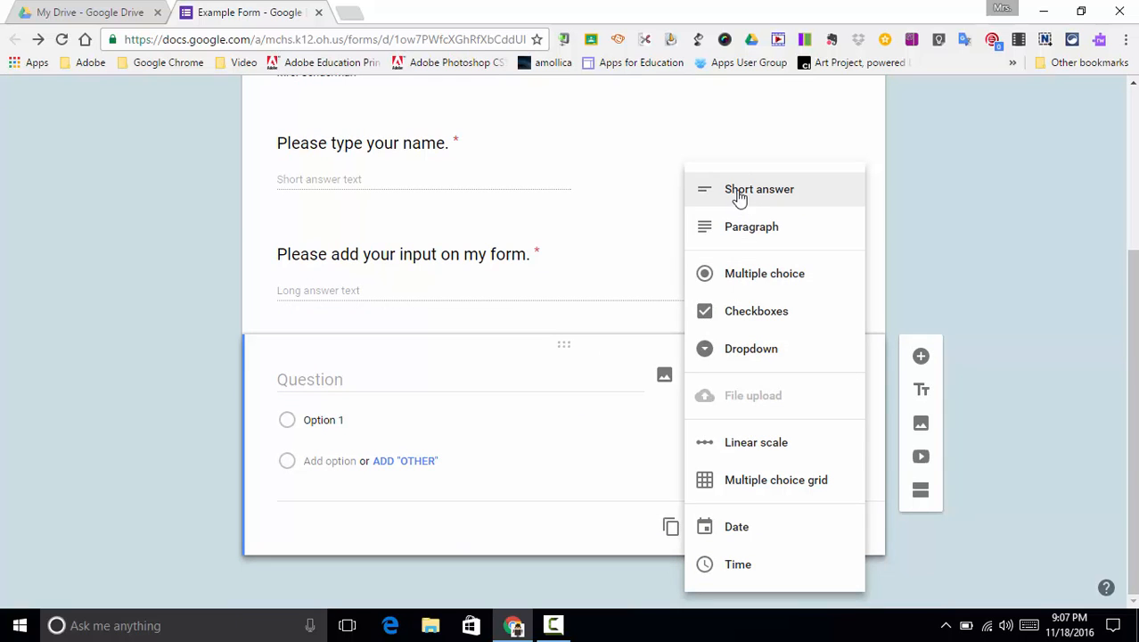
{"action": "left_click", "coordinate": [745, 275]}
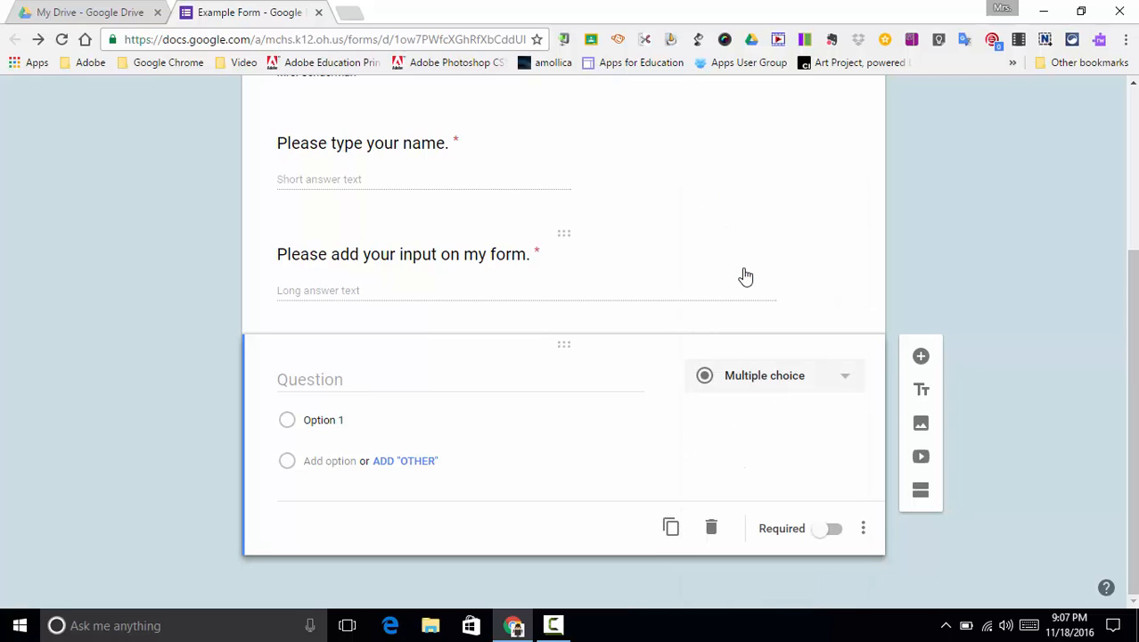
{"action": "left_click", "coordinate": [315, 378]}
{"action": "type", "text": "What "}
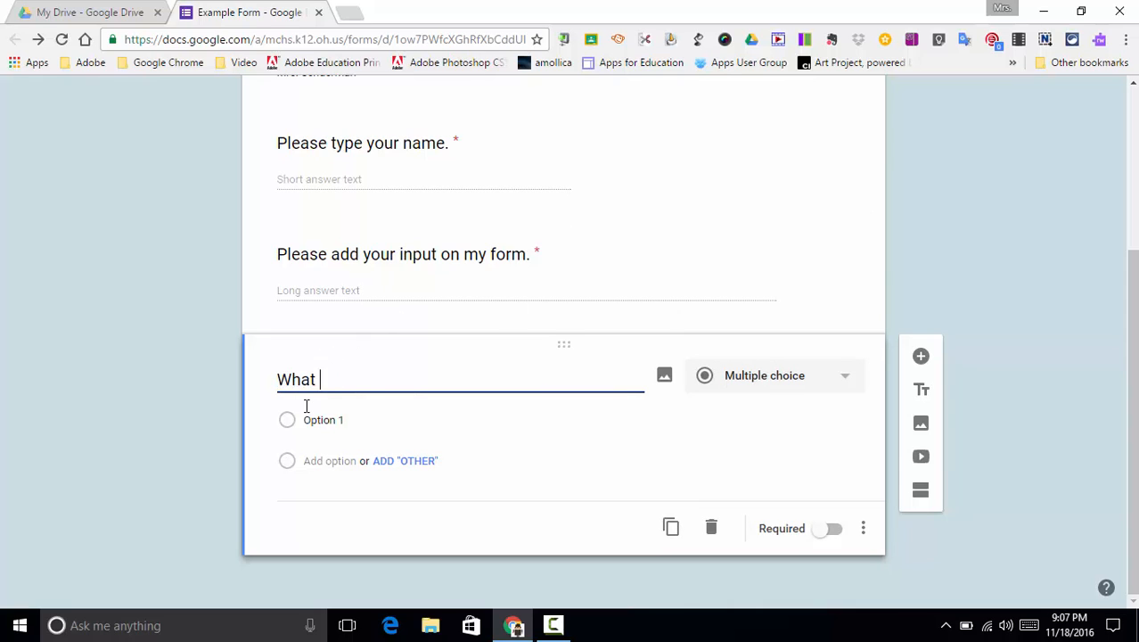
{"action": "type", "text": "is your fav"}
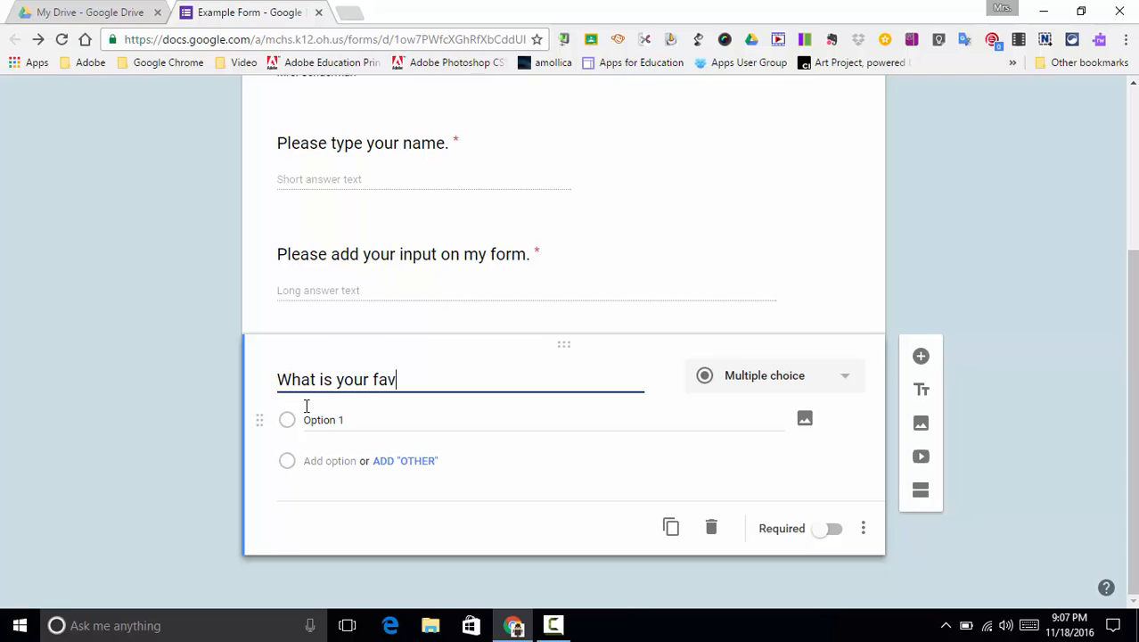
{"action": "type", "text": "orite color?"}
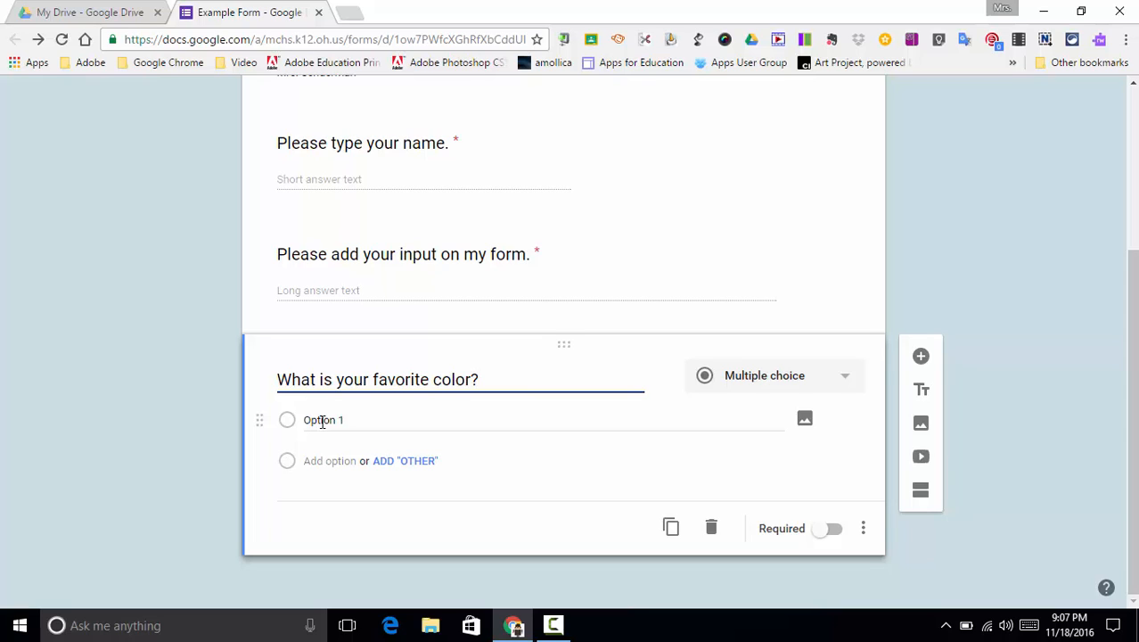
Enter Red, Black, White and Gold as the answer options of the favorite color question.
{"action": "left_click", "coordinate": [322, 421]}
{"action": "left_click", "coordinate": [322, 421]}
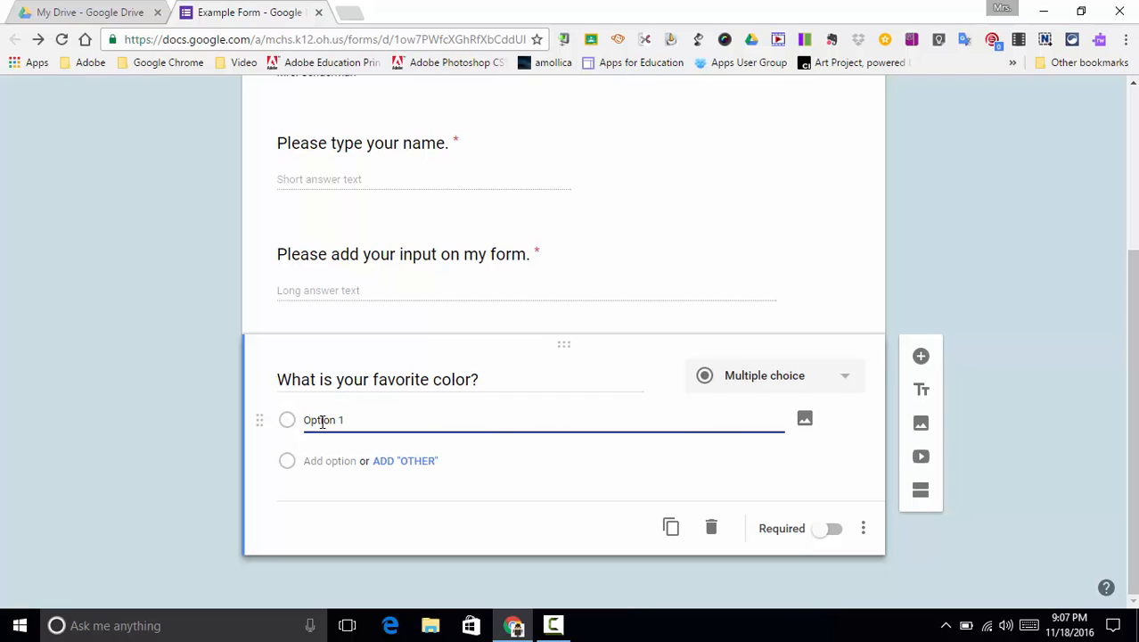
{"action": "type", "text": "Re"}
{"action": "key", "text": "BackSpace"}
{"action": "left_click", "coordinate": [365, 419]}
{"action": "key", "text": "ctrl+a"}
{"action": "key", "text": "BackSpace"}
{"action": "type", "text": "Red"}
{"action": "key", "text": "Return"}
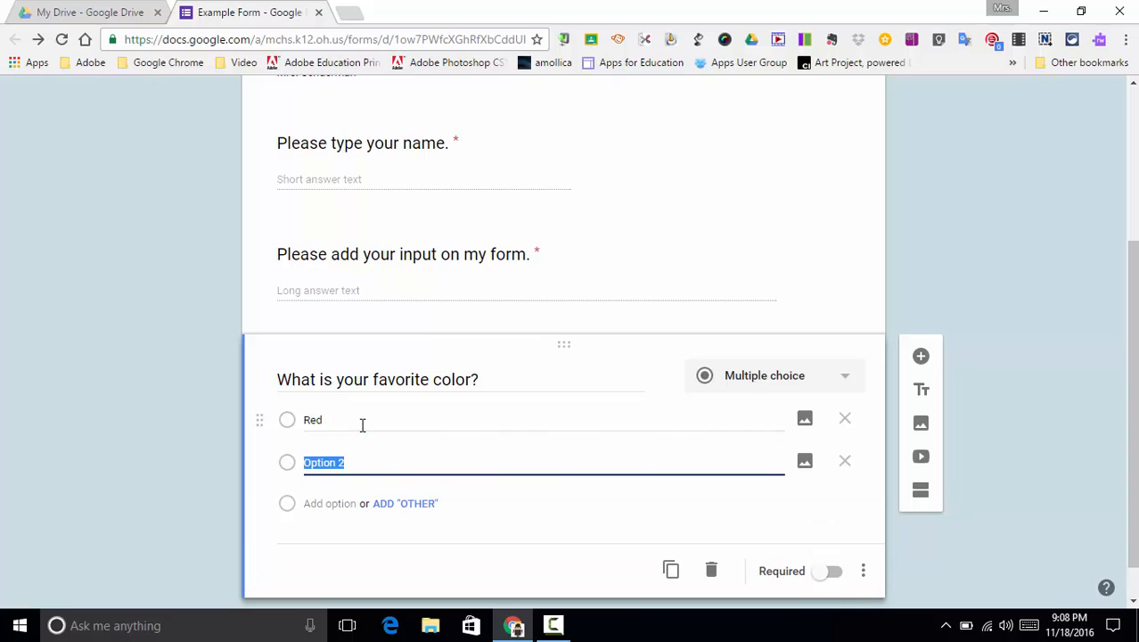
{"action": "type", "text": "Black"}
{"action": "key", "text": "Return"}
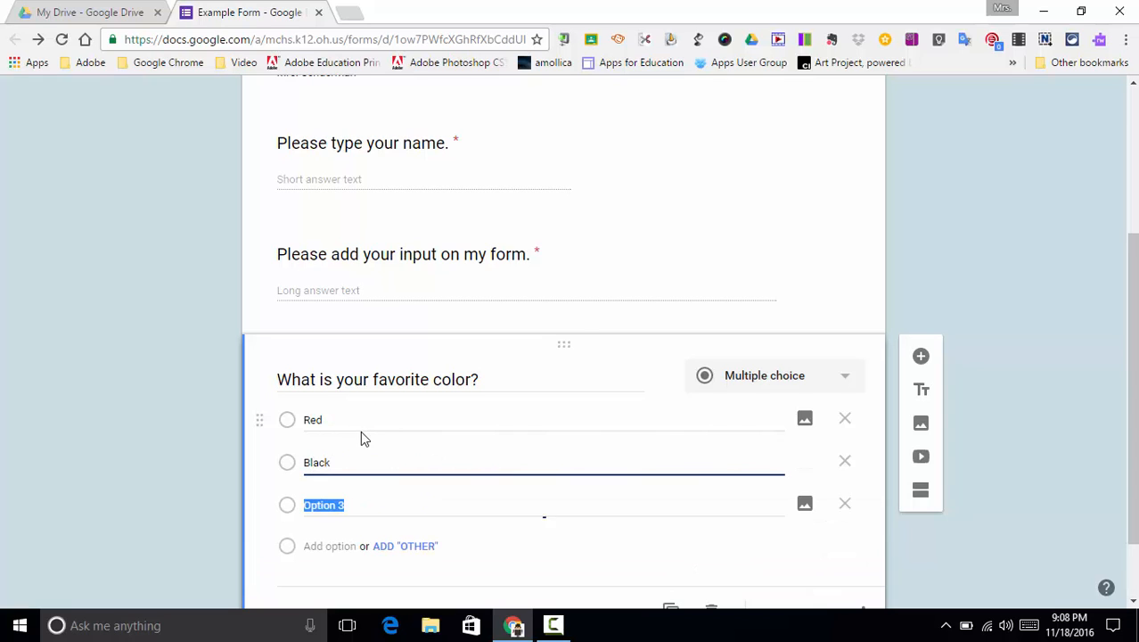
{"action": "type", "text": "White"}
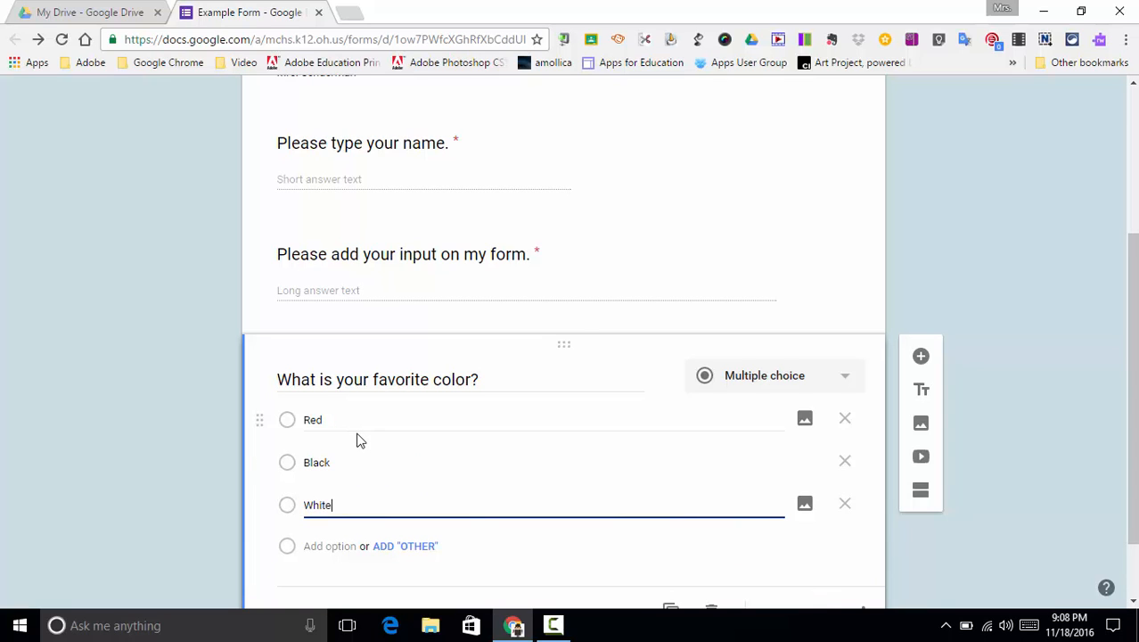
{"action": "key", "text": "Return"}
{"action": "type", "text": "Gold"}
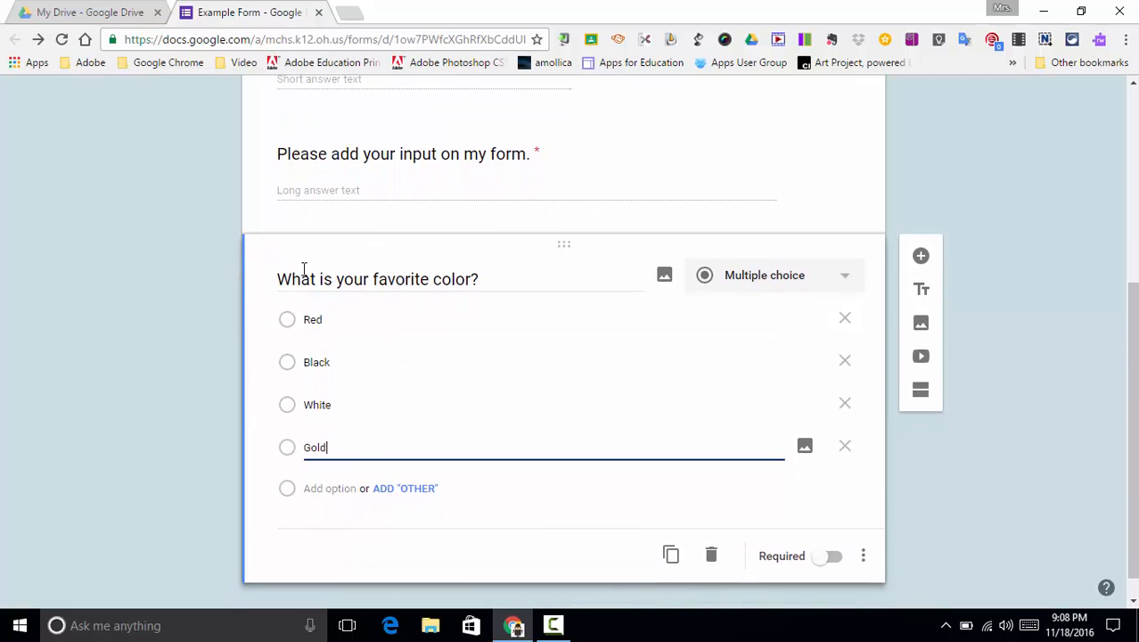
Reword the multiple choice question to "What is your favorite school color?".
{"action": "left_click", "coordinate": [434, 281]}
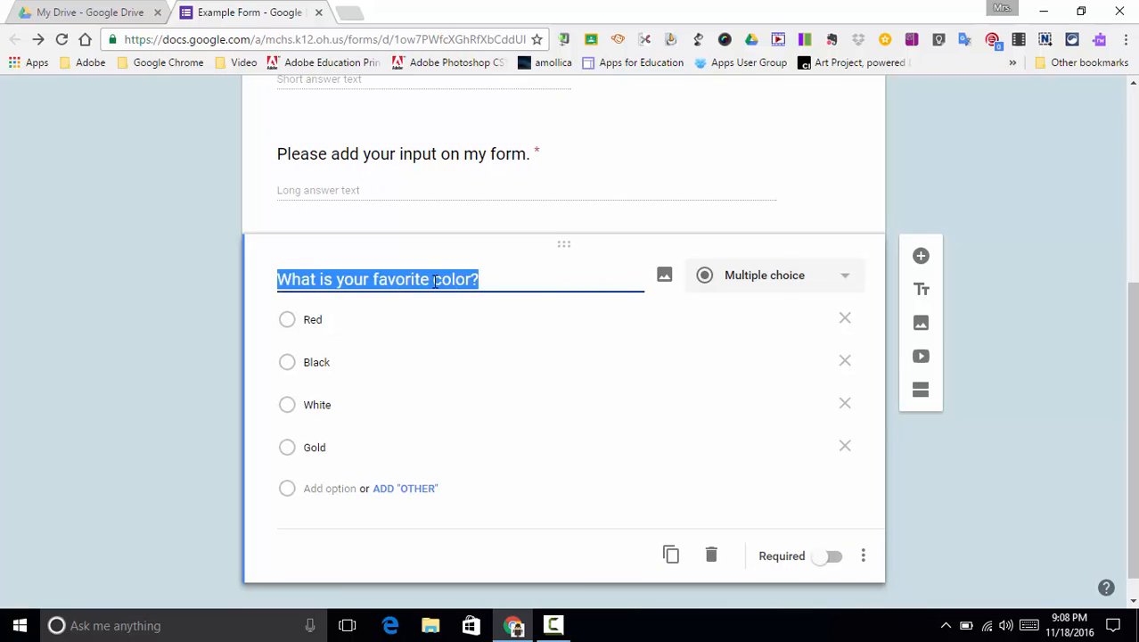
{"action": "left_click", "coordinate": [434, 282]}
{"action": "type", "text": "school"}
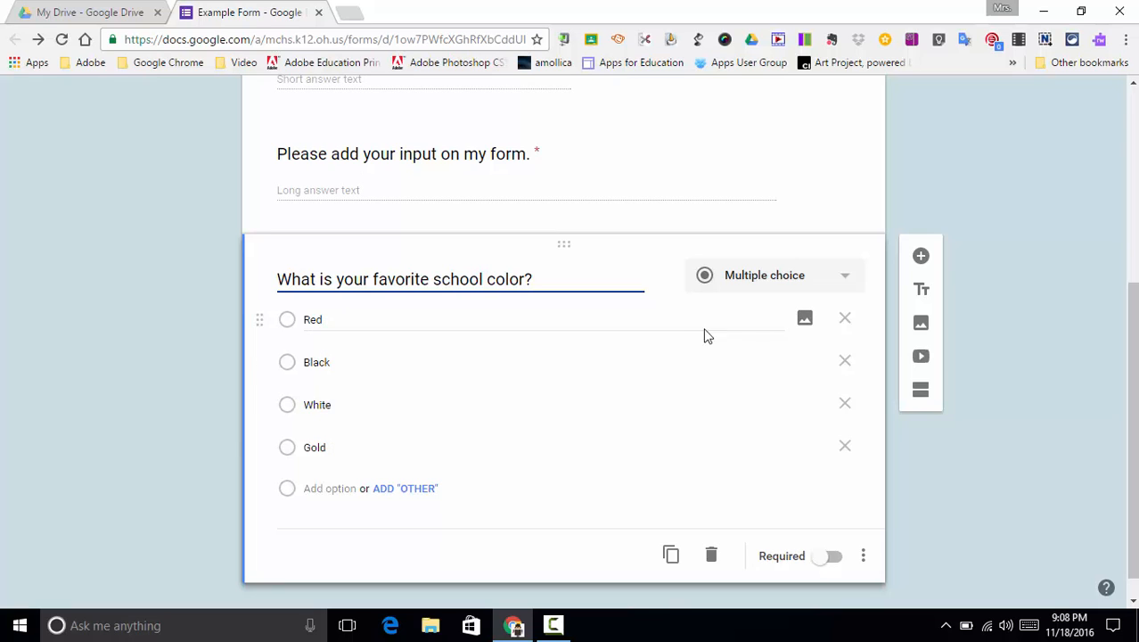
Delete the Red option, then add it again and move it back above Black.
{"action": "left_click", "coordinate": [845, 321]}
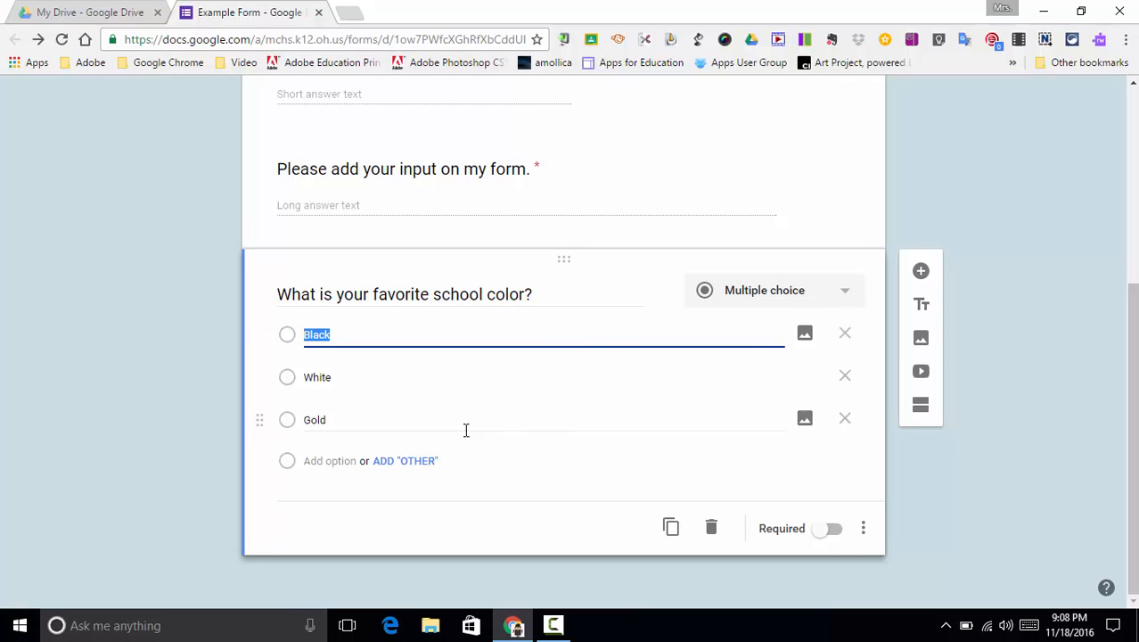
{"action": "left_click", "coordinate": [354, 462]}
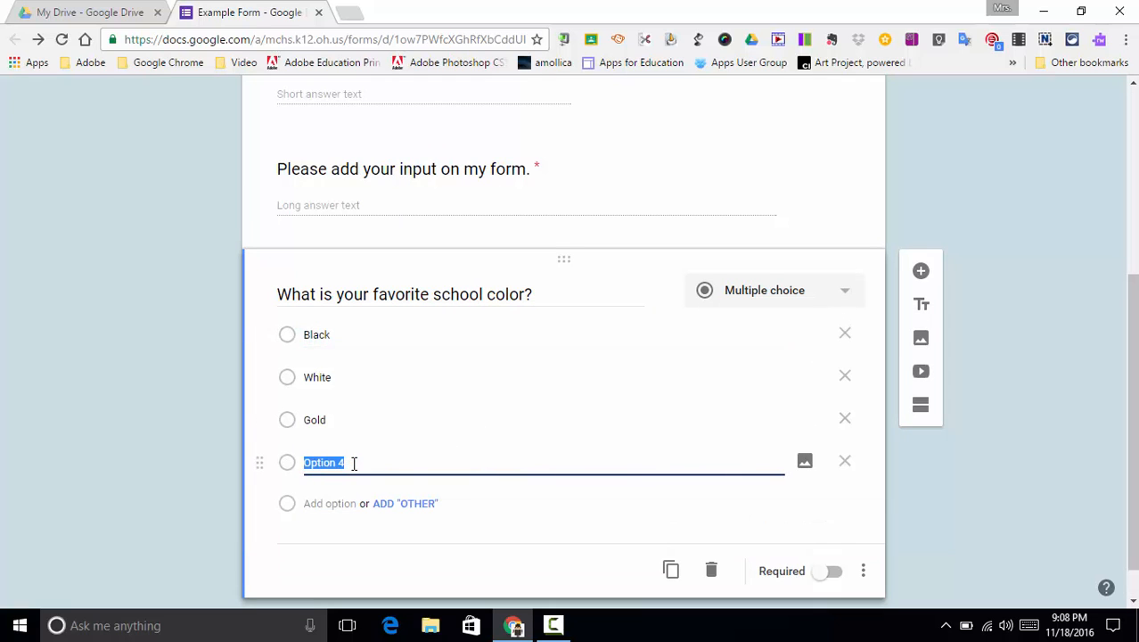
{"action": "type", "text": "Red"}
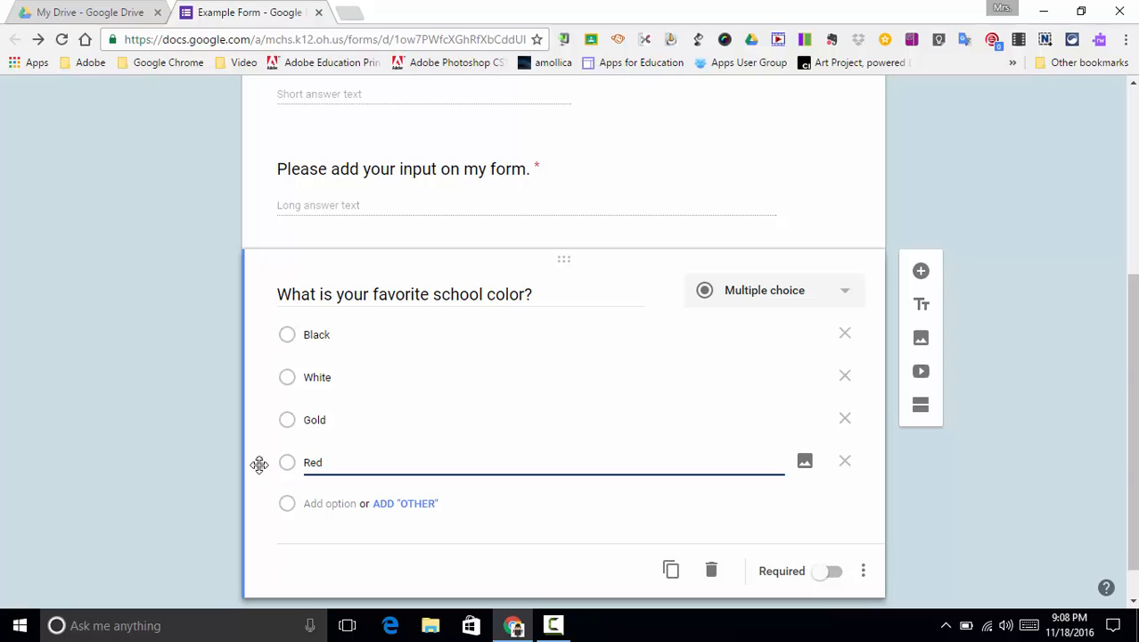
{"action": "left_click_drag", "start_coordinate": [258, 463], "coordinate": [268, 325]}
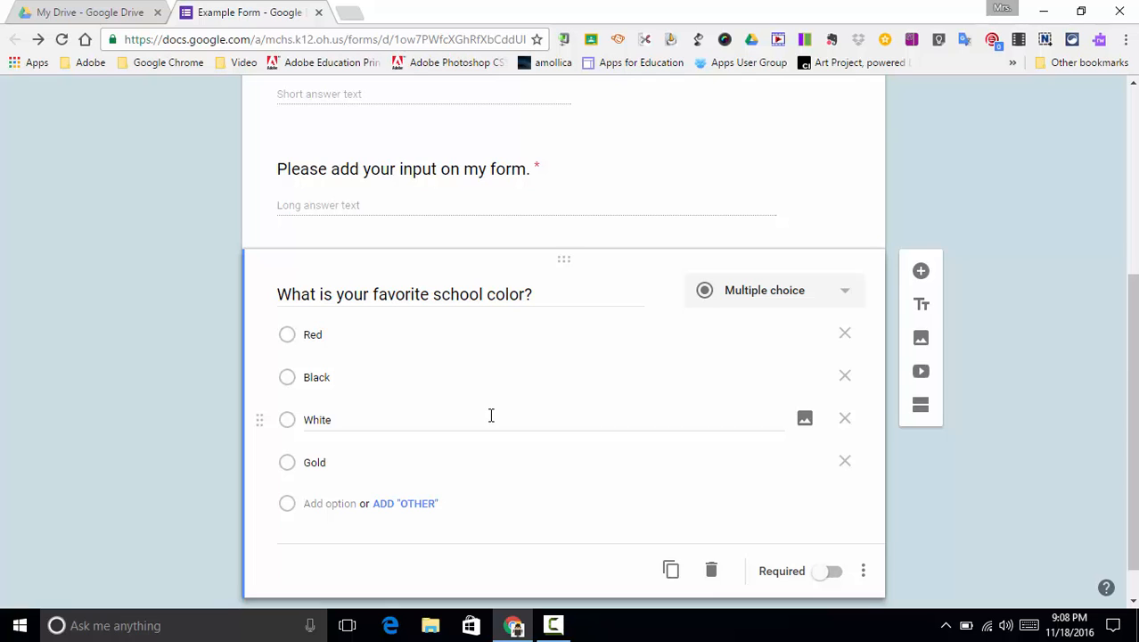
Open the image insertion dialog for the White option and close it without choosing an image.
{"action": "left_click", "coordinate": [805, 421]}
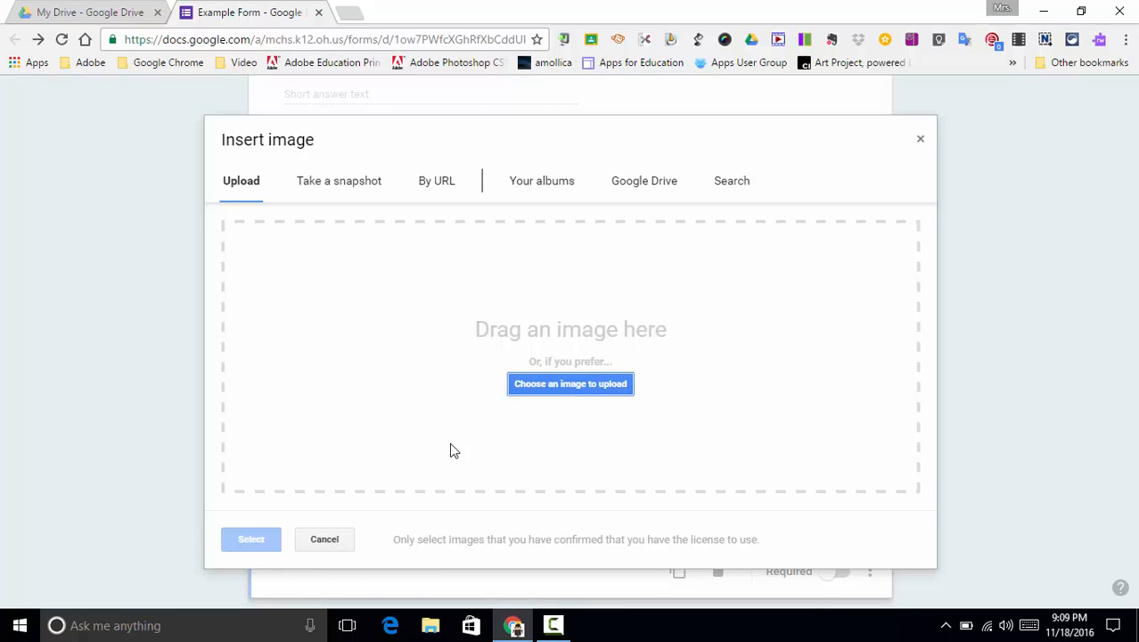
{"action": "left_click", "coordinate": [919, 142]}
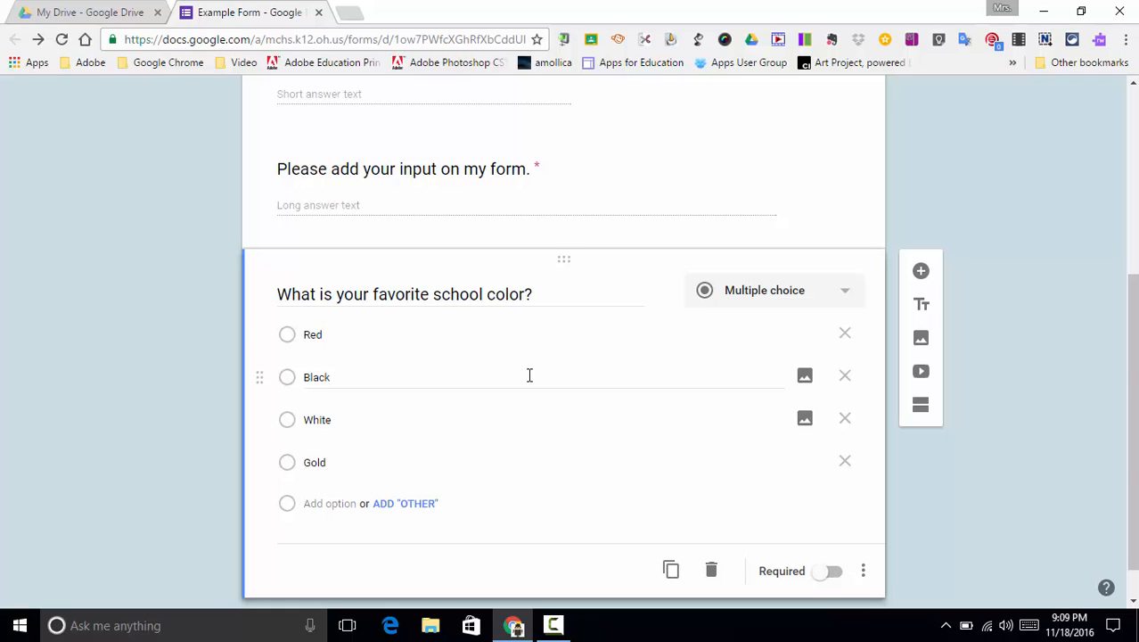
Make the favorite school color question required.
{"action": "left_click", "coordinate": [838, 575]}
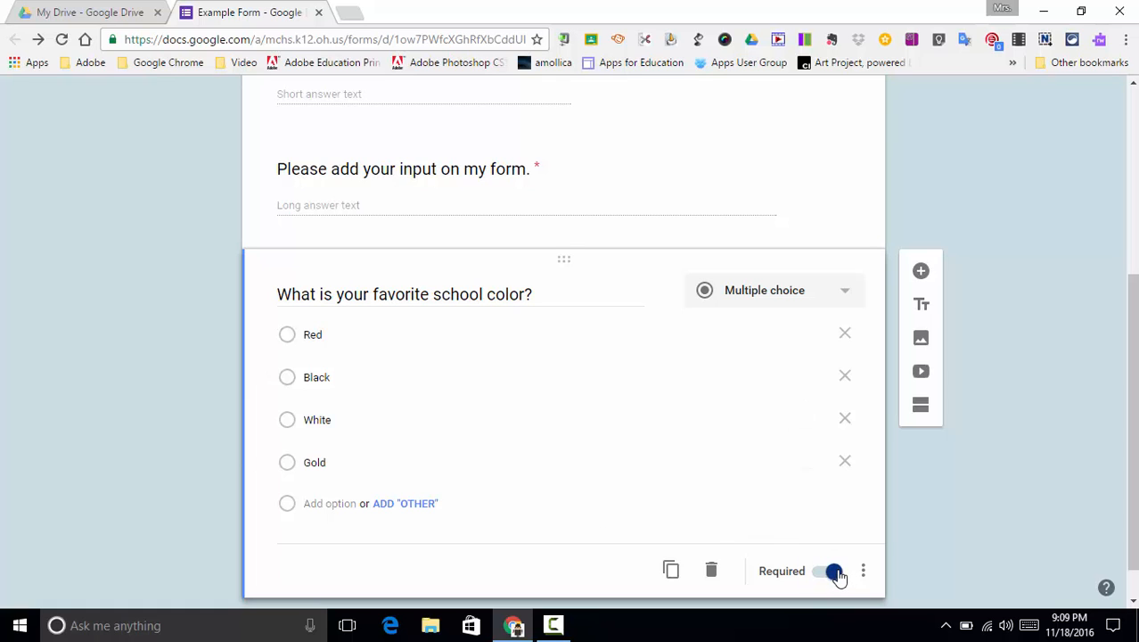
{"action": "scroll", "coordinate": [683, 323], "scroll_direction": "up", "scroll_amount": 3}
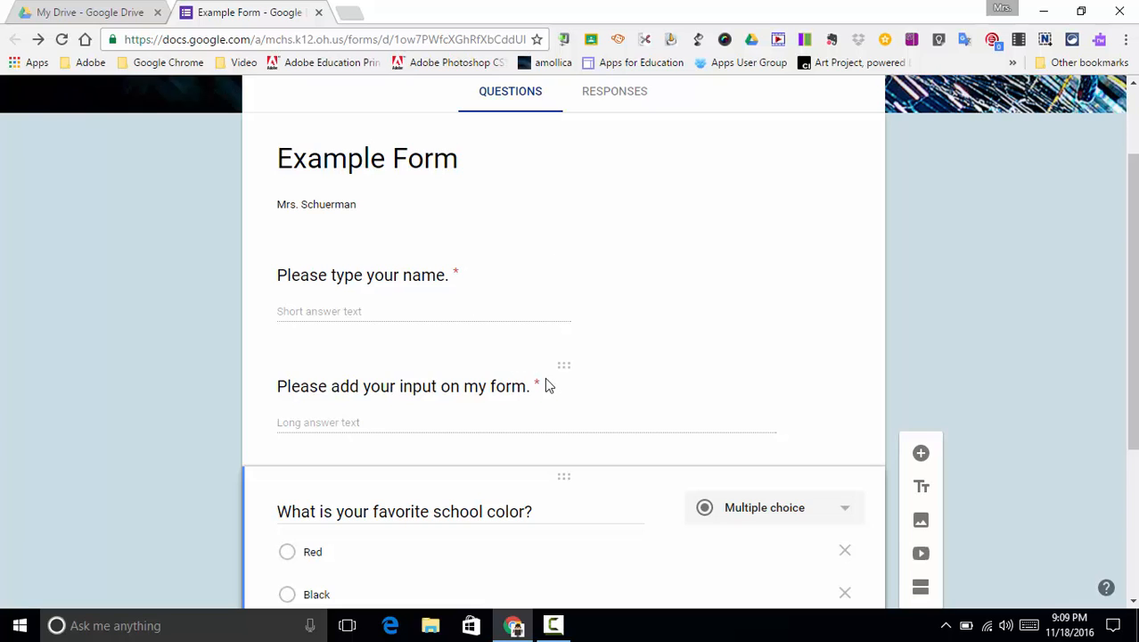
{"action": "scroll", "coordinate": [778, 274], "scroll_direction": "down", "scroll_amount": 1}
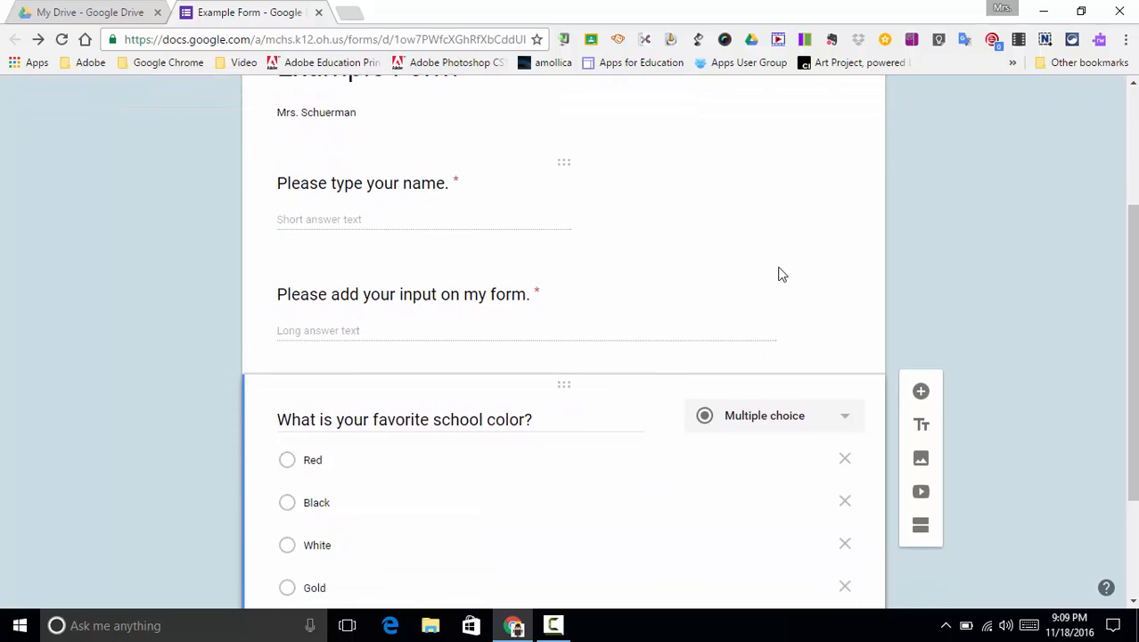
{"action": "scroll", "coordinate": [778, 273], "scroll_direction": "down", "scroll_amount": 1}
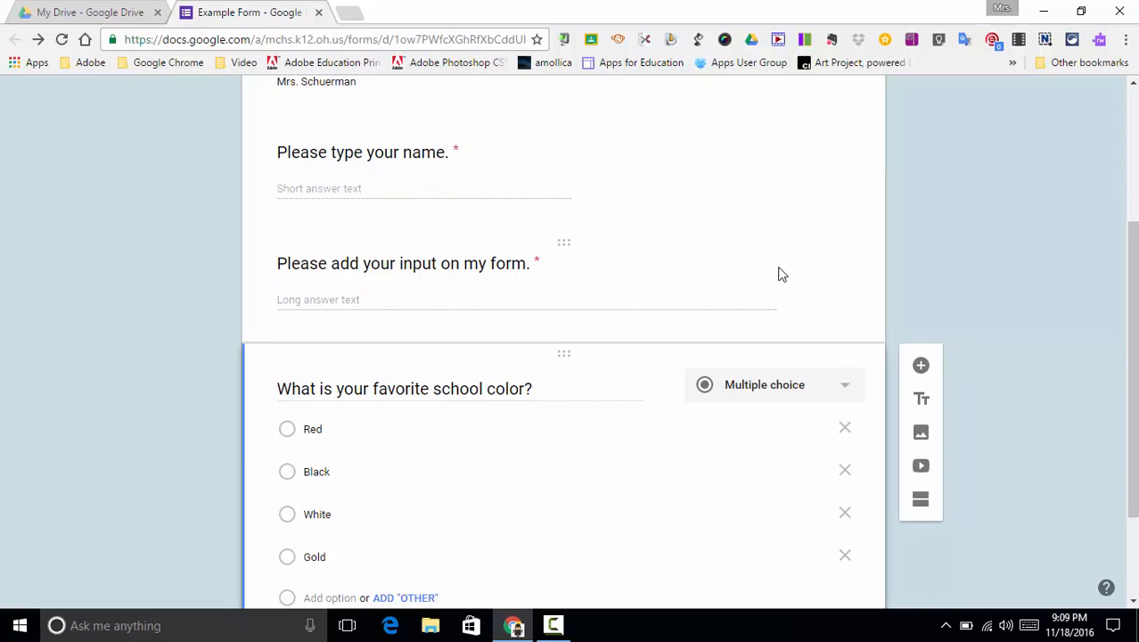
{"action": "scroll", "coordinate": [778, 274], "scroll_direction": "down", "scroll_amount": 2}
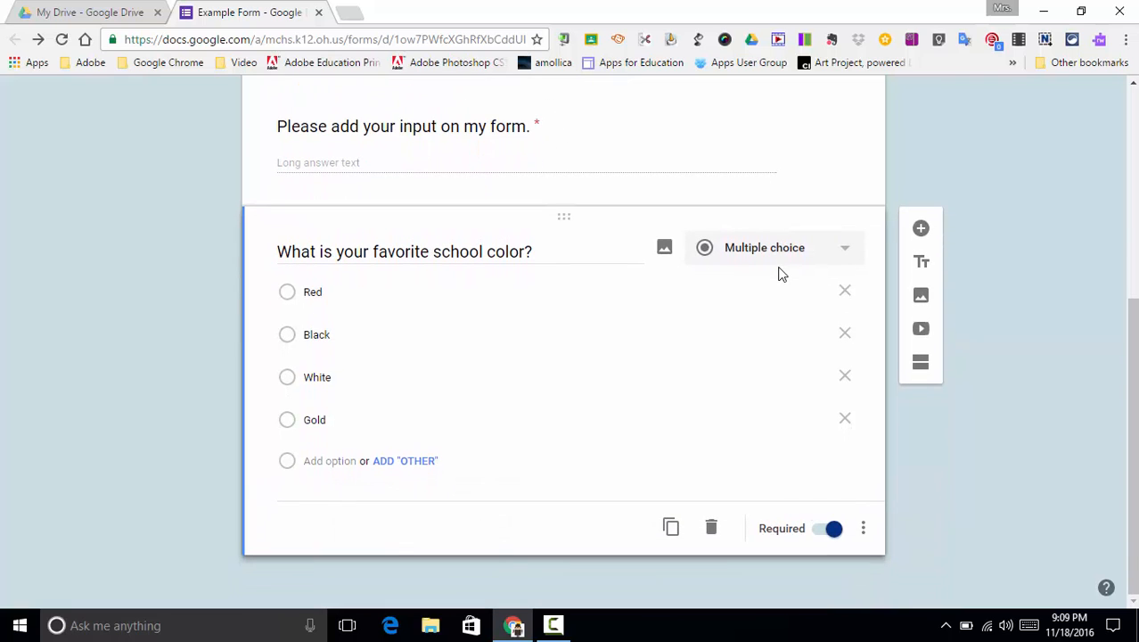
Add a checkboxes question reading "What is your favorite class period?".
{"action": "left_click", "coordinate": [921, 231]}
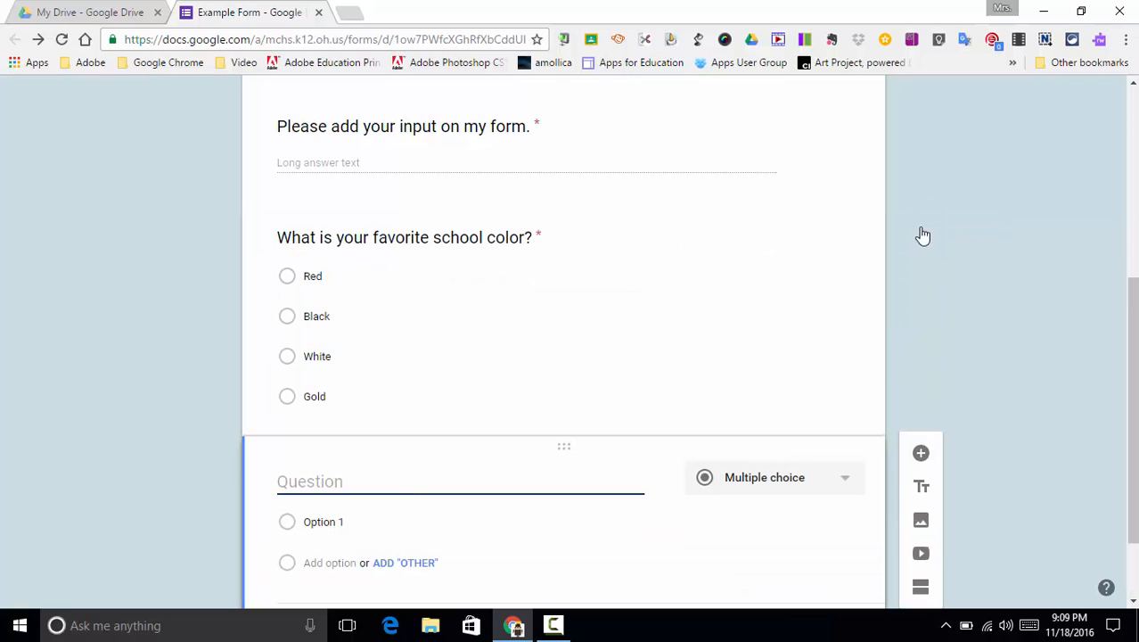
{"action": "left_click", "coordinate": [846, 484]}
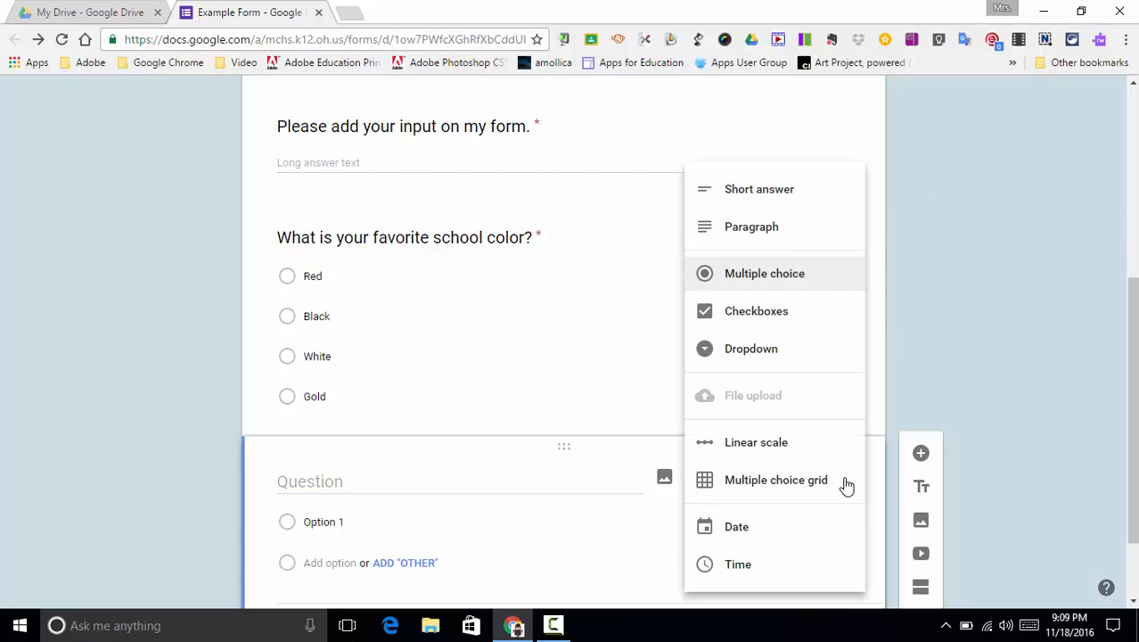
{"action": "left_click", "coordinate": [772, 314]}
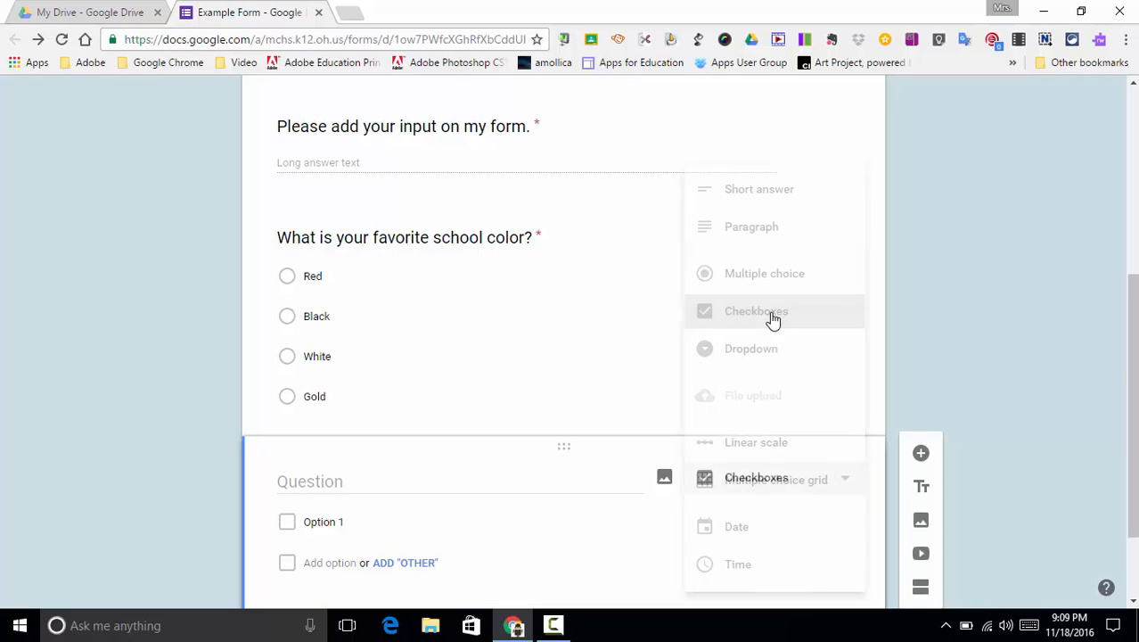
{"action": "left_click", "coordinate": [311, 485]}
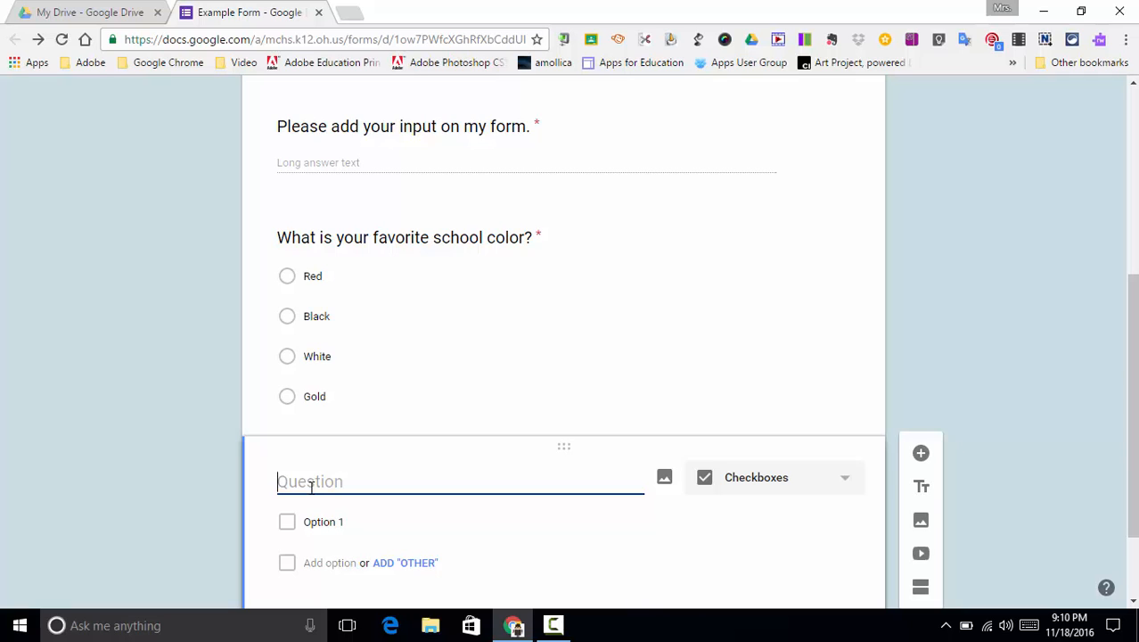
{"action": "type", "text": "What is "}
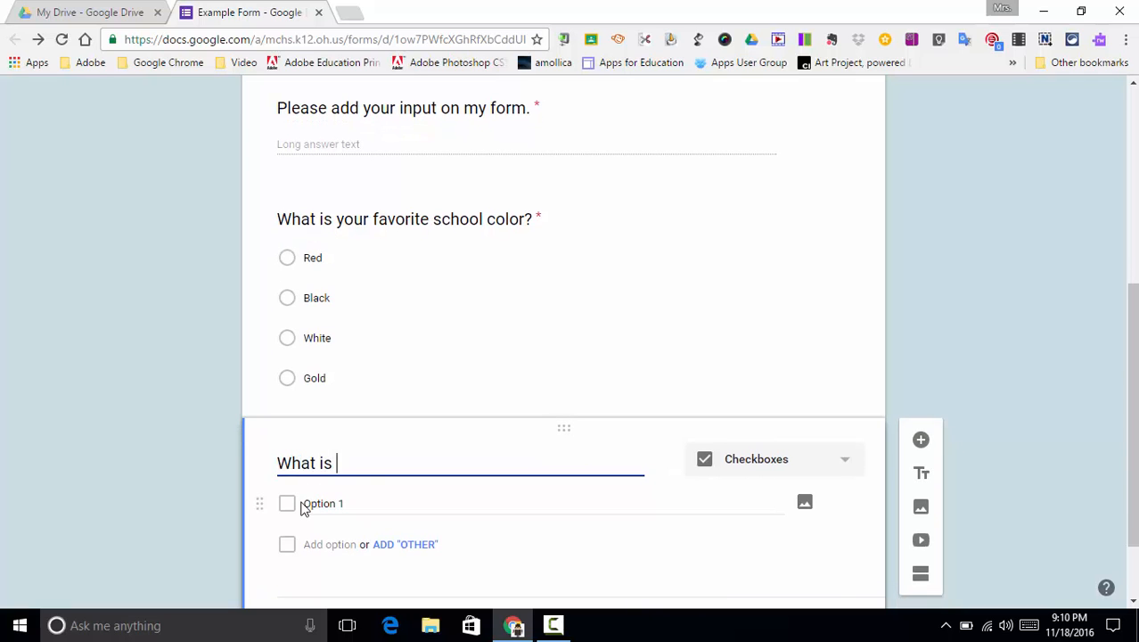
{"action": "type", "text": "your favo"}
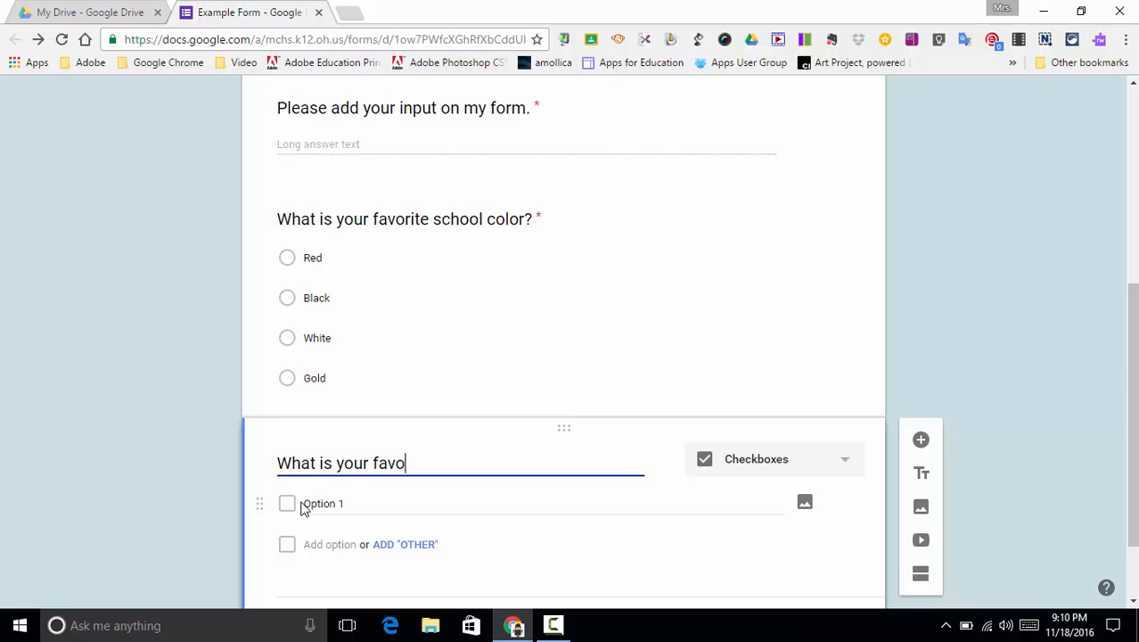
{"action": "type", "text": "rite clas"}
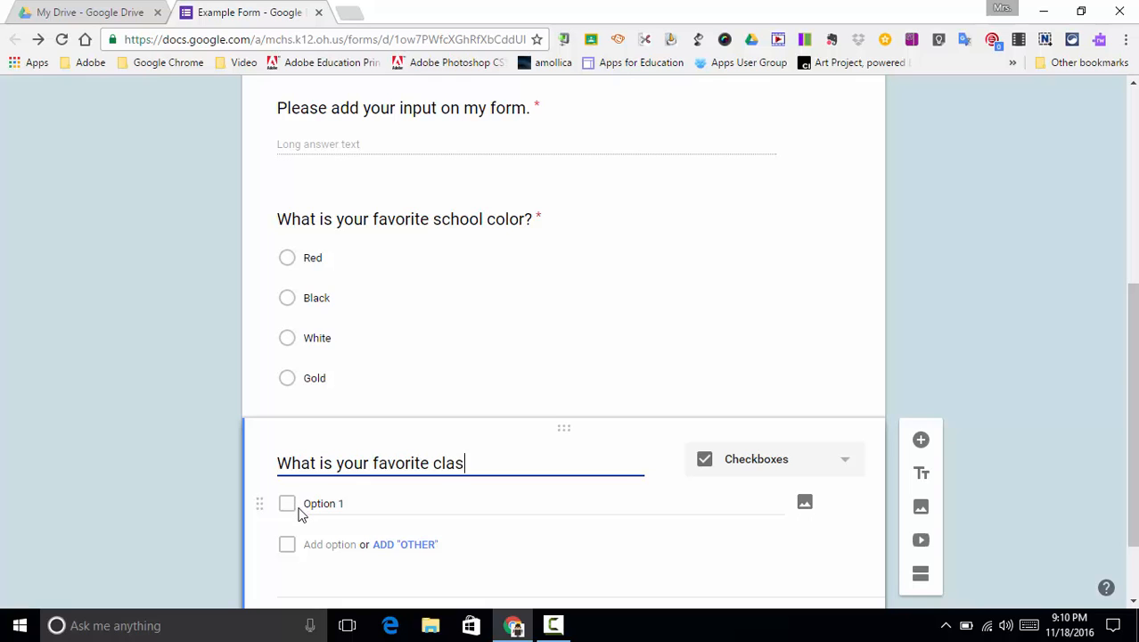
{"action": "type", "text": "s period?"}
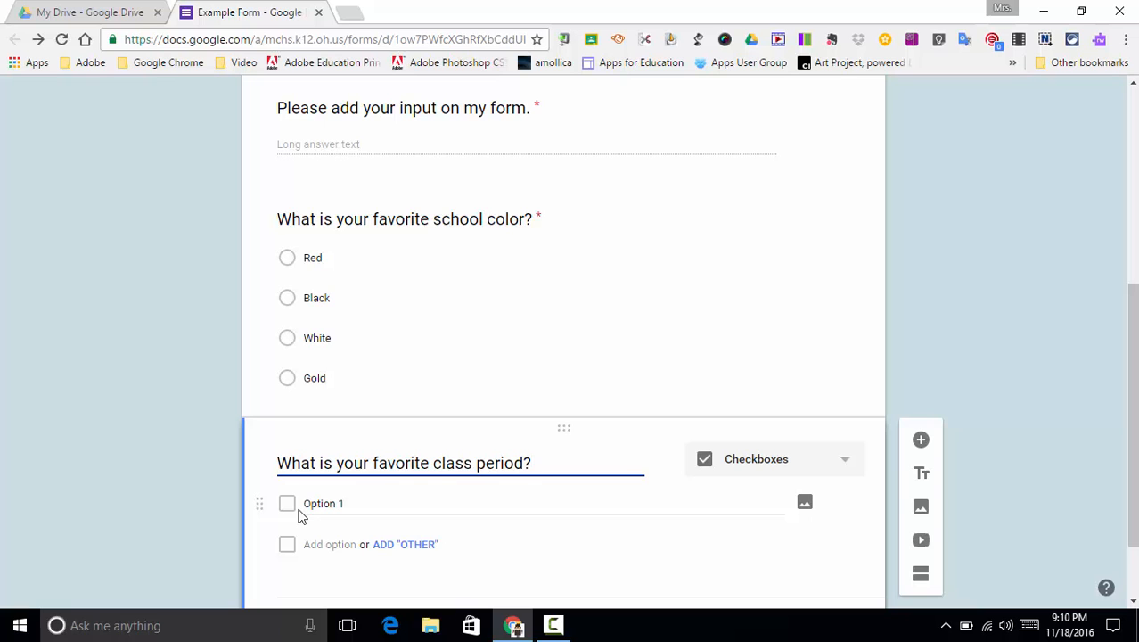
Enter 1st, 2nd and 3rd as the first three options of the favorite class period question.
{"action": "scroll", "coordinate": [299, 515], "scroll_direction": "down", "scroll_amount": 2}
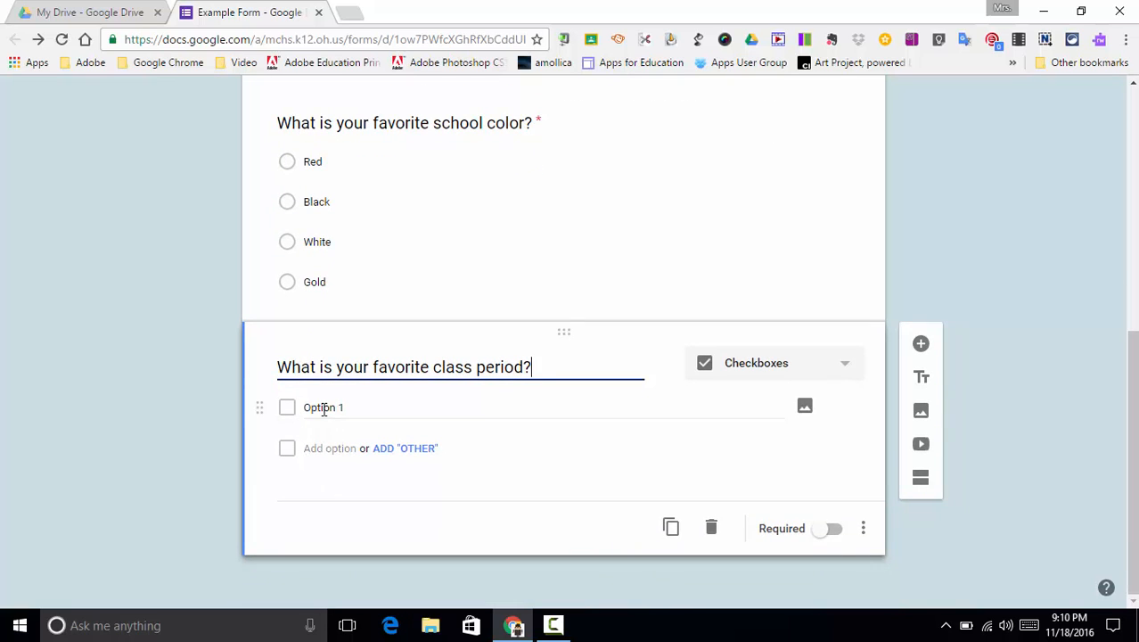
{"action": "left_click", "coordinate": [324, 409]}
{"action": "type", "text": "1st"}
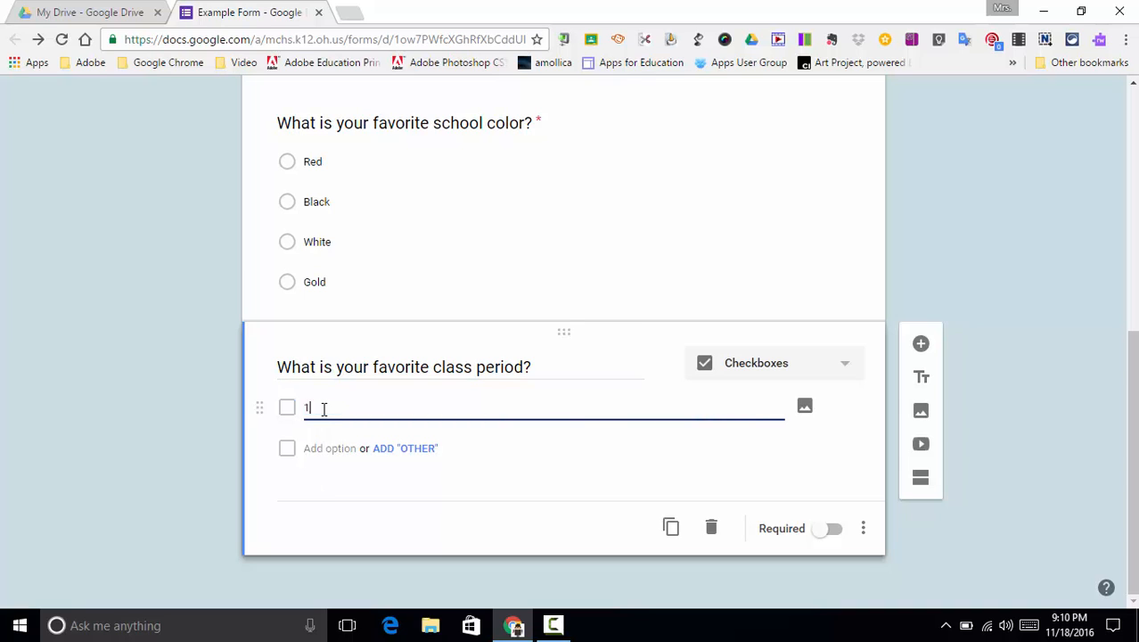
{"action": "key", "text": "Return"}
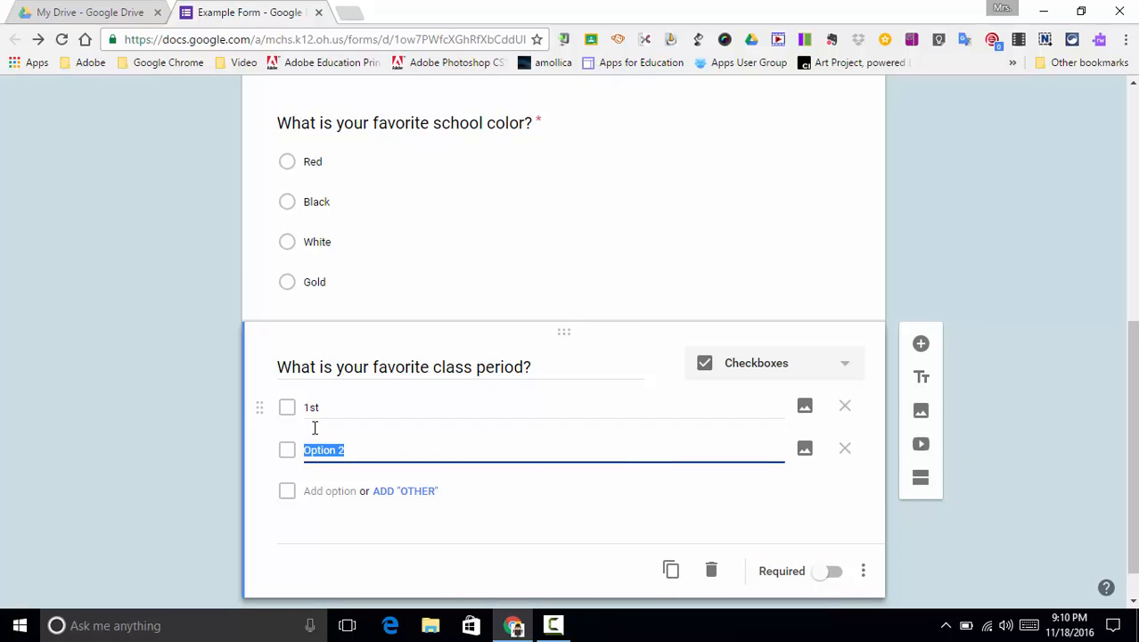
{"action": "type", "text": "2nd"}
{"action": "key", "text": "Return"}
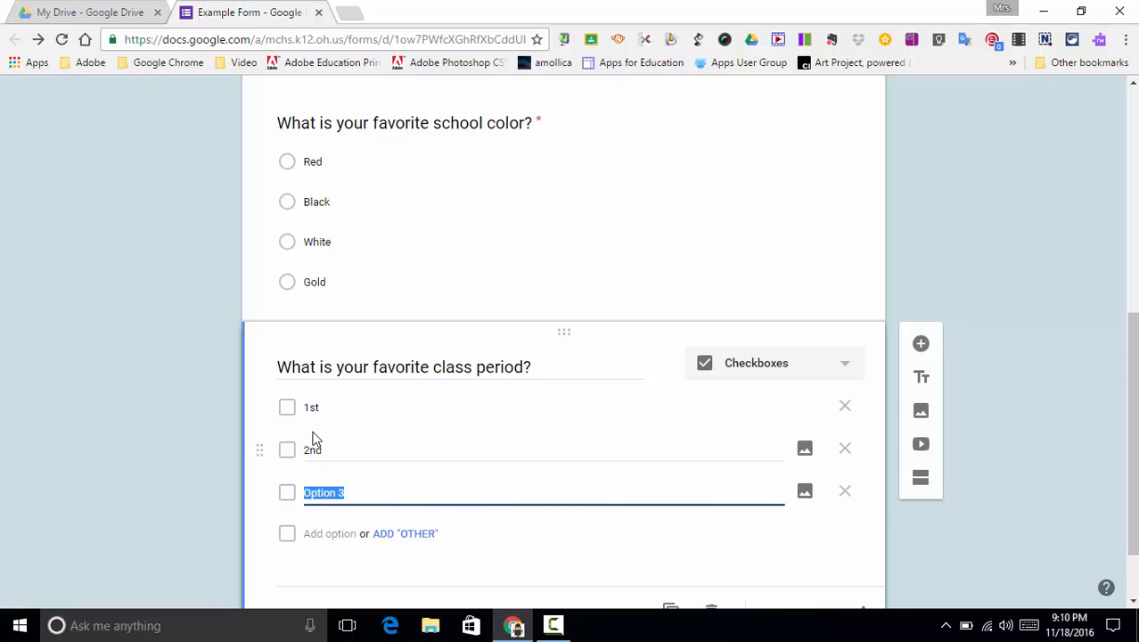
{"action": "type", "text": "3rd"}
{"action": "key", "text": "Return"}
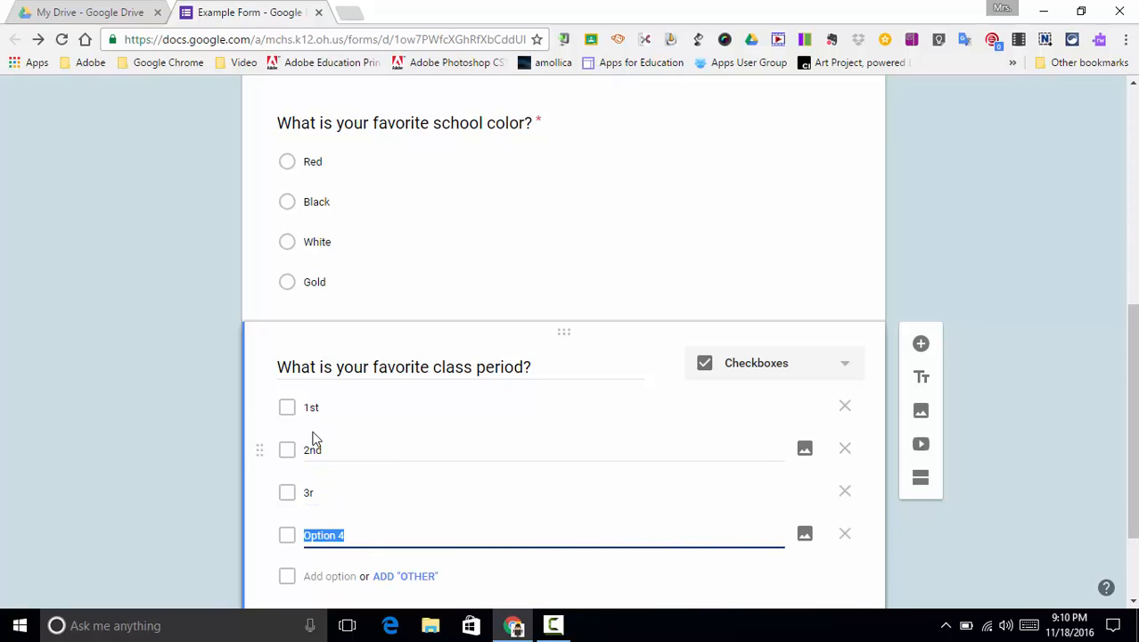
{"action": "double_click", "coordinate": [316, 492]}
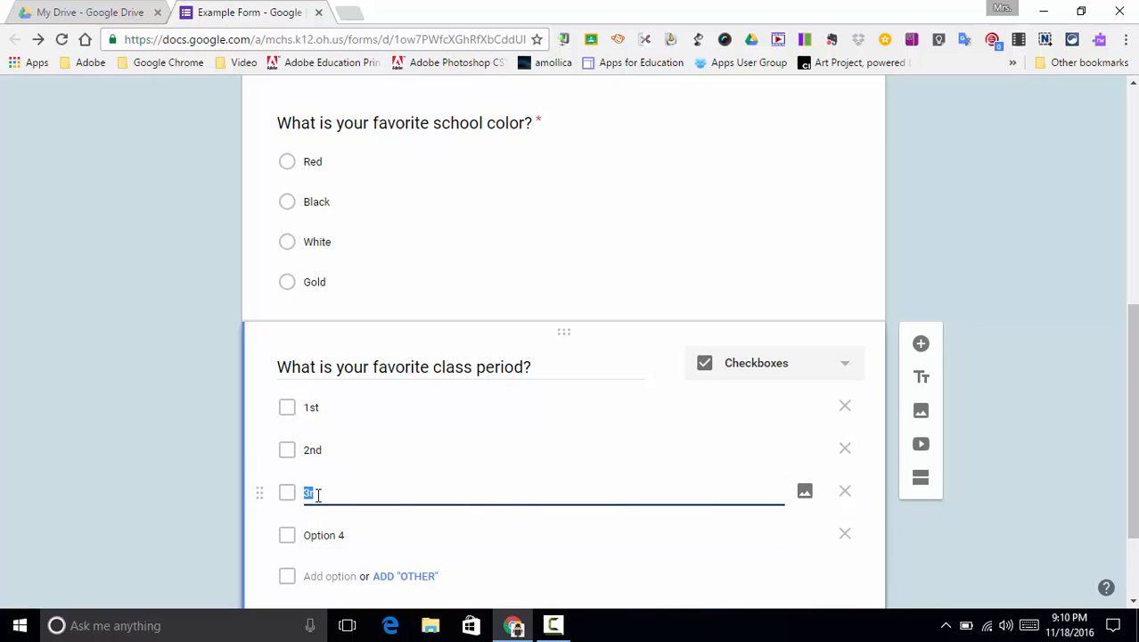
{"action": "type", "text": "3rd"}
{"action": "key", "text": "Return"}
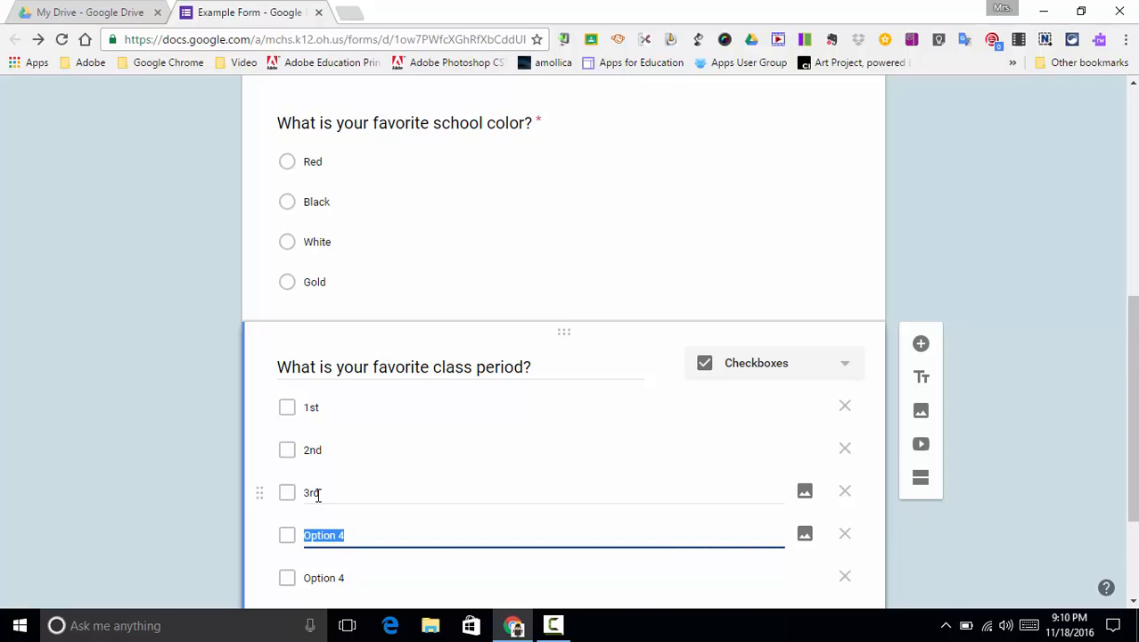
Add the options 4th, 5th, 6th, 7th and 8th below 3rd in the class period question.
{"action": "type", "text": "4th"}
{"action": "key", "text": "Return"}
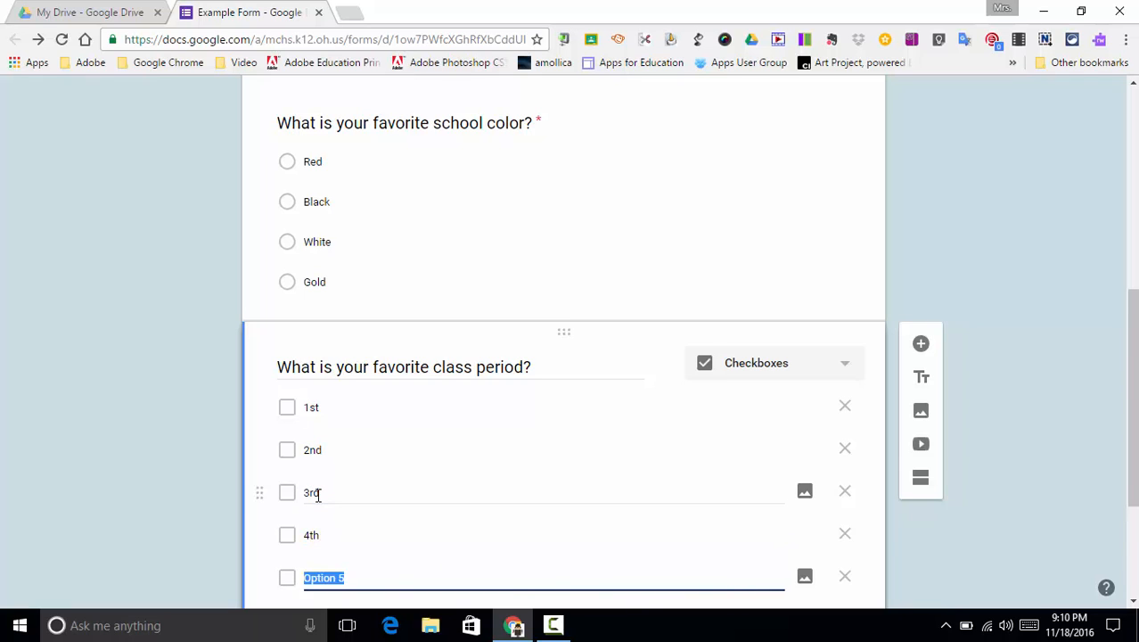
{"action": "type", "text": "5th"}
{"action": "key", "text": "Return"}
{"action": "type", "text": "6th"}
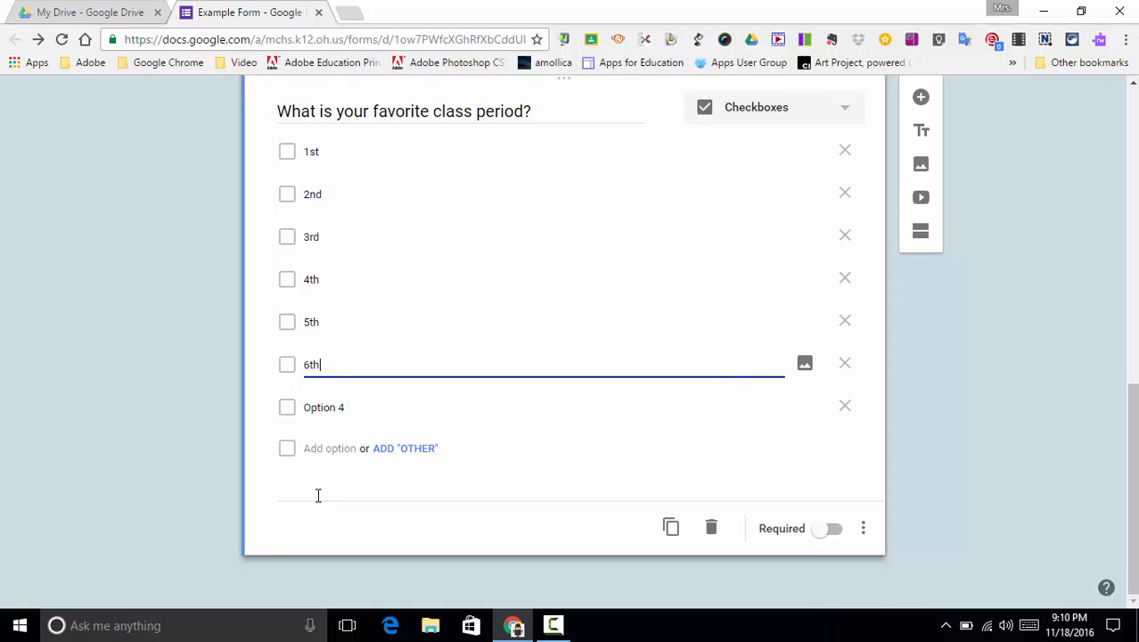
{"action": "key", "text": "Return"}
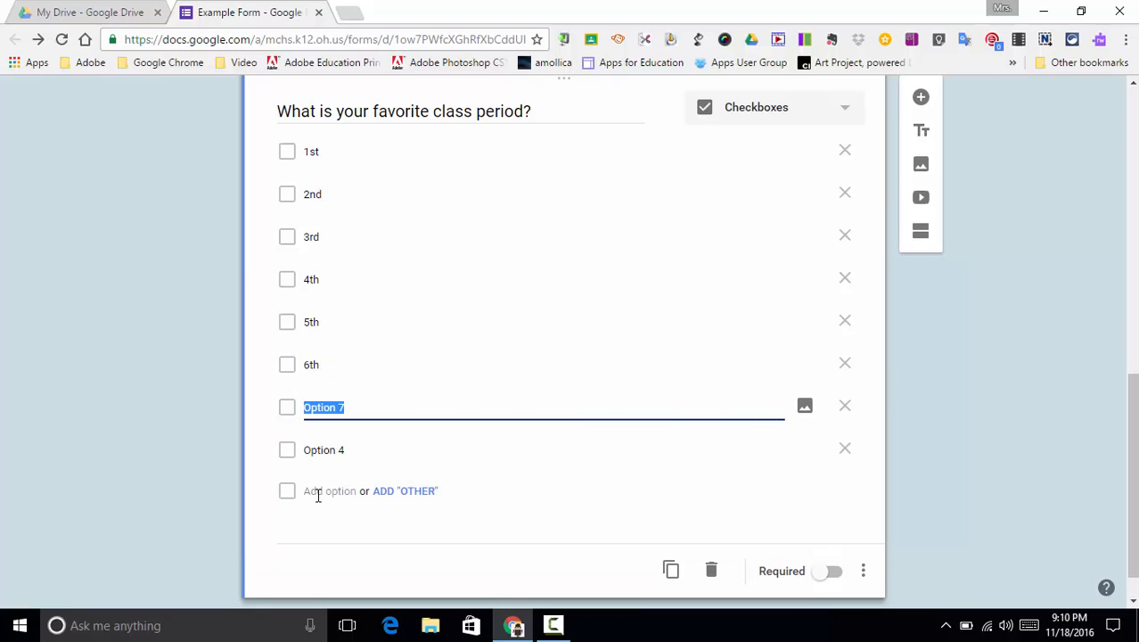
{"action": "type", "text": "7th"}
{"action": "key", "text": "Return"}
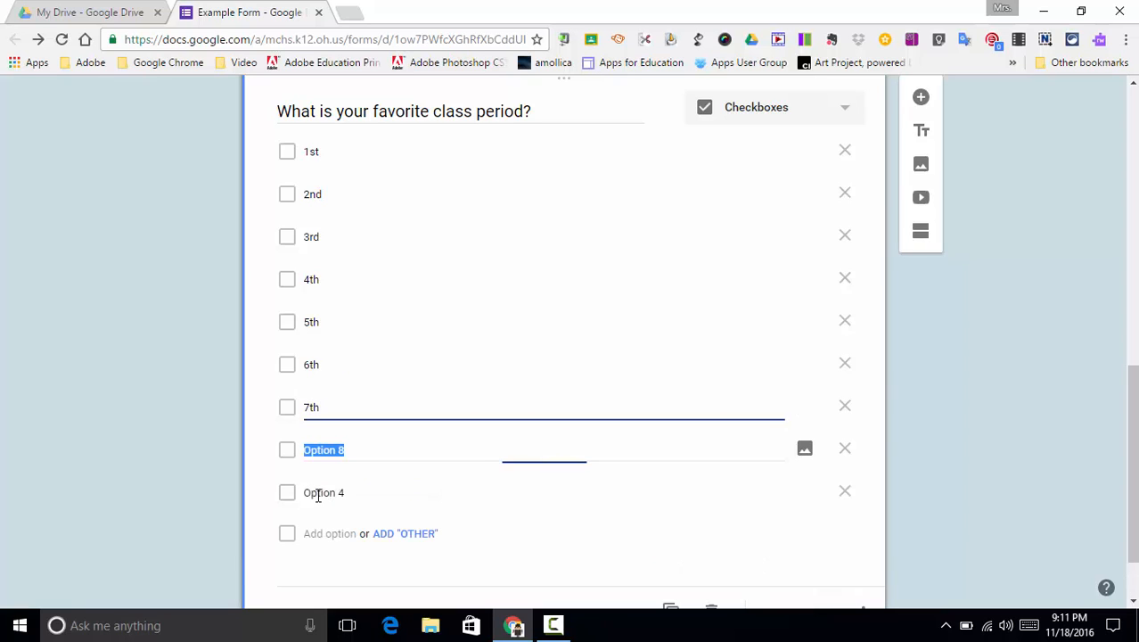
{"action": "type", "text": "8th"}
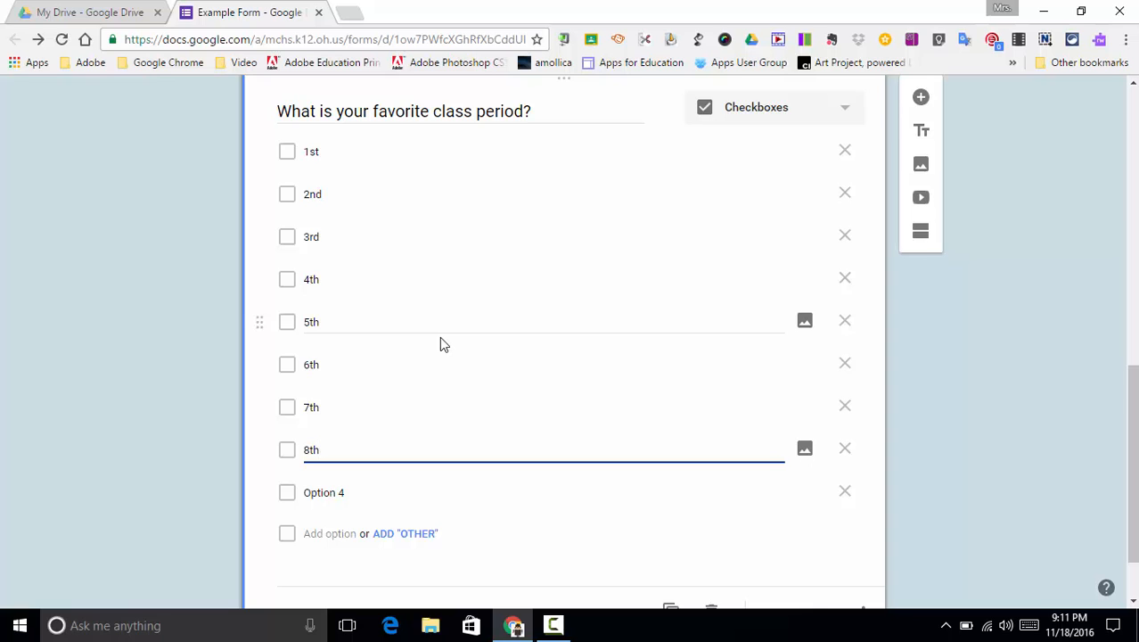
Delete the leftover Option 4 and make the favorite class period question required.
{"action": "scroll", "coordinate": [441, 339], "scroll_direction": "down", "scroll_amount": 1}
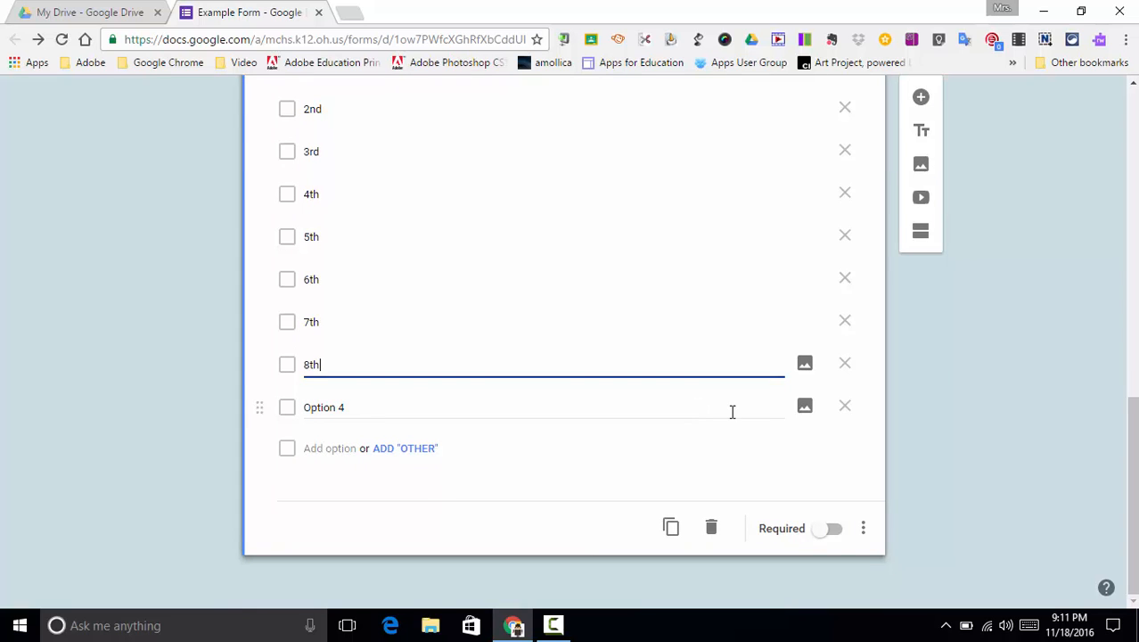
{"action": "left_click", "coordinate": [847, 410]}
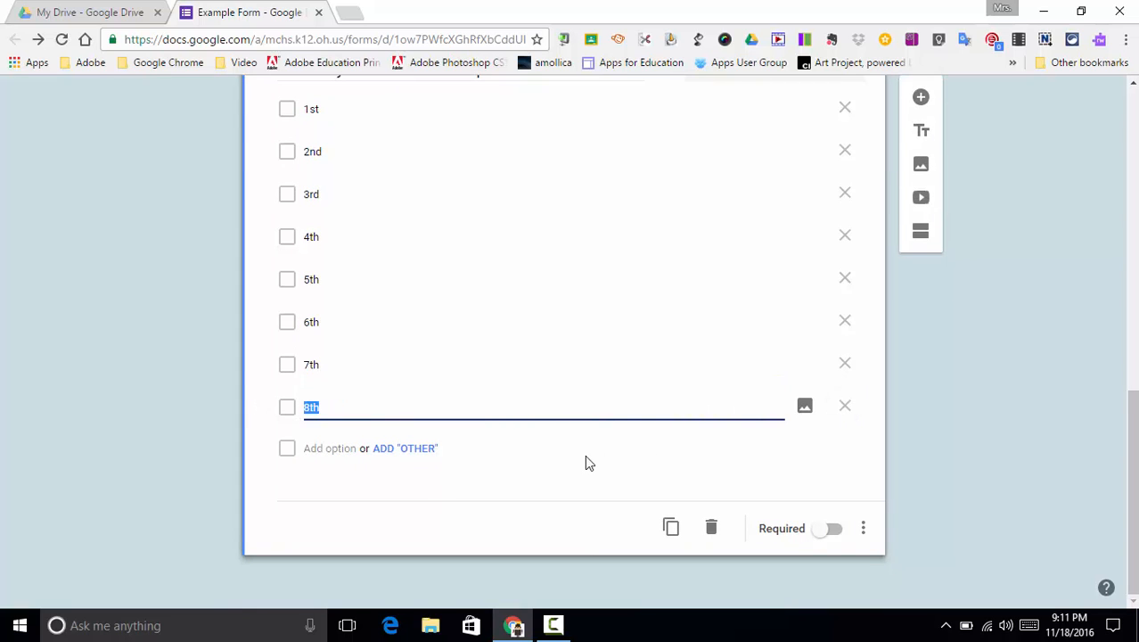
{"action": "left_click", "coordinate": [832, 529]}
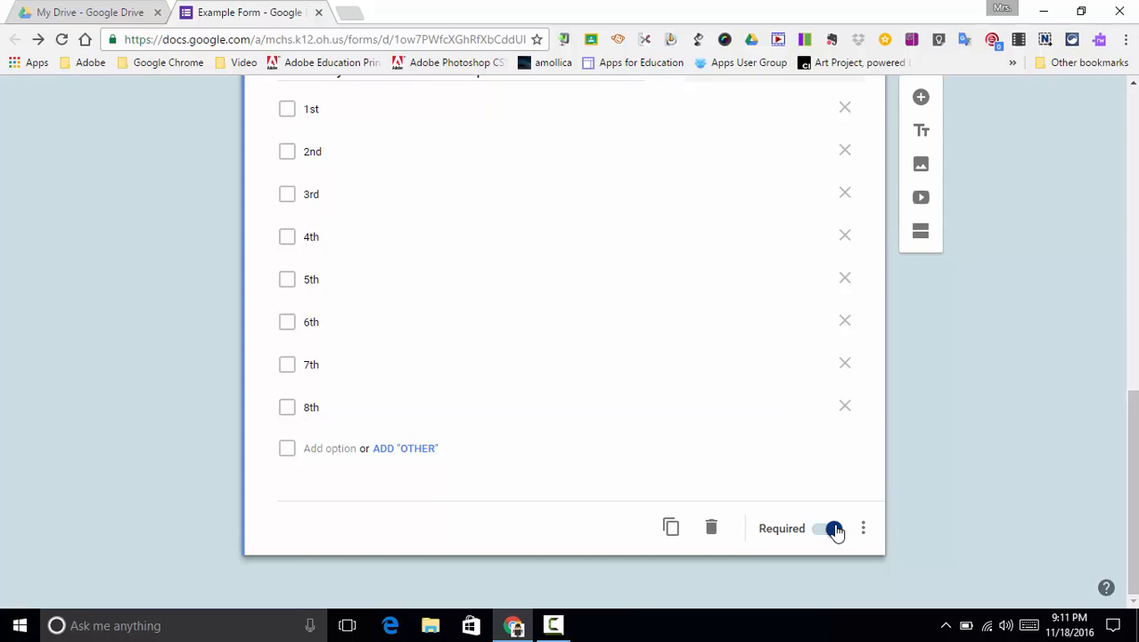
Look at the additional settings available for the class period question and close them without choosing any.
{"action": "scroll", "coordinate": [757, 428], "scroll_direction": "up", "scroll_amount": 1}
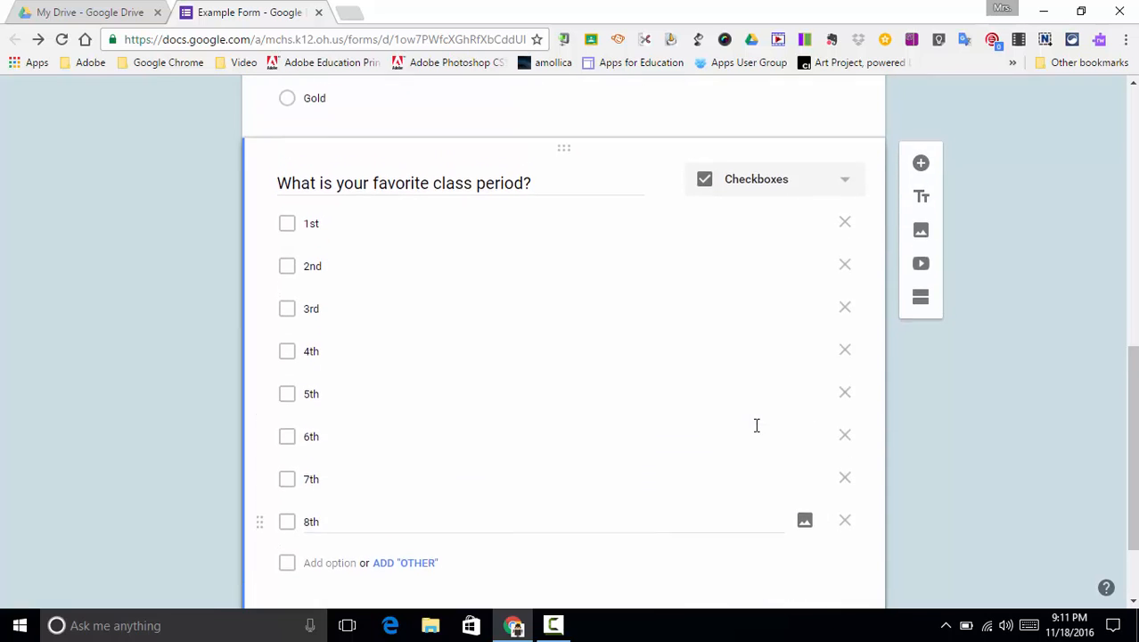
{"action": "scroll", "coordinate": [756, 432], "scroll_direction": "down", "scroll_amount": 1}
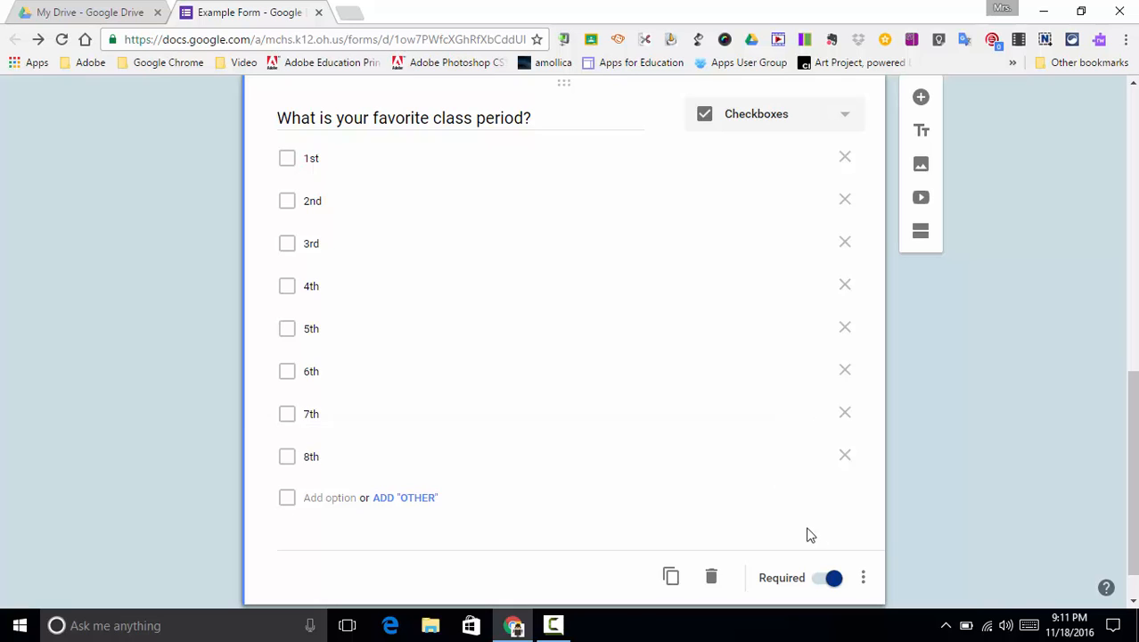
{"action": "left_click", "coordinate": [863, 579]}
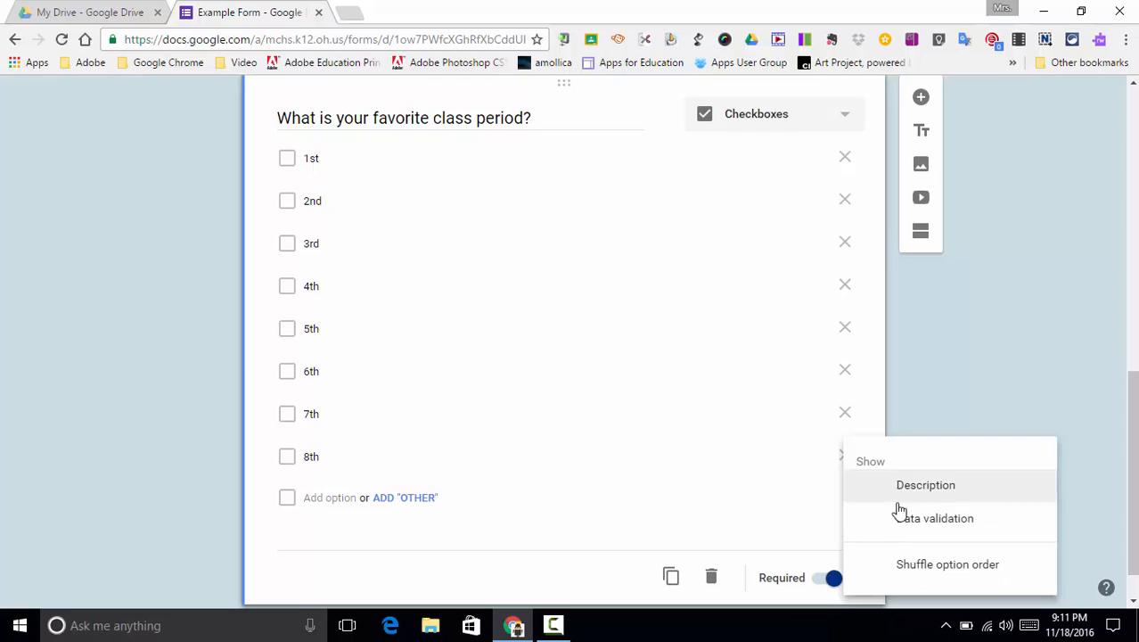
{"action": "left_click", "coordinate": [814, 511]}
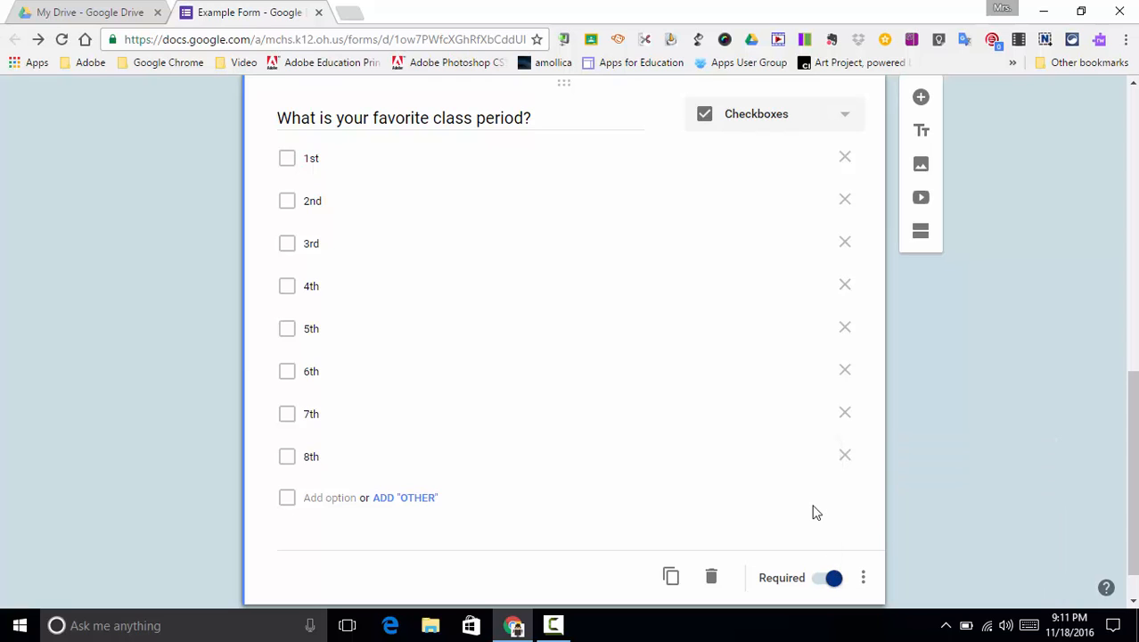
Append "Please select all that apply." to the text of the favorite class period question.
{"action": "left_click", "coordinate": [539, 118]}
{"action": "key", "text": "ctrl+a"}
{"action": "left_click", "coordinate": [540, 120]}
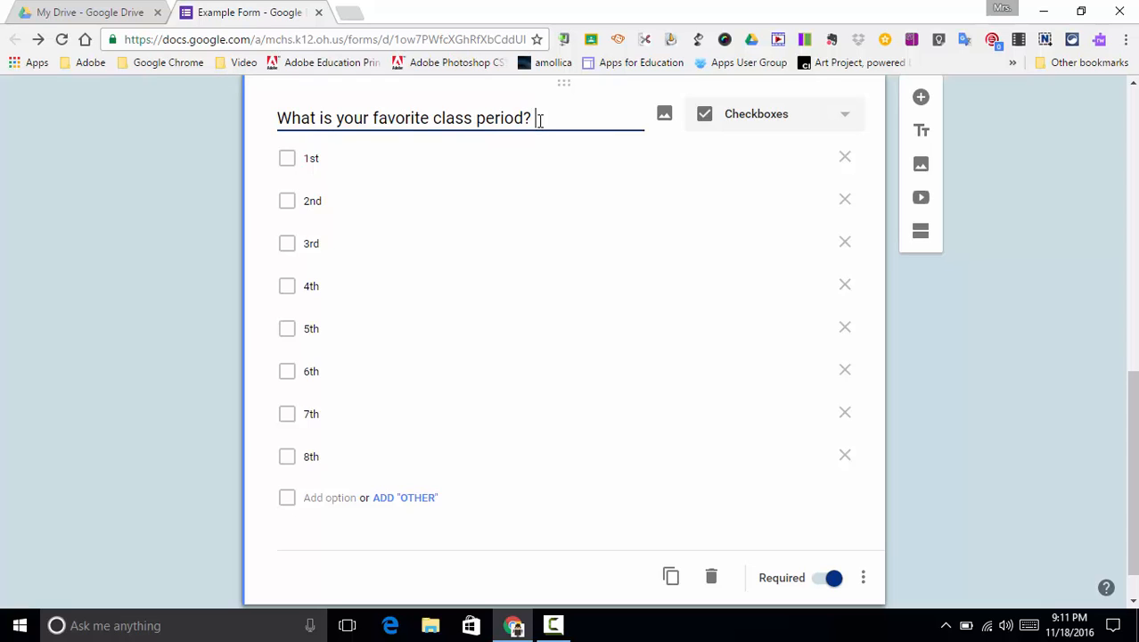
{"action": "type", "text": "pl"}
{"action": "key", "text": "BackSpace"}
{"action": "key", "text": "BackSpace"}
{"action": "right_click", "coordinate": [538, 125]}
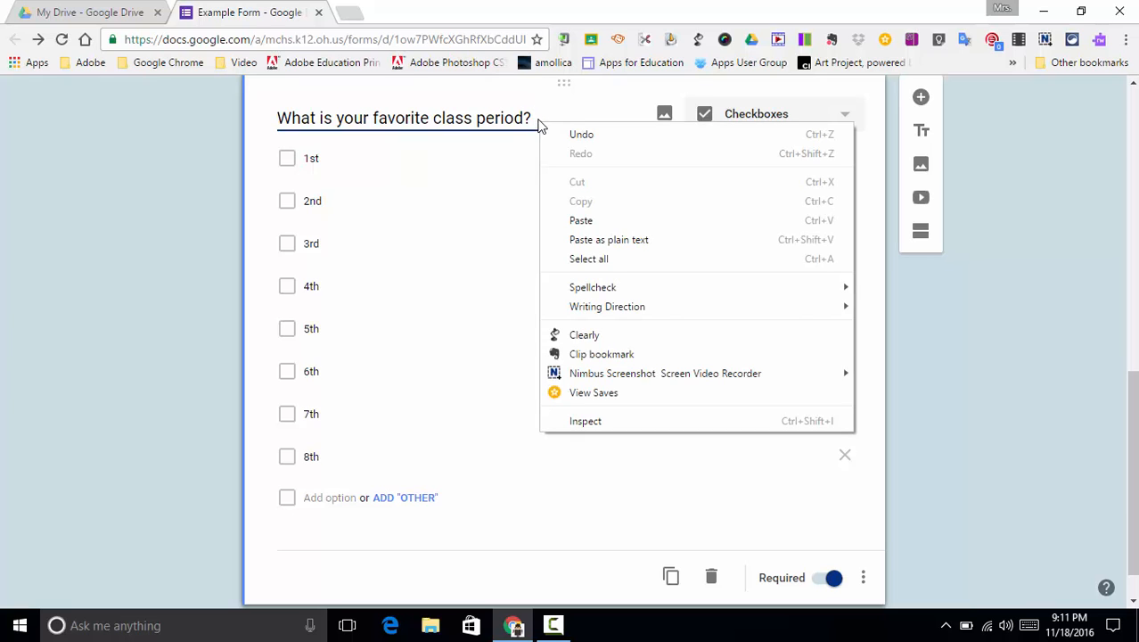
{"action": "left_click", "coordinate": [538, 119]}
{"action": "type", "text": "P"}
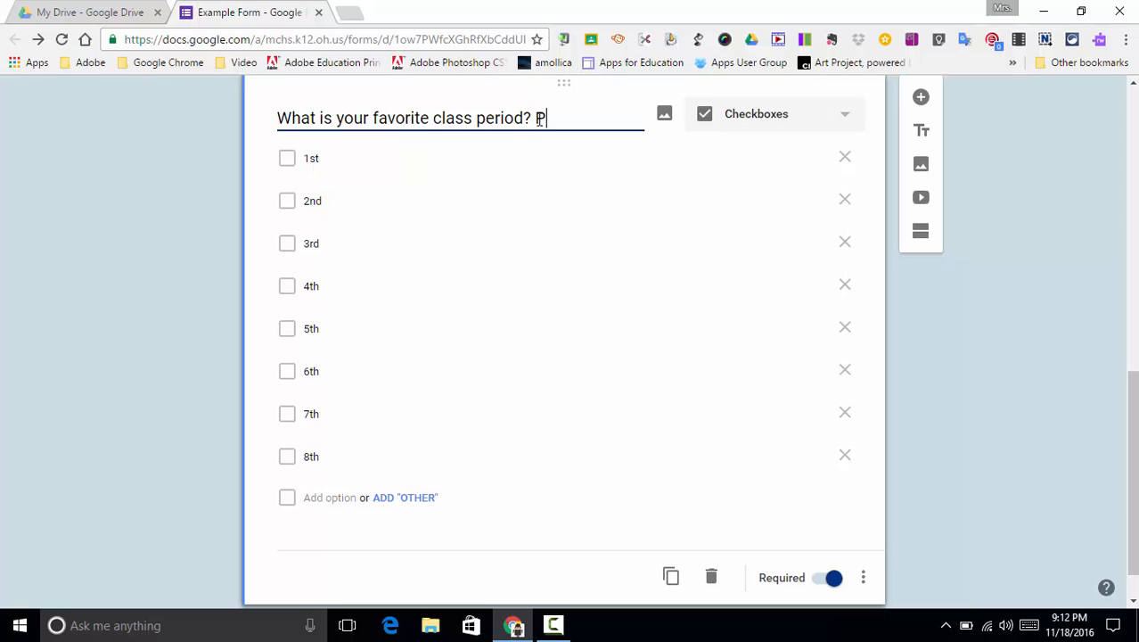
{"action": "type", "text": "lease selec"}
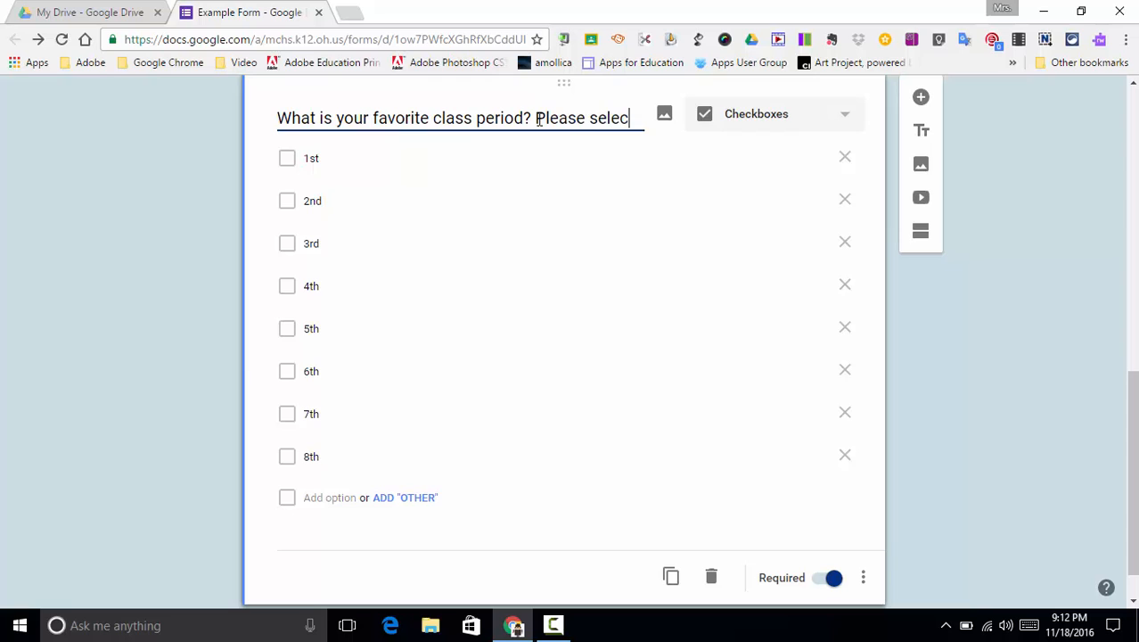
{"action": "type", "text": "t all that apply."}
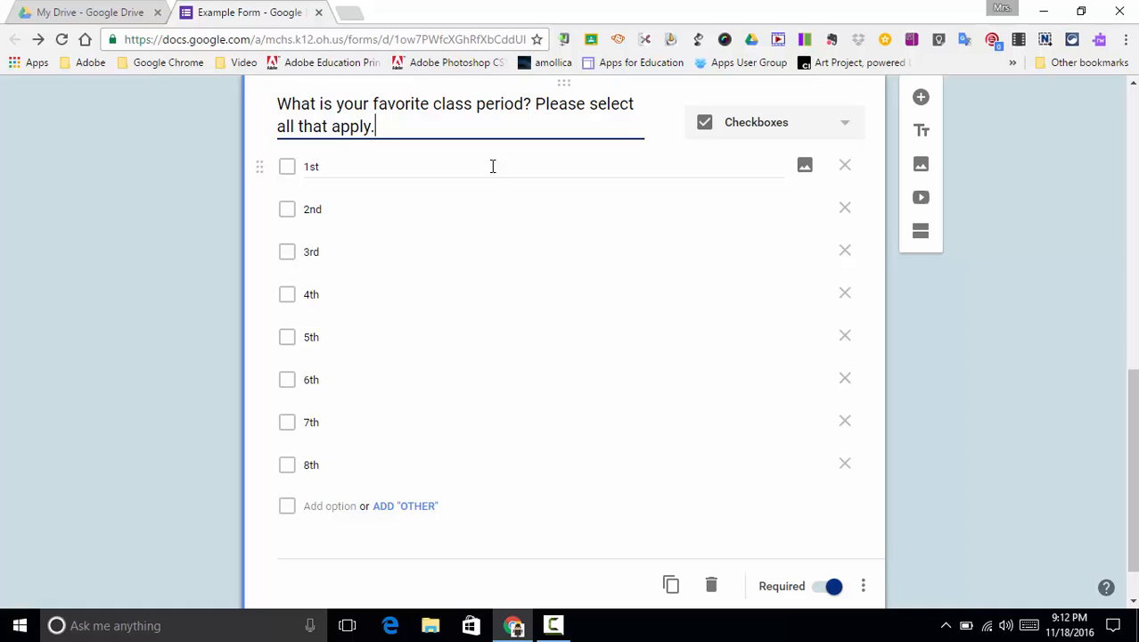
Add a dropdown question reading "What Google App do you use the most?".
{"action": "scroll", "coordinate": [492, 165], "scroll_direction": "down", "scroll_amount": 1}
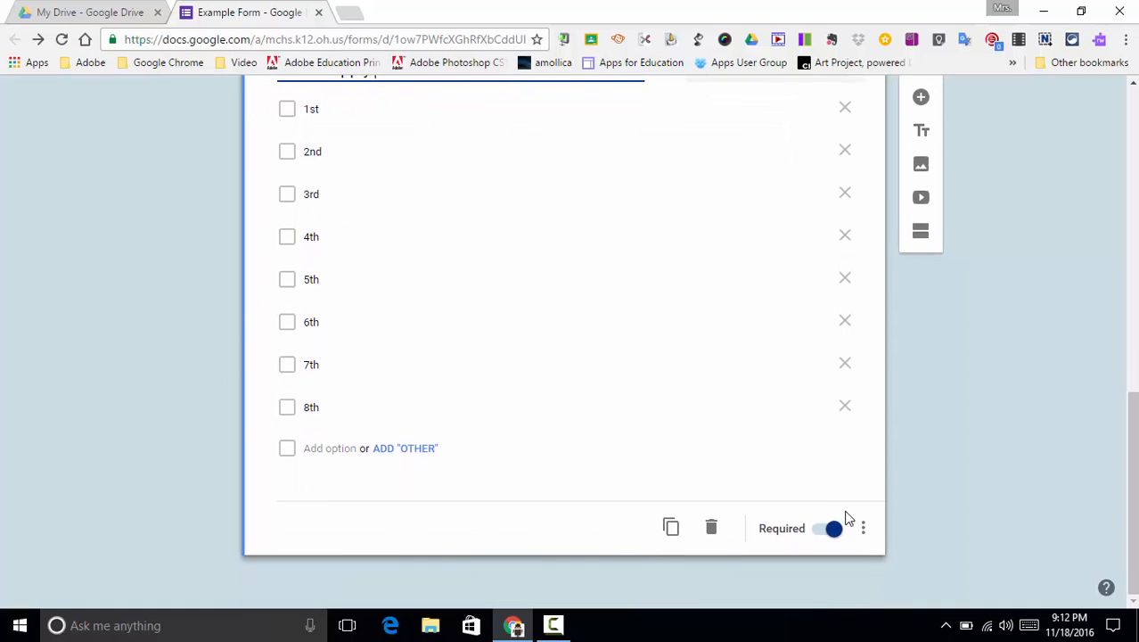
{"action": "left_click", "coordinate": [923, 98]}
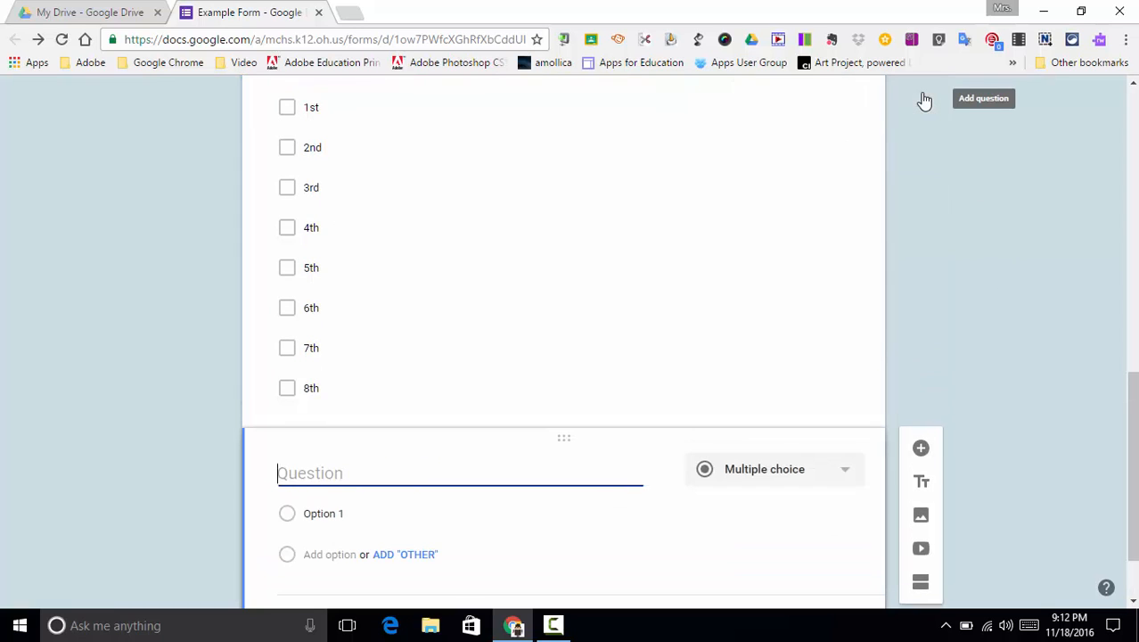
{"action": "left_click", "coordinate": [844, 474]}
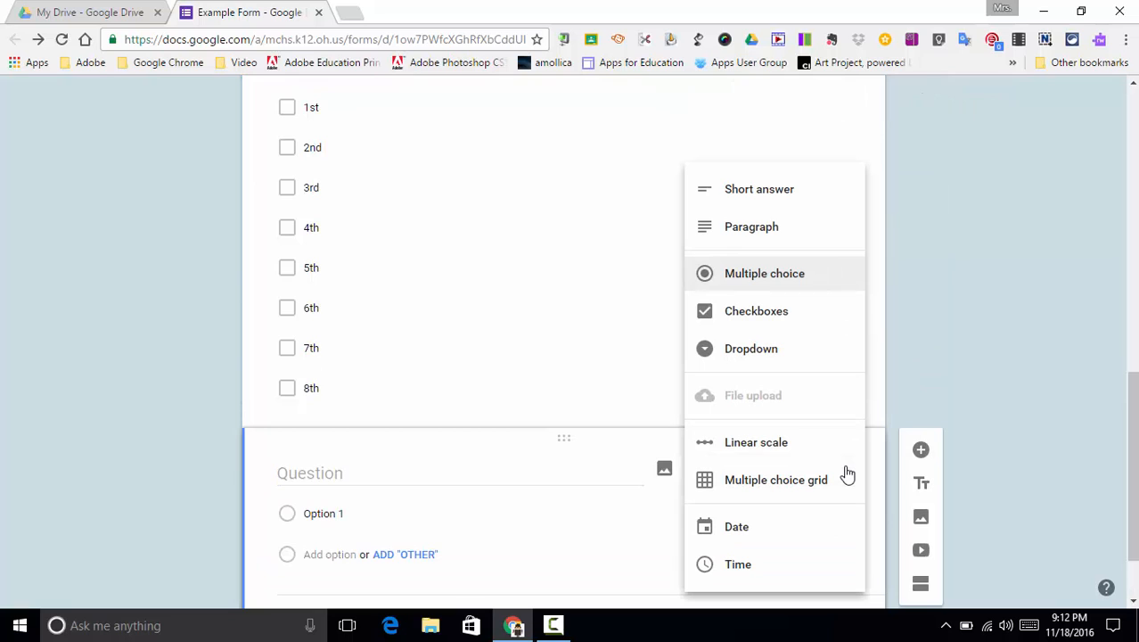
{"action": "left_click", "coordinate": [764, 356]}
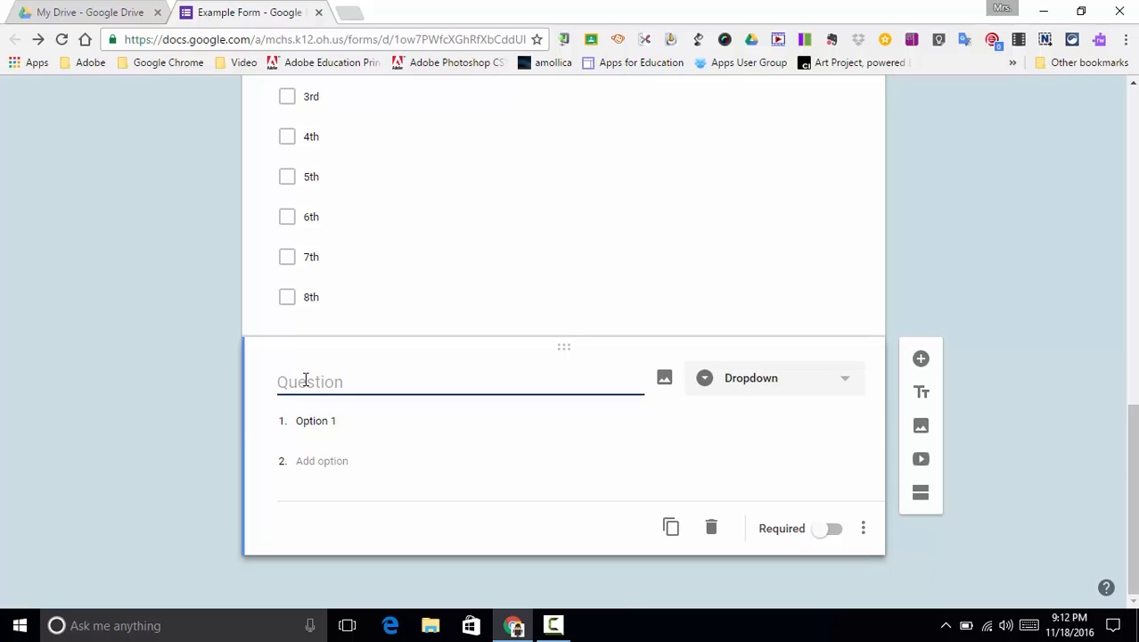
{"action": "type", "text": "What Go"}
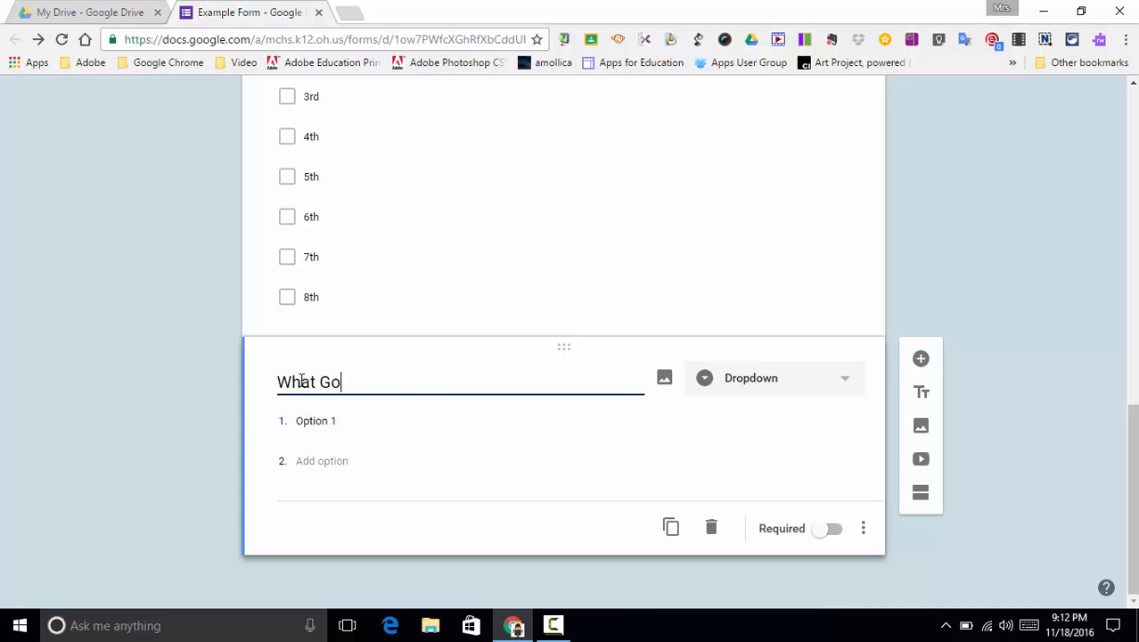
{"action": "type", "text": "ogle App "}
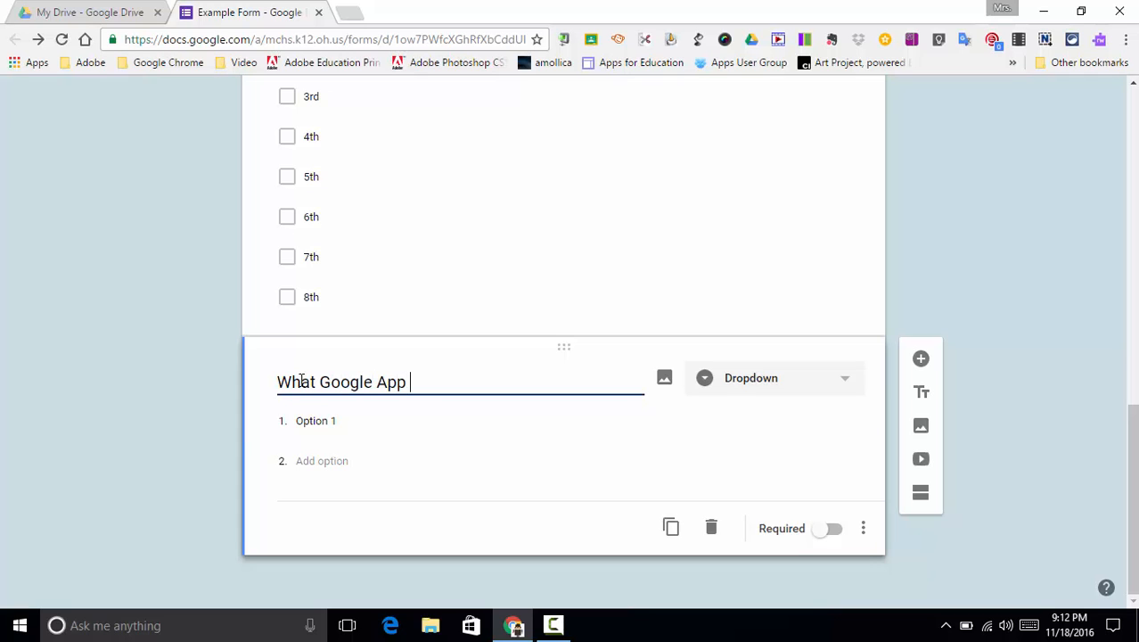
{"action": "type", "text": "do you use t"}
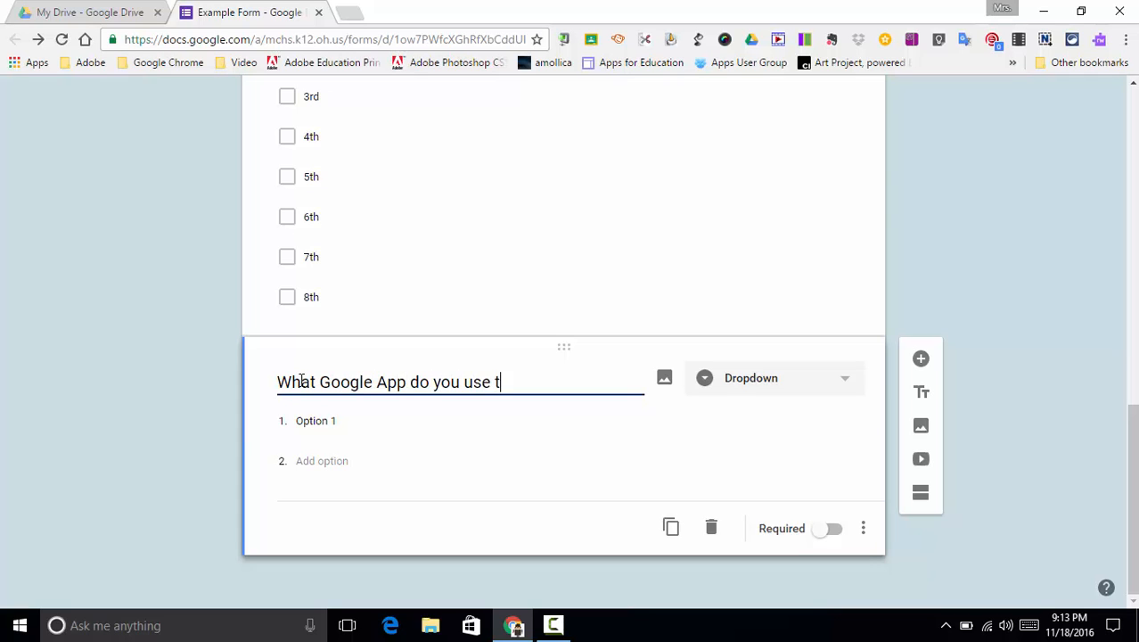
{"action": "type", "text": "he most?"}
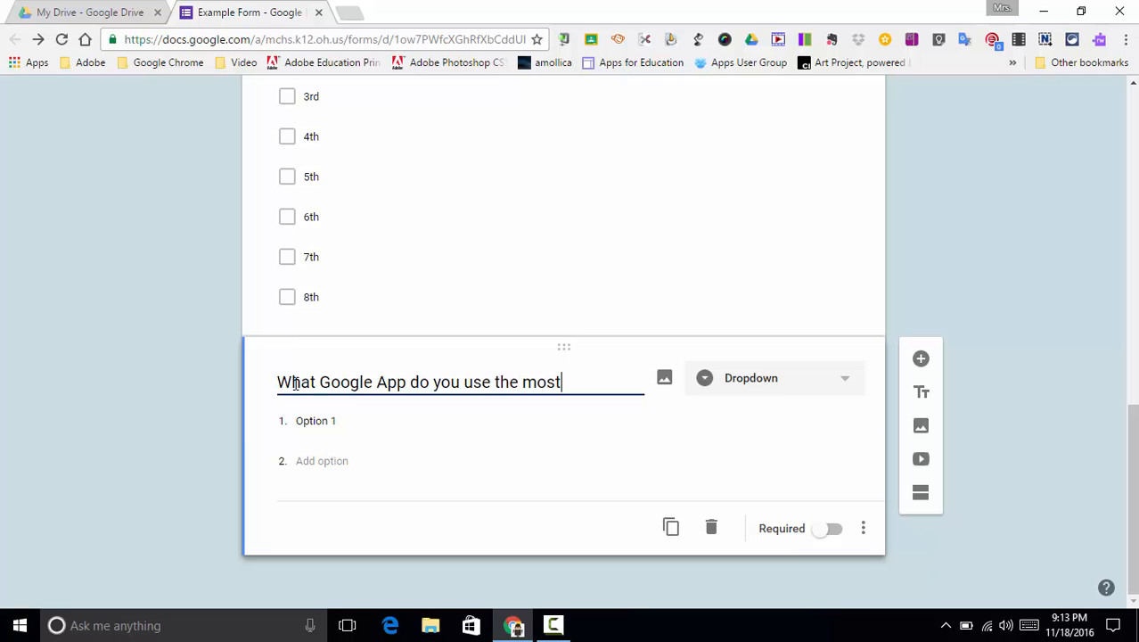
Enter Docs, Sheets and Slides as the first three options of the Google App dropdown question.
{"action": "left_click", "coordinate": [328, 424]}
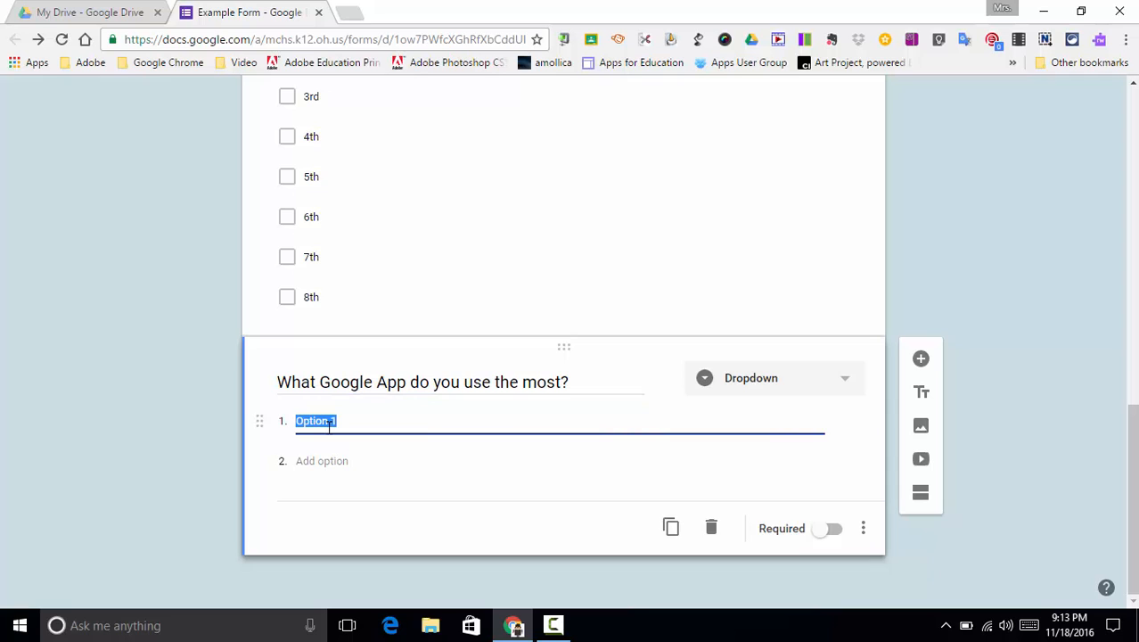
{"action": "type", "text": "Docs"}
{"action": "key", "text": "Return"}
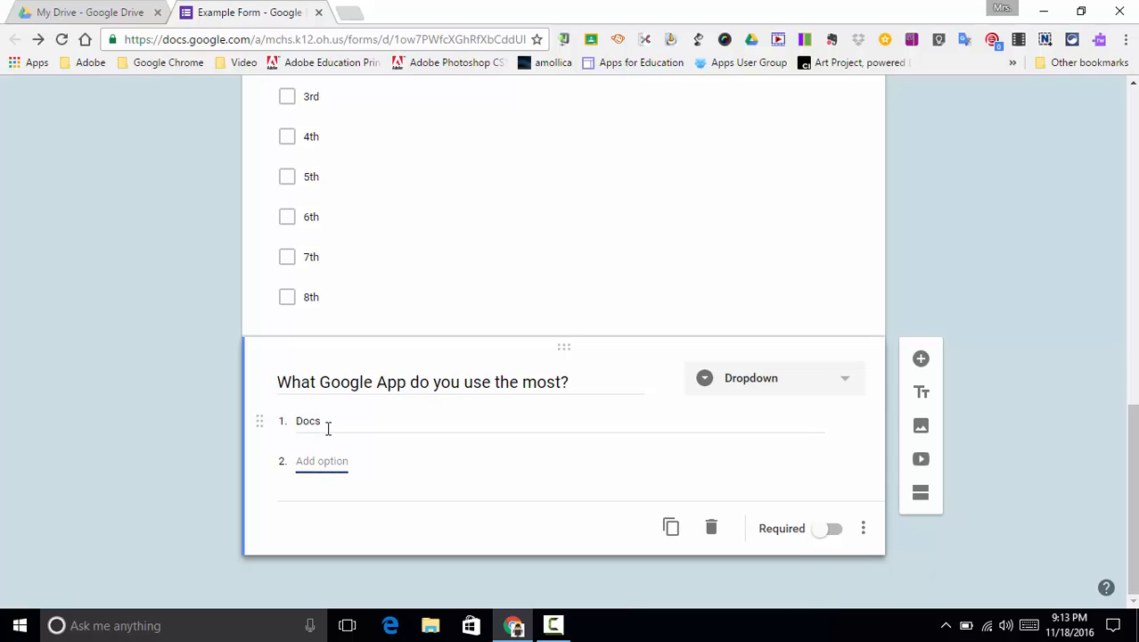
{"action": "type", "text": "Sheets"}
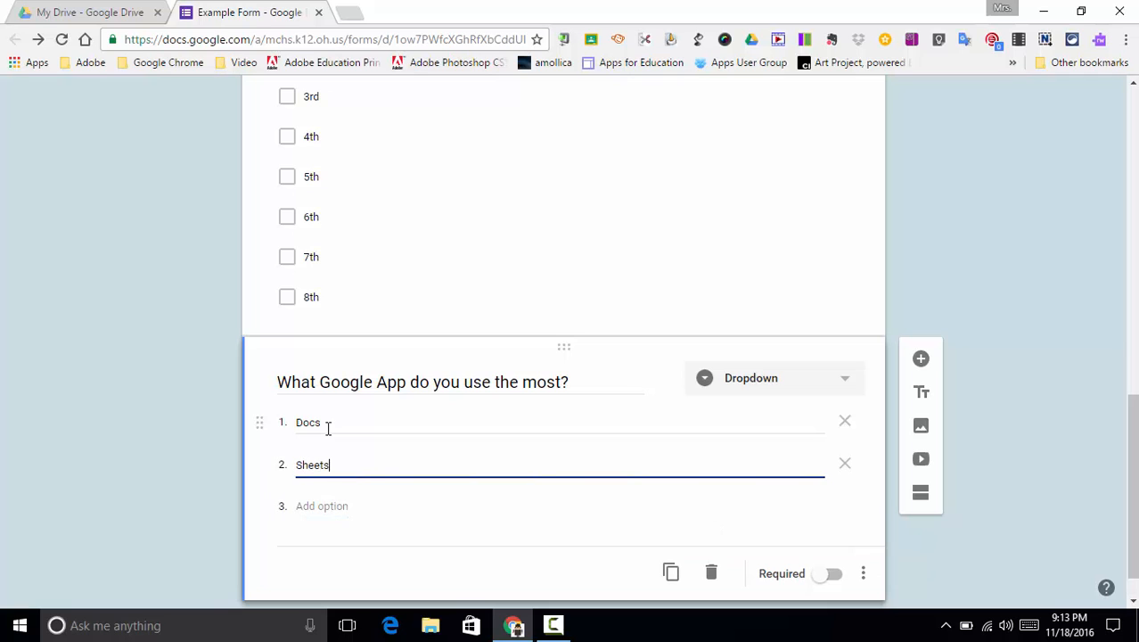
{"action": "key", "text": "Return"}
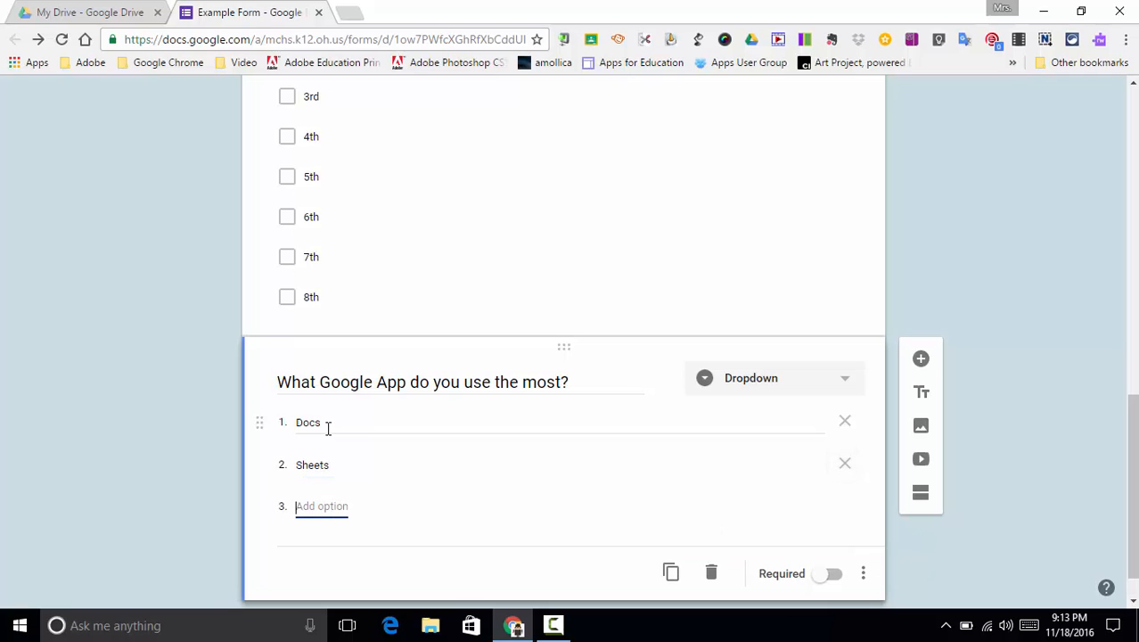
{"action": "type", "text": "Slides"}
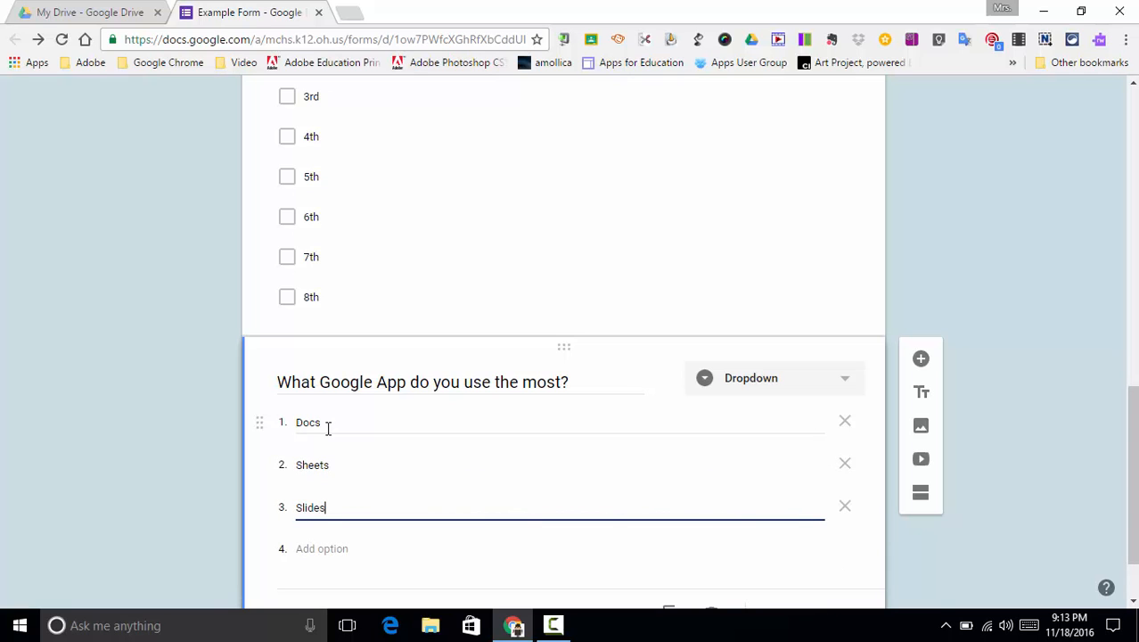
Add Drawings and Sites as the remaining dropdown options and make the Google App question required.
{"action": "key", "text": "Tab"}
{"action": "key", "text": "Tab"}
{"action": "type", "text": "Drawings"}
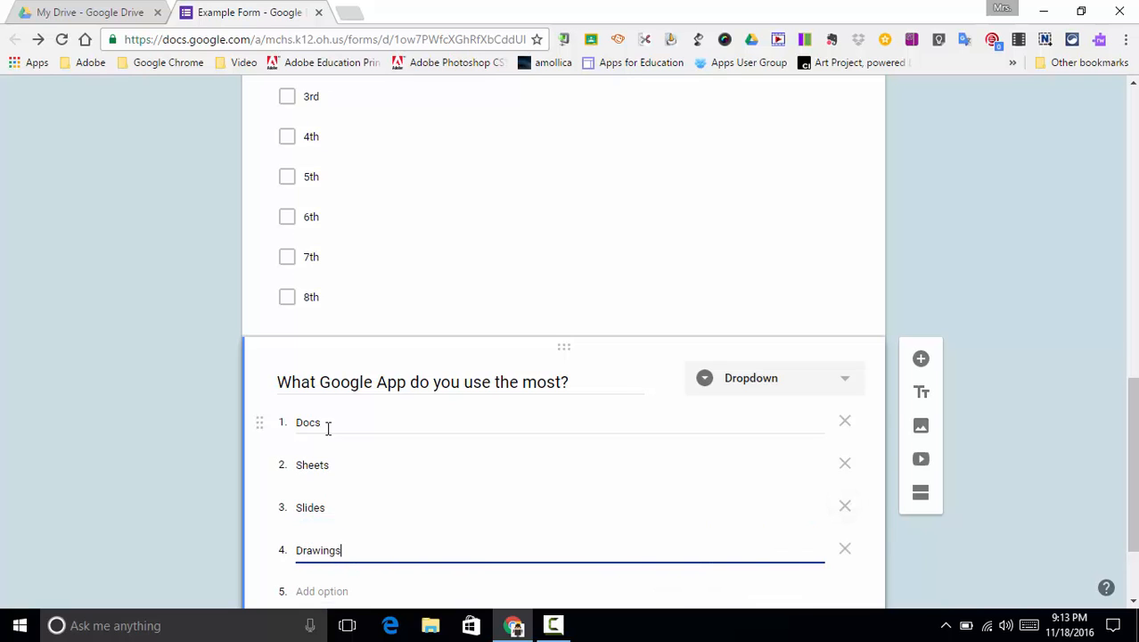
{"action": "key", "text": "Tab"}
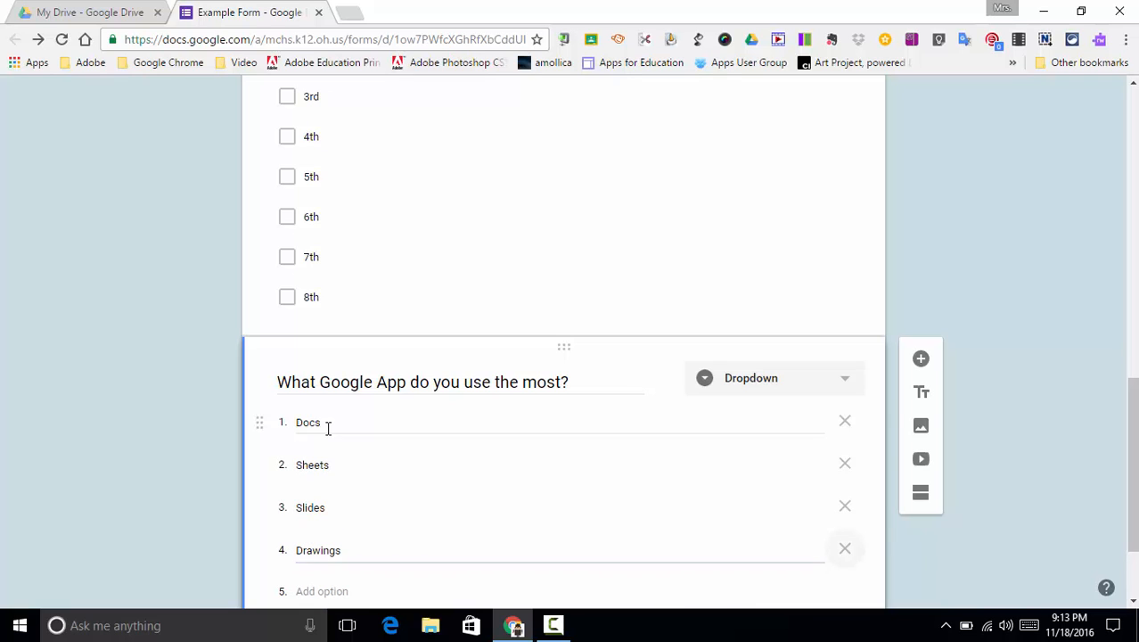
{"action": "key", "text": "Tab"}
{"action": "type", "text": "St"}
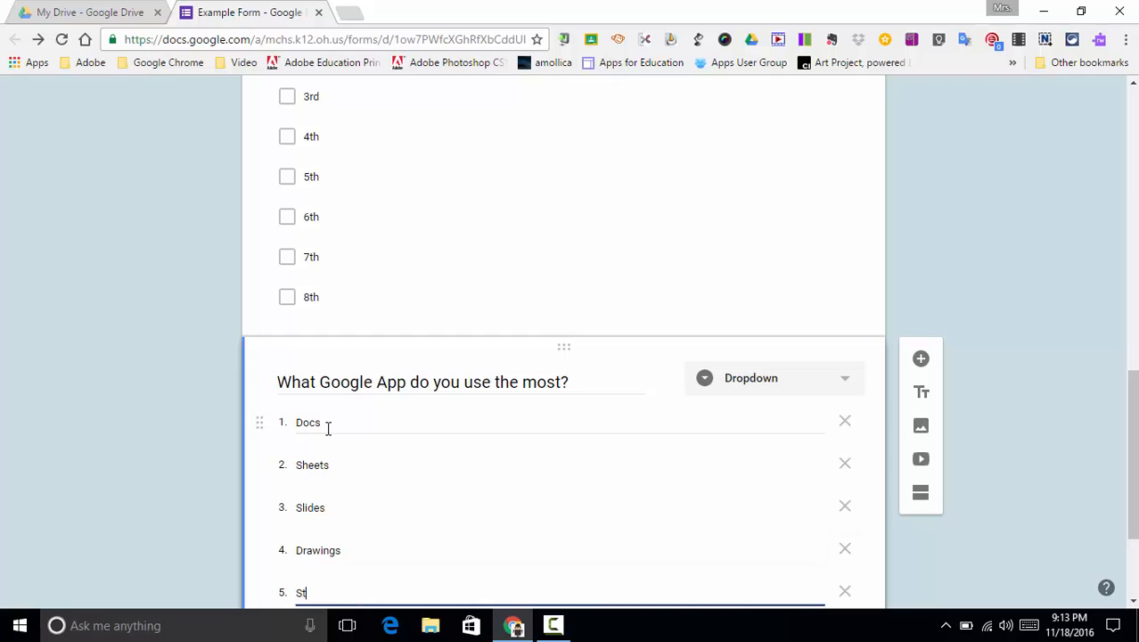
{"action": "type", "text": "ites"}
{"action": "scroll", "coordinate": [328, 429], "scroll_direction": "down", "scroll_amount": 2}
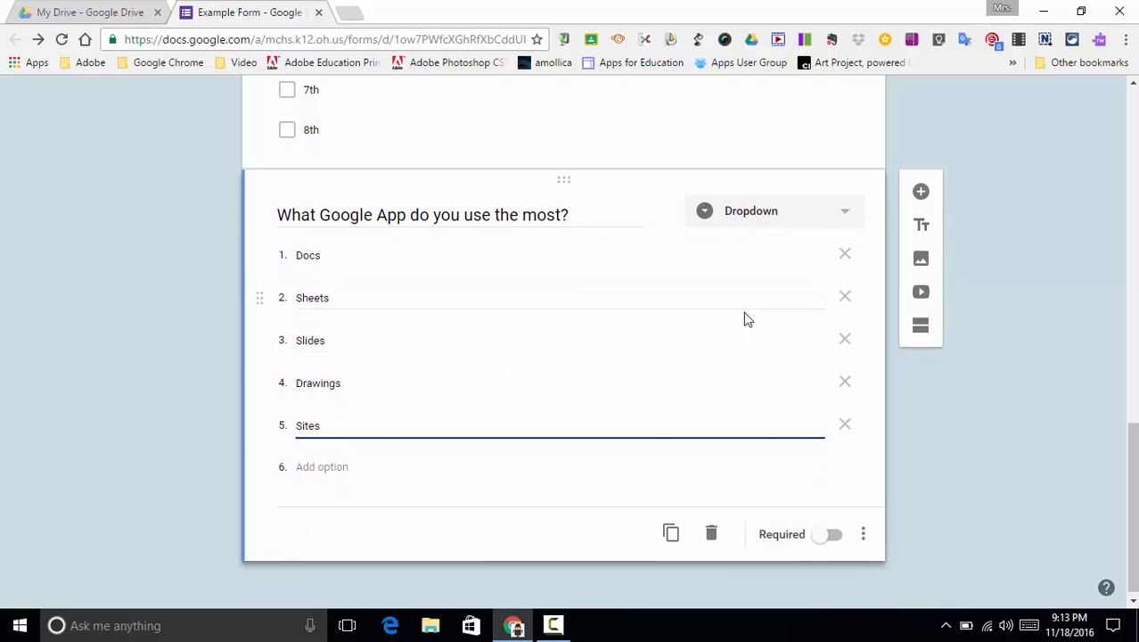
{"action": "left_click", "coordinate": [833, 536]}
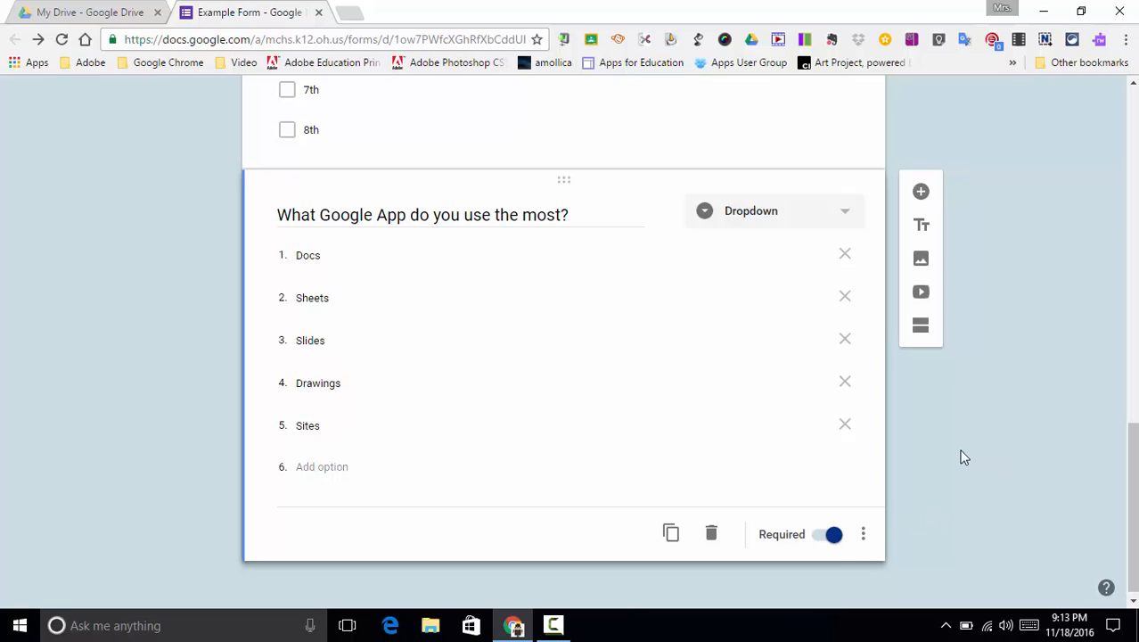
Preview the form, look through its questions and check the choices in the Google App dropdown without selecting one.
{"action": "scroll", "coordinate": [961, 455], "scroll_direction": "up", "scroll_amount": 1}
{"action": "scroll", "coordinate": [961, 456], "scroll_direction": "up", "scroll_amount": 10}
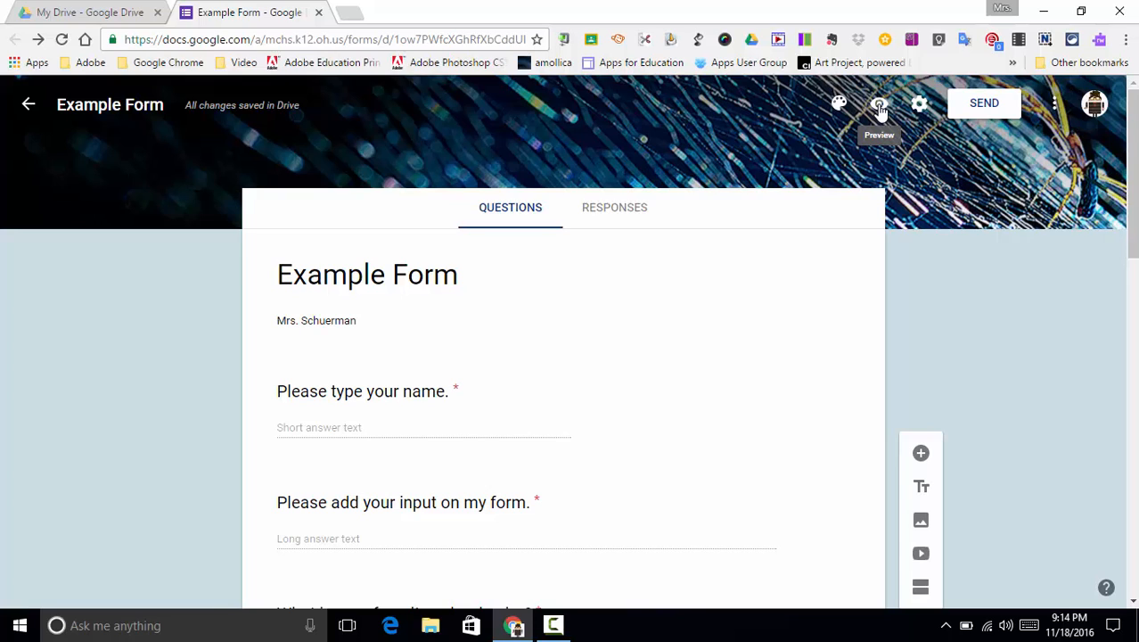
{"action": "left_click", "coordinate": [879, 106]}
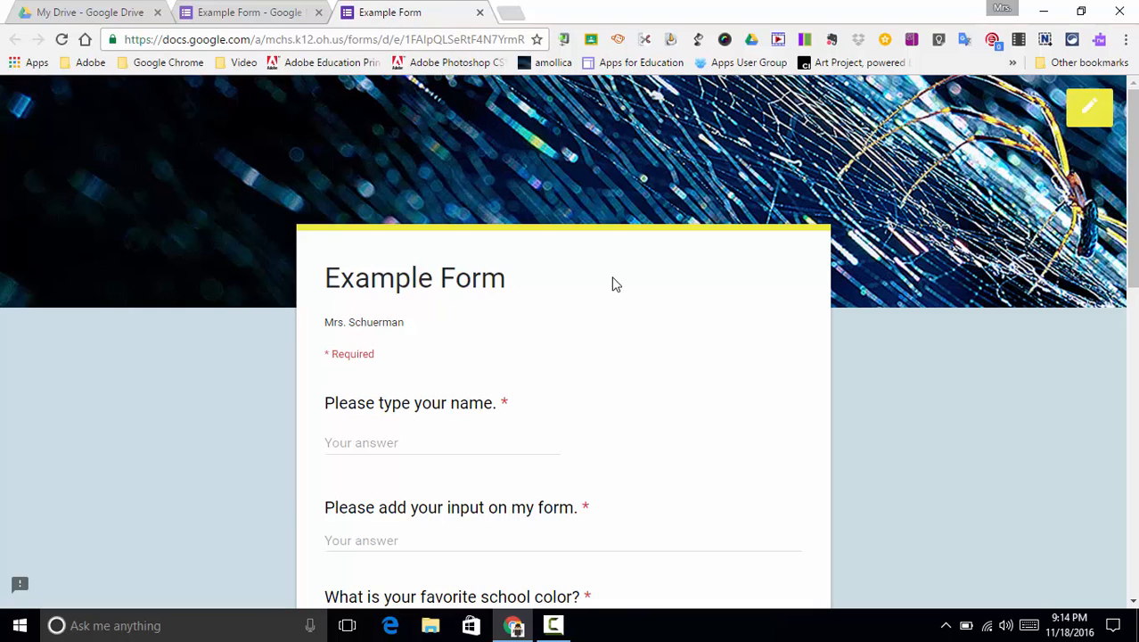
{"action": "scroll", "coordinate": [613, 284], "scroll_direction": "down", "scroll_amount": 2}
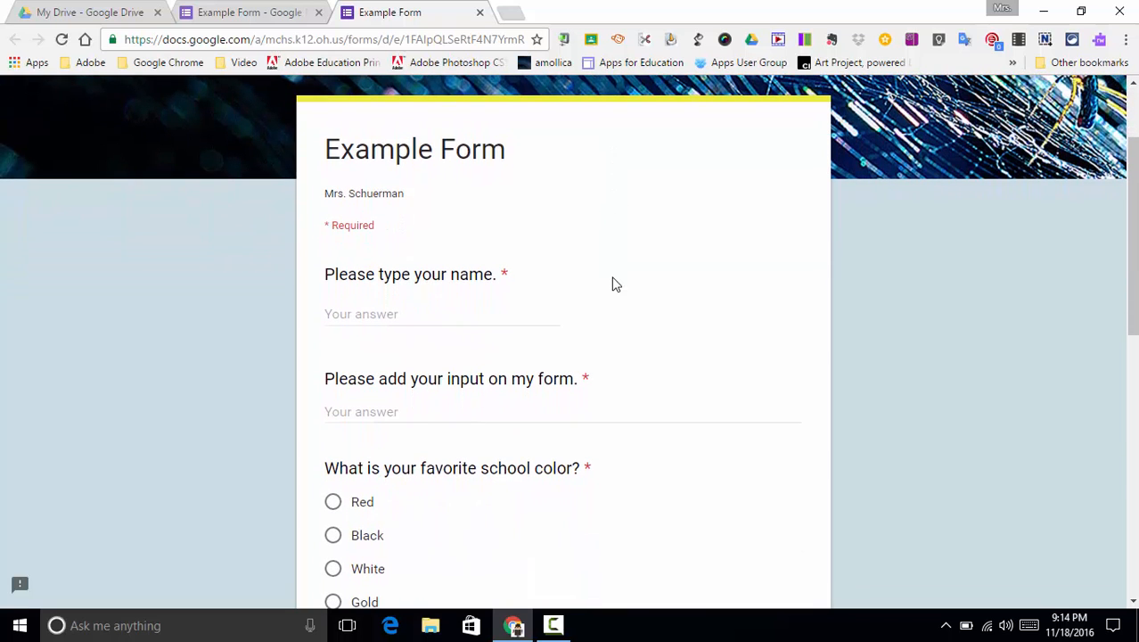
{"action": "scroll", "coordinate": [614, 283], "scroll_direction": "down", "scroll_amount": 1}
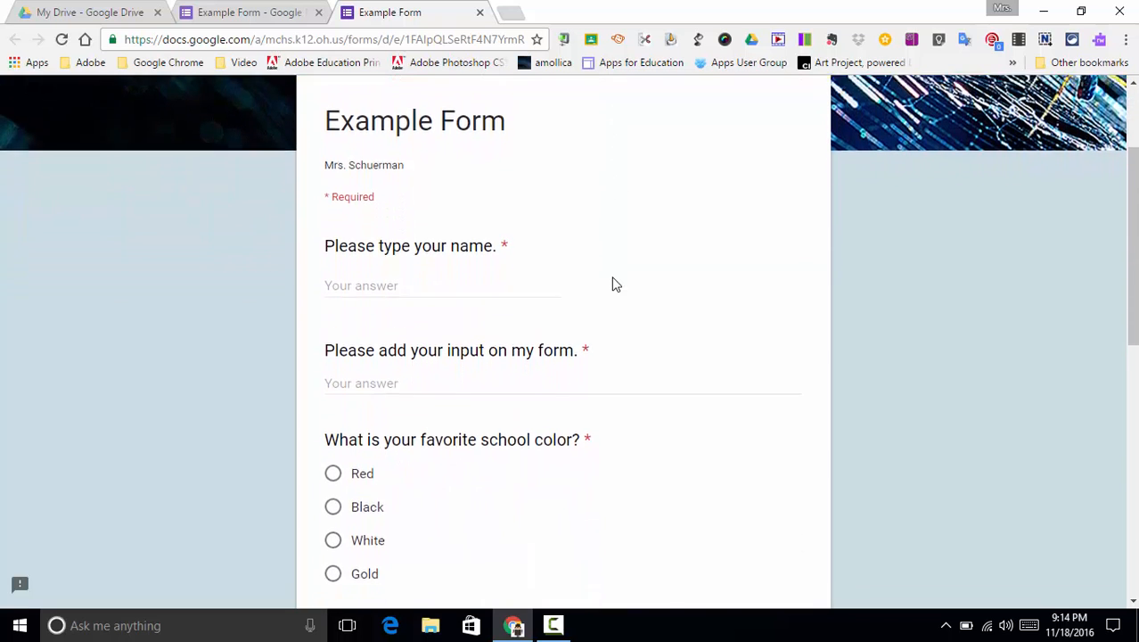
{"action": "scroll", "coordinate": [614, 283], "scroll_direction": "up", "scroll_amount": 1}
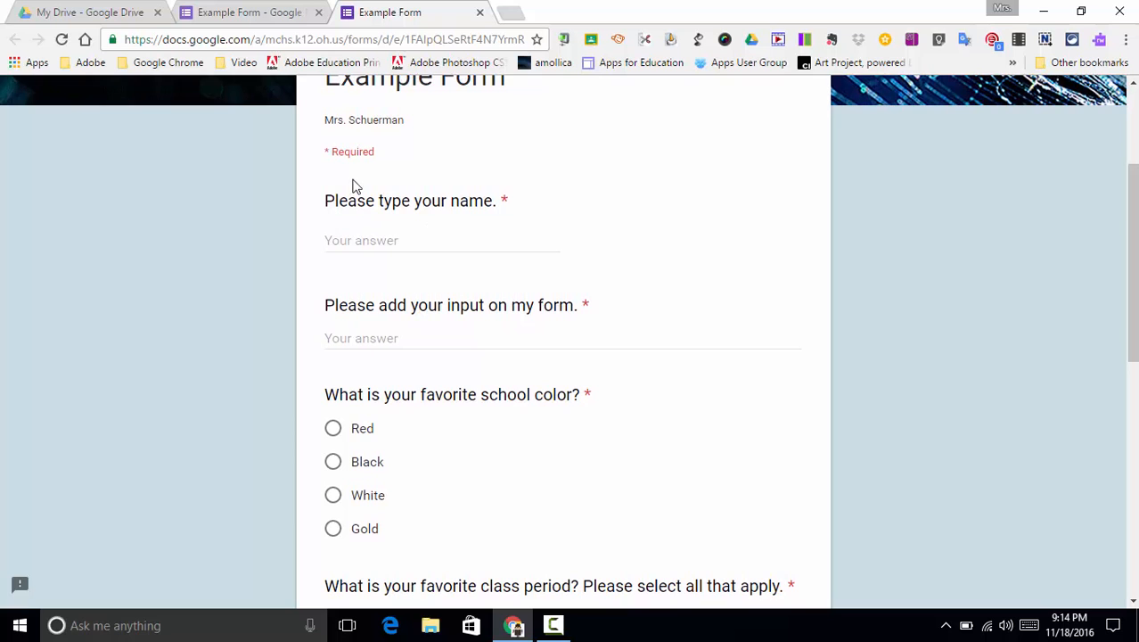
{"action": "scroll", "coordinate": [600, 391], "scroll_direction": "down", "scroll_amount": 3}
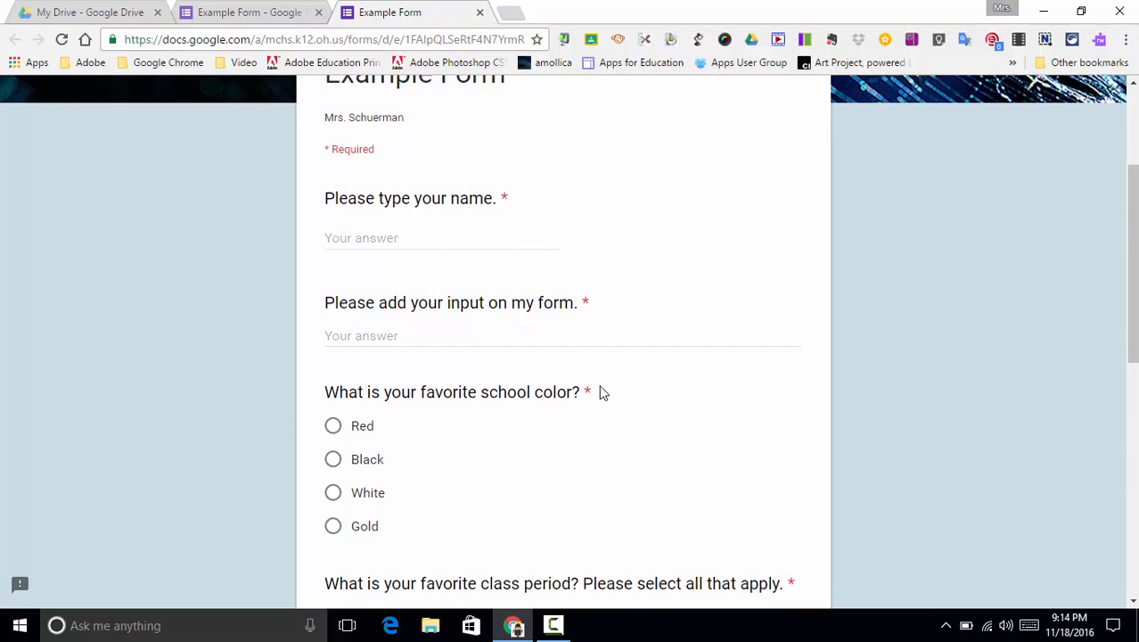
{"action": "scroll", "coordinate": [600, 391], "scroll_direction": "down", "scroll_amount": 4}
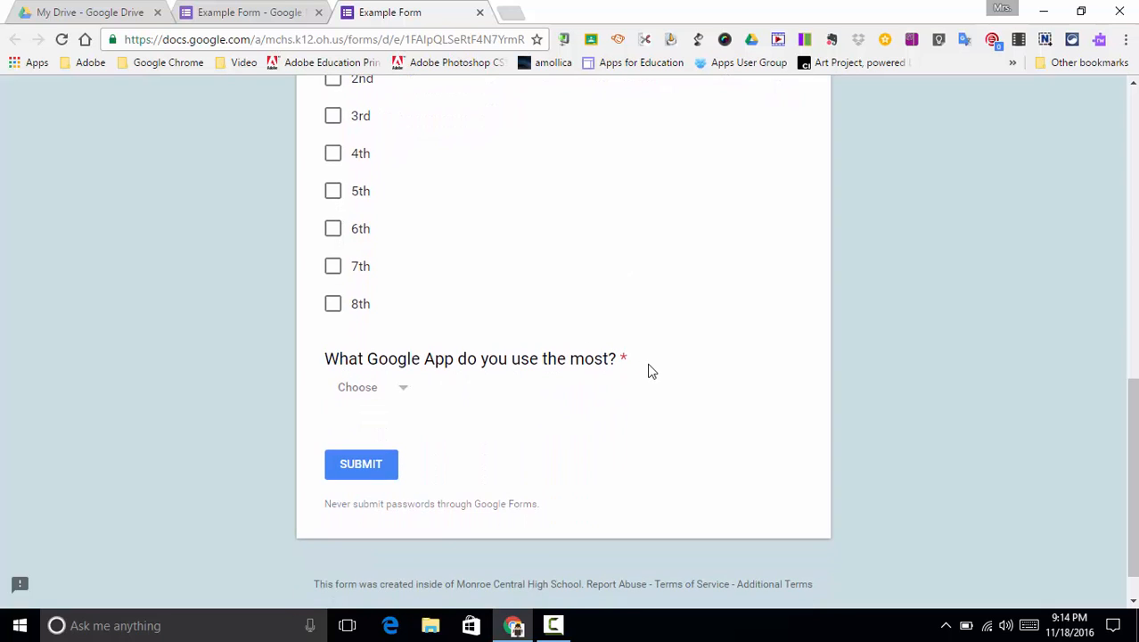
{"action": "left_click", "coordinate": [403, 392]}
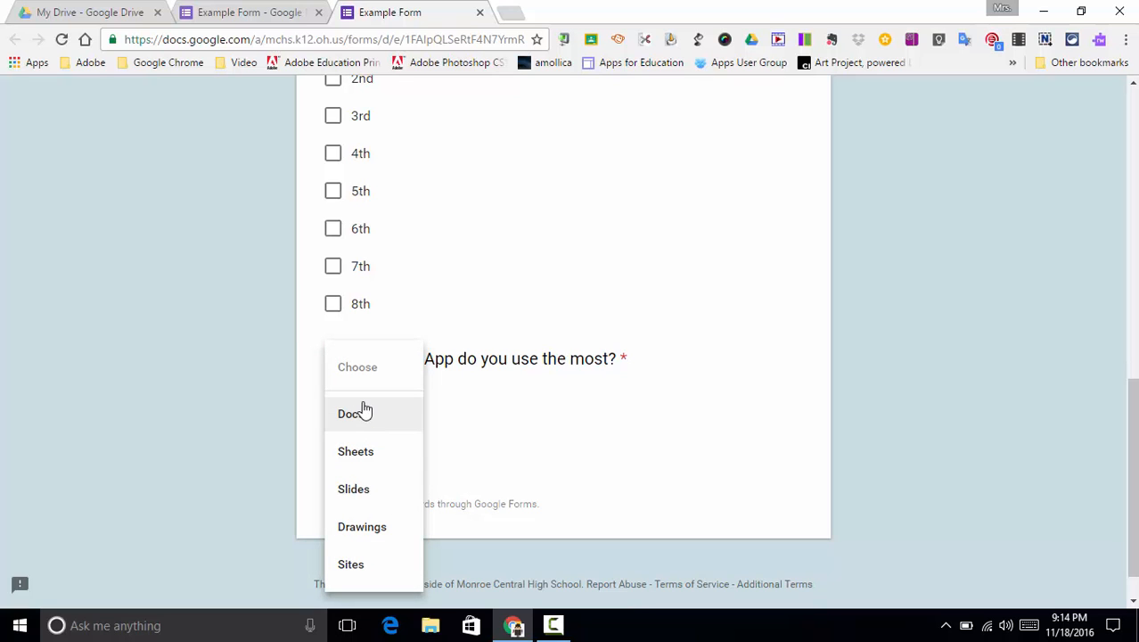
{"action": "left_click", "coordinate": [452, 387]}
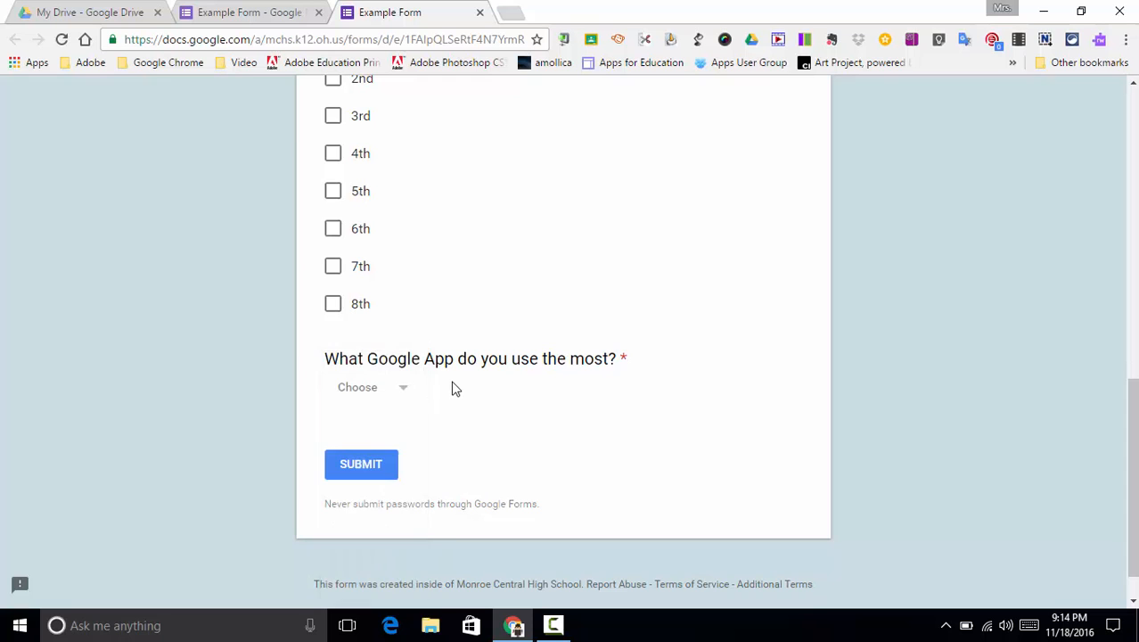
Look back over the previewed questions up to the header, switch to editing and close the extra form tab.
{"action": "scroll", "coordinate": [611, 305], "scroll_direction": "up", "scroll_amount": 4}
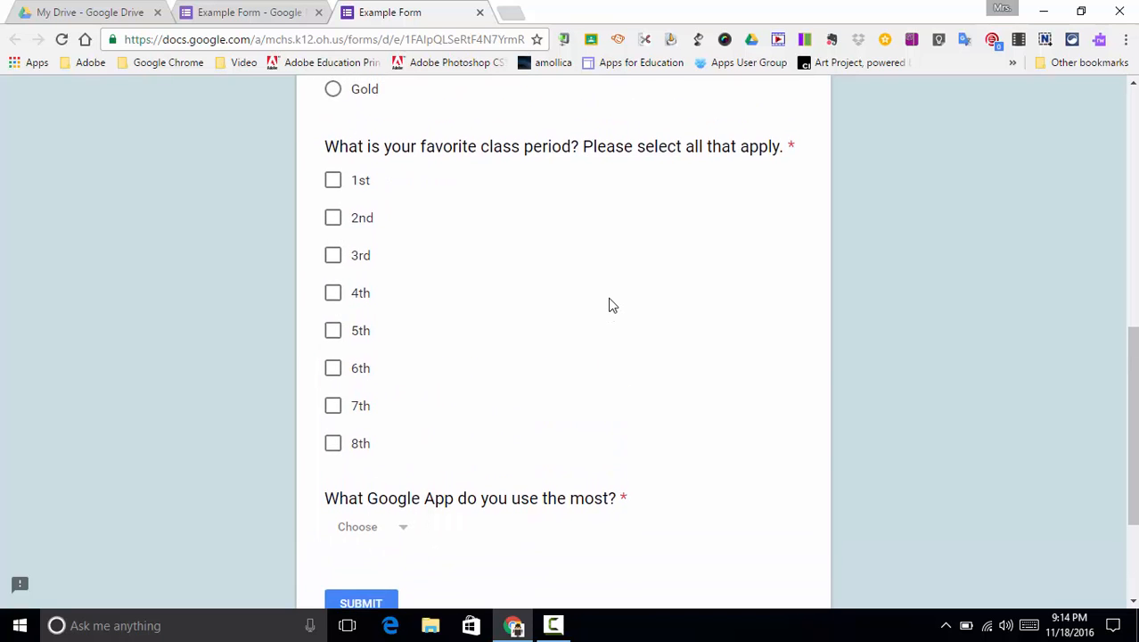
{"action": "scroll", "coordinate": [611, 305], "scroll_direction": "up", "scroll_amount": 2}
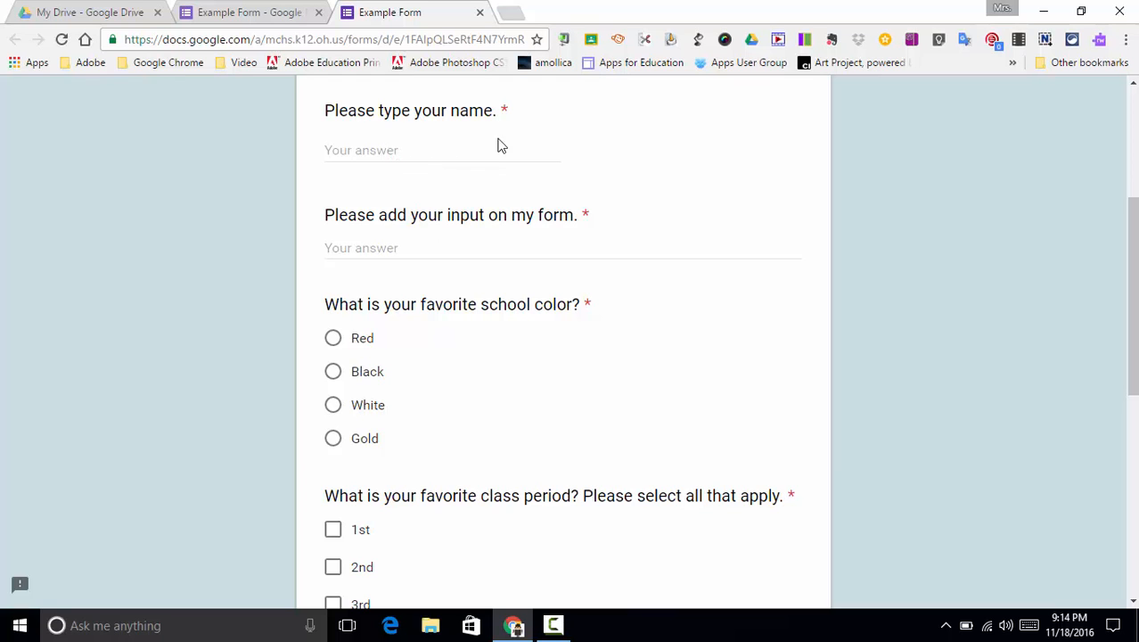
{"action": "scroll", "coordinate": [430, 308], "scroll_direction": "up", "scroll_amount": 3}
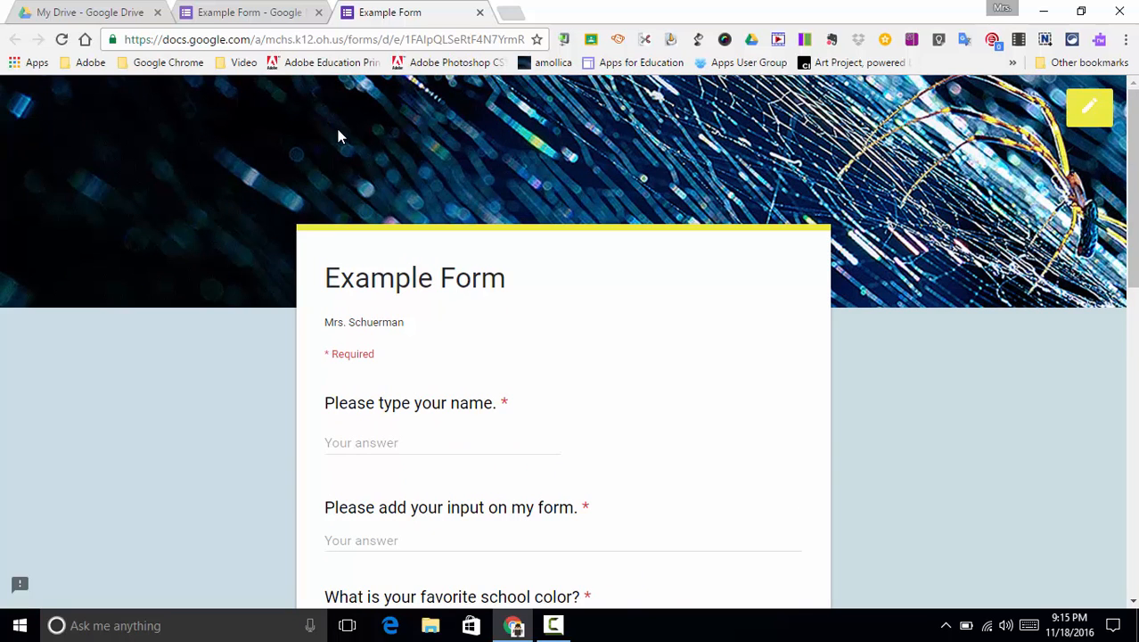
{"action": "left_click", "coordinate": [1086, 118]}
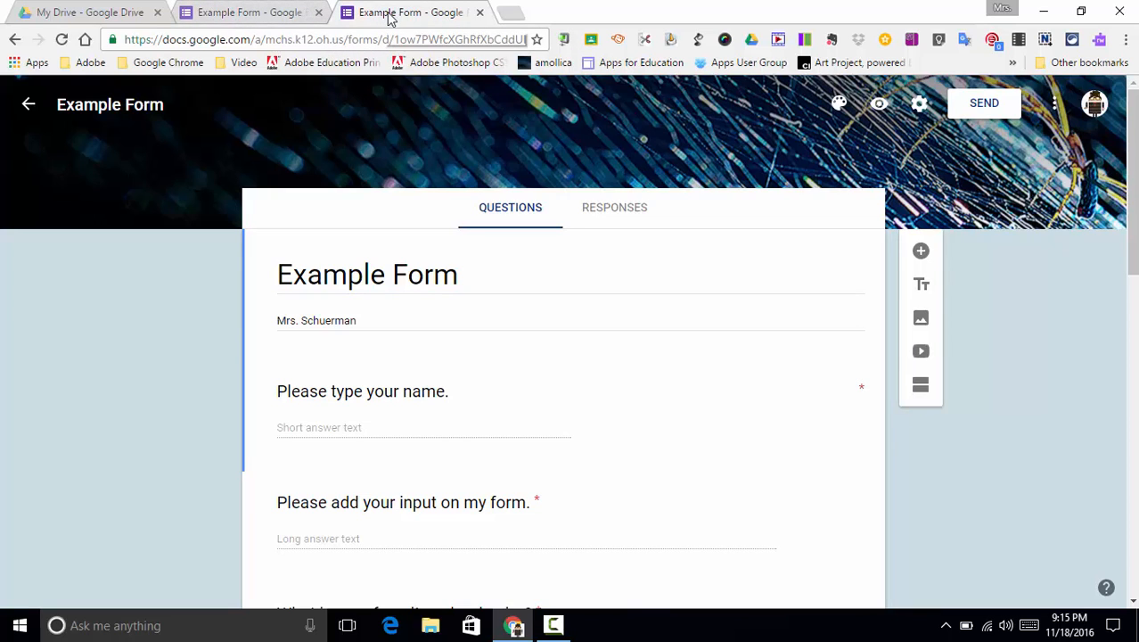
{"action": "left_click", "coordinate": [480, 14]}
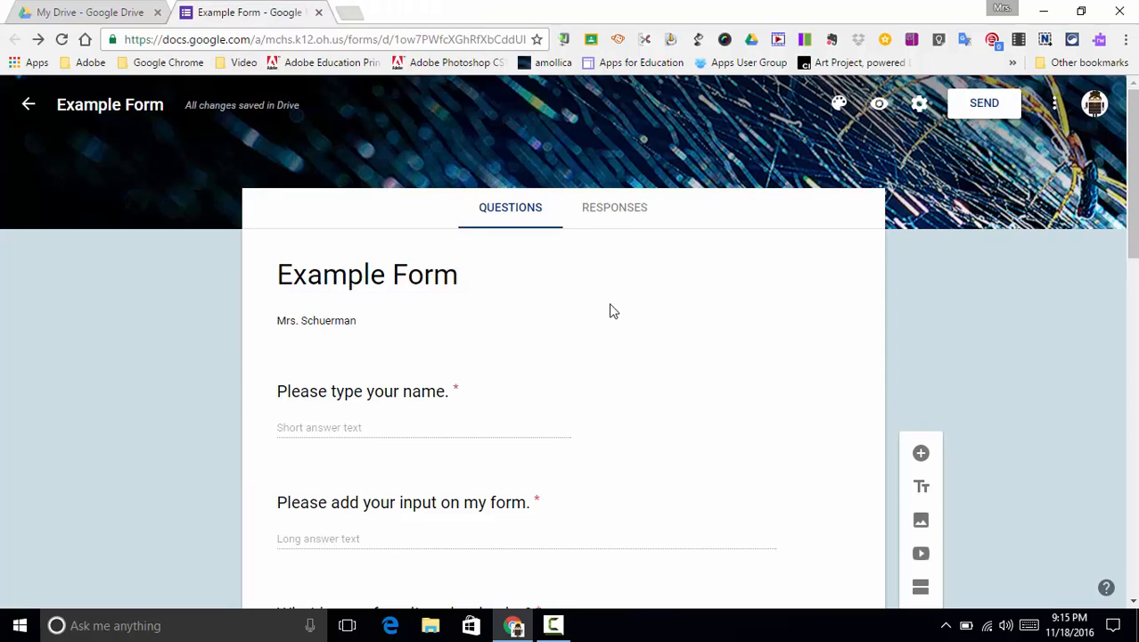
Add a linear scale question running from 1 to 5 after the Google App question.
{"action": "scroll", "coordinate": [611, 310], "scroll_direction": "down", "scroll_amount": 4}
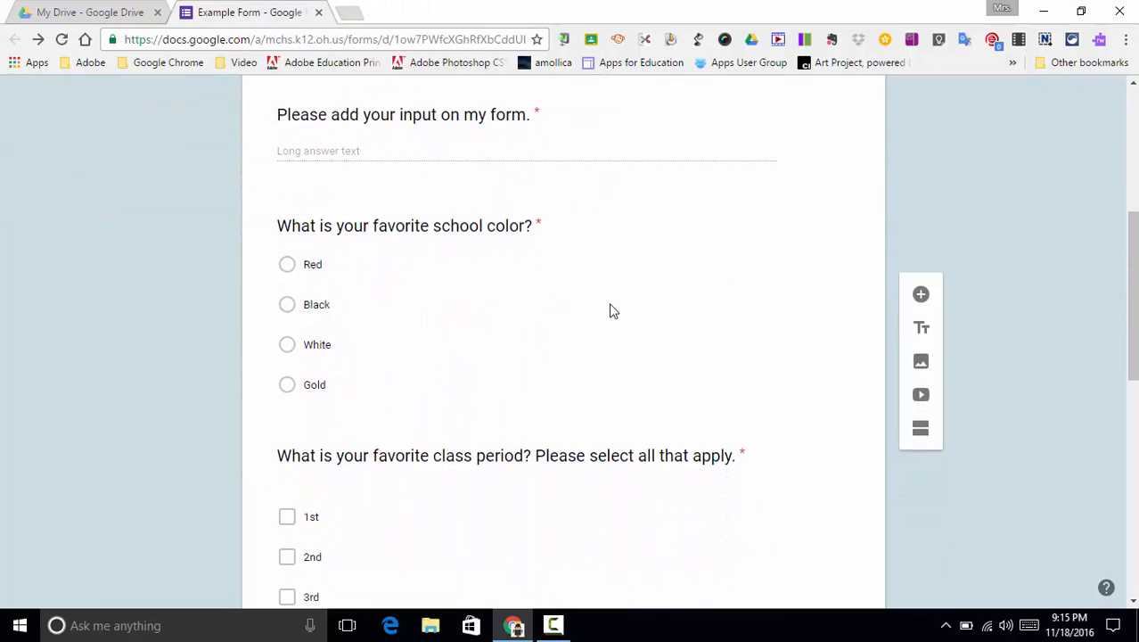
{"action": "scroll", "coordinate": [612, 310], "scroll_direction": "down", "scroll_amount": 7}
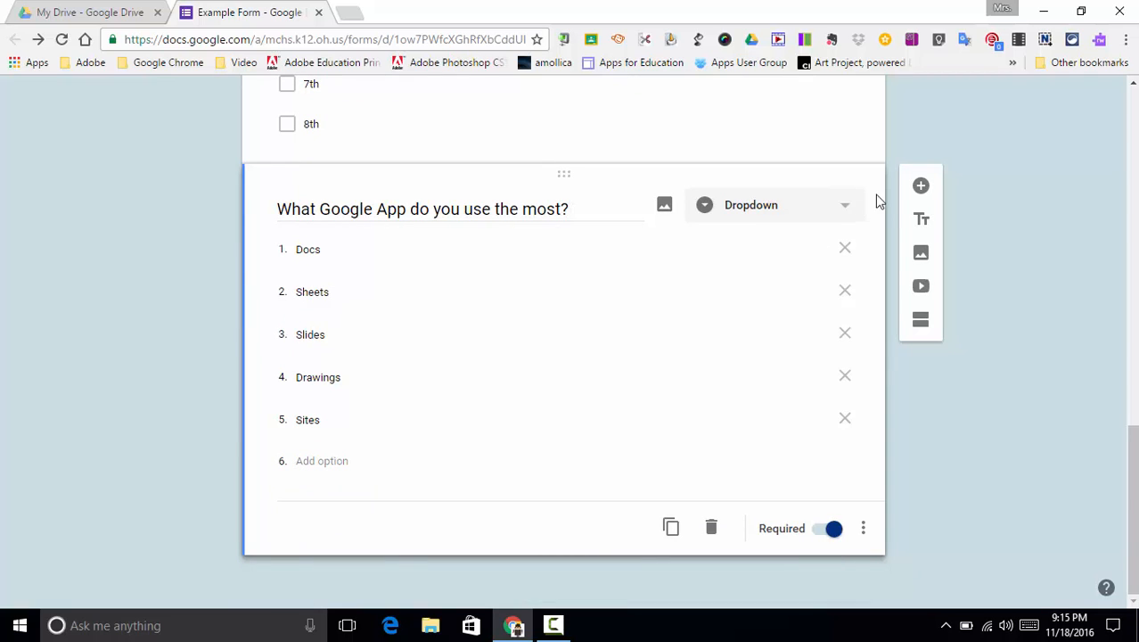
{"action": "left_click", "coordinate": [921, 188]}
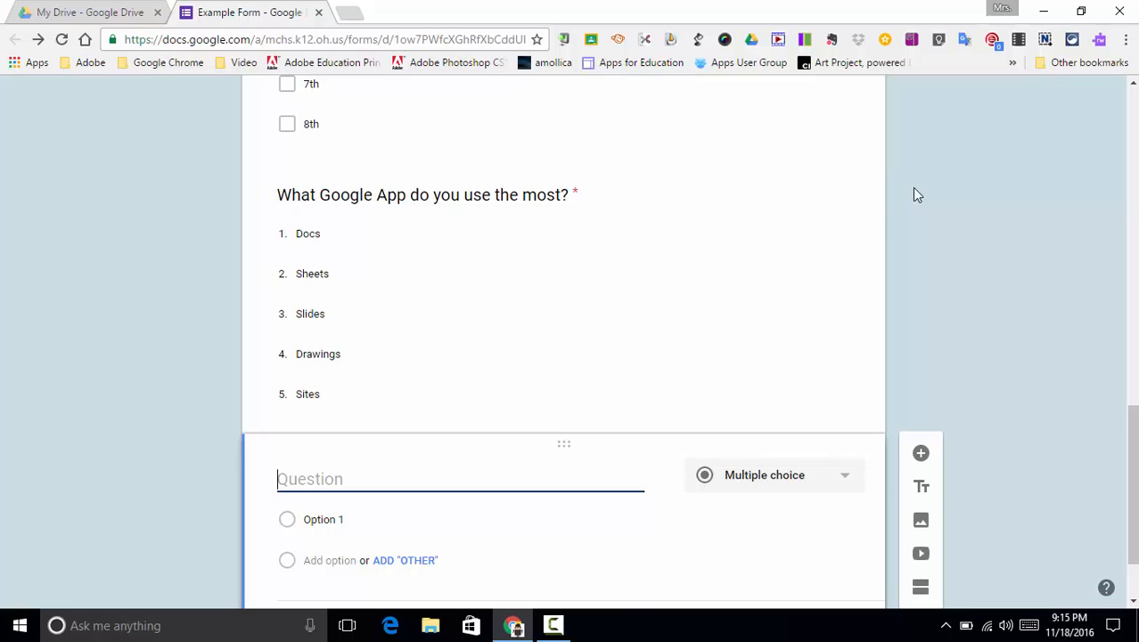
{"action": "left_click", "coordinate": [846, 481]}
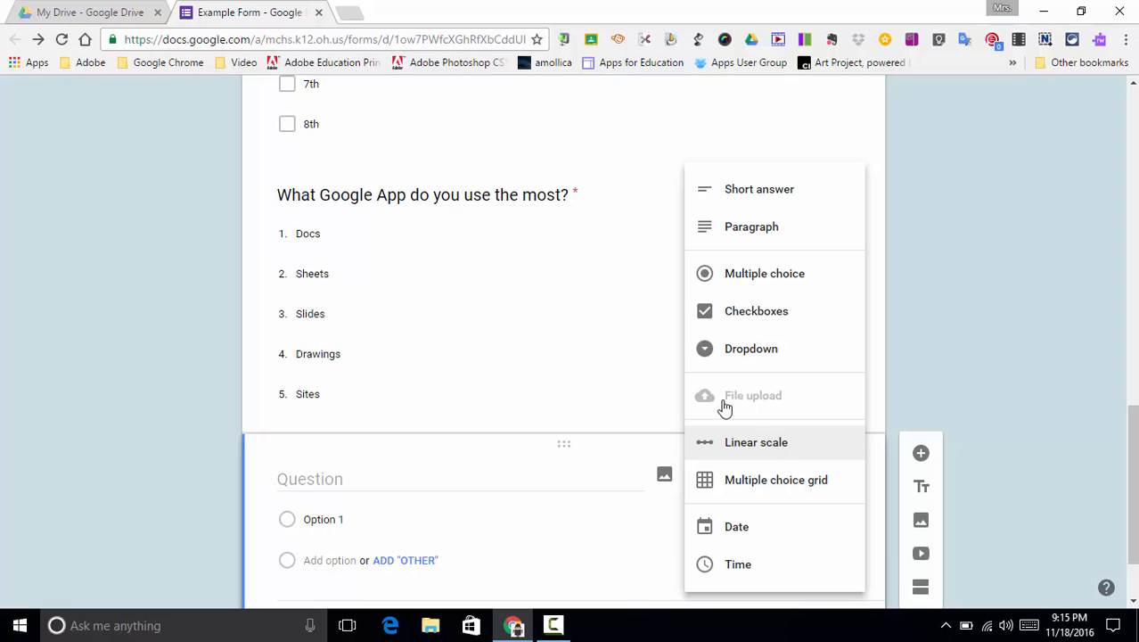
{"action": "left_click", "coordinate": [748, 445]}
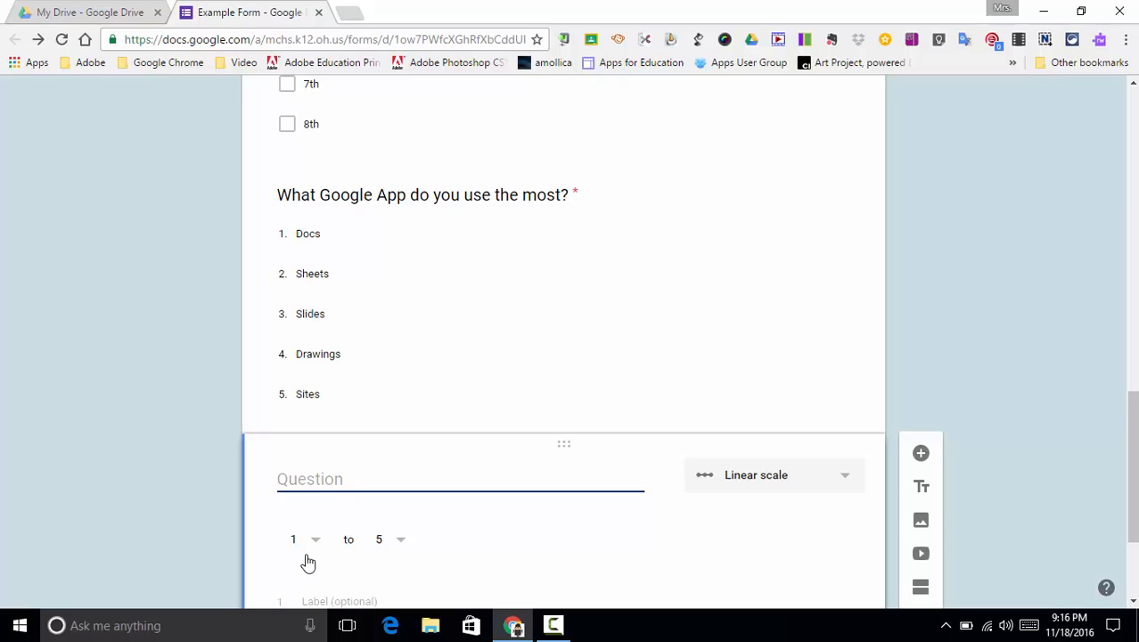
{"action": "left_click", "coordinate": [400, 544]}
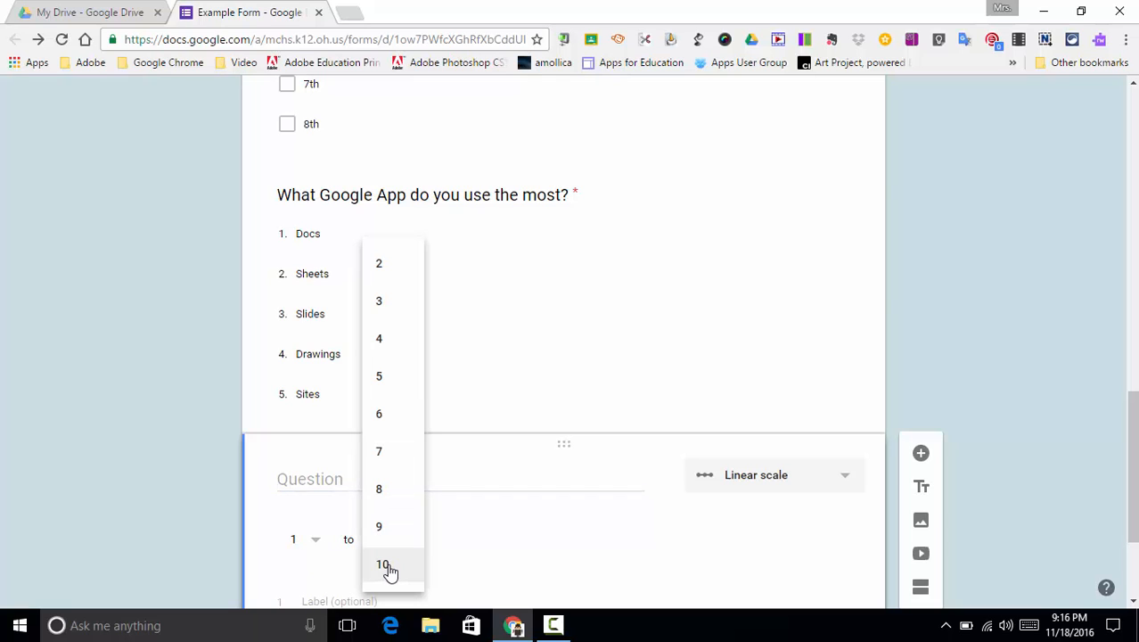
{"action": "left_click", "coordinate": [381, 384]}
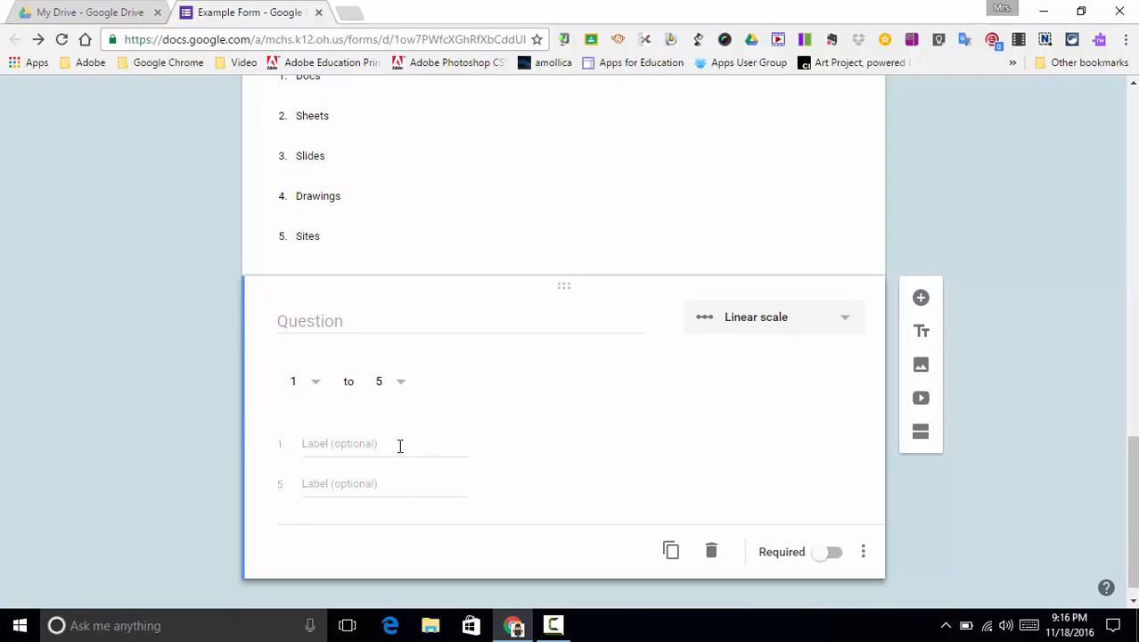
Enter "How well do you like your Chromebook?" as the text of the linear scale question.
{"action": "left_click", "coordinate": [301, 319]}
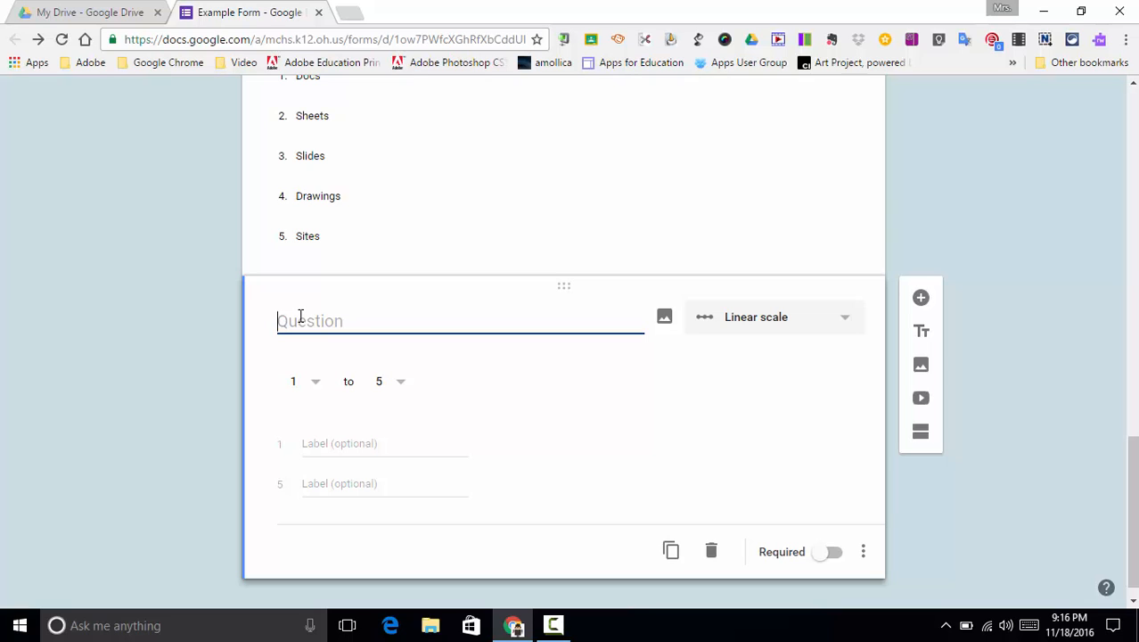
{"action": "type", "text": "How wee"}
{"action": "key", "text": "BackSpace"}
{"action": "type", "text": "ll do you l"}
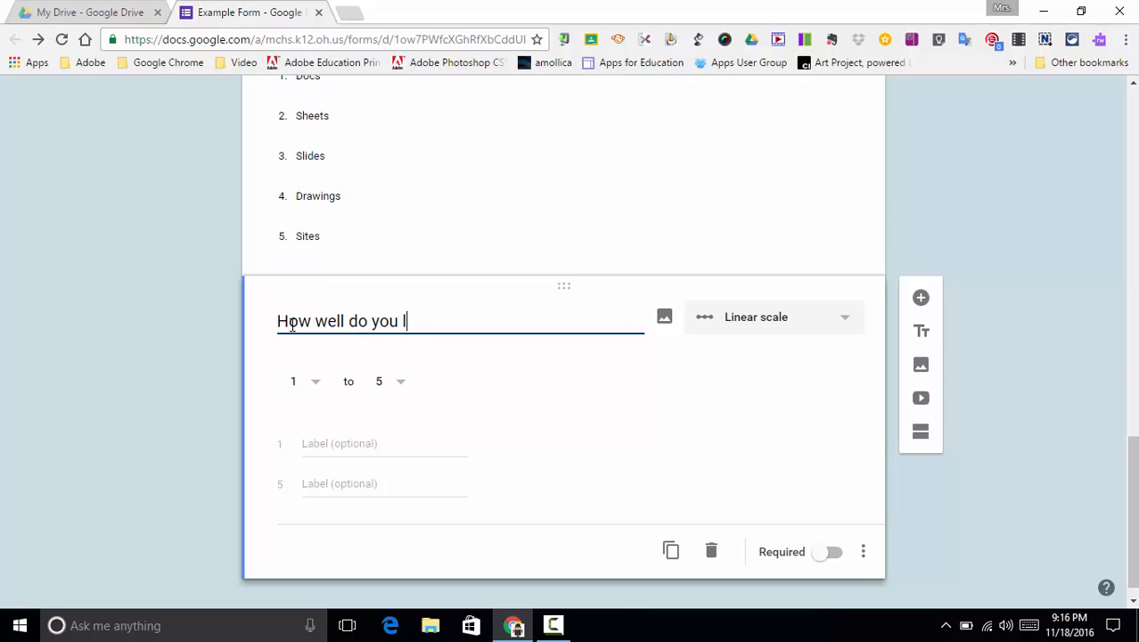
{"action": "type", "text": "ike your Chromebook"}
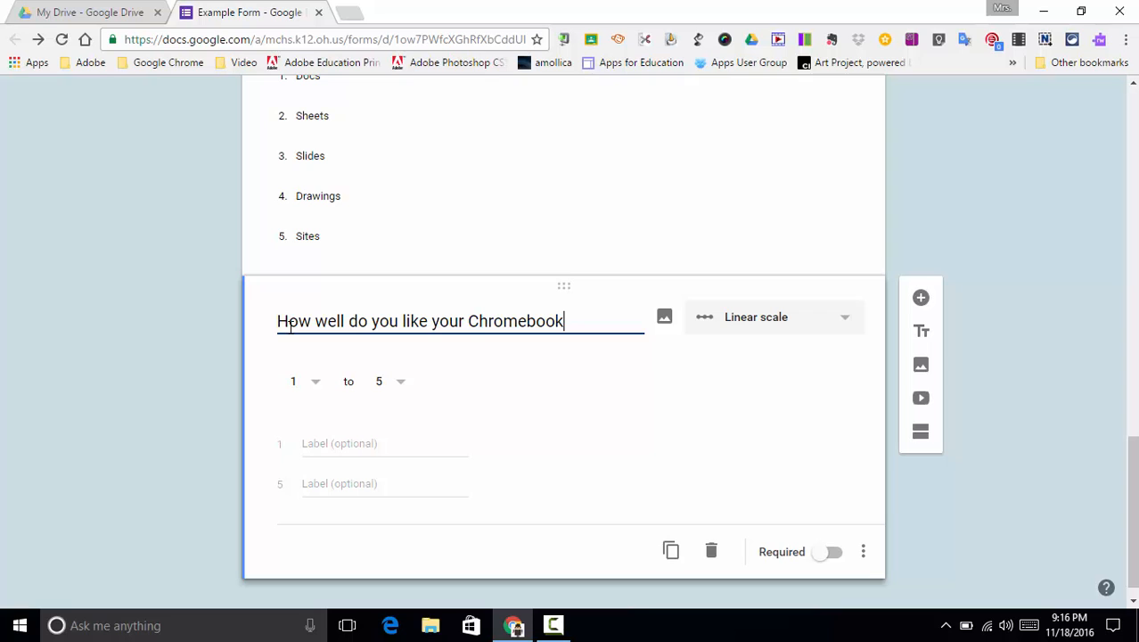
{"action": "type", "text": "?"}
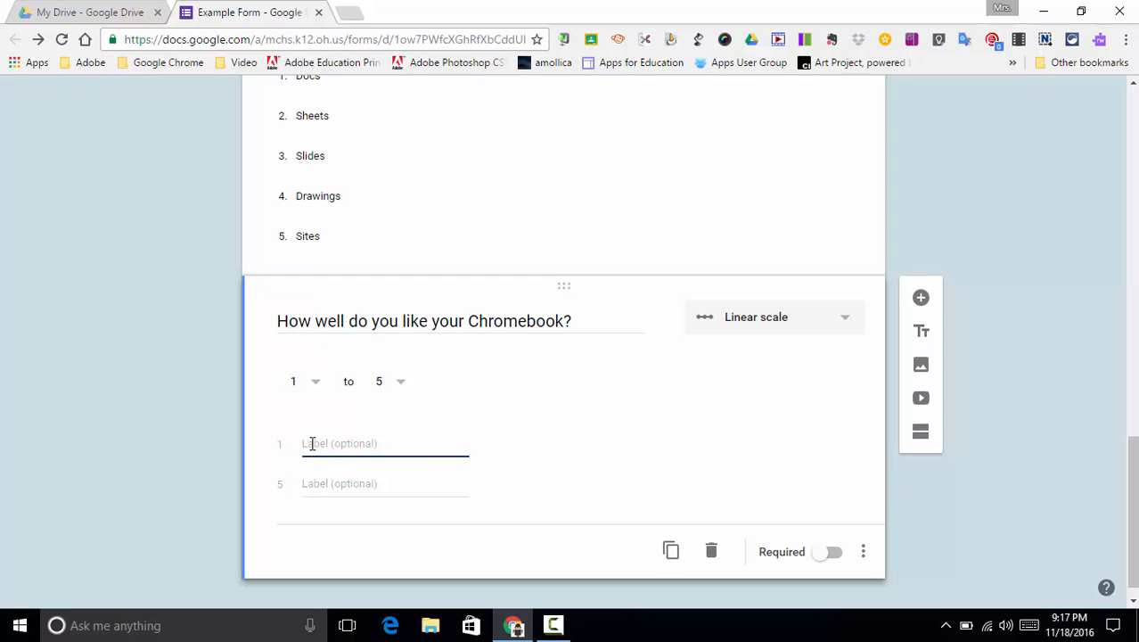
Label the Chromebook scale "Fight It" at 1 and "Love It" at 5, and make the question required.
{"action": "type", "text": "Fight It"}
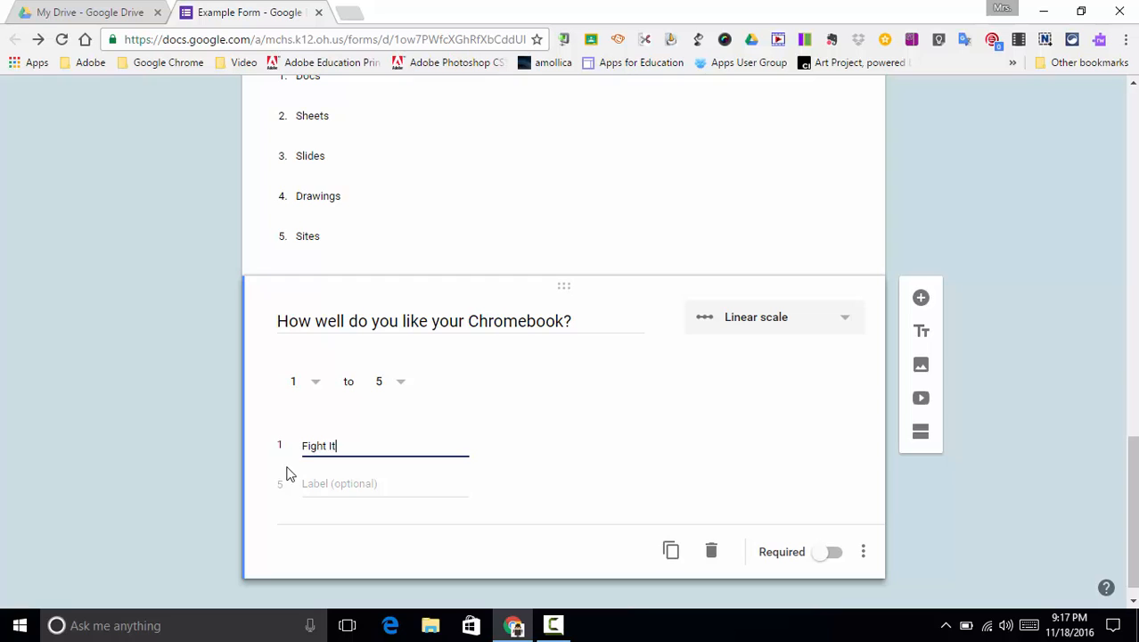
{"action": "left_click", "coordinate": [322, 489]}
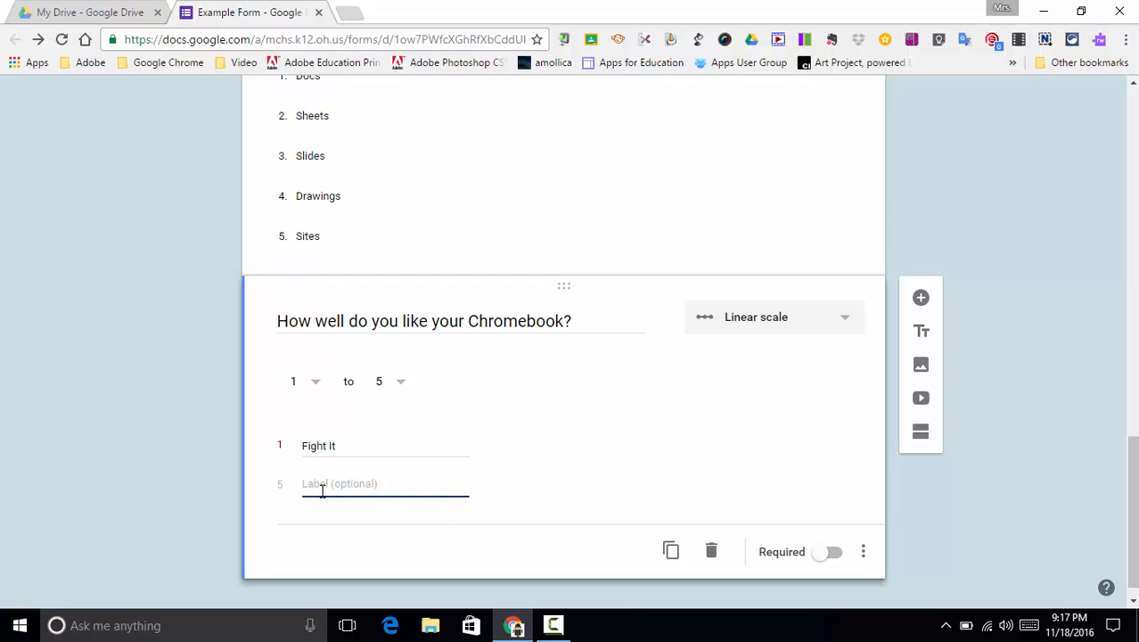
{"action": "type", "text": "Love It"}
{"action": "left_click", "coordinate": [834, 553]}
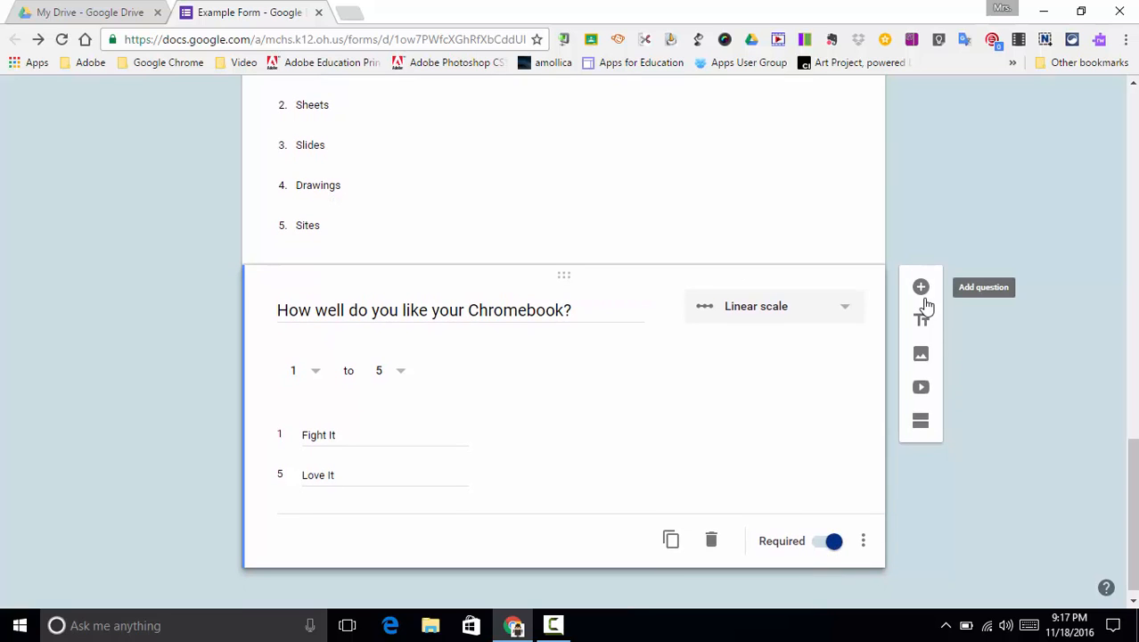
Add a multiple choice grid question after the linear scale with the text "Pick the correct app for the activity.".
{"action": "left_click", "coordinate": [922, 287]}
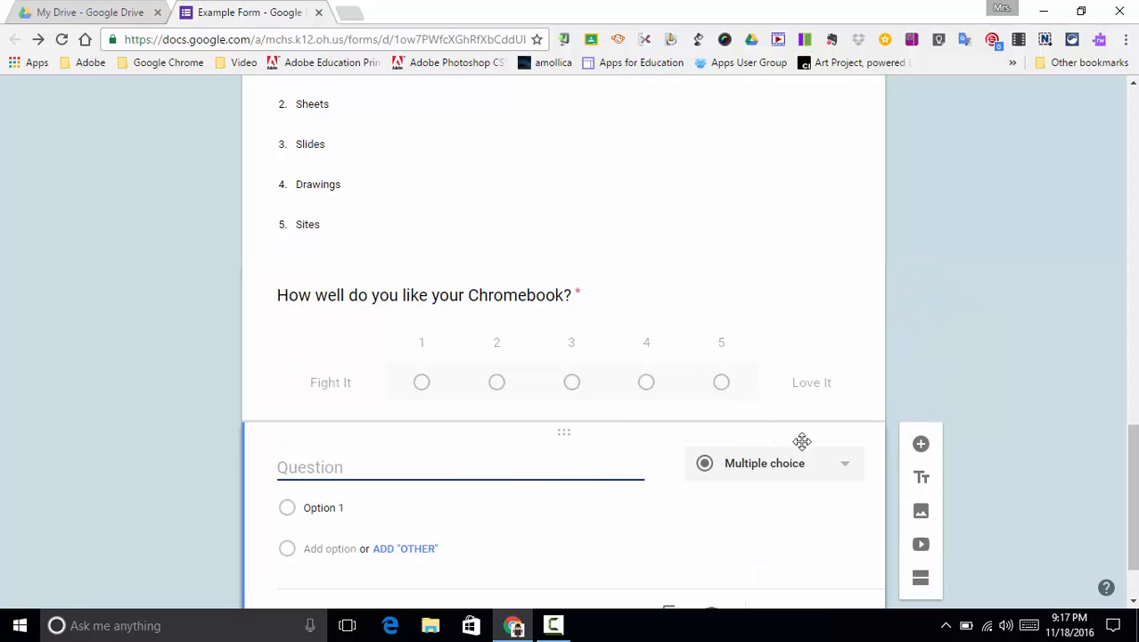
{"action": "left_click", "coordinate": [843, 470]}
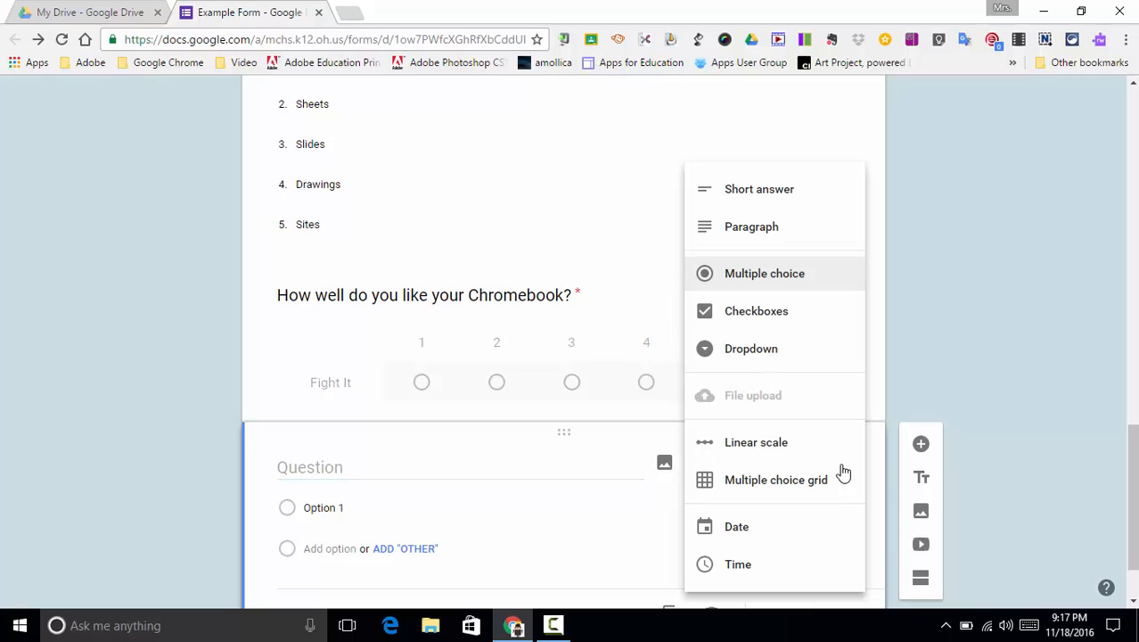
{"action": "left_click", "coordinate": [755, 483]}
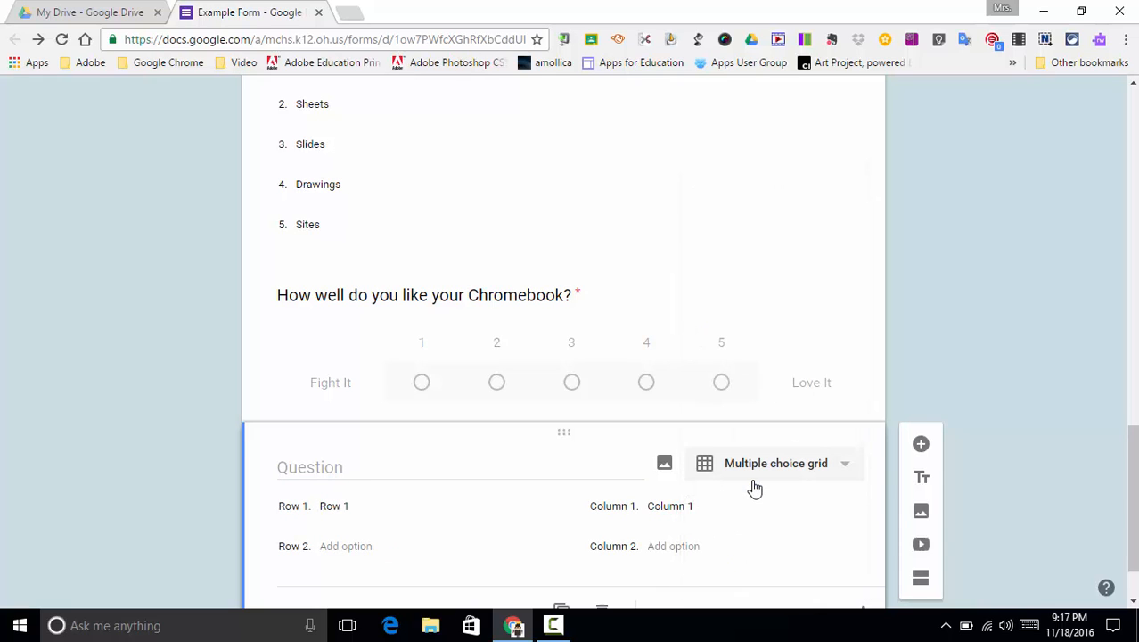
{"action": "left_click", "coordinate": [290, 469]}
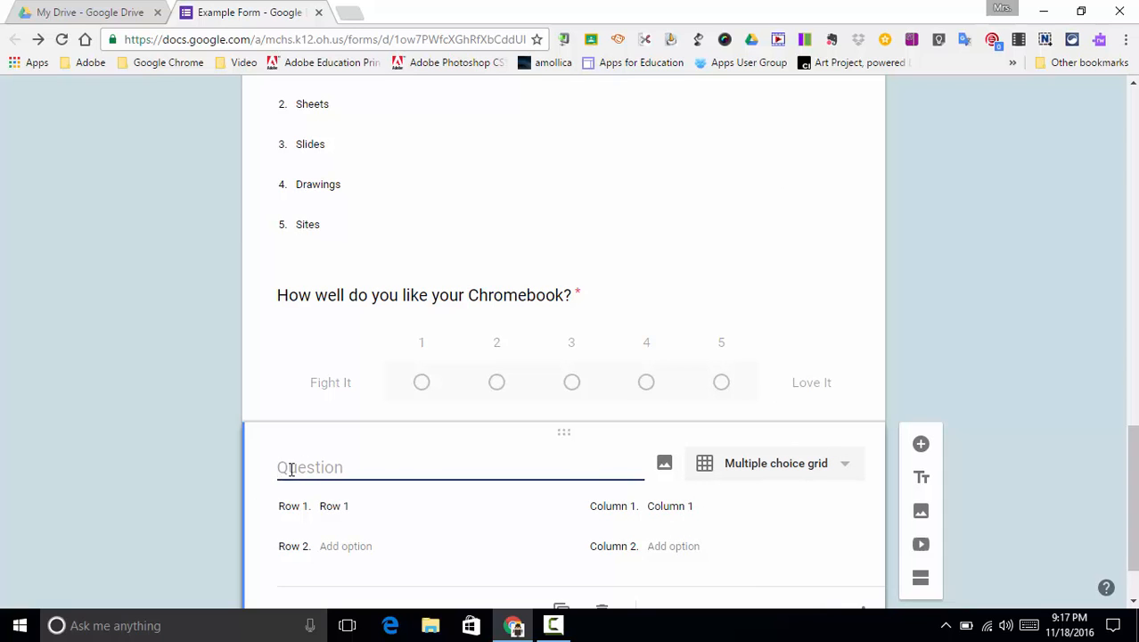
{"action": "scroll", "coordinate": [683, 427], "scroll_direction": "down", "scroll_amount": 1}
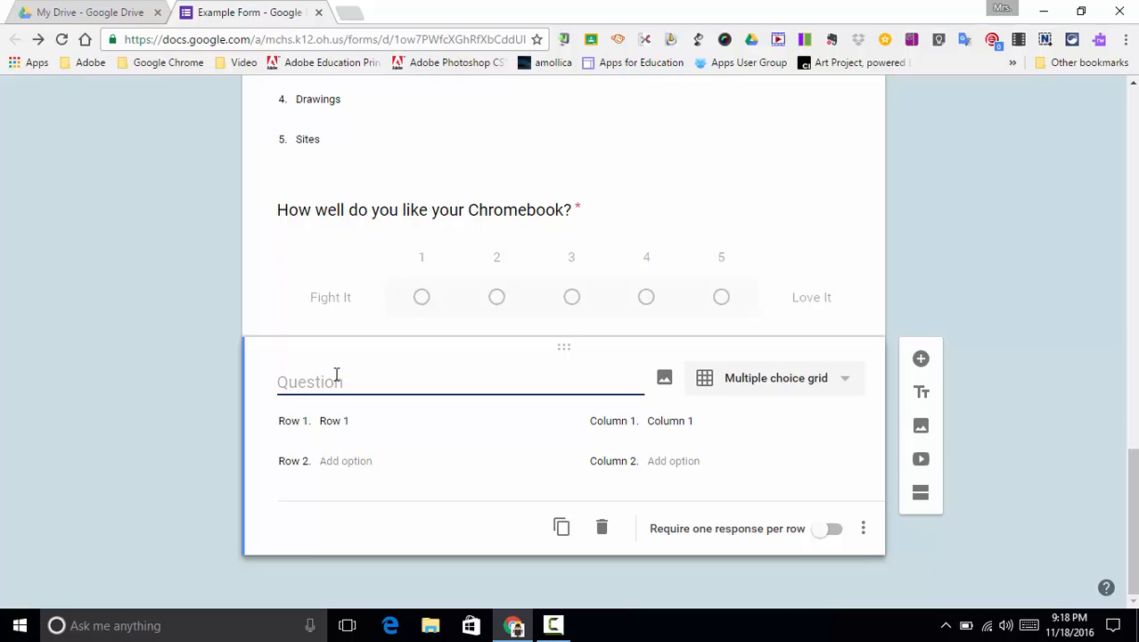
{"action": "type", "text": "Pick the c"}
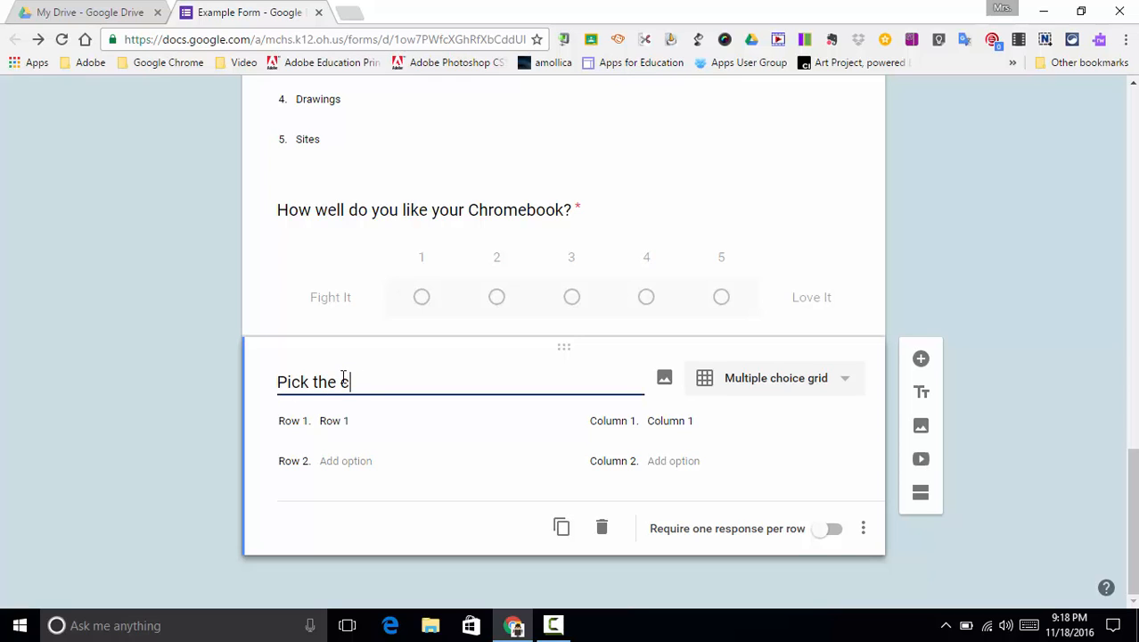
{"action": "type", "text": "orrect app"}
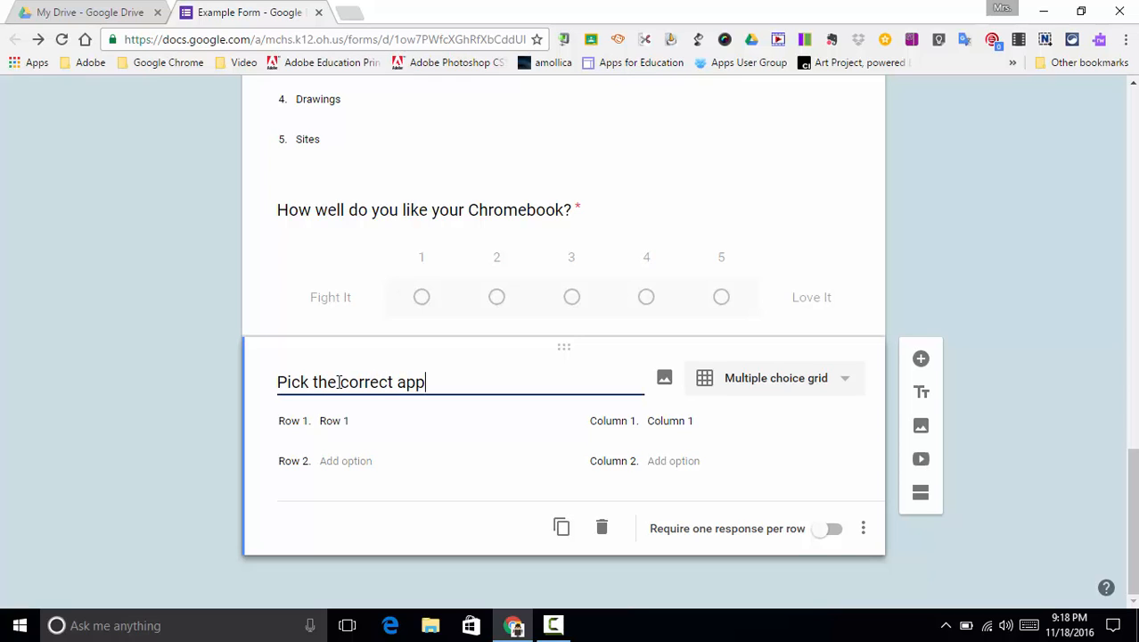
{"action": "type", "text": " for the activity."}
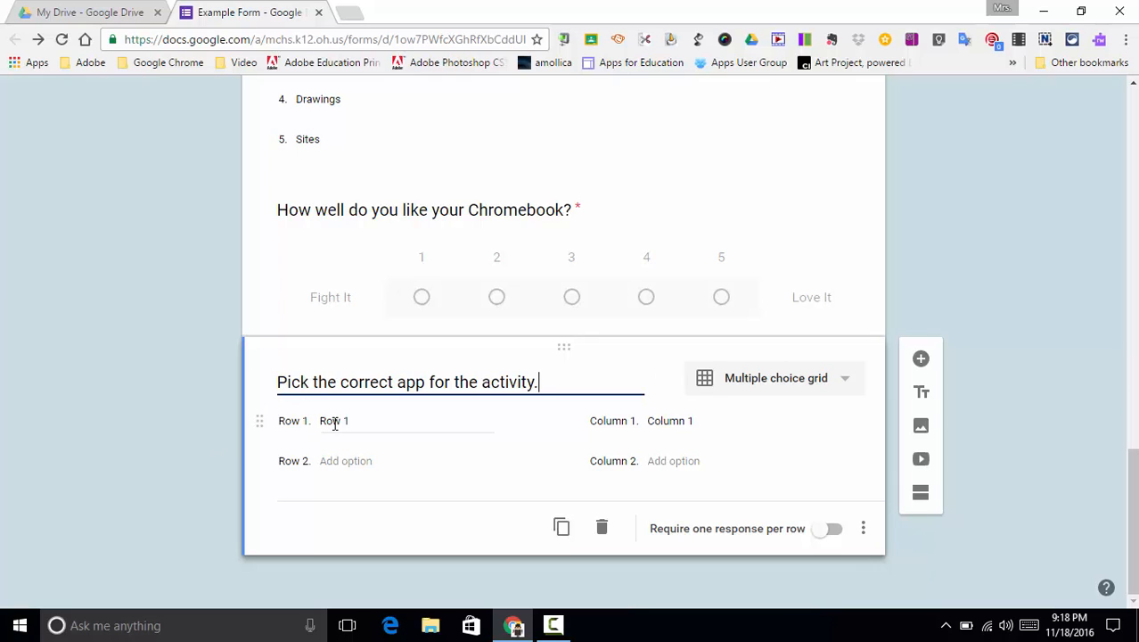
Name the first four rows of the grid question Gmail, Calendar, Docs and Sheets.
{"action": "left_click", "coordinate": [335, 423]}
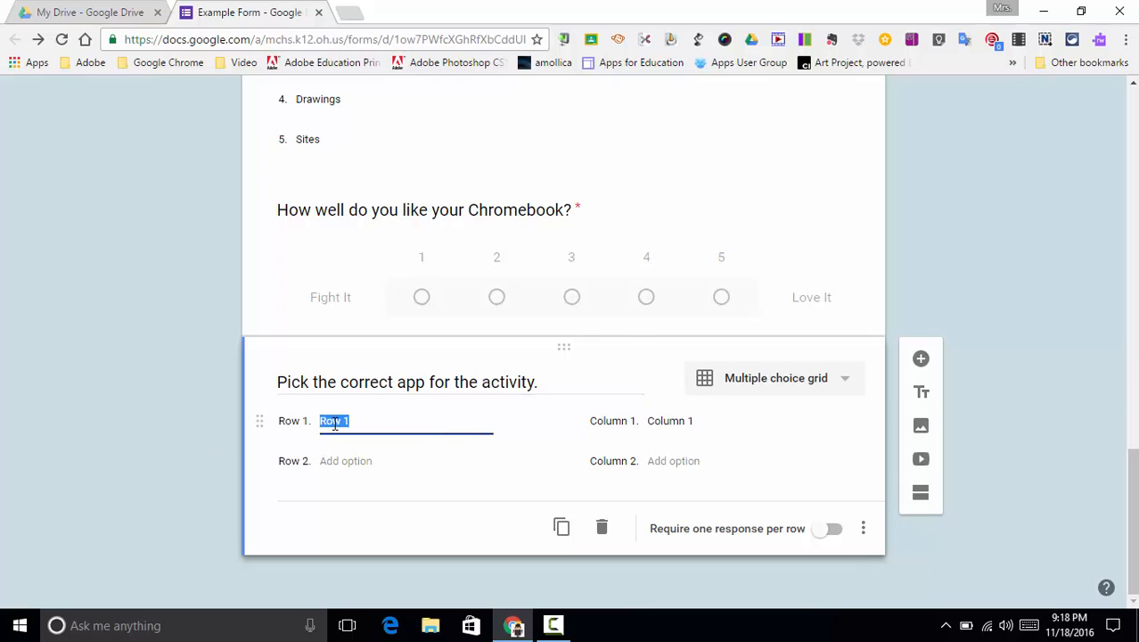
{"action": "type", "text": "Gmail"}
{"action": "key", "text": "Return"}
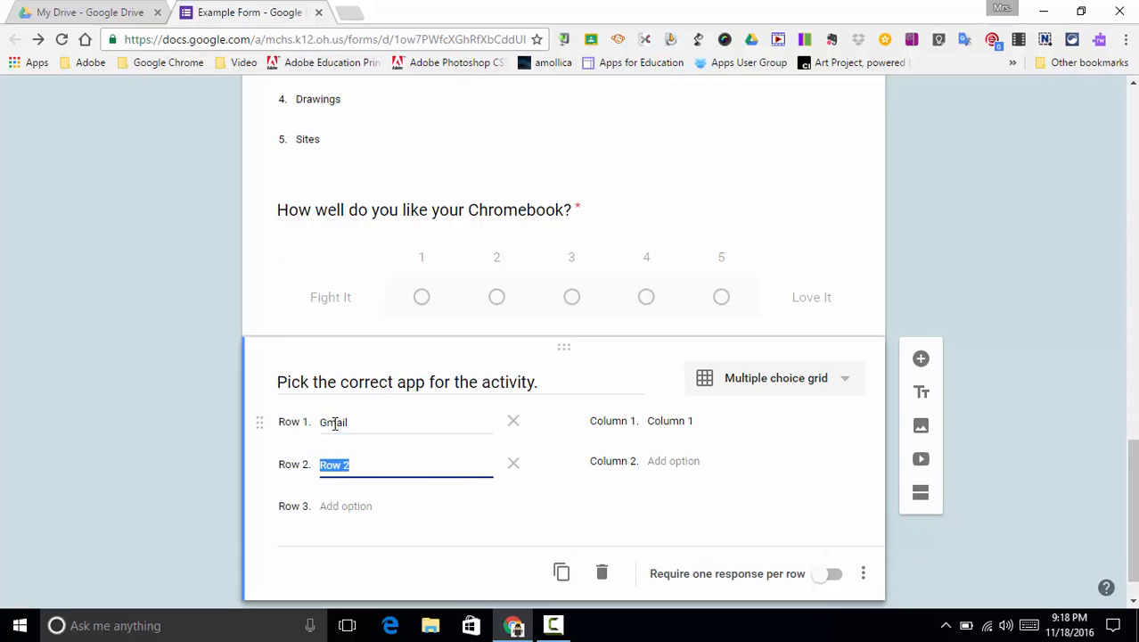
{"action": "type", "text": "Calendar"}
{"action": "key", "text": "Return"}
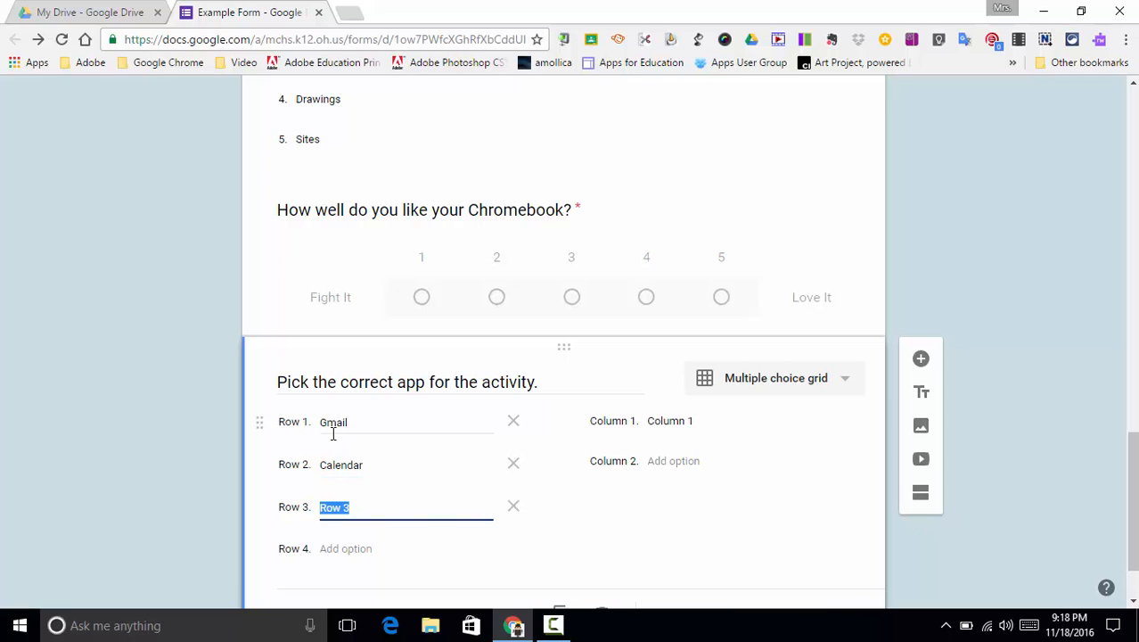
{"action": "type", "text": "Docs"}
{"action": "key", "text": "Return"}
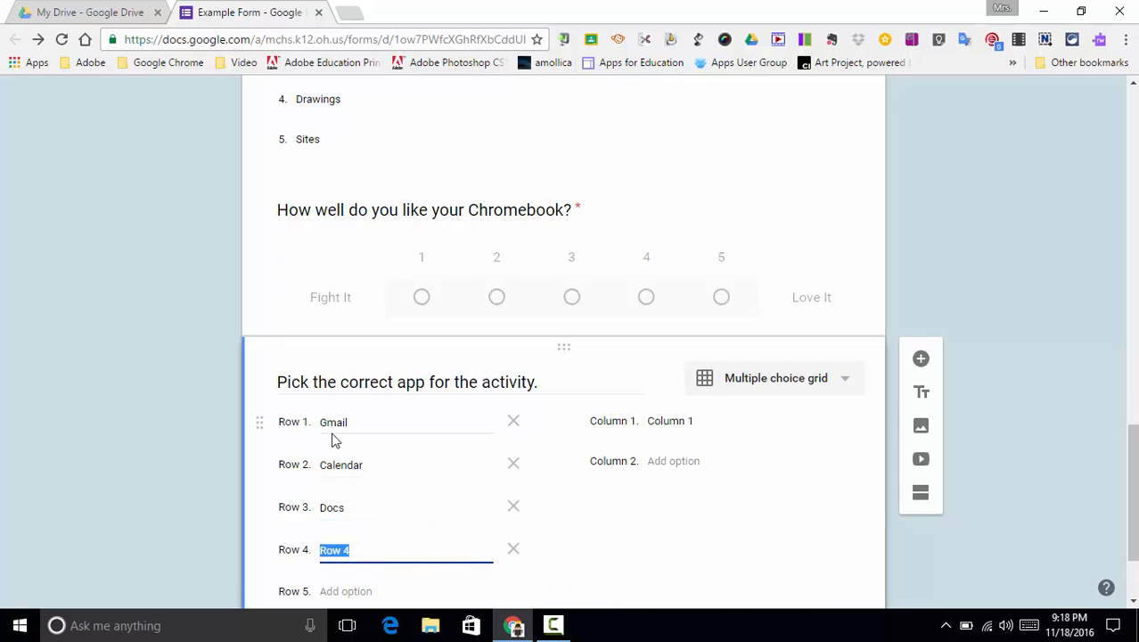
{"action": "type", "text": "Sheets"}
{"action": "key", "text": "Return"}
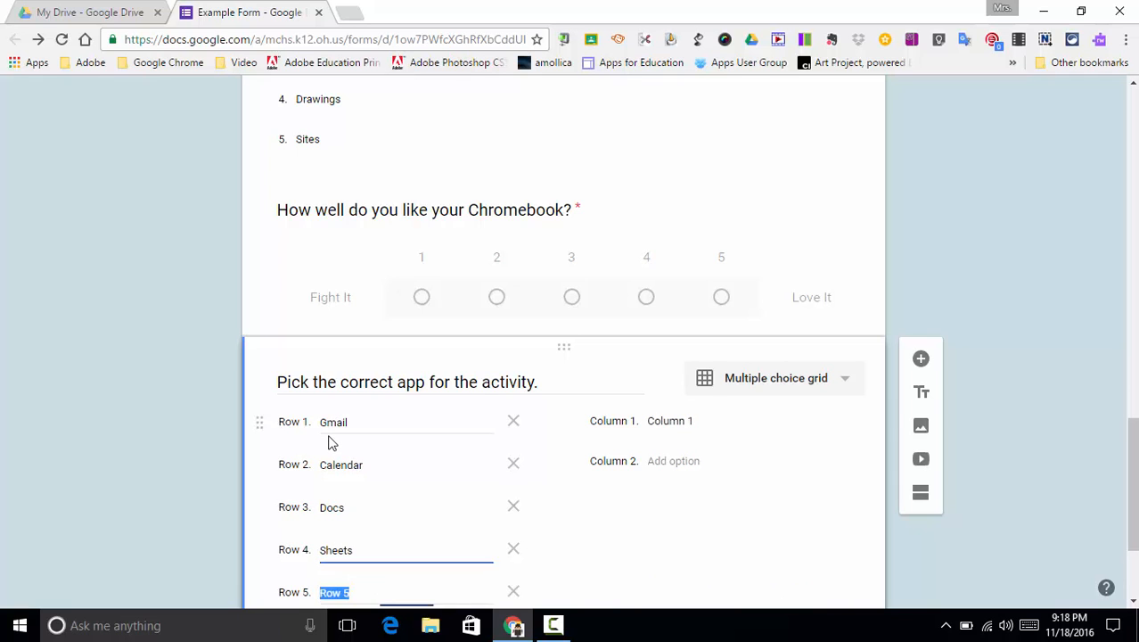
Name rows 5 to 7 of the grid question Slides, Sites and Drawings.
{"action": "type", "text": "Slide"}
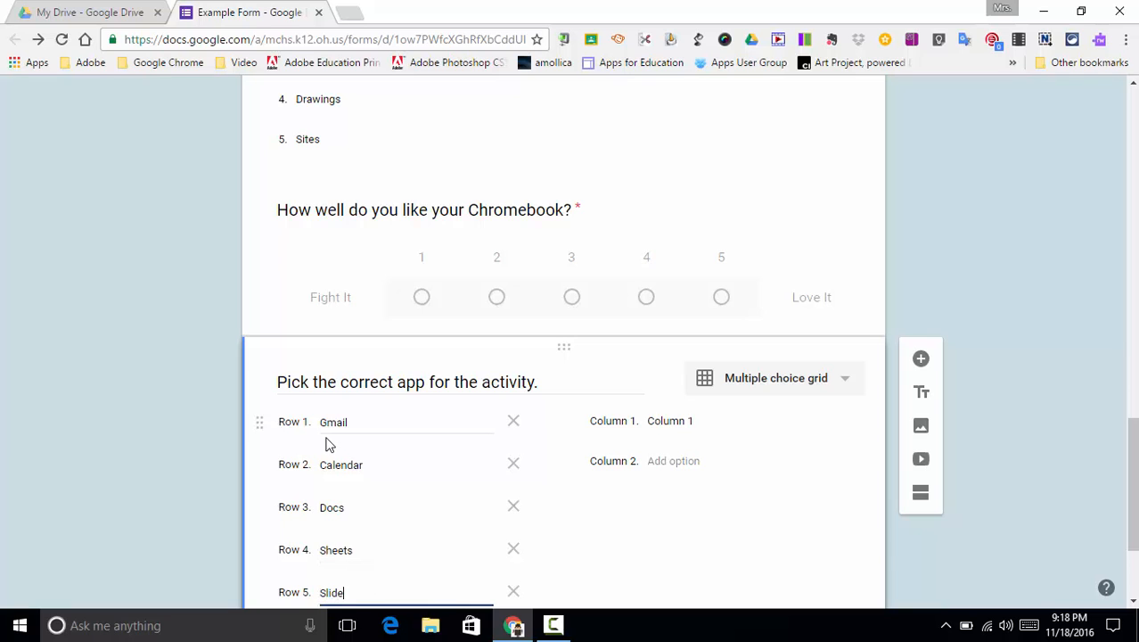
{"action": "type", "text": "s"}
{"action": "key", "text": "Return"}
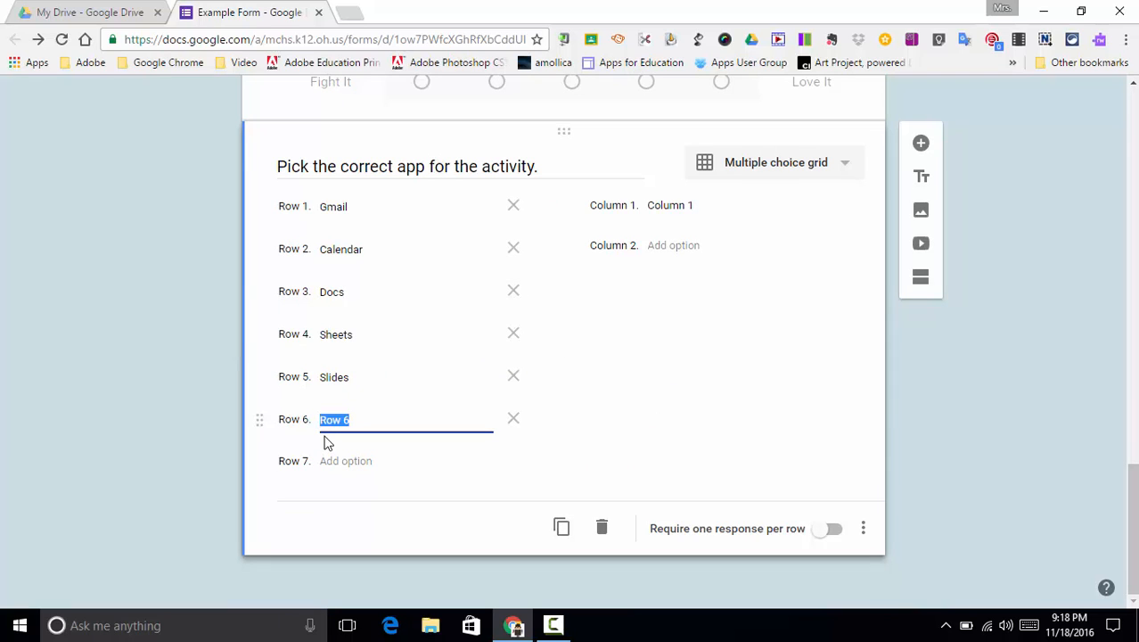
{"action": "type", "text": "Sites"}
{"action": "key", "text": "Return"}
{"action": "type", "text": "D"}
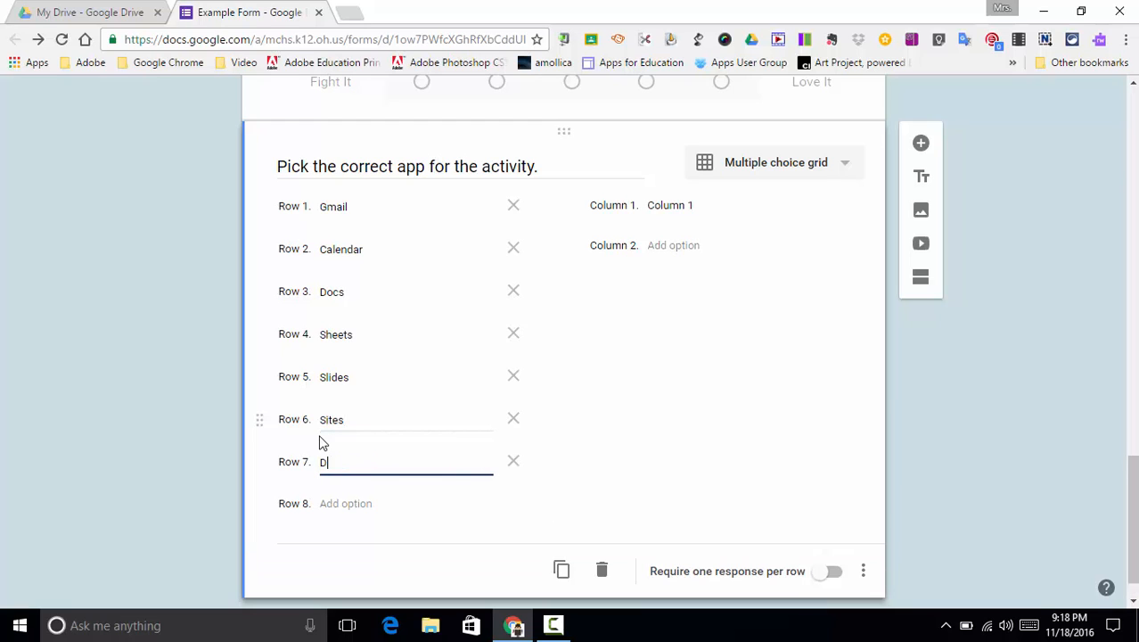
{"action": "type", "text": "rawings"}
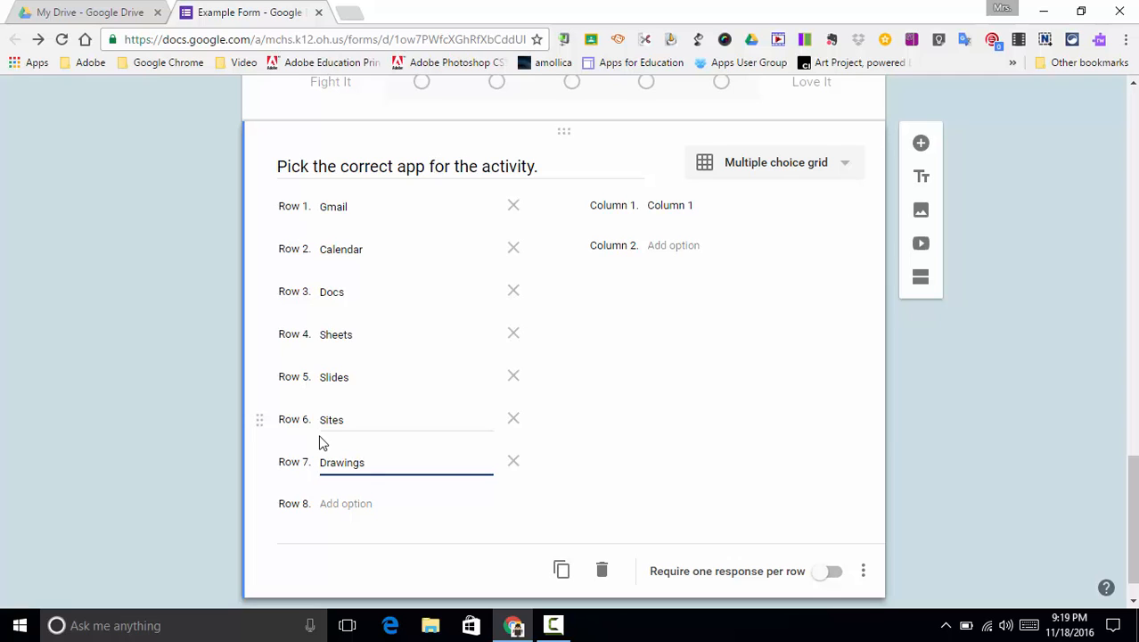
Name the first four grid columns "Create a Sign", "Send an Email", "Schedule an Event" and "Type a Paper".
{"action": "left_click", "coordinate": [674, 207]}
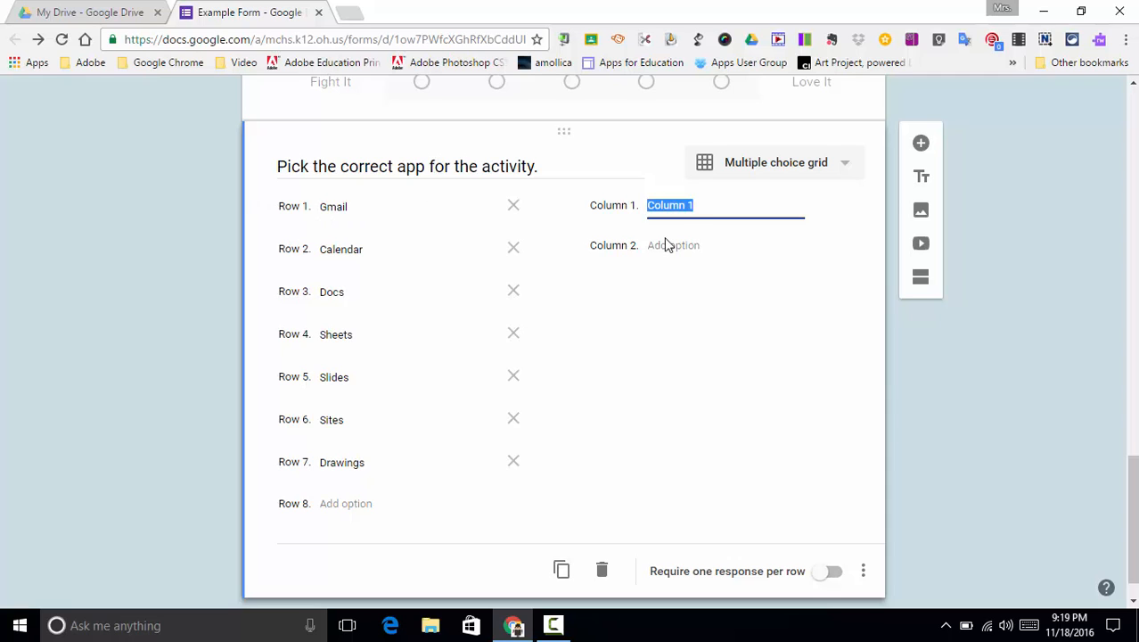
{"action": "left_click", "coordinate": [691, 206]}
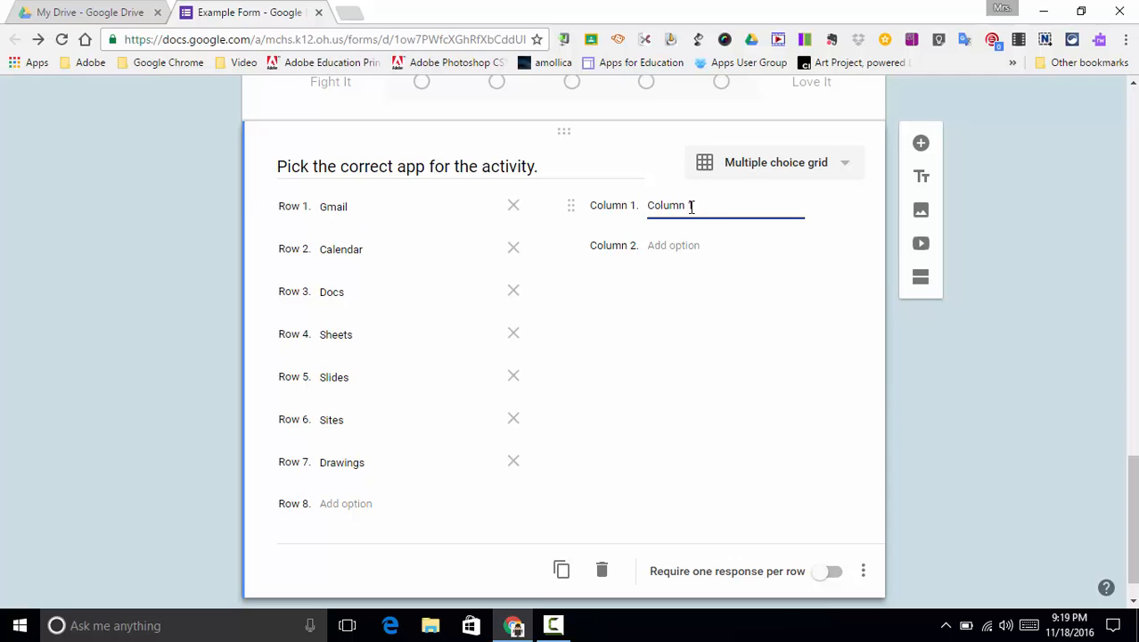
{"action": "triple_click", "coordinate": [650, 206]}
{"action": "type", "text": "Create a Sign"}
{"action": "left_click", "coordinate": [653, 245]}
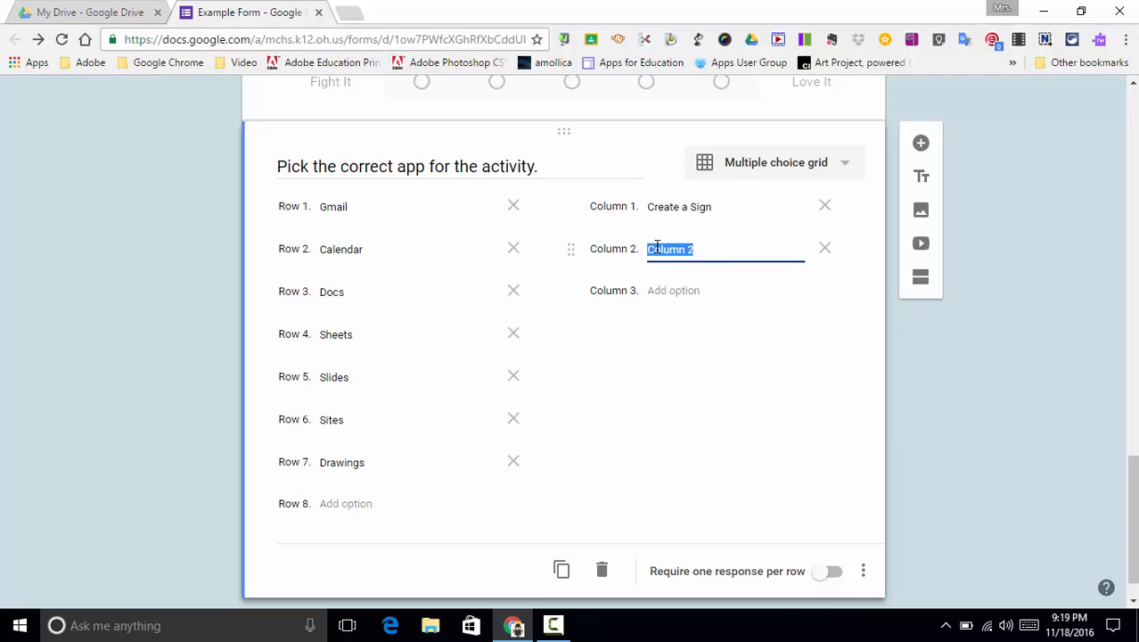
{"action": "type", "text": "Send an Email"}
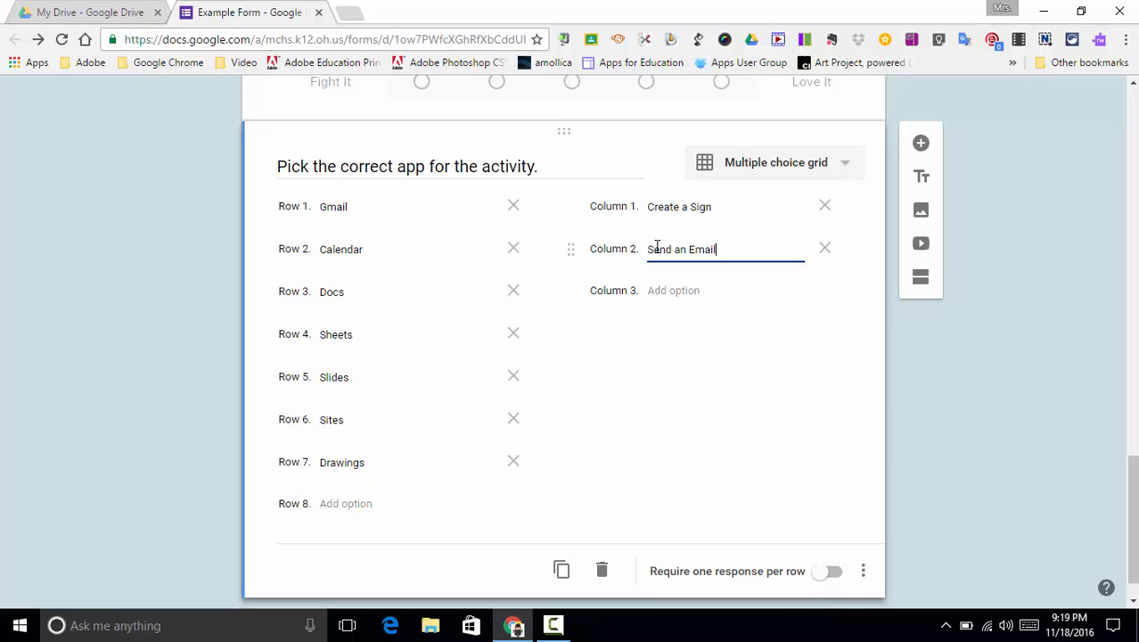
{"action": "key", "text": "Return"}
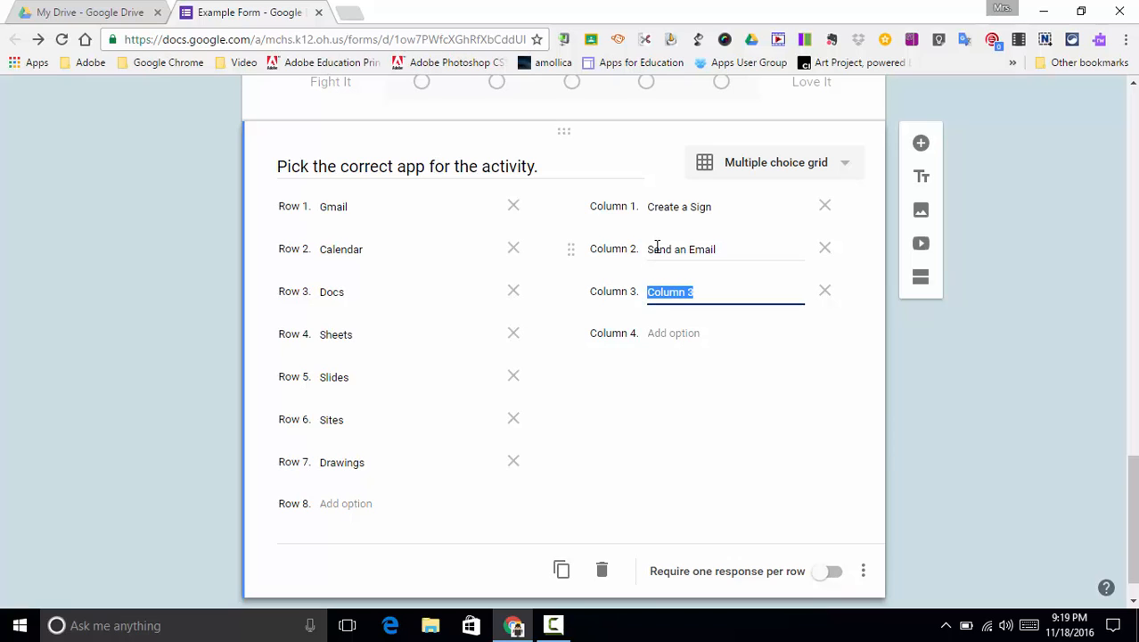
{"action": "type", "text": "Schedule an Event"}
{"action": "left_click", "coordinate": [669, 333]}
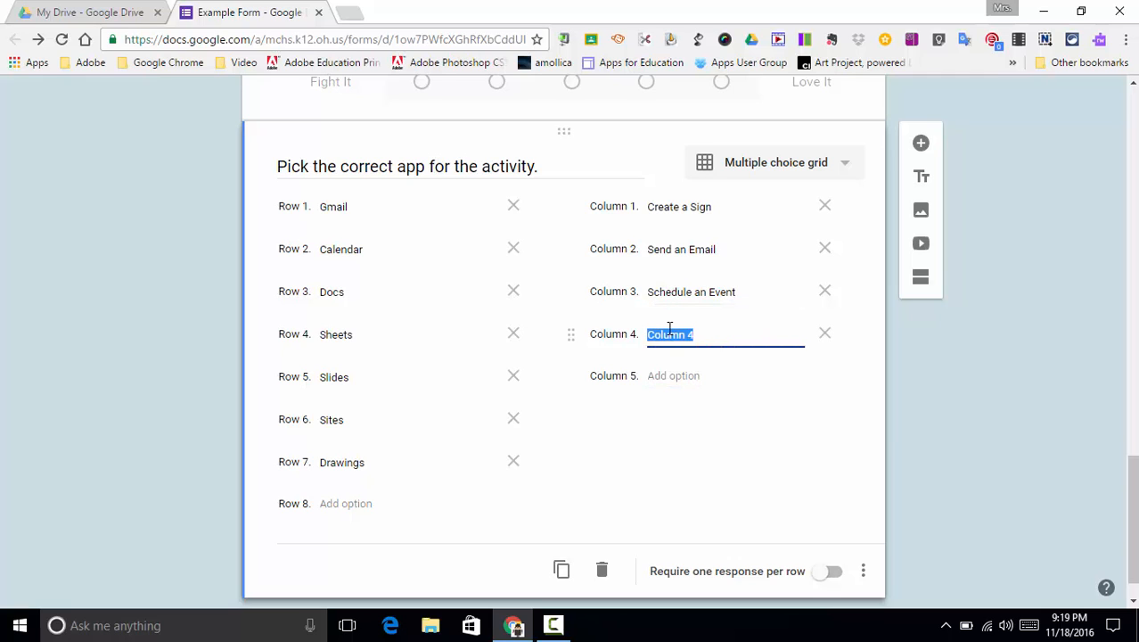
{"action": "type", "text": "Type a Paper"}
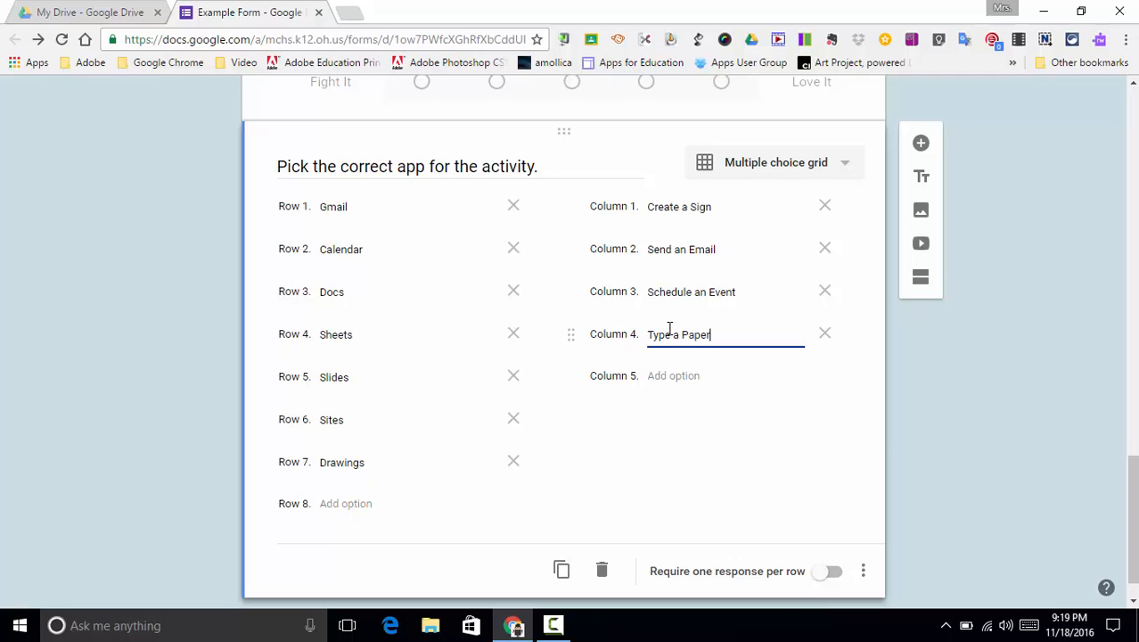
Name grid columns 5 to 7 "Create a Presentation", "Calculate Data/Chart" and "Create a Website", and require one response per row.
{"action": "left_click", "coordinate": [672, 375]}
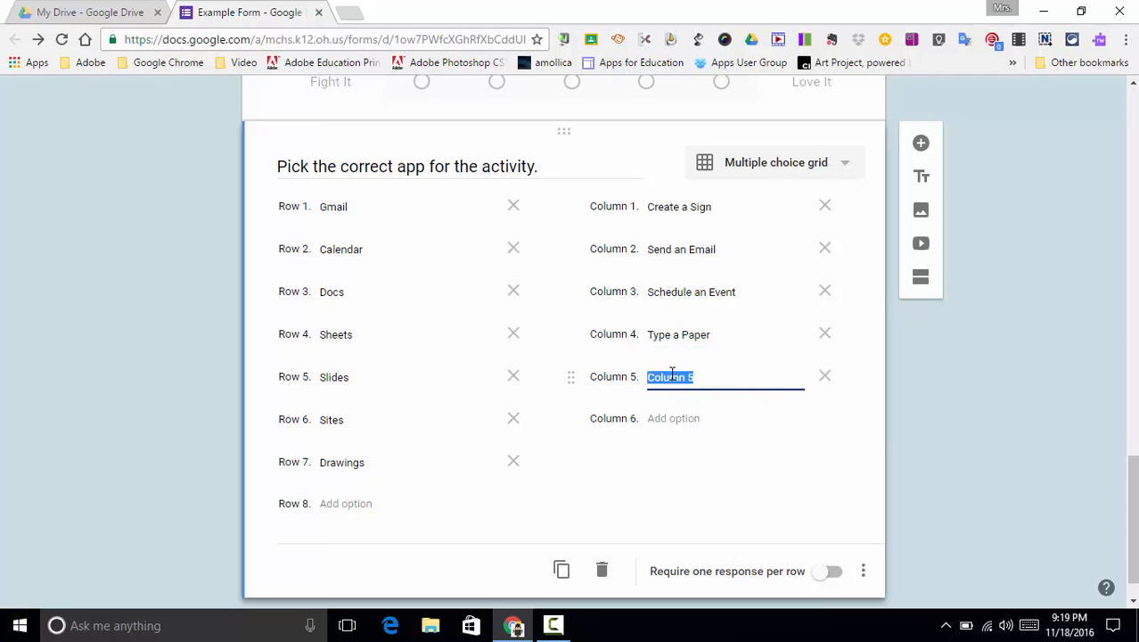
{"action": "type", "text": "Create a Presentation"}
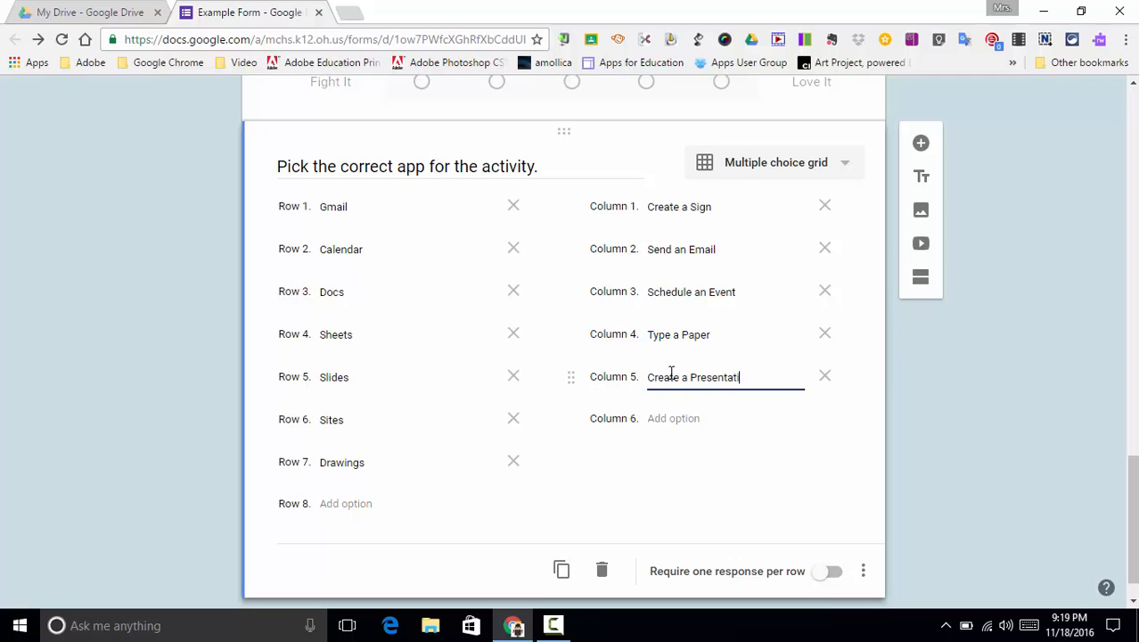
{"action": "left_click", "coordinate": [687, 417]}
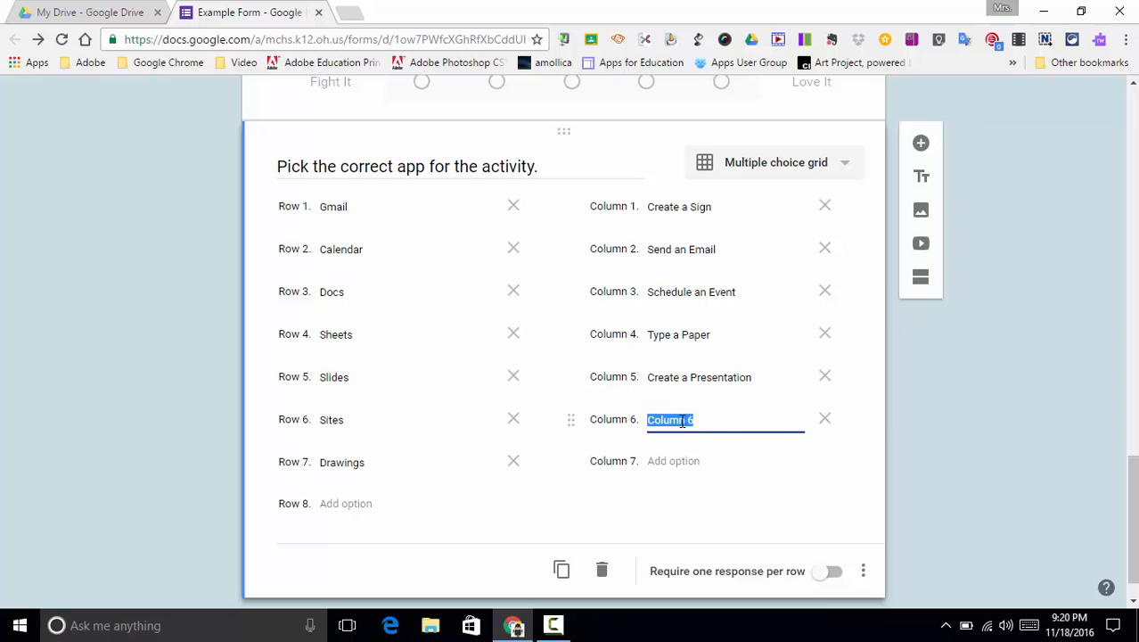
{"action": "type", "text": "Calculate Data"}
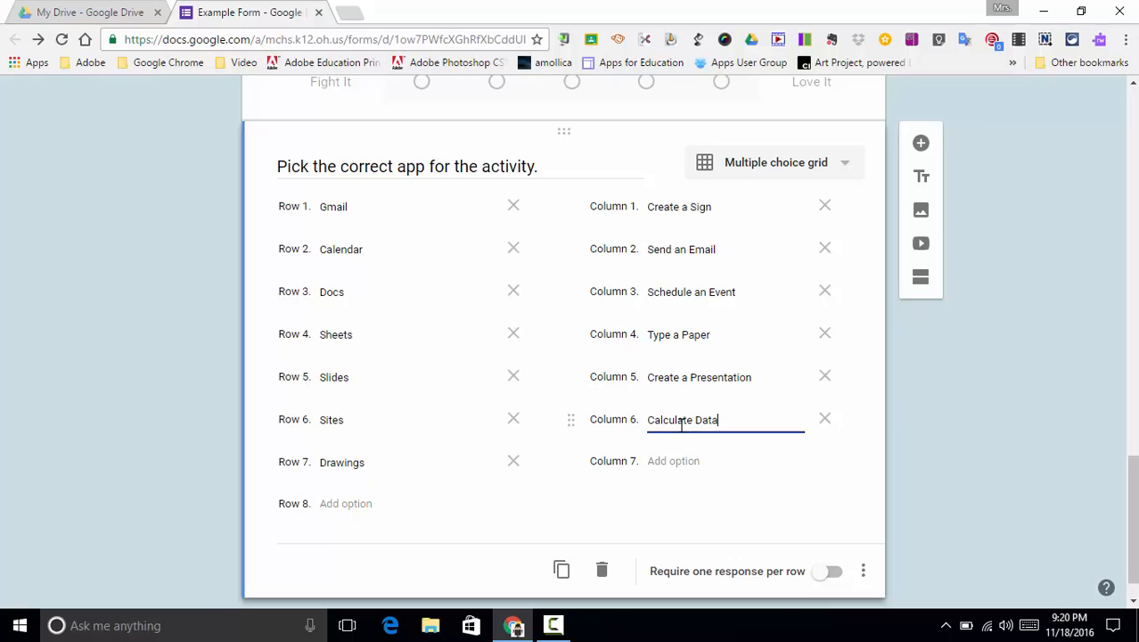
{"action": "type", "text": "/Chart"}
{"action": "left_click", "coordinate": [676, 462]}
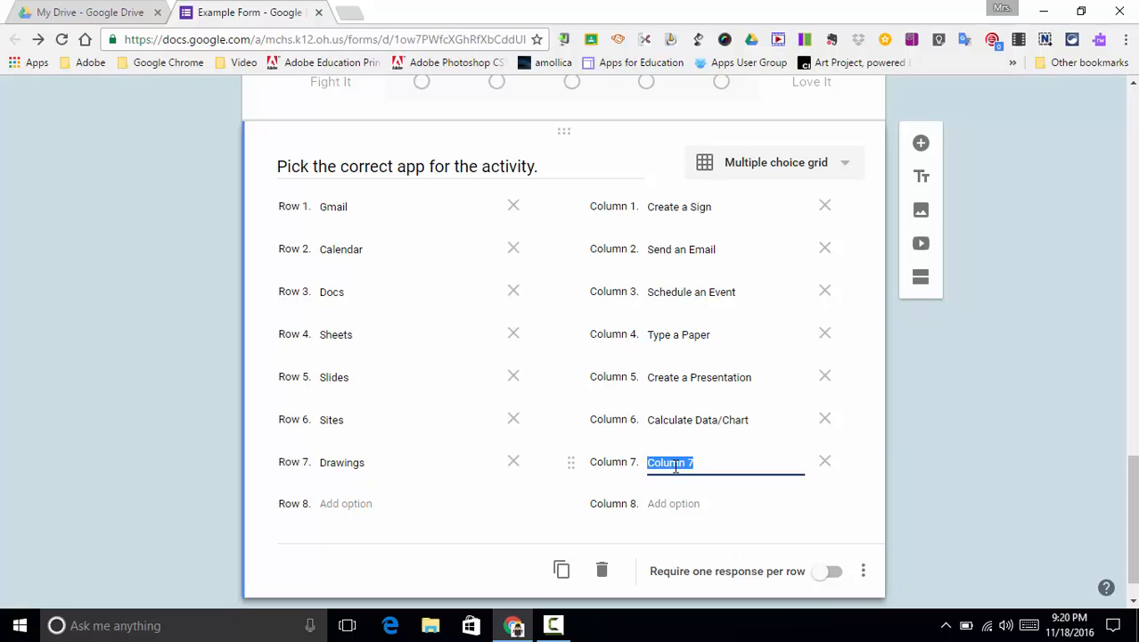
{"action": "type", "text": "Create a Web"}
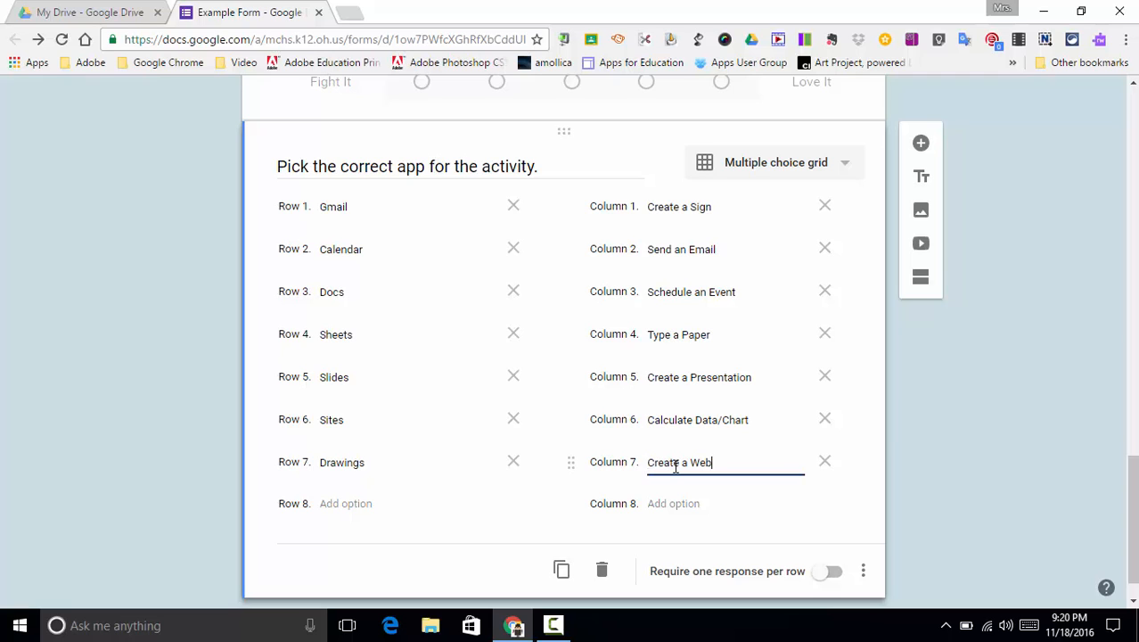
{"action": "type", "text": "site"}
{"action": "left_click", "coordinate": [835, 572]}
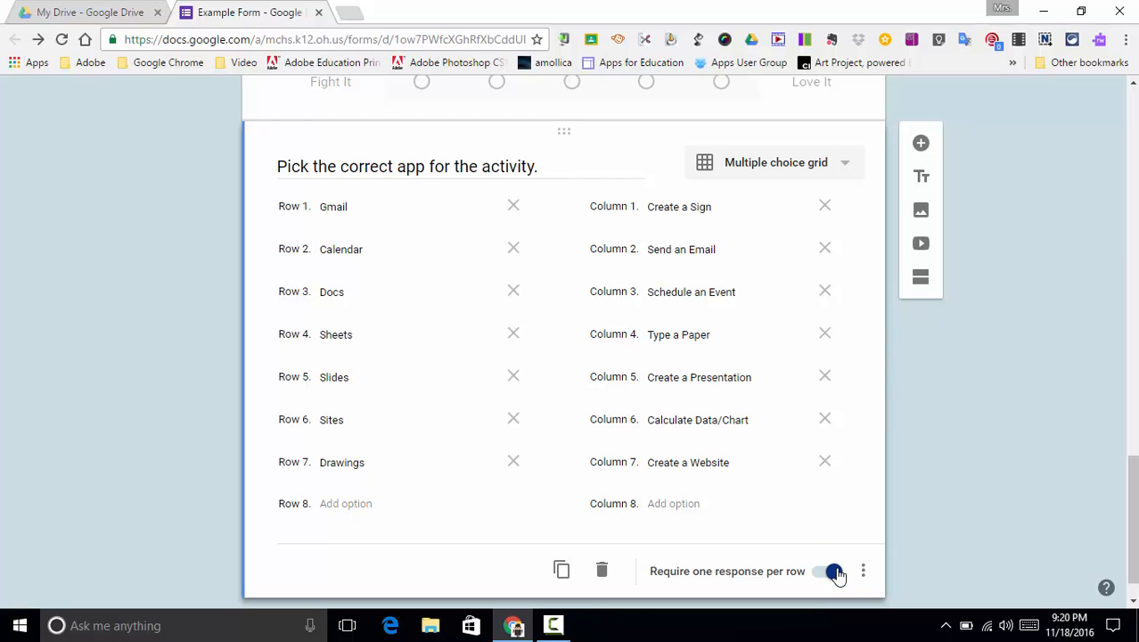
{"action": "scroll", "coordinate": [838, 572], "scroll_direction": "up", "scroll_amount": 15}
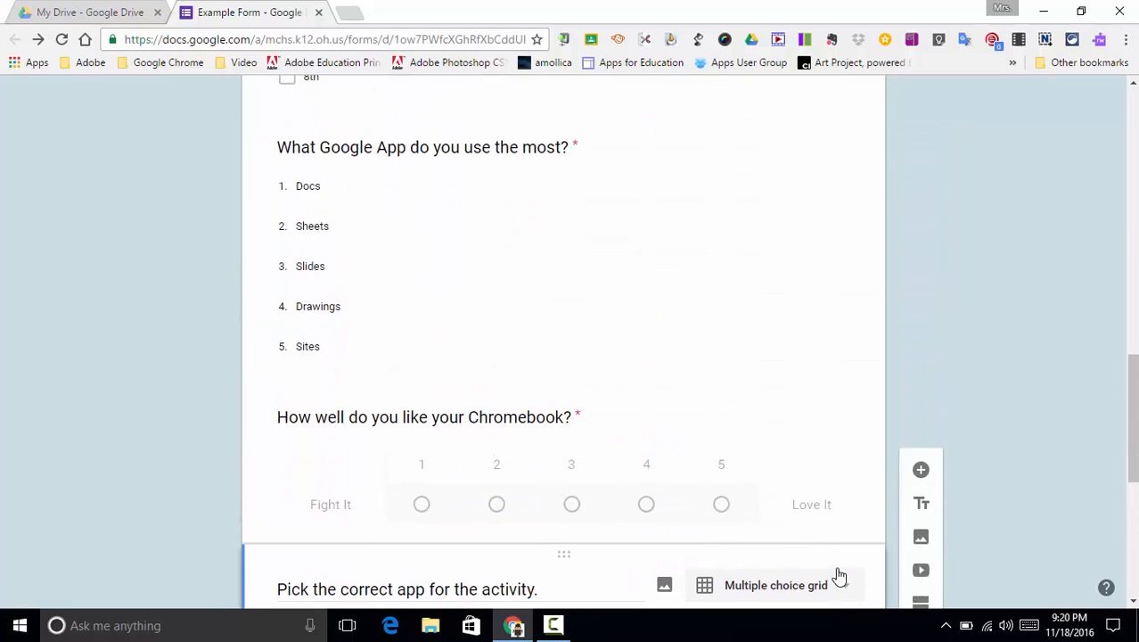
Preview the form and look through all its questions down to the multiple choice grid.
{"action": "scroll", "coordinate": [927, 197], "scroll_direction": "up", "scroll_amount": 5}
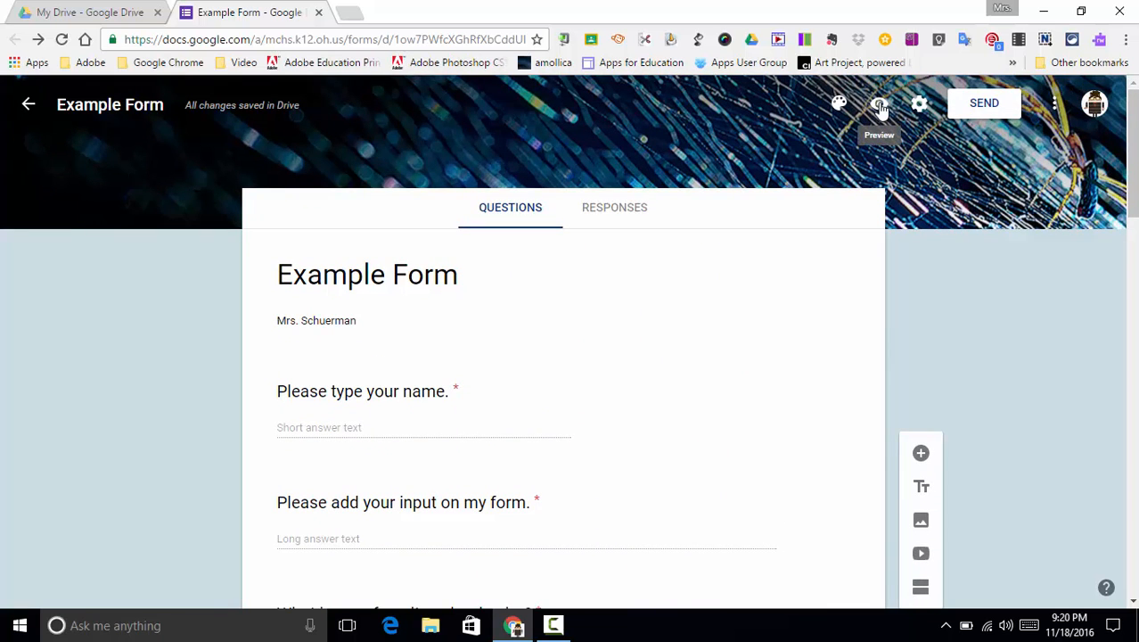
{"action": "left_click", "coordinate": [880, 105]}
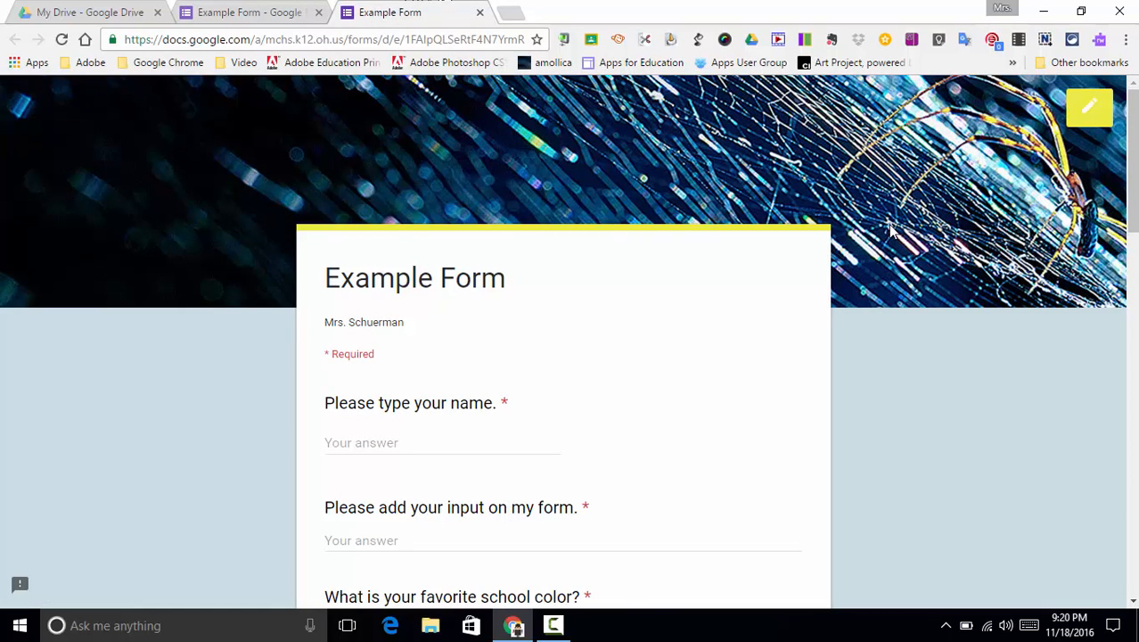
{"action": "scroll", "coordinate": [890, 230], "scroll_direction": "down", "scroll_amount": 2}
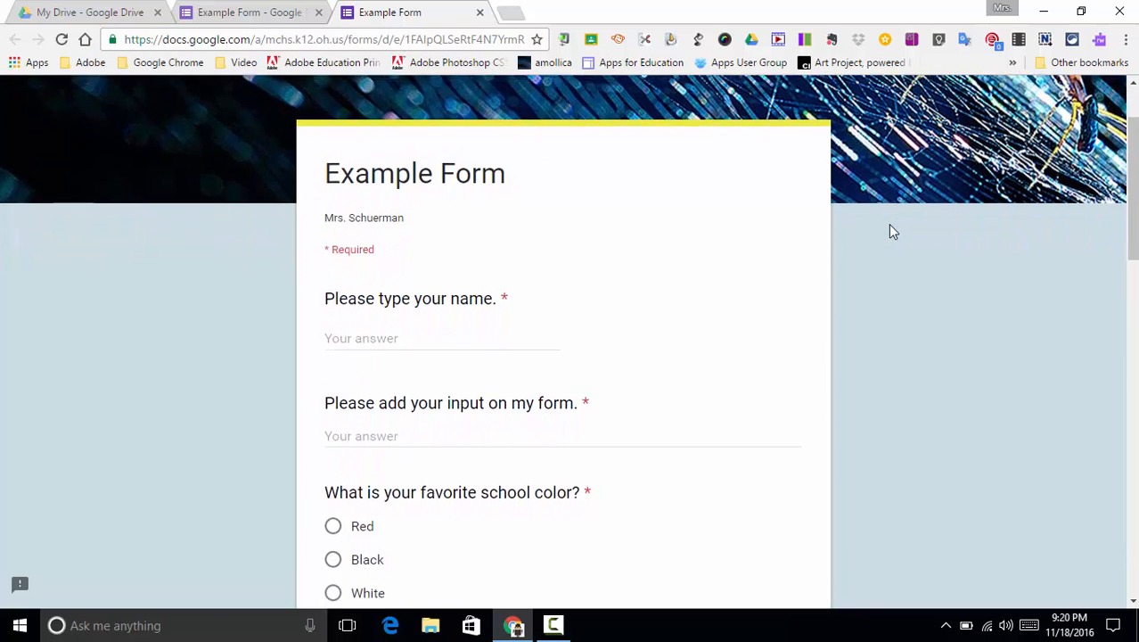
{"action": "scroll", "coordinate": [893, 232], "scroll_direction": "down", "scroll_amount": 6}
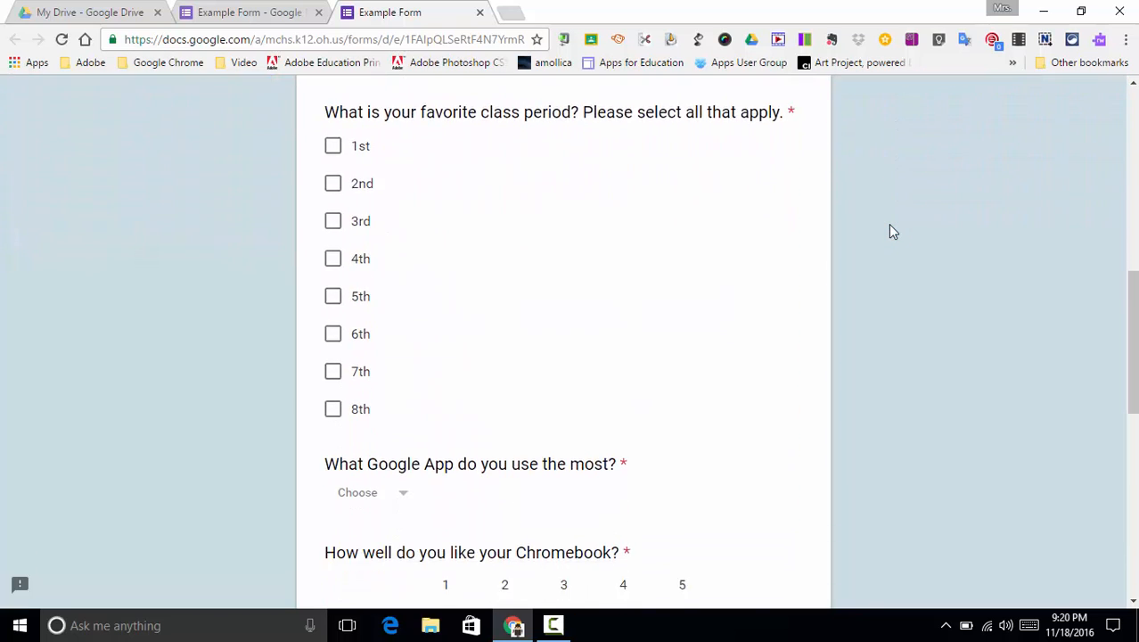
{"action": "scroll", "coordinate": [893, 232], "scroll_direction": "down", "scroll_amount": 5}
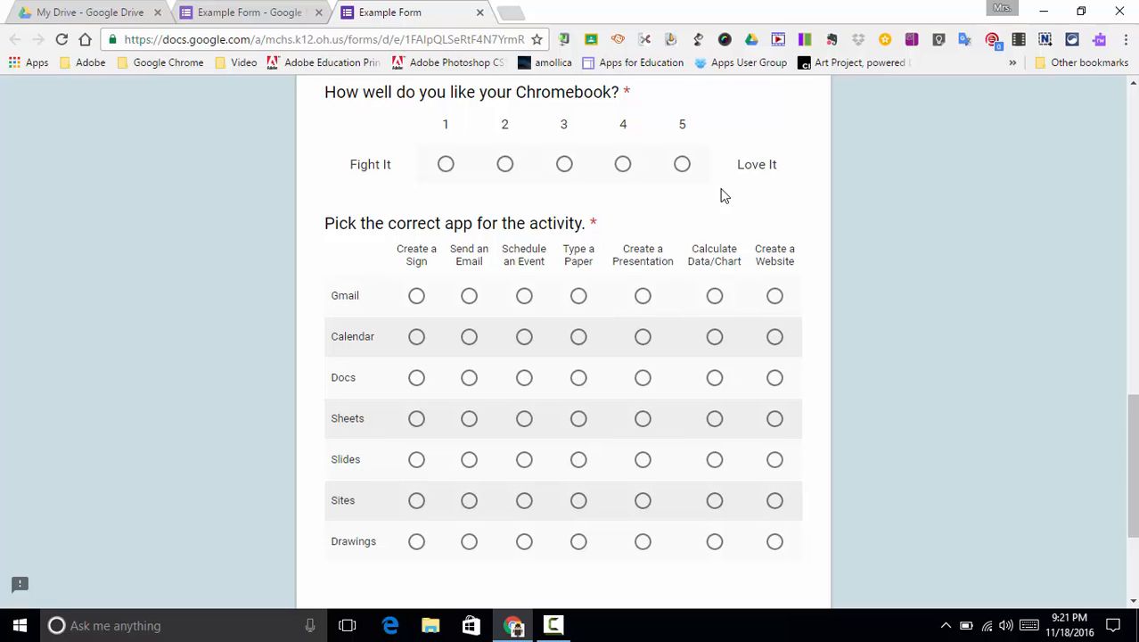
{"action": "scroll", "coordinate": [723, 196], "scroll_direction": "down", "scroll_amount": 2}
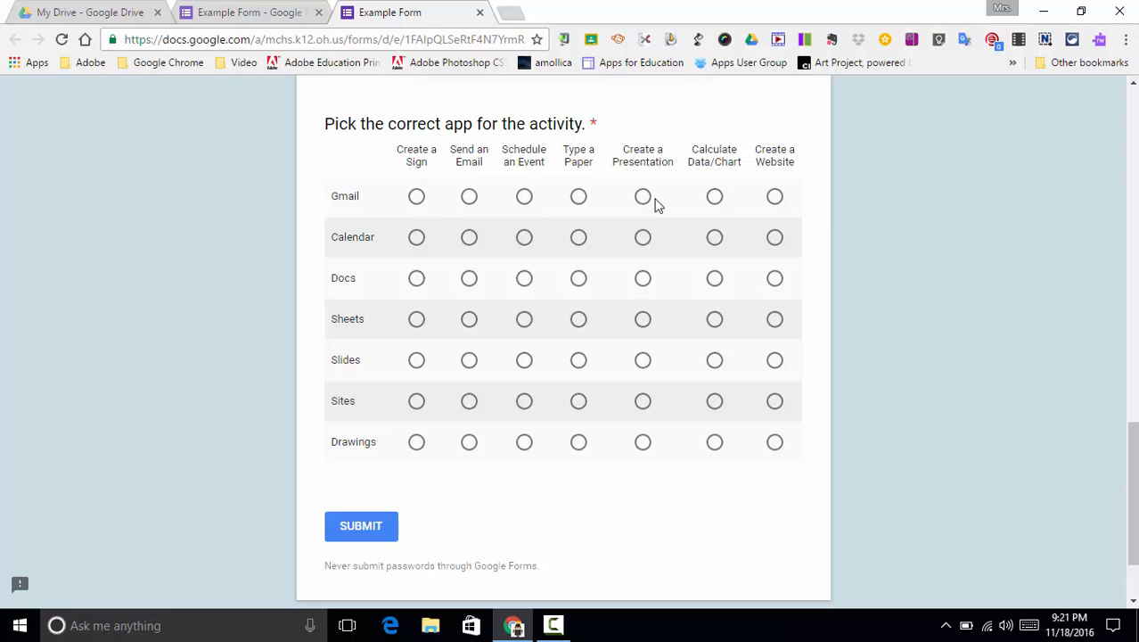
Test the previewed grid with Gmail as Send an Email, Calendar as Schedule an Event and Docs as Type a Paper, and leave without submitting.
{"action": "left_click", "coordinate": [470, 200]}
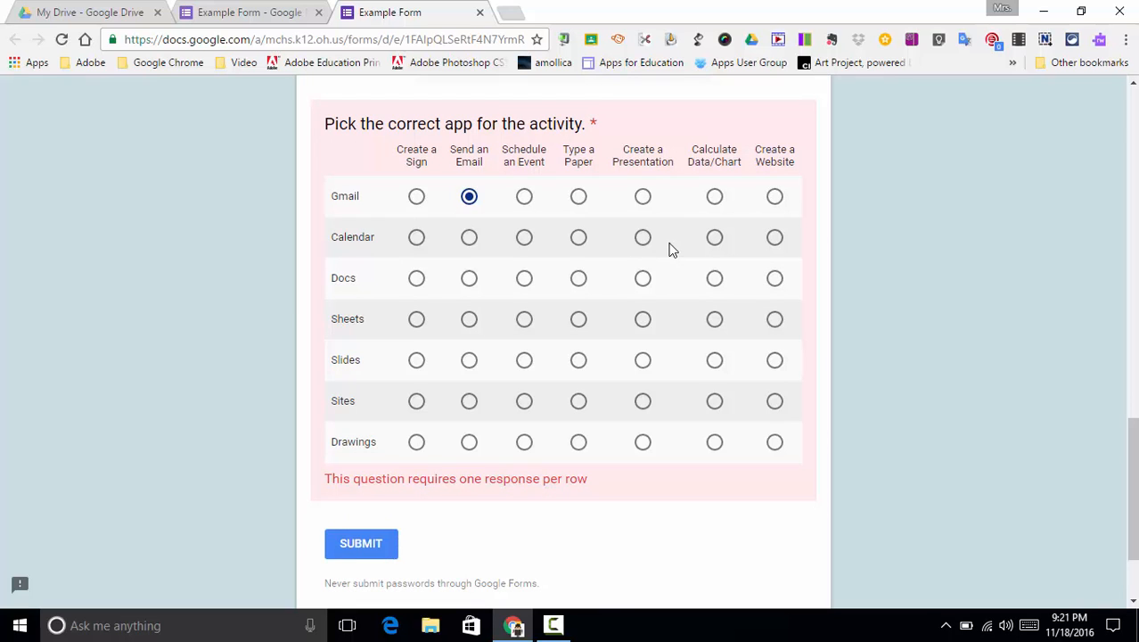
{"action": "left_click", "coordinate": [525, 239]}
{"action": "left_click", "coordinate": [580, 283]}
{"action": "left_click", "coordinate": [481, 14]}
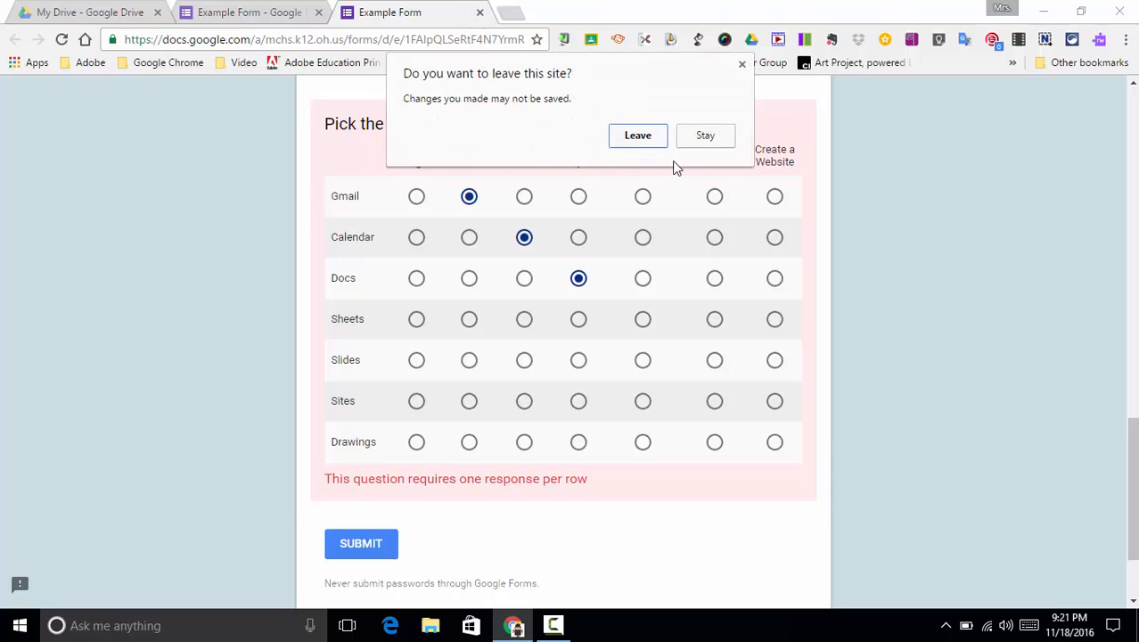
{"action": "left_click", "coordinate": [648, 140]}
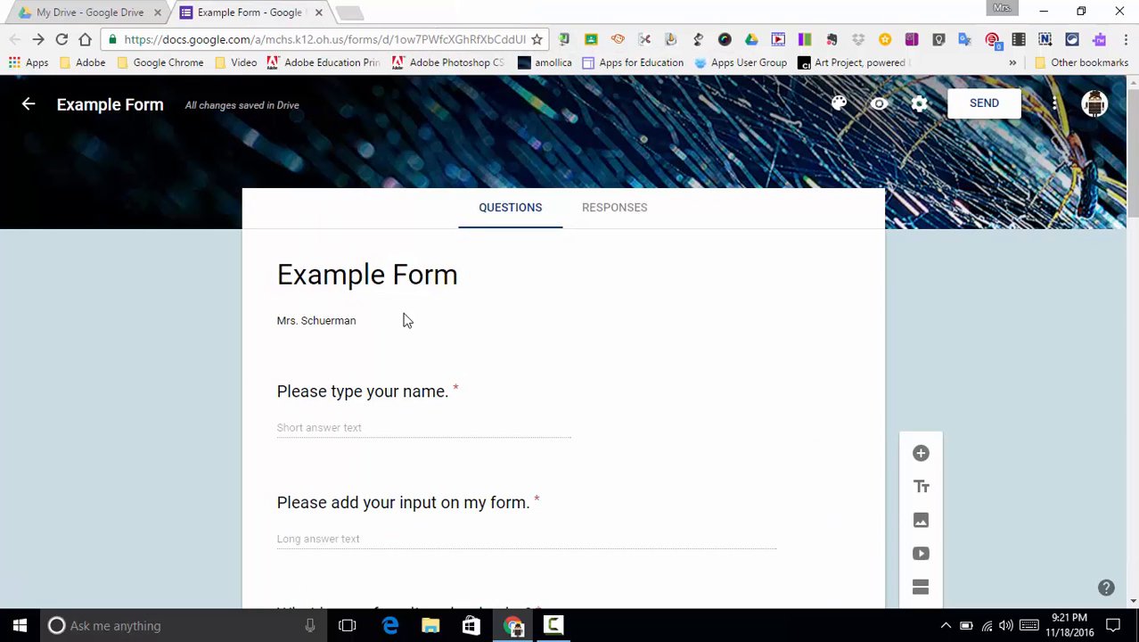
Add a new question of type Date below the multiple choice grid question.
{"action": "scroll", "coordinate": [674, 262], "scroll_direction": "down", "scroll_amount": 10}
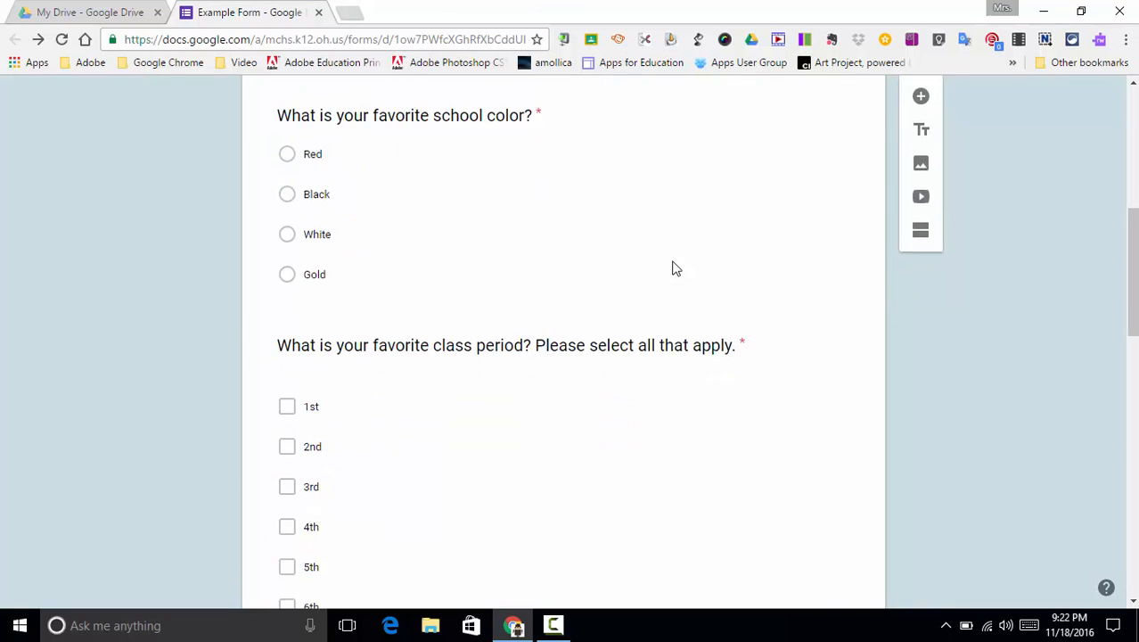
{"action": "scroll", "coordinate": [674, 268], "scroll_direction": "down", "scroll_amount": 7}
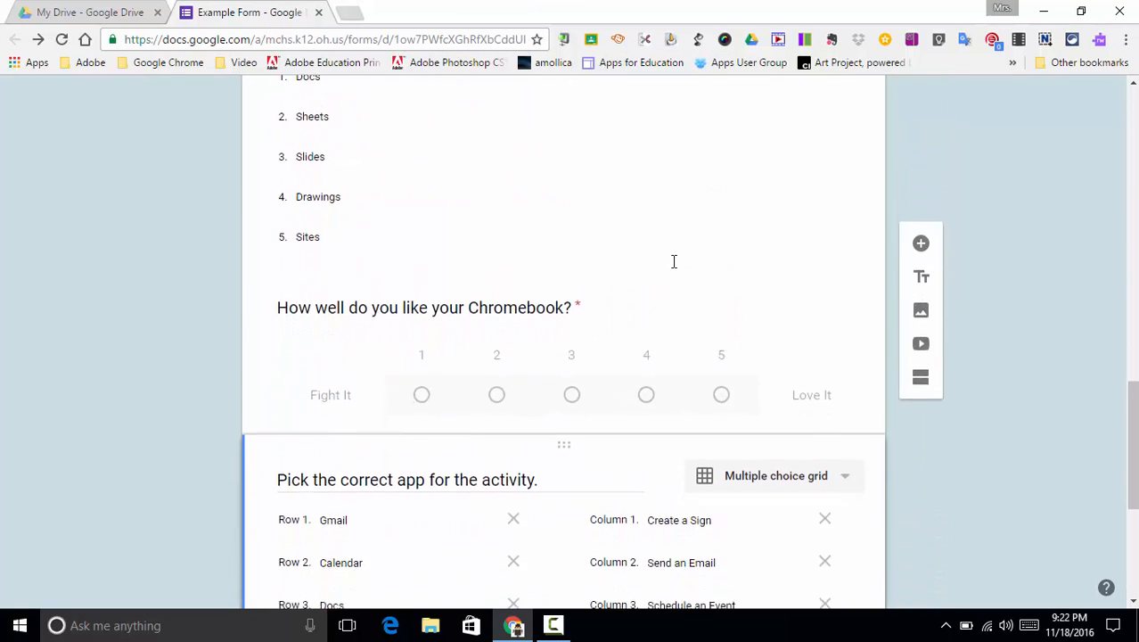
{"action": "scroll", "coordinate": [674, 268], "scroll_direction": "down", "scroll_amount": 1}
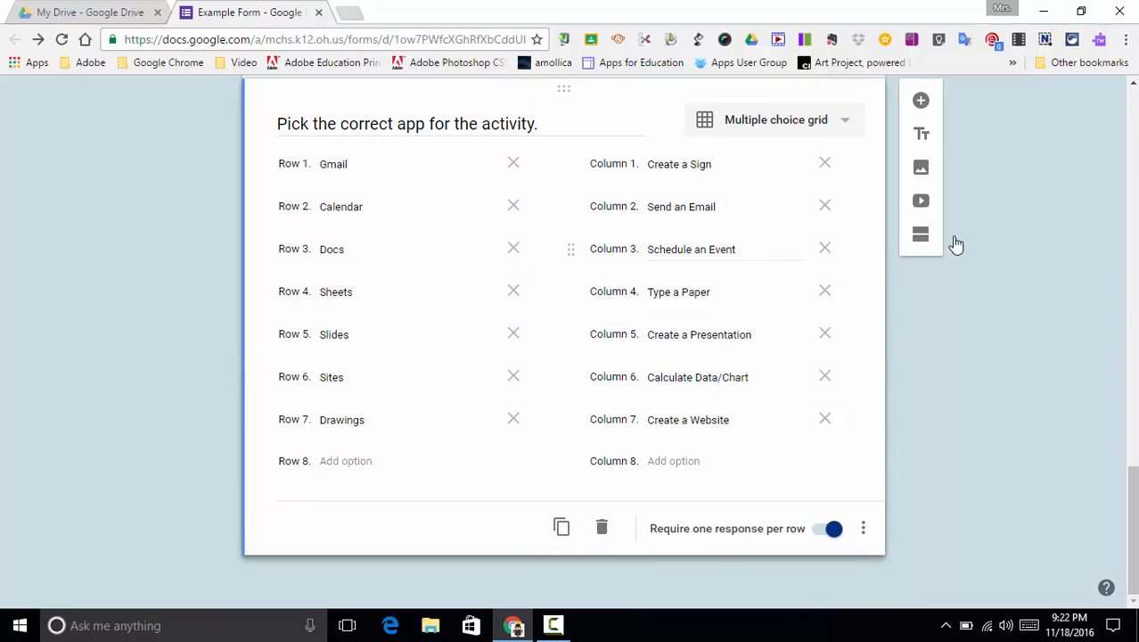
{"action": "left_click", "coordinate": [921, 104]}
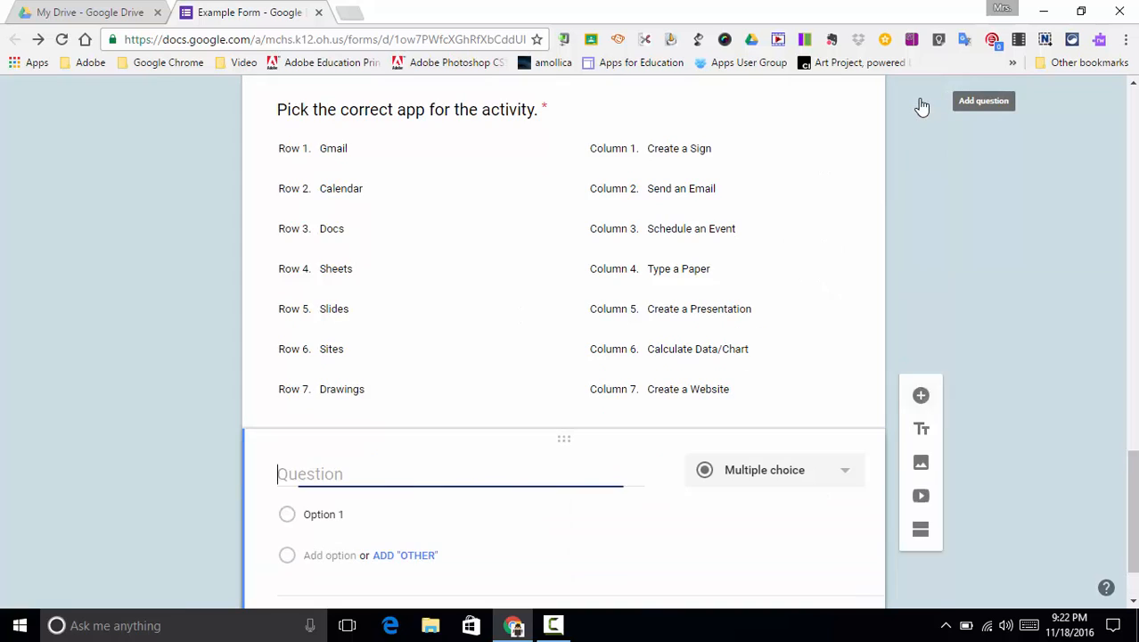
{"action": "left_click", "coordinate": [849, 478]}
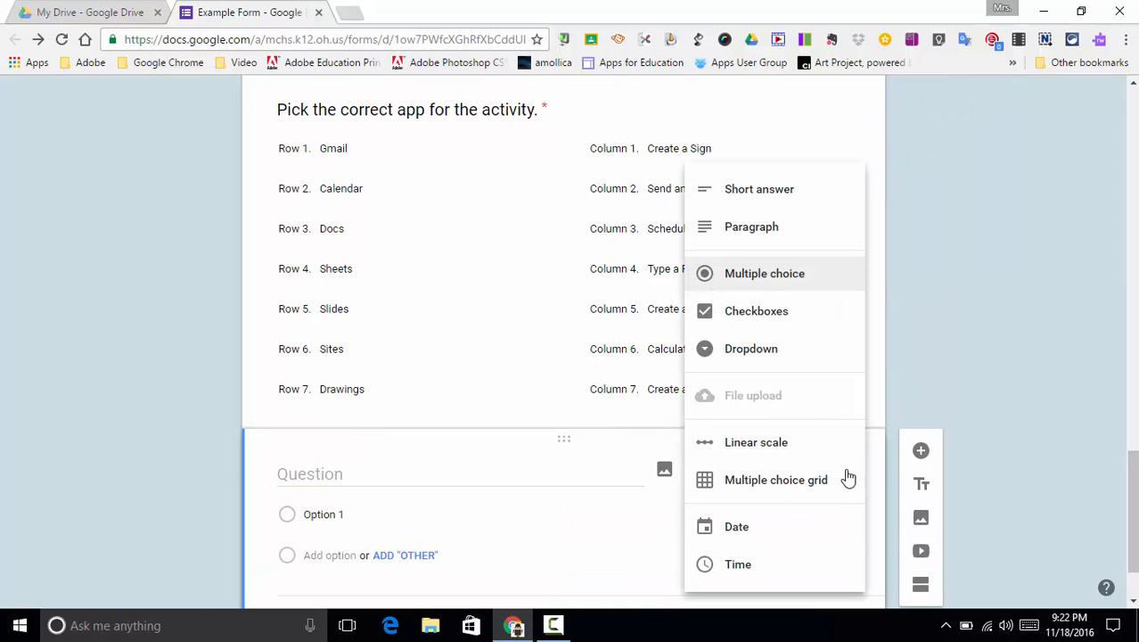
{"action": "left_click", "coordinate": [745, 529]}
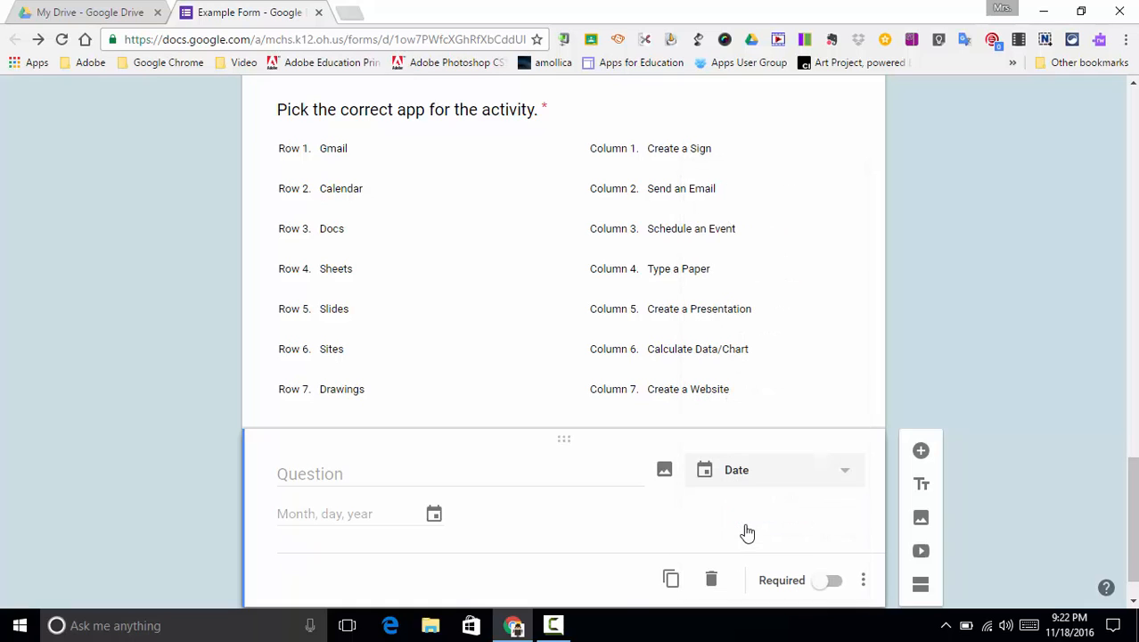
Title the date question "What is the current date?" and make it required.
{"action": "left_click", "coordinate": [312, 479]}
{"action": "type", "text": "Wha"}
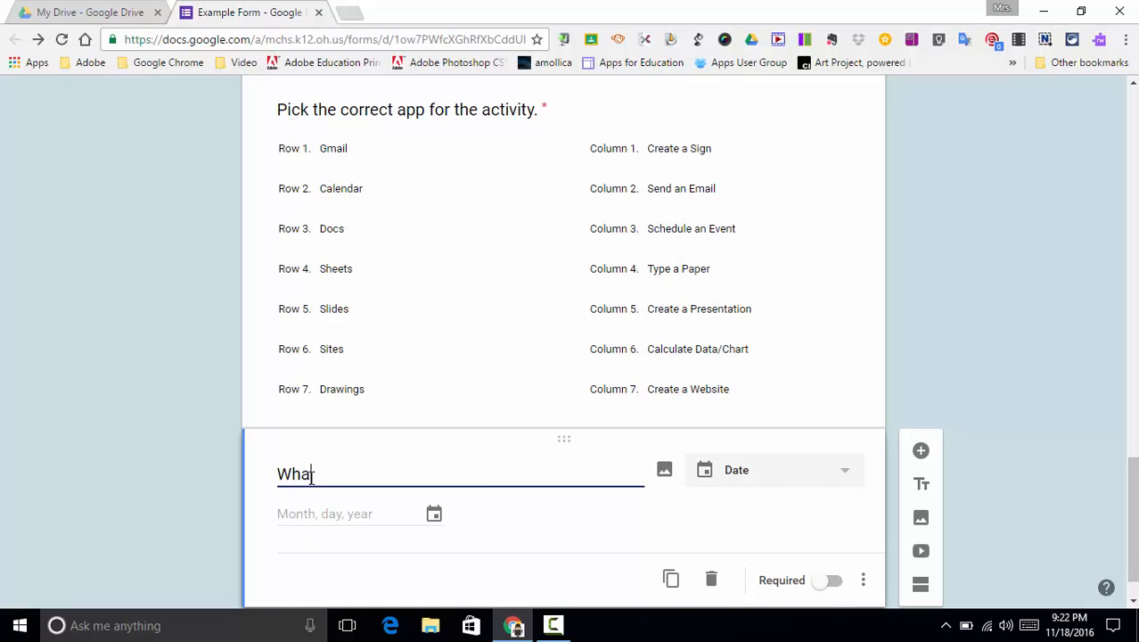
{"action": "type", "text": "t is the curr"}
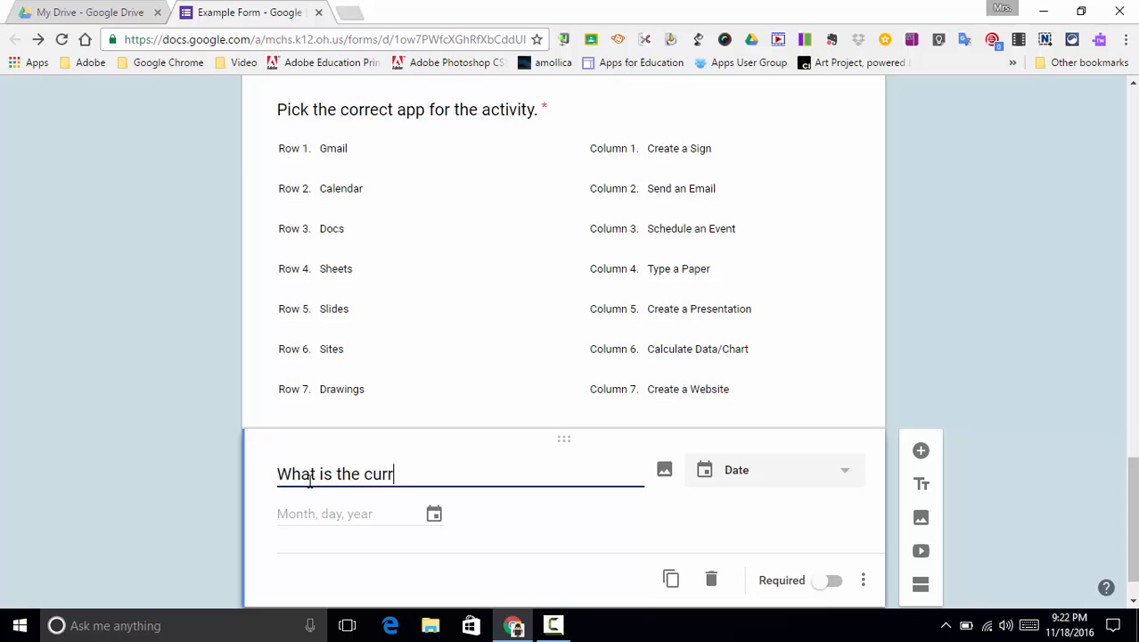
{"action": "type", "text": "ent date?"}
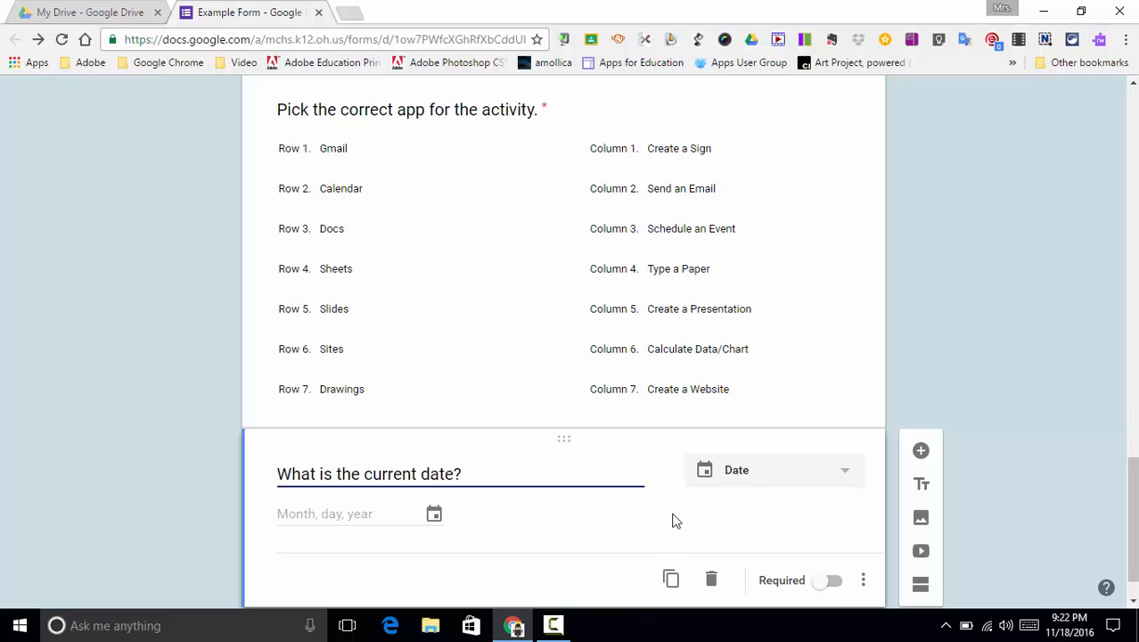
{"action": "scroll", "coordinate": [675, 521], "scroll_direction": "down", "scroll_amount": 1}
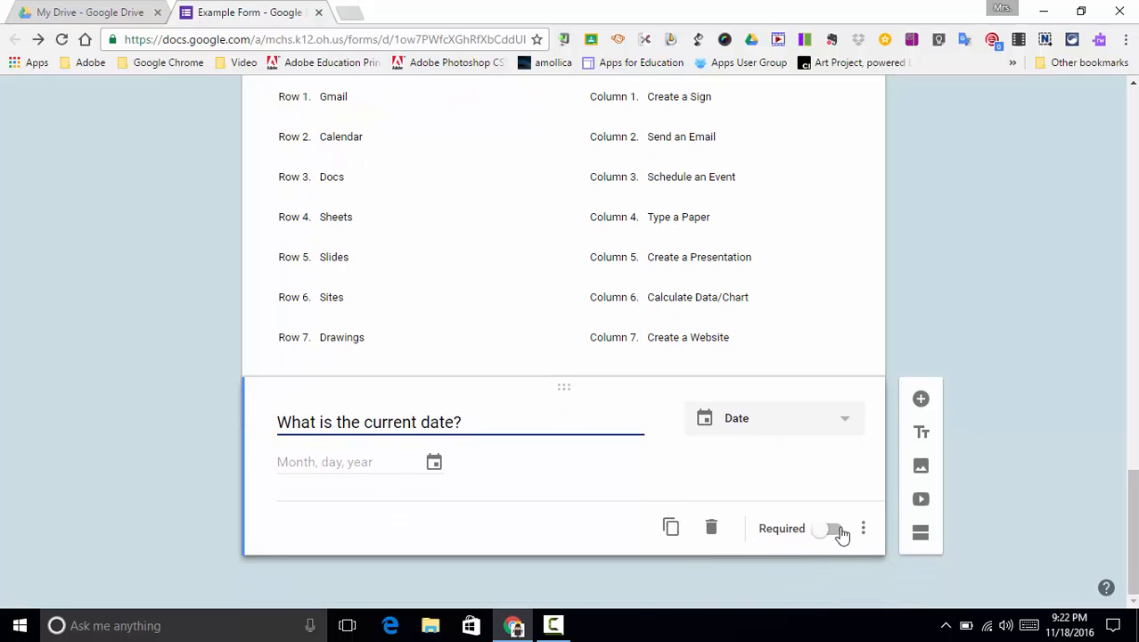
{"action": "left_click", "coordinate": [834, 530]}
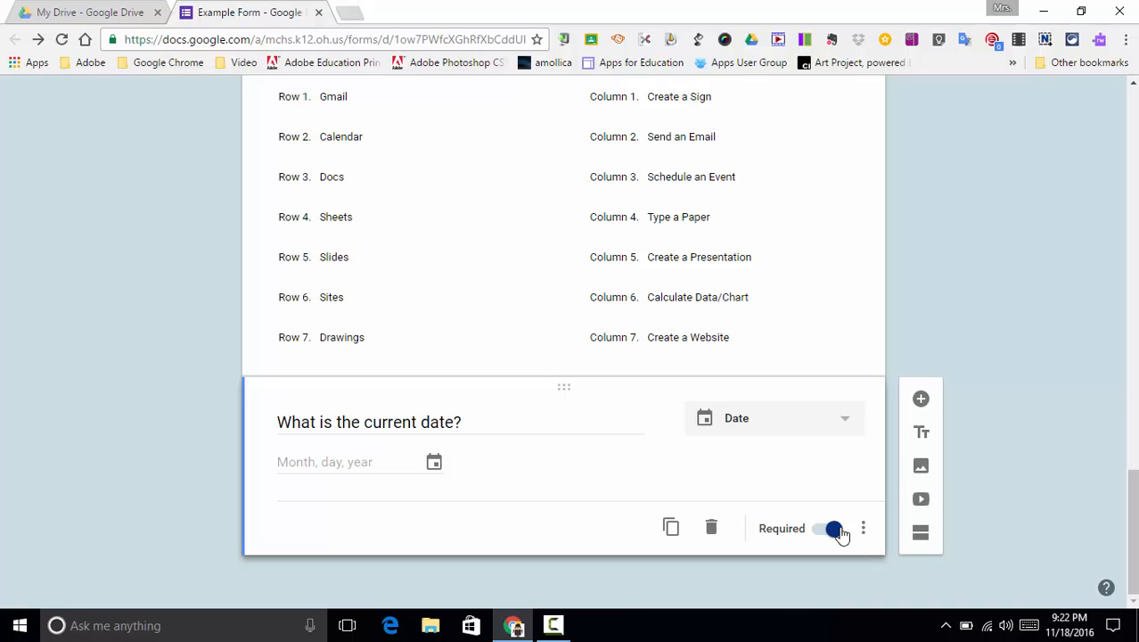
Add a required Time question titled "What is the current time?" below the date question.
{"action": "left_click", "coordinate": [921, 400]}
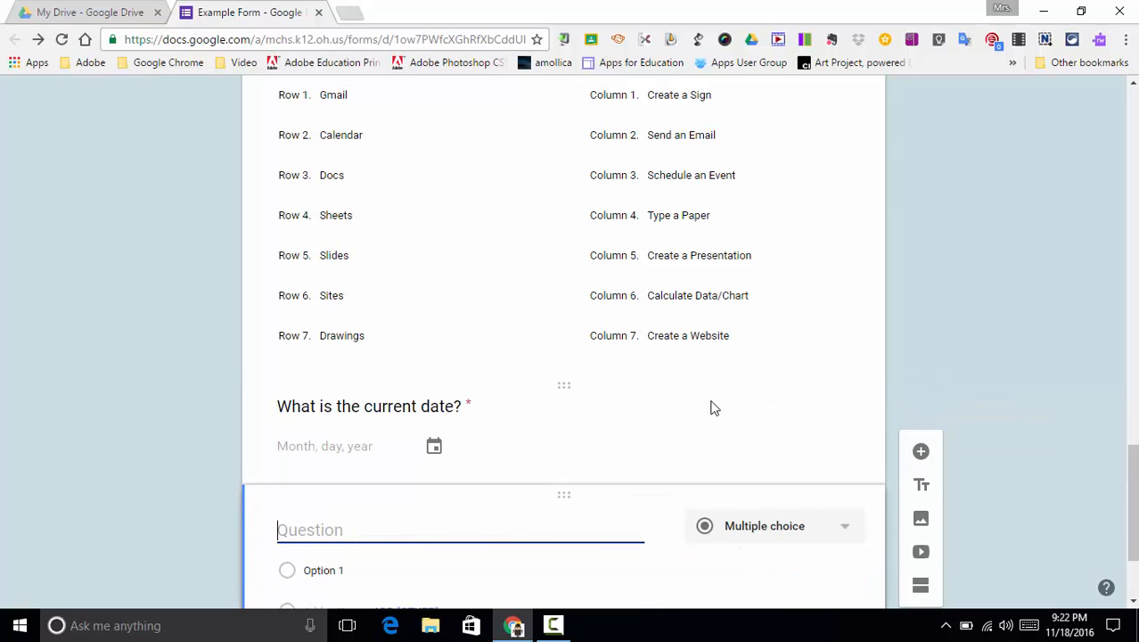
{"action": "left_click", "coordinate": [849, 378]}
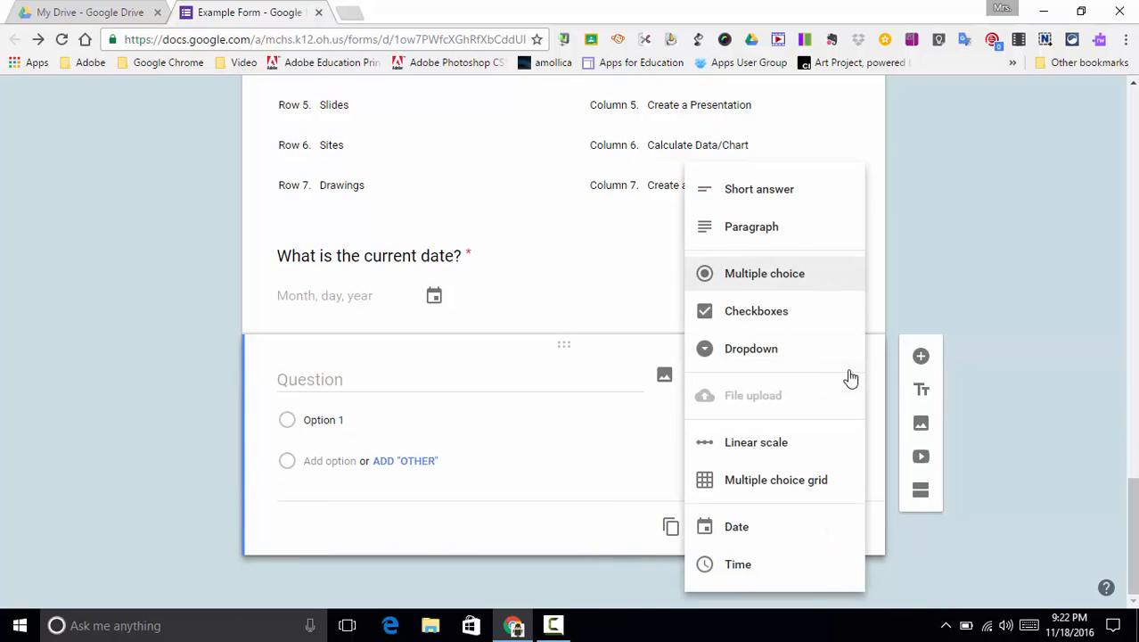
{"action": "left_click", "coordinate": [727, 571]}
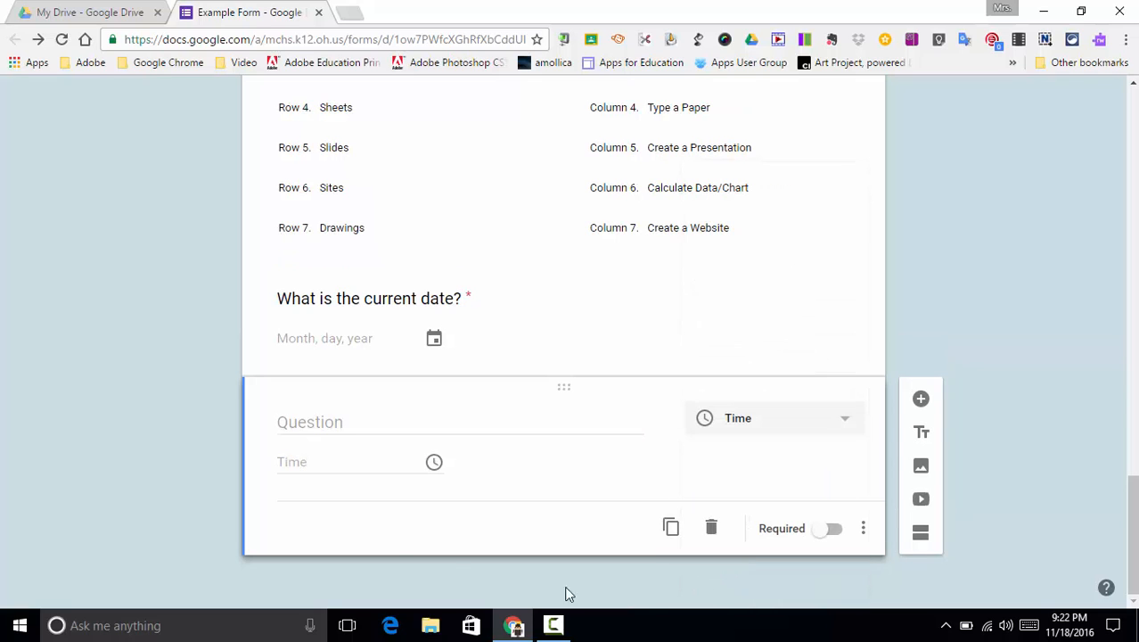
{"action": "left_click", "coordinate": [303, 426]}
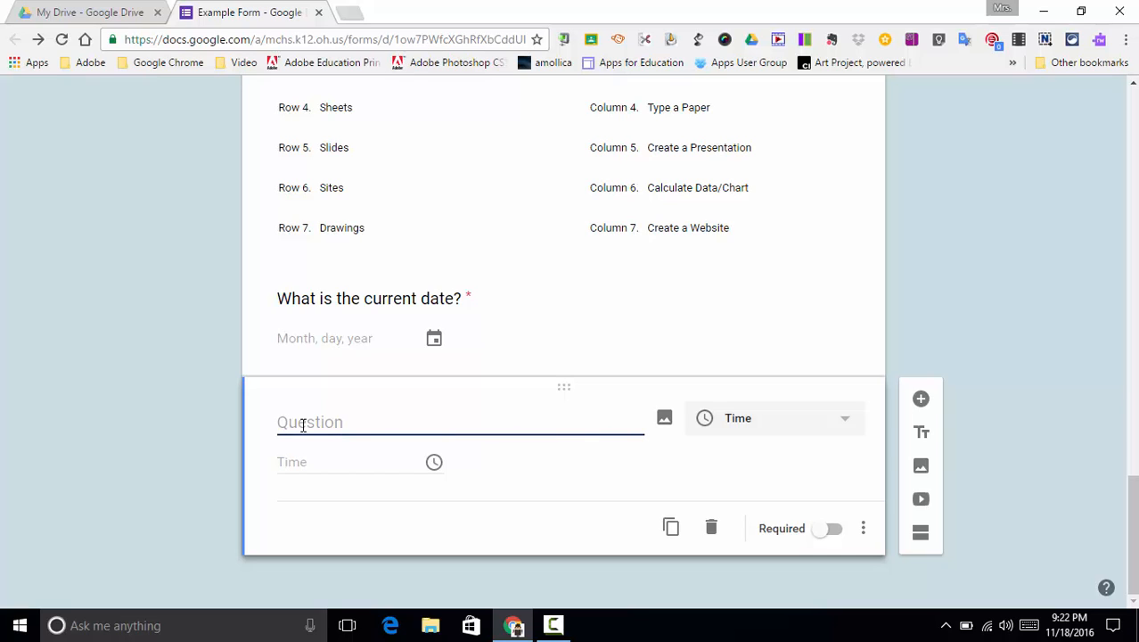
{"action": "type", "text": "What "}
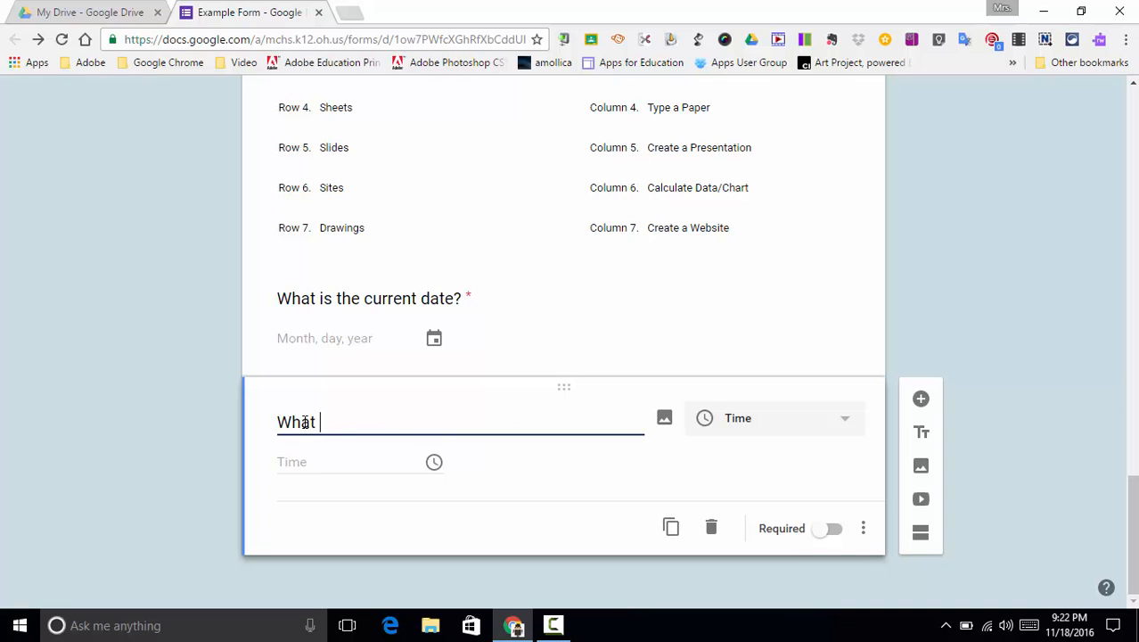
{"action": "type", "text": "is the current "}
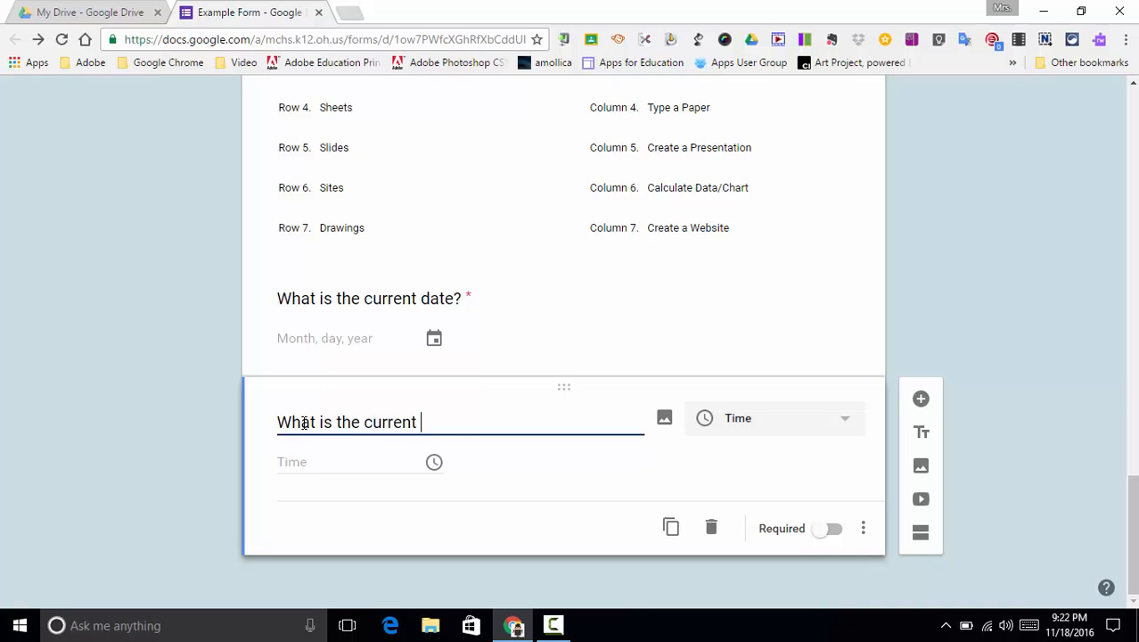
{"action": "type", "text": "time?"}
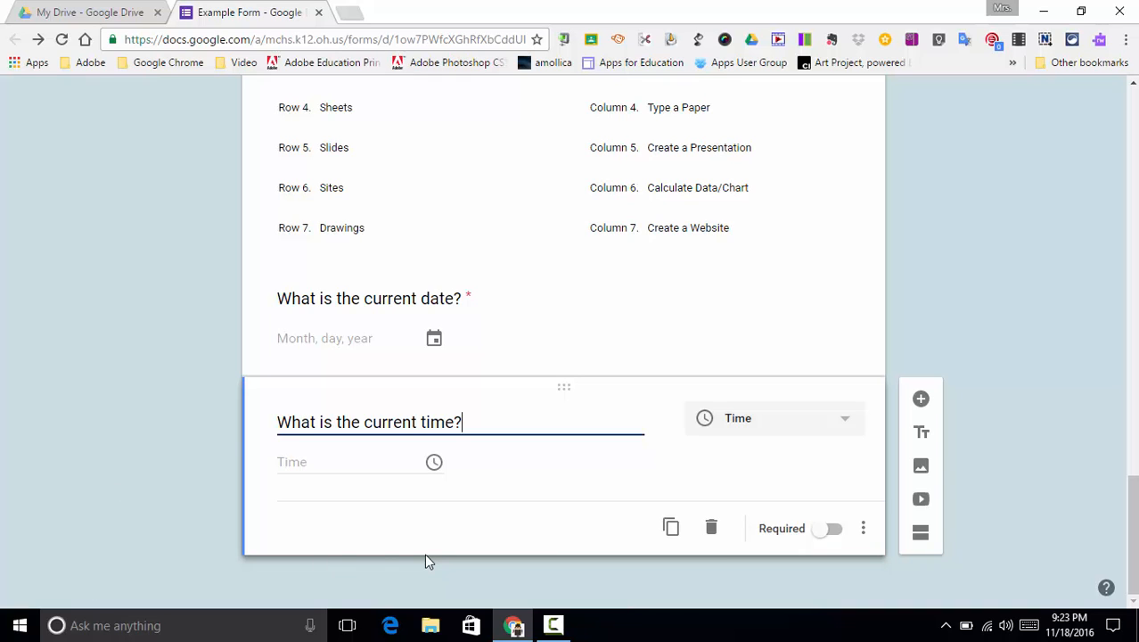
{"action": "left_click", "coordinate": [828, 532]}
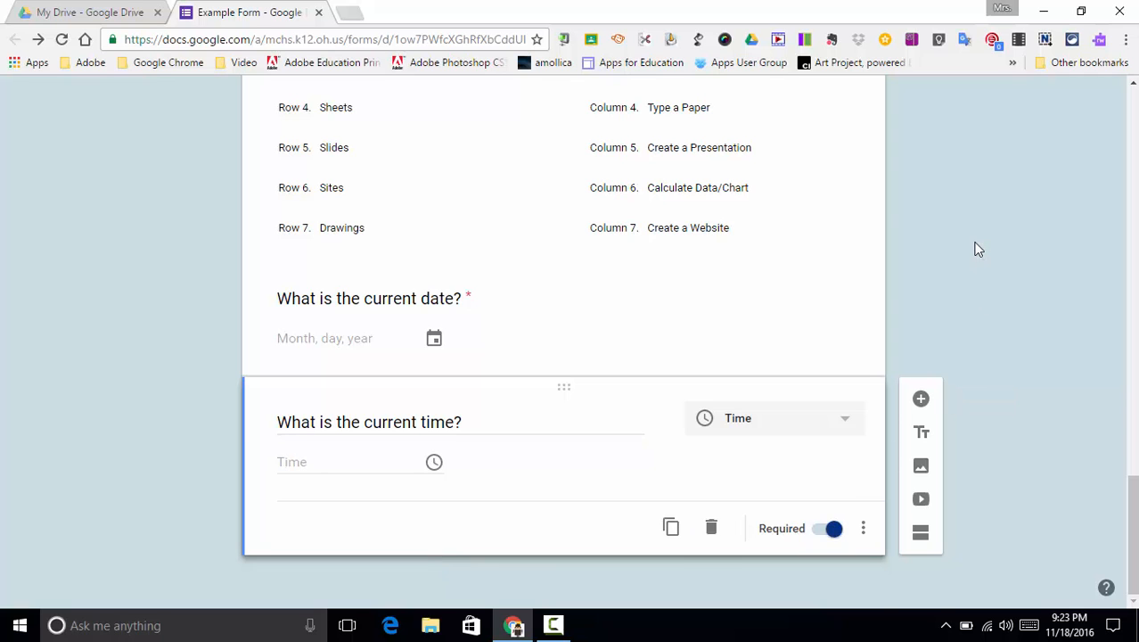
Move the paragraph question "Please add your input on my form." to the end of the form, below the time question.
{"action": "scroll", "coordinate": [976, 249], "scroll_direction": "up", "scroll_amount": 3}
{"action": "scroll", "coordinate": [975, 248], "scroll_direction": "down", "scroll_amount": 1}
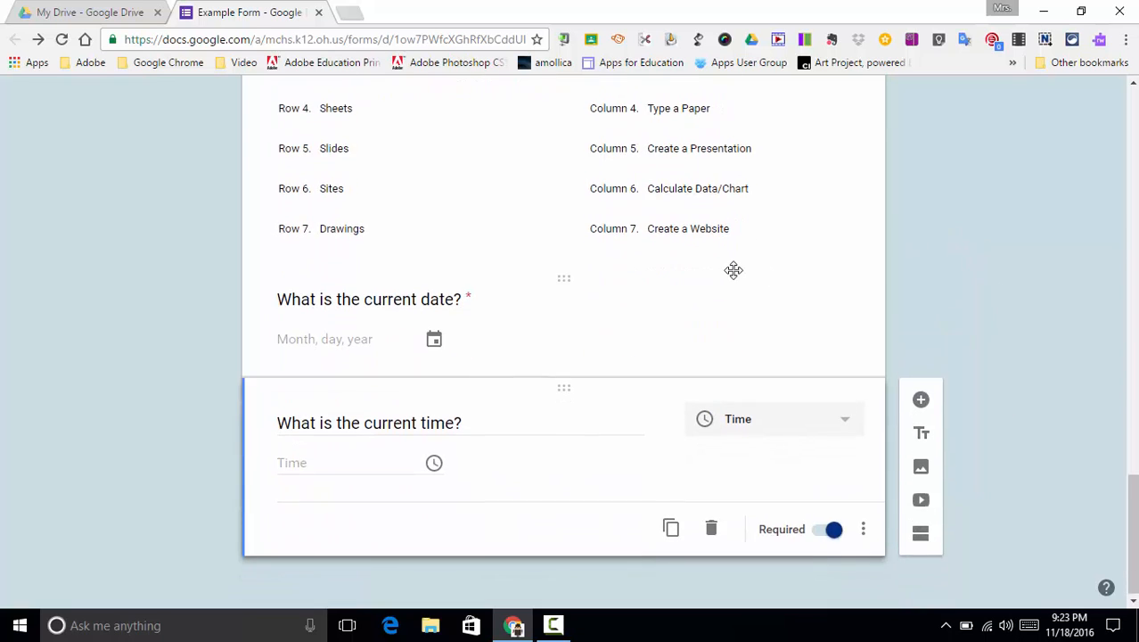
{"action": "scroll", "coordinate": [732, 269], "scroll_direction": "up", "scroll_amount": 4}
{"action": "scroll", "coordinate": [733, 269], "scroll_direction": "up", "scroll_amount": 7}
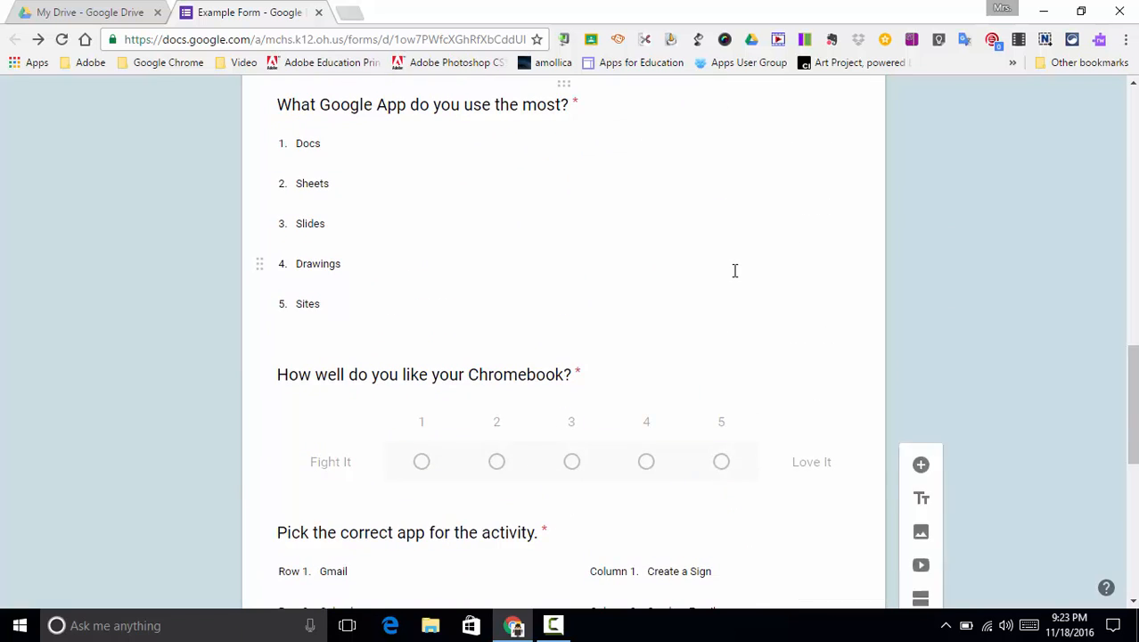
{"action": "scroll", "coordinate": [733, 277], "scroll_direction": "up", "scroll_amount": 6}
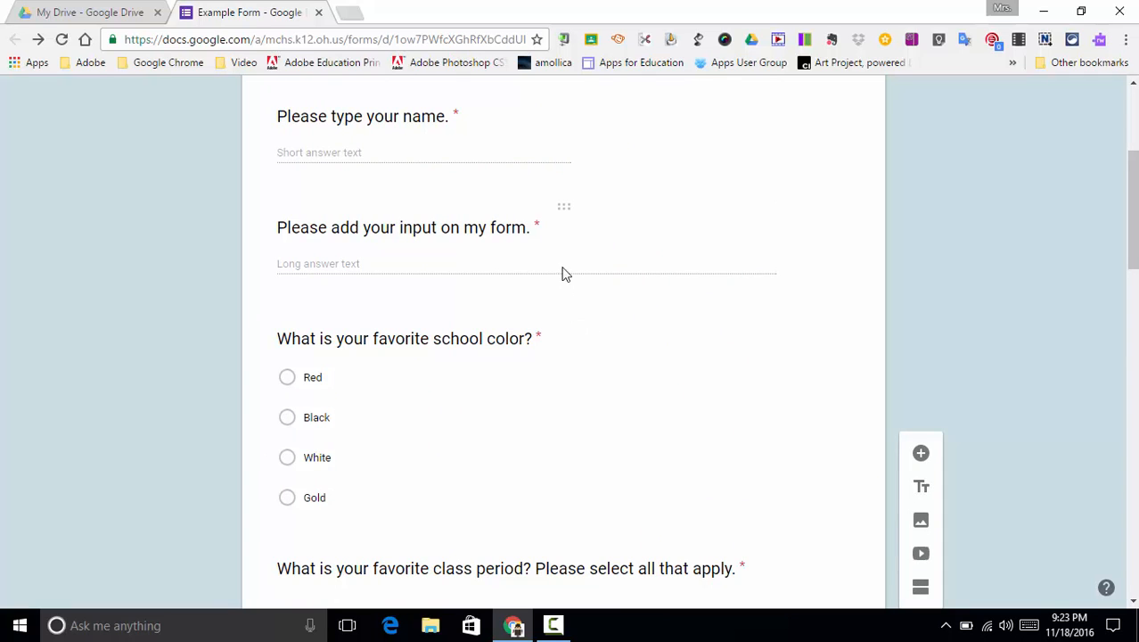
{"action": "left_click", "coordinate": [567, 206]}
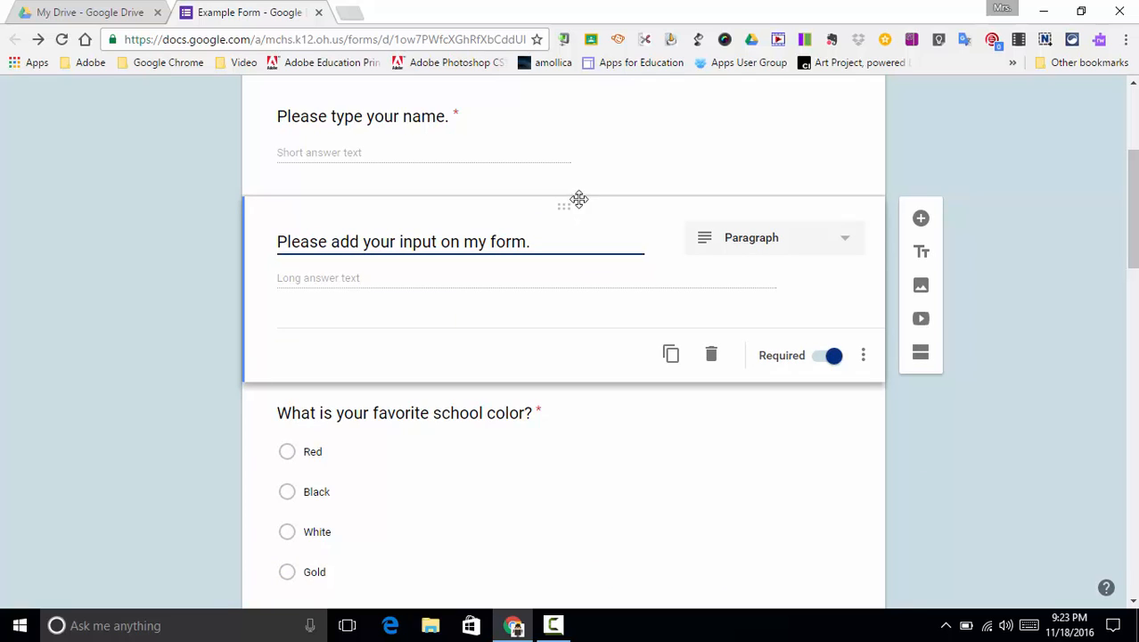
{"action": "left_click", "coordinate": [707, 158]}
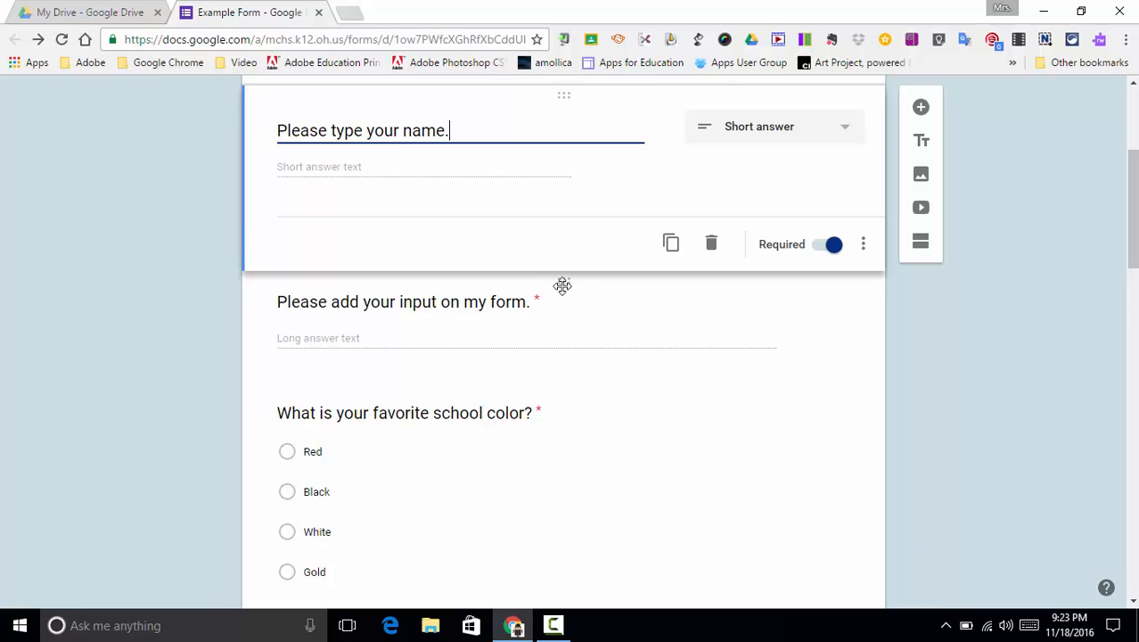
{"action": "left_click_drag", "start_coordinate": [561, 286], "coordinate": [553, 605]}
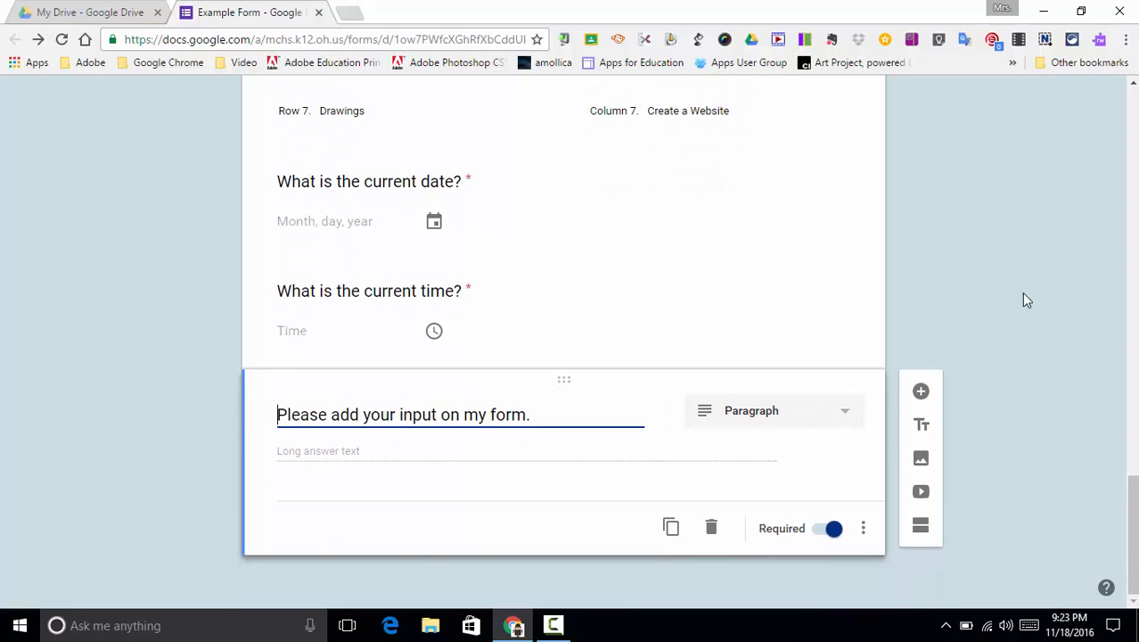
{"action": "scroll", "coordinate": [939, 178], "scroll_direction": "up", "scroll_amount": 15}
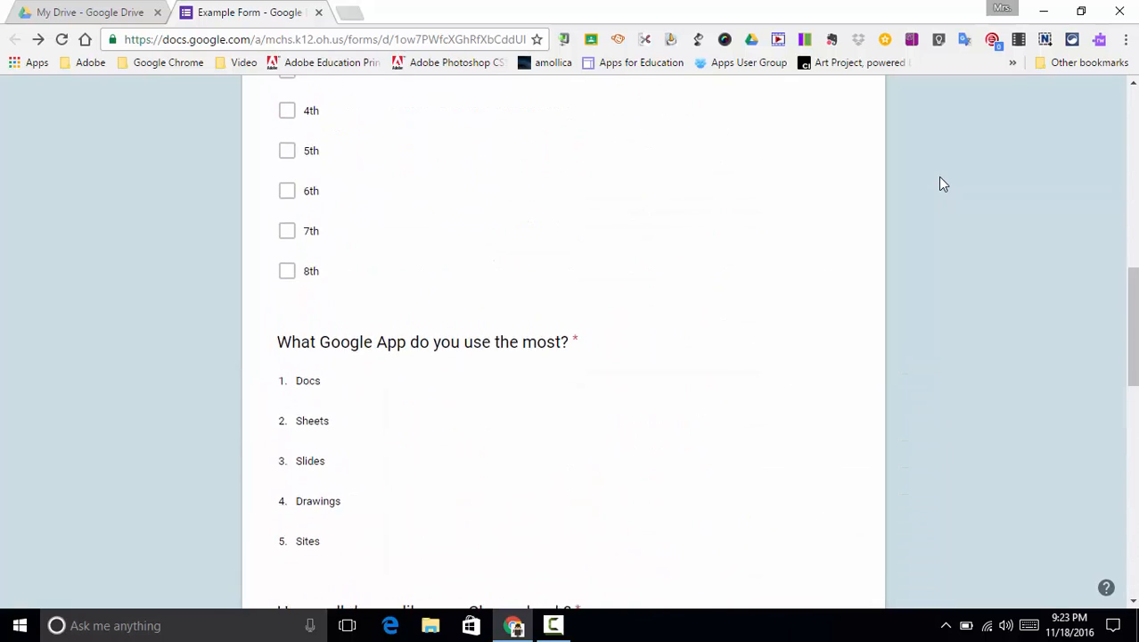
Preview the form, look through all its questions down to the submit section, and close the preview.
{"action": "scroll", "coordinate": [943, 183], "scroll_direction": "up", "scroll_amount": 4}
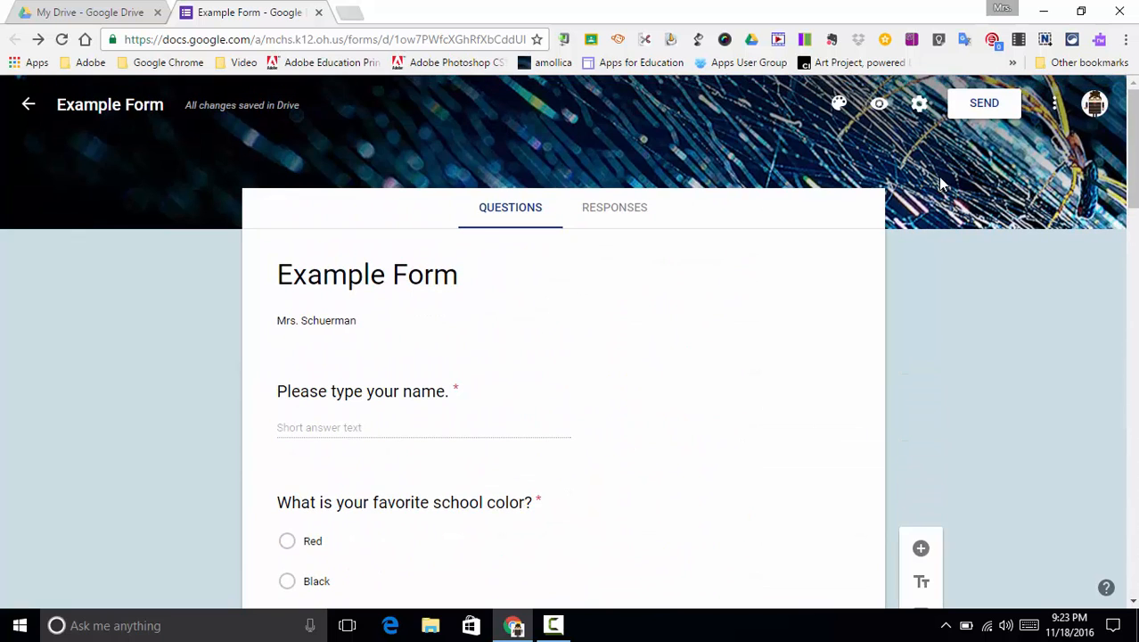
{"action": "left_click", "coordinate": [879, 105]}
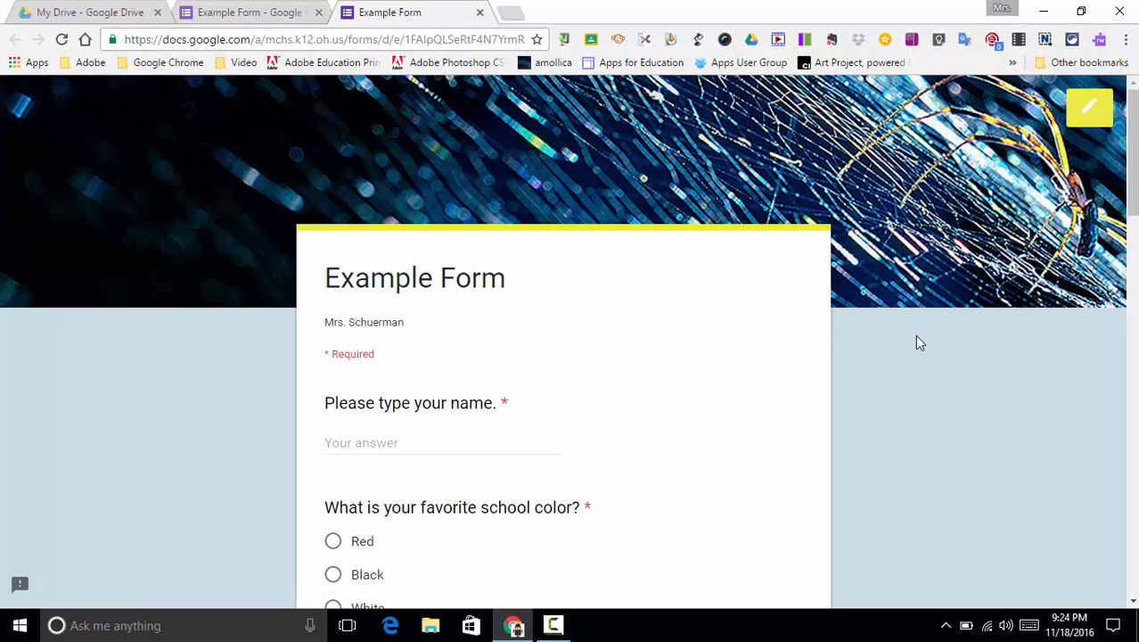
{"action": "scroll", "coordinate": [925, 268], "scroll_direction": "down", "scroll_amount": 5}
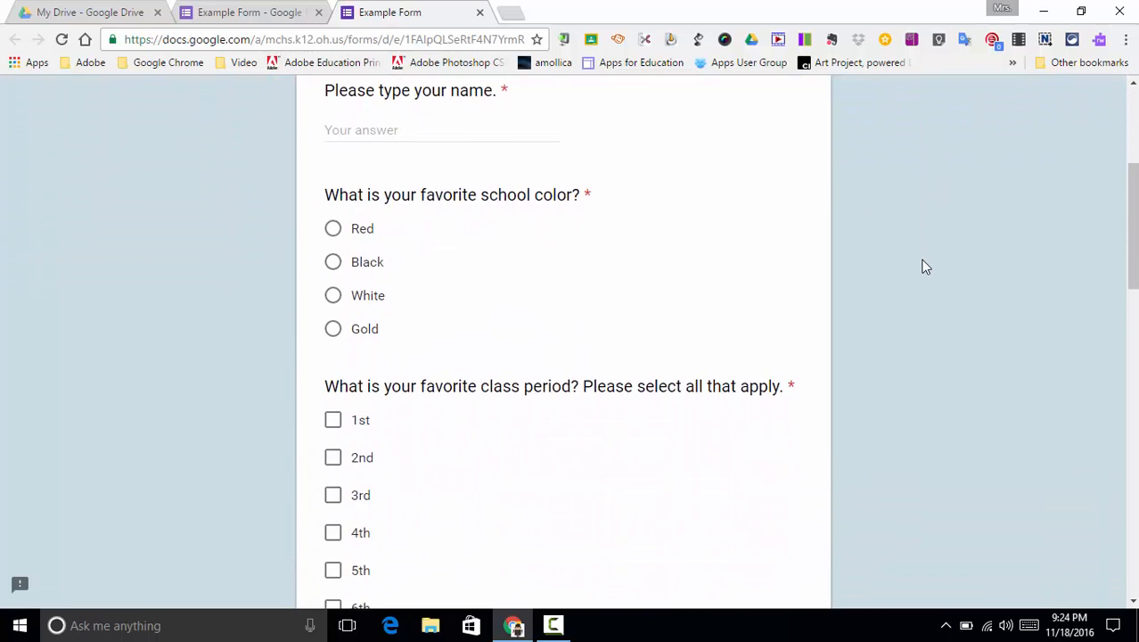
{"action": "scroll", "coordinate": [925, 267], "scroll_direction": "down", "scroll_amount": 12}
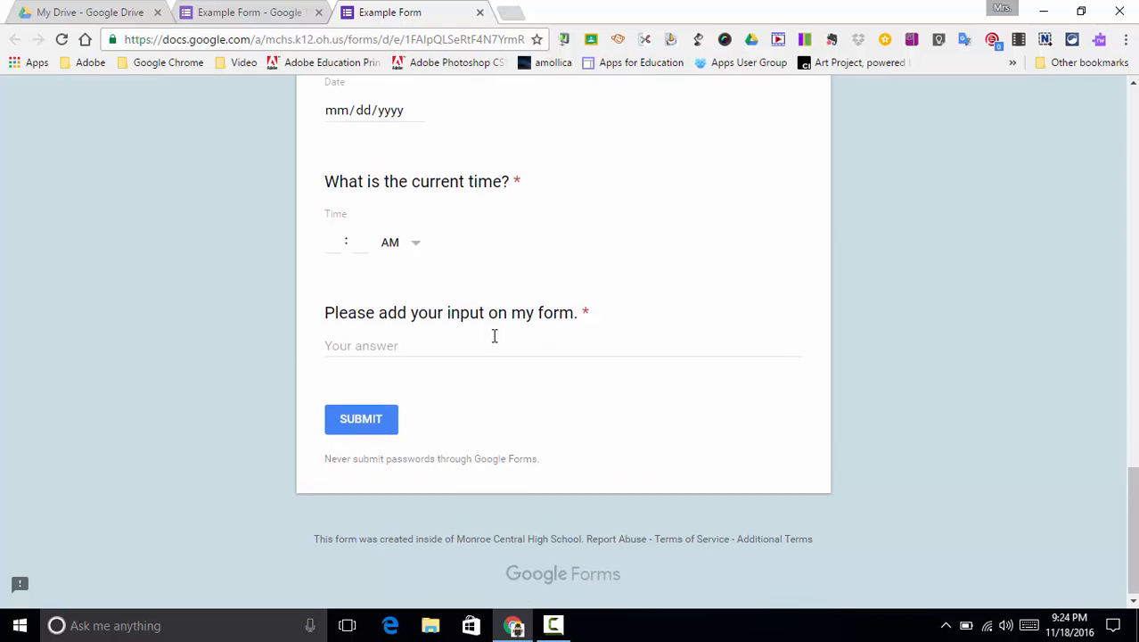
{"action": "scroll", "coordinate": [494, 336], "scroll_direction": "up", "scroll_amount": 1}
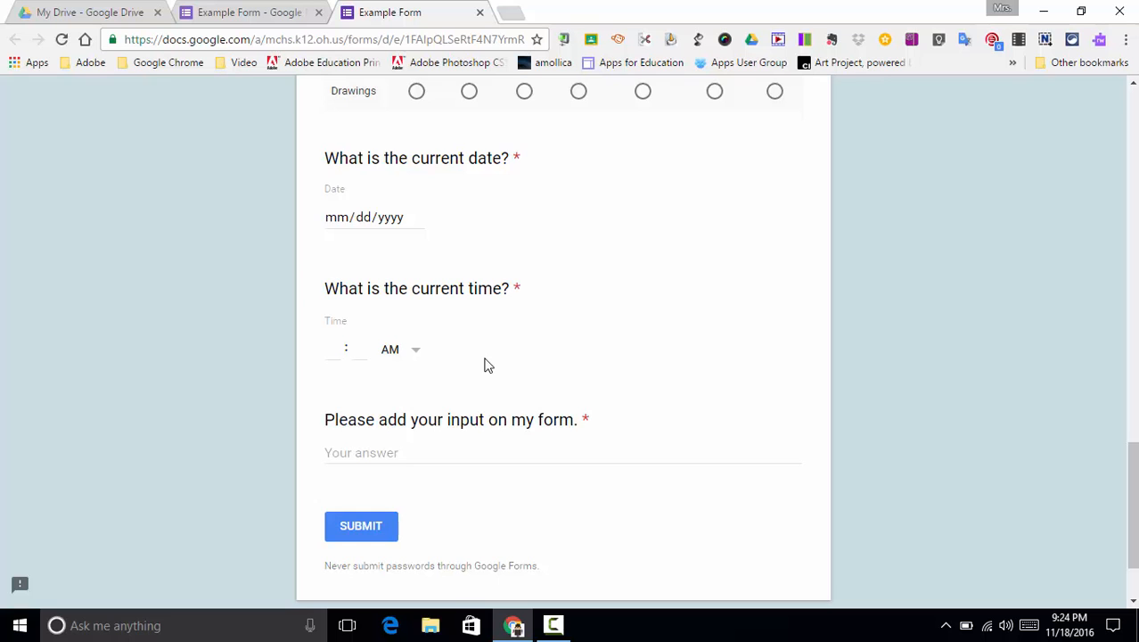
{"action": "scroll", "coordinate": [485, 363], "scroll_direction": "up", "scroll_amount": 20}
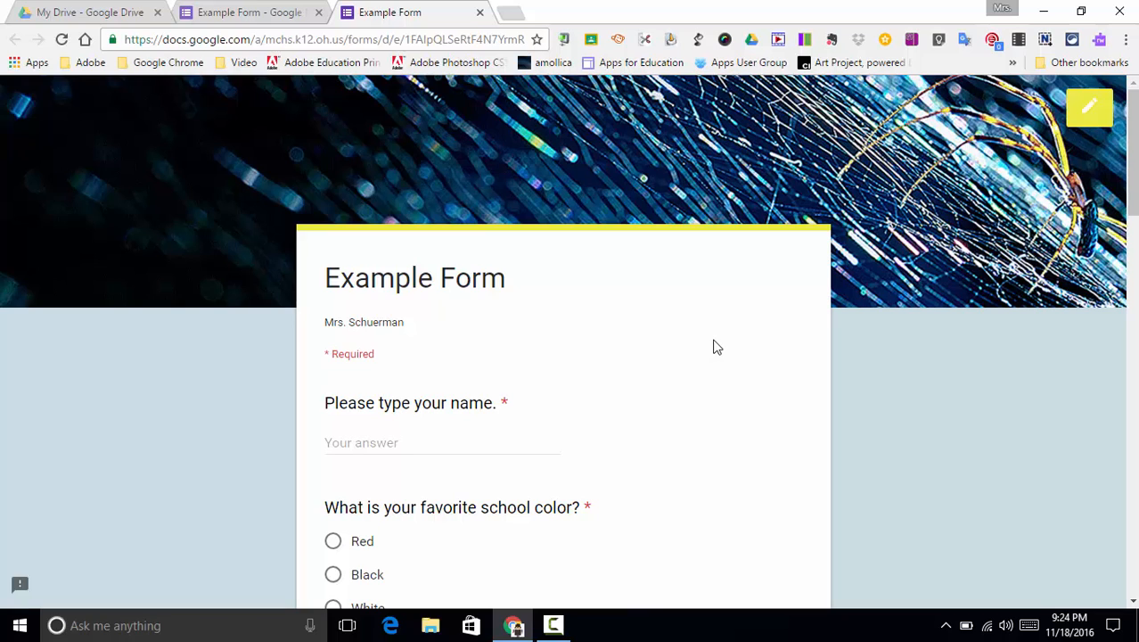
{"action": "left_click", "coordinate": [481, 14]}
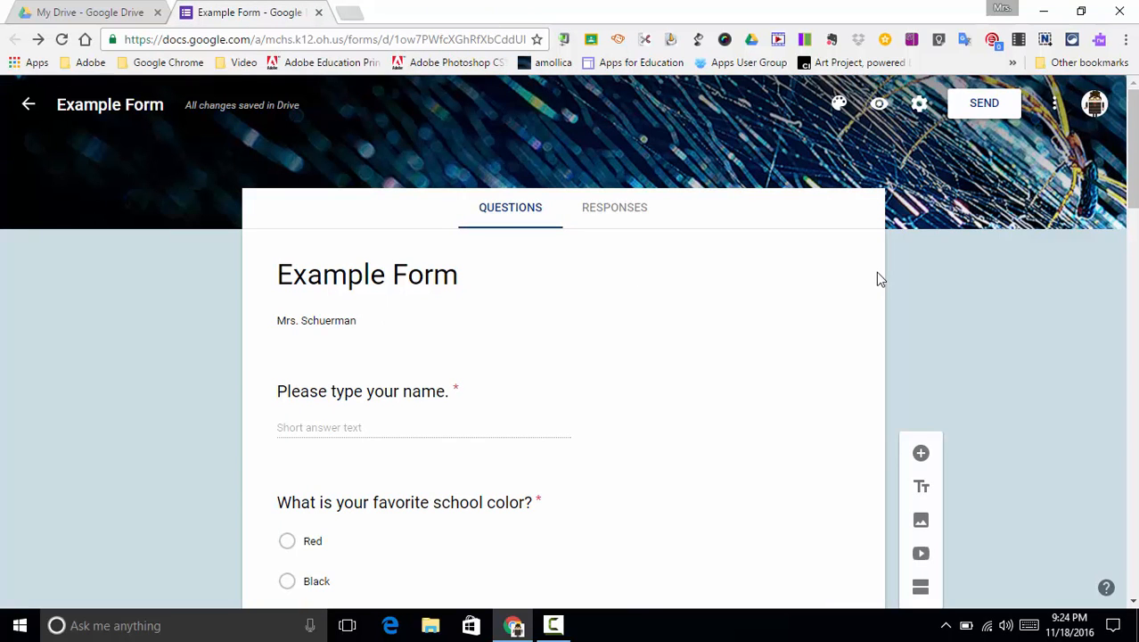
Insert the image Spear.png from the MC Clip Art folder in Google Drive into the form.
{"action": "scroll", "coordinate": [1074, 305], "scroll_direction": "down", "scroll_amount": 2}
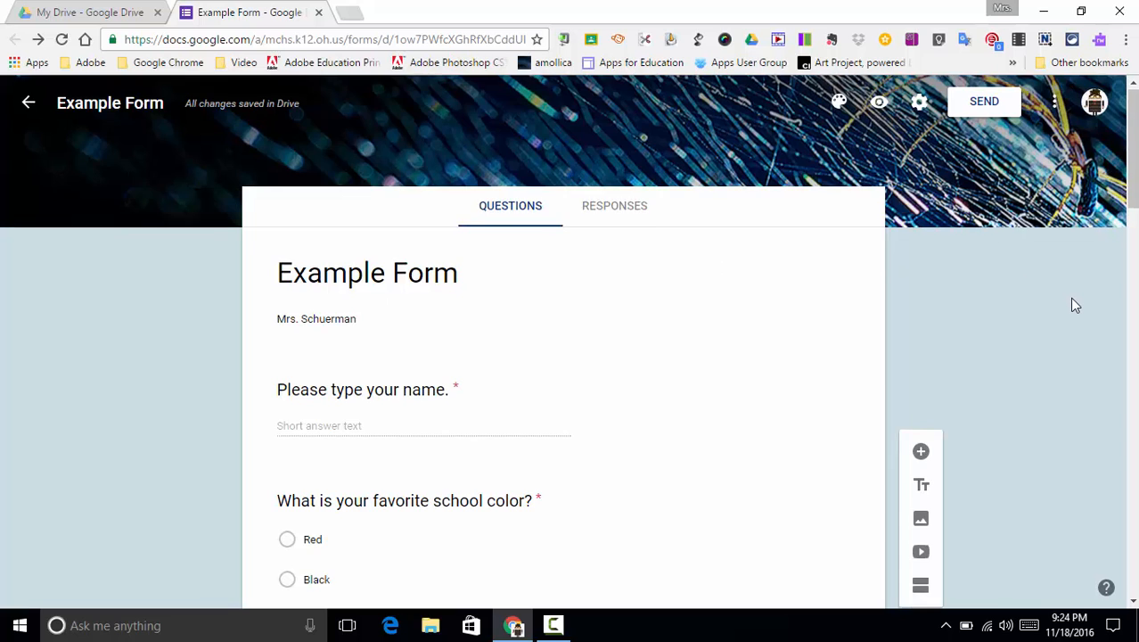
{"action": "scroll", "coordinate": [1074, 305], "scroll_direction": "down", "scroll_amount": 2}
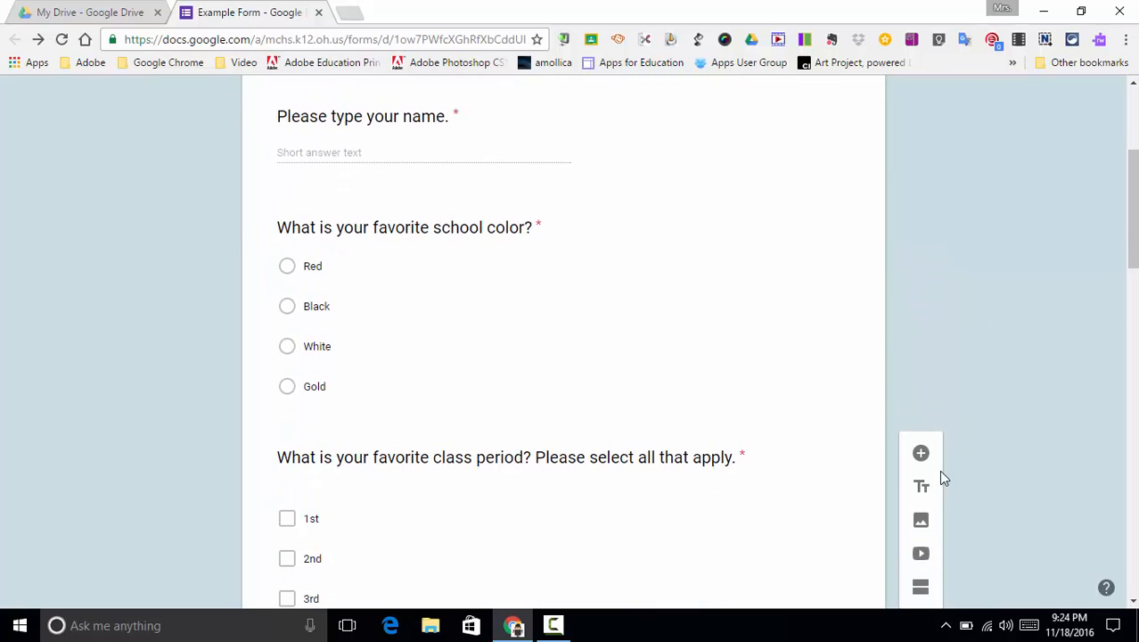
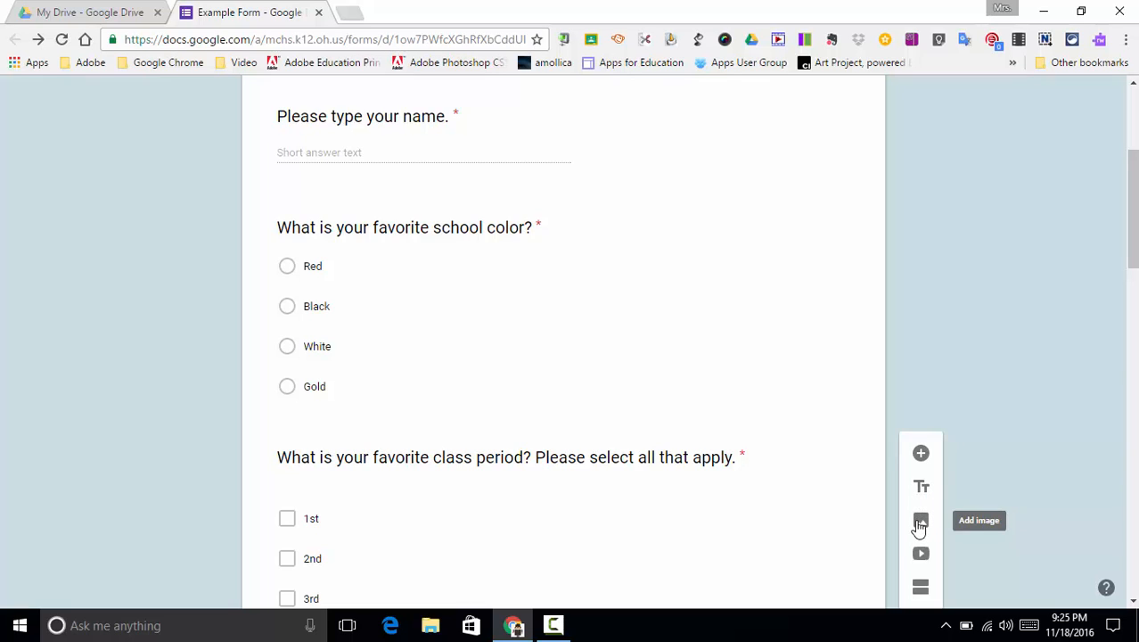
{"action": "left_click", "coordinate": [920, 524]}
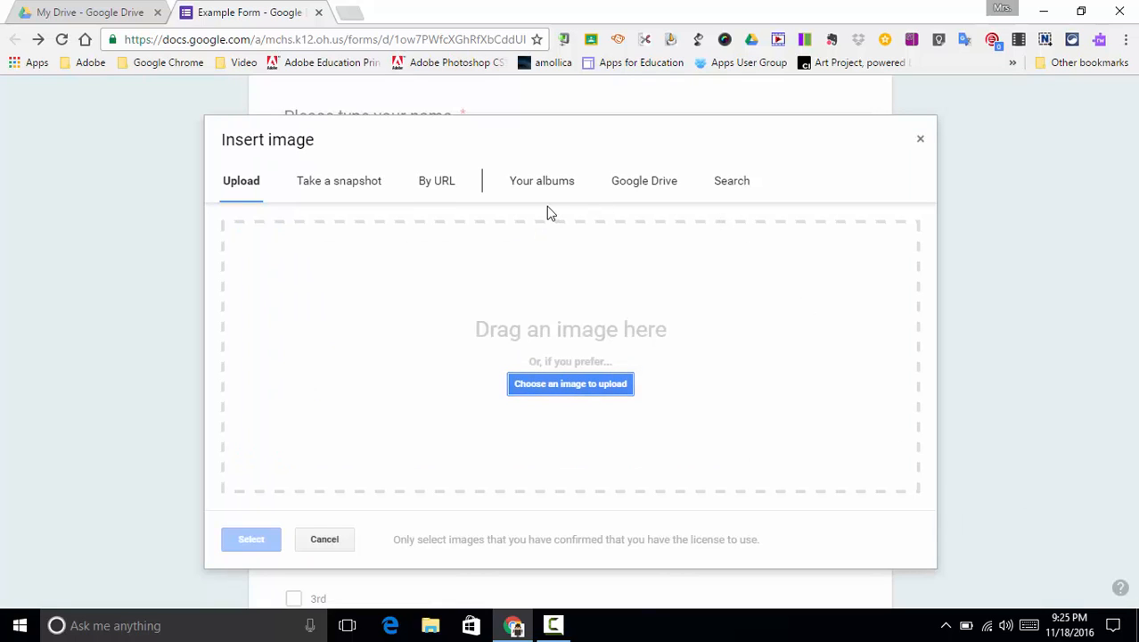
{"action": "left_click", "coordinate": [666, 183]}
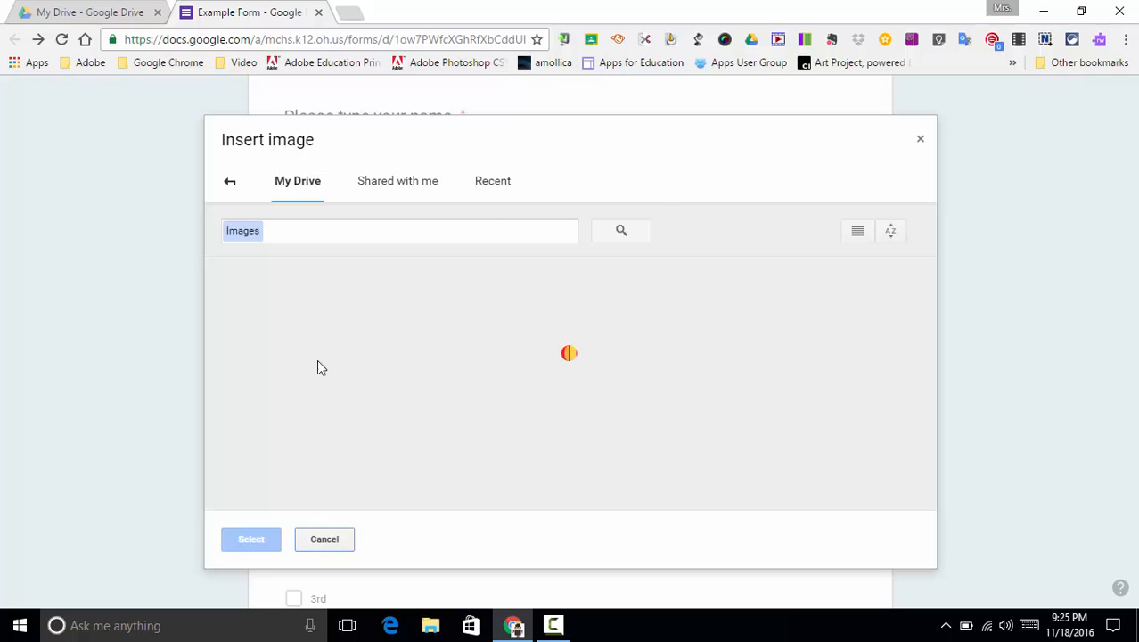
{"action": "scroll", "coordinate": [779, 393], "scroll_direction": "down", "scroll_amount": 3}
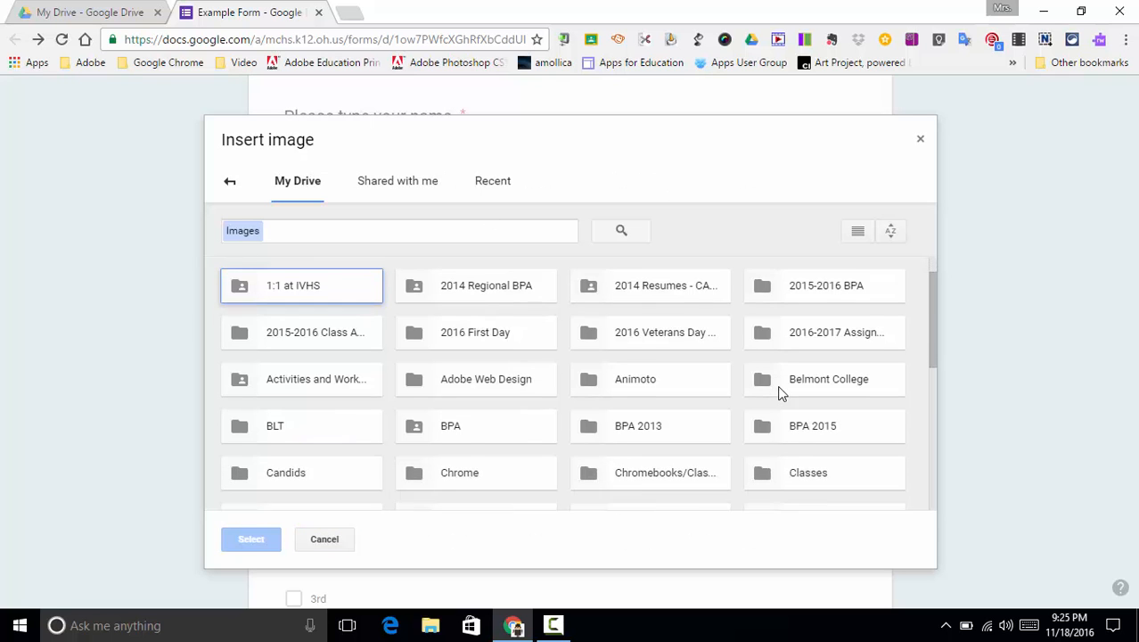
{"action": "scroll", "coordinate": [779, 393], "scroll_direction": "down", "scroll_amount": 5}
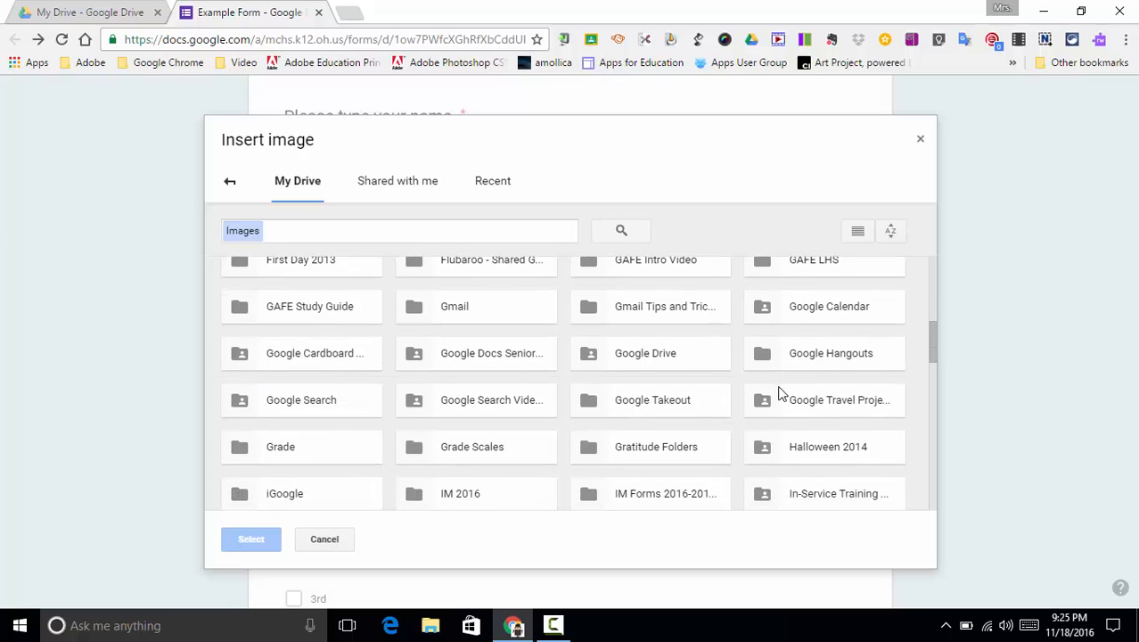
{"action": "scroll", "coordinate": [779, 393], "scroll_direction": "down", "scroll_amount": 4}
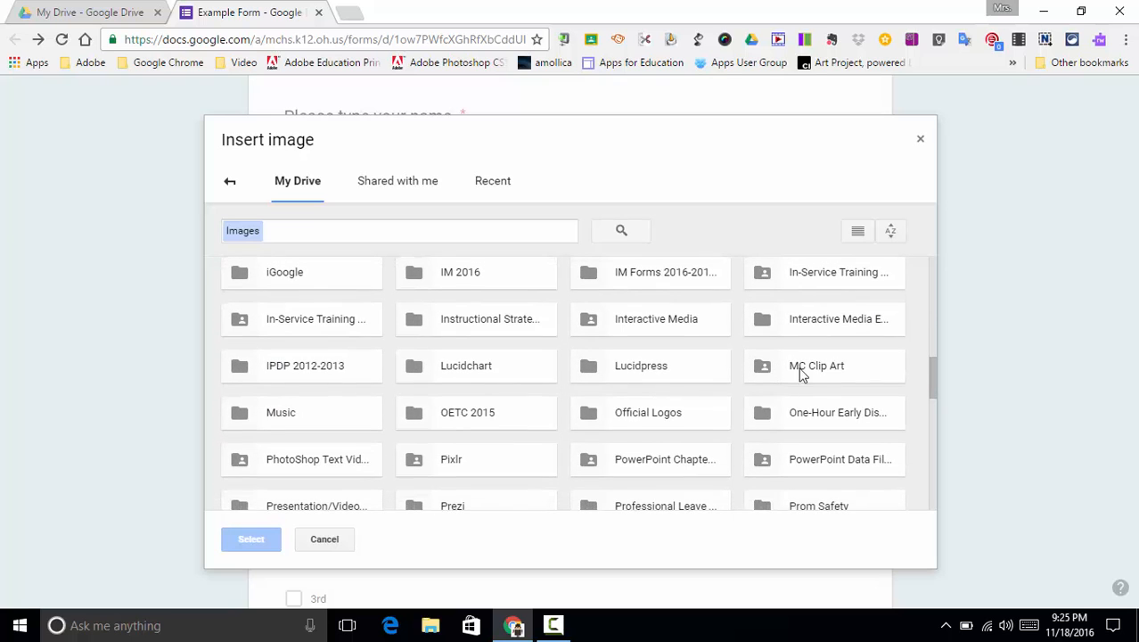
{"action": "double_click", "coordinate": [809, 372]}
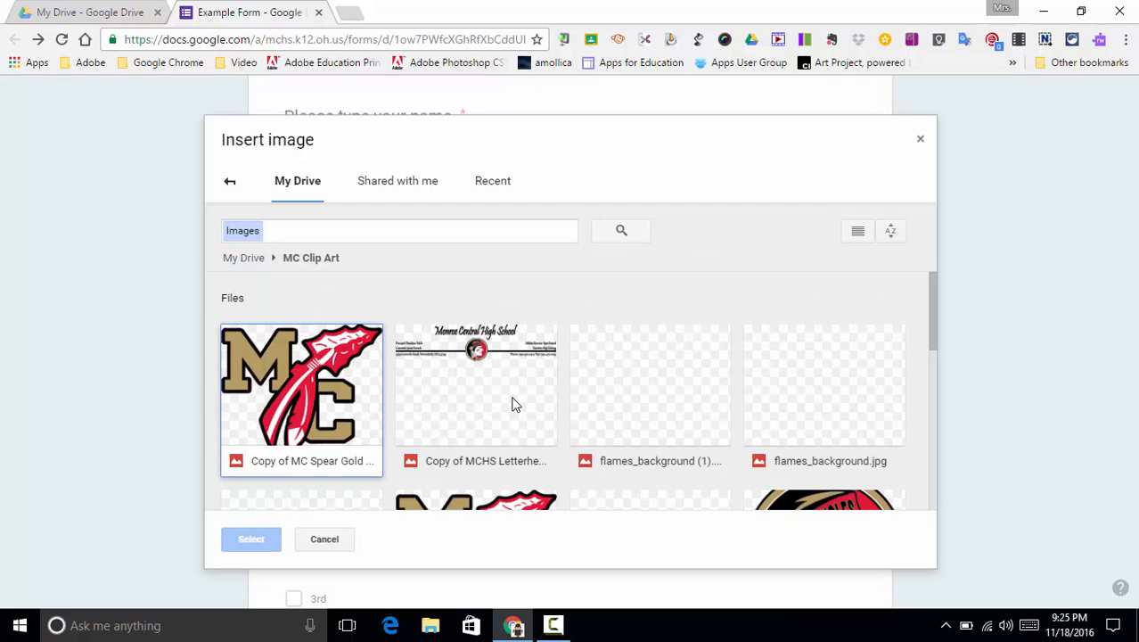
{"action": "scroll", "coordinate": [756, 368], "scroll_direction": "down", "scroll_amount": 3}
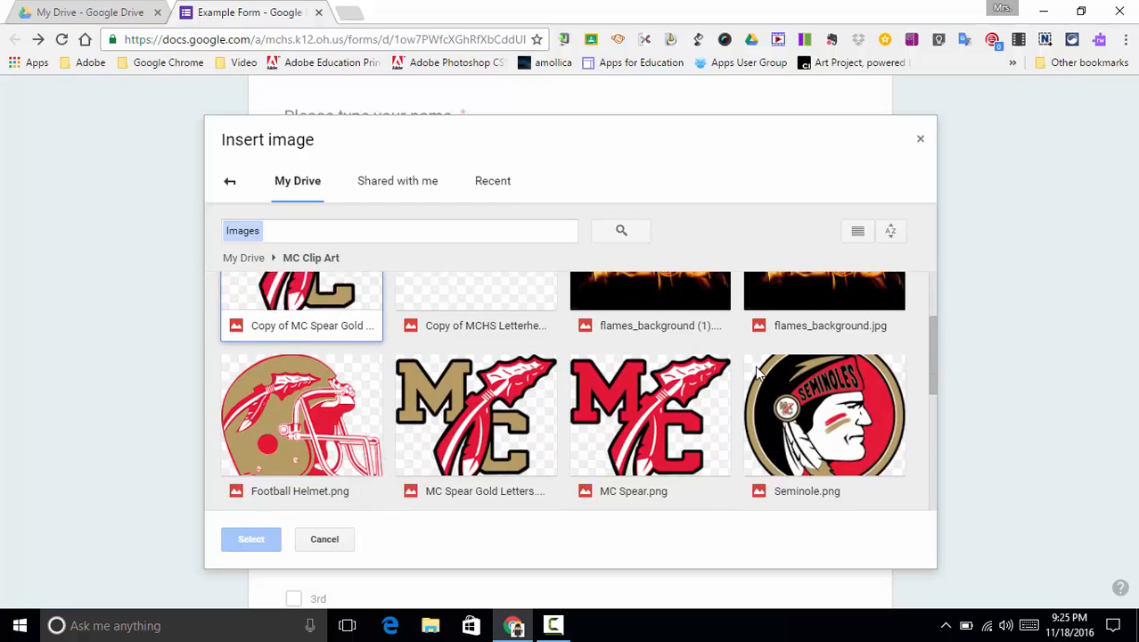
{"action": "scroll", "coordinate": [755, 368], "scroll_direction": "down", "scroll_amount": 2}
{"action": "left_click", "coordinate": [827, 401]}
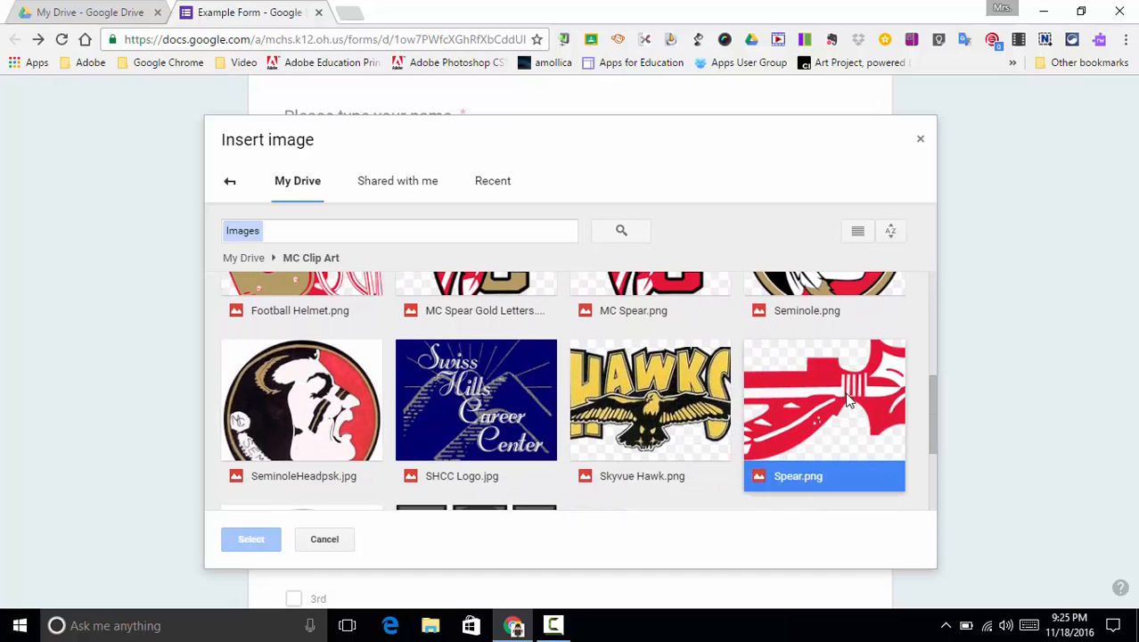
{"action": "left_click", "coordinate": [248, 542]}
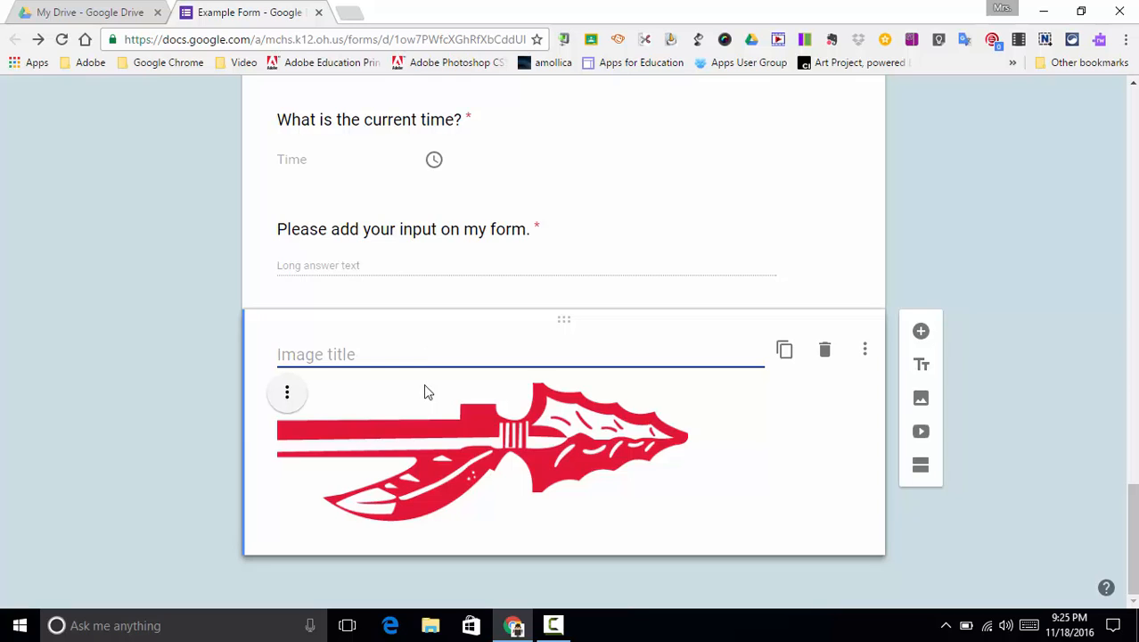
Center-align the spear image and move it to the start of the form, directly above the "Please type your name." question.
{"action": "left_click", "coordinate": [286, 393]}
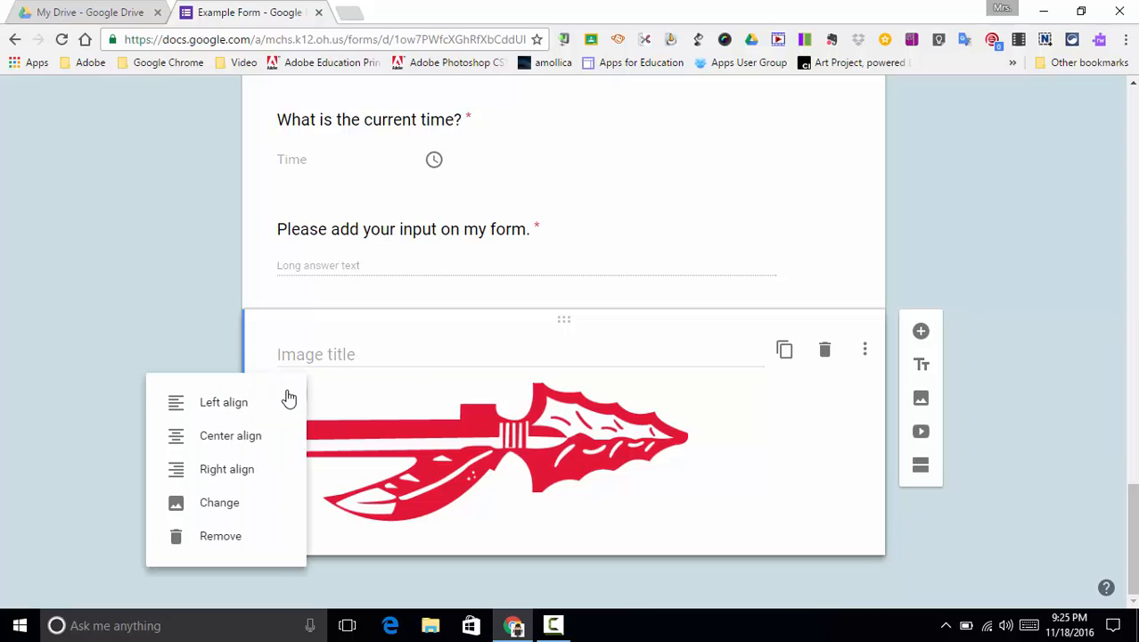
{"action": "left_click", "coordinate": [234, 437]}
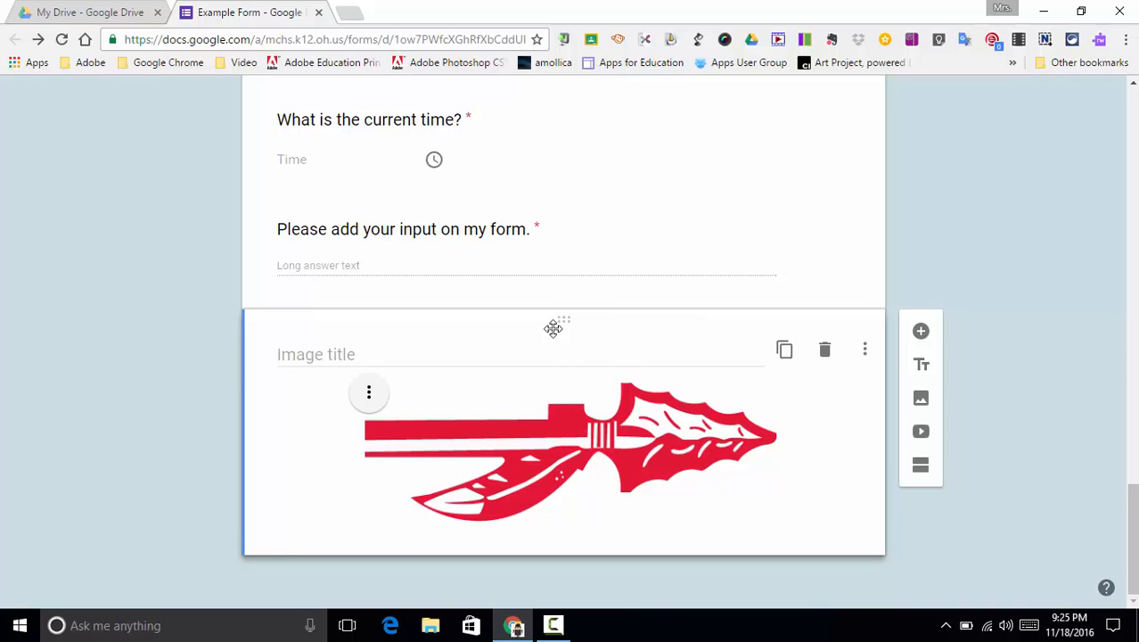
{"action": "left_click_drag", "start_coordinate": [565, 320], "coordinate": [577, 71]}
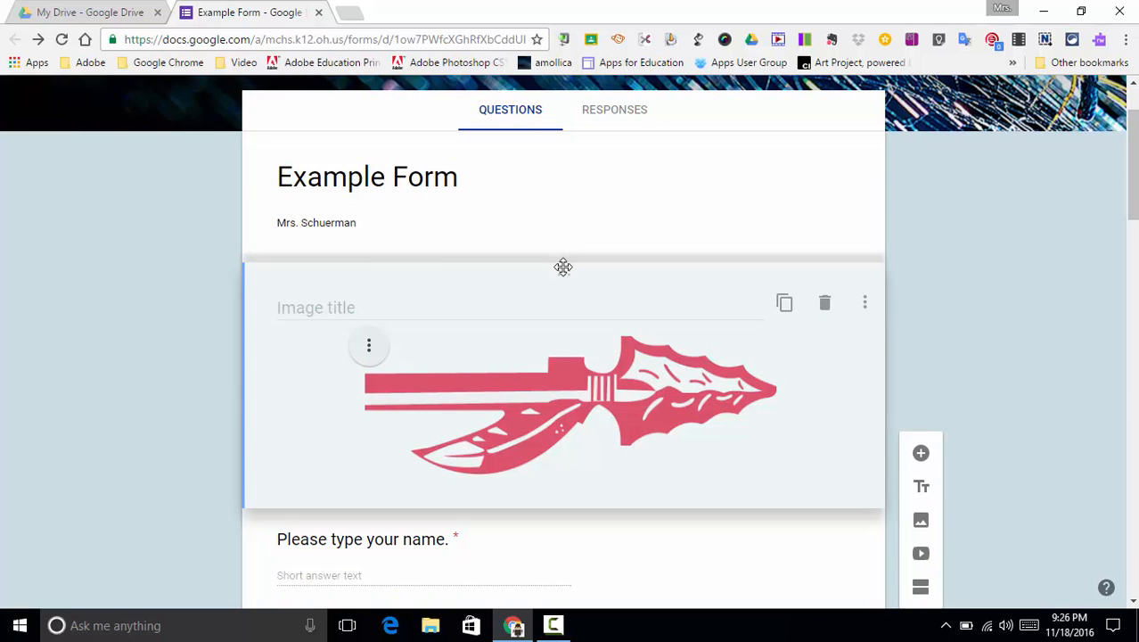
{"action": "left_click", "coordinate": [564, 265]}
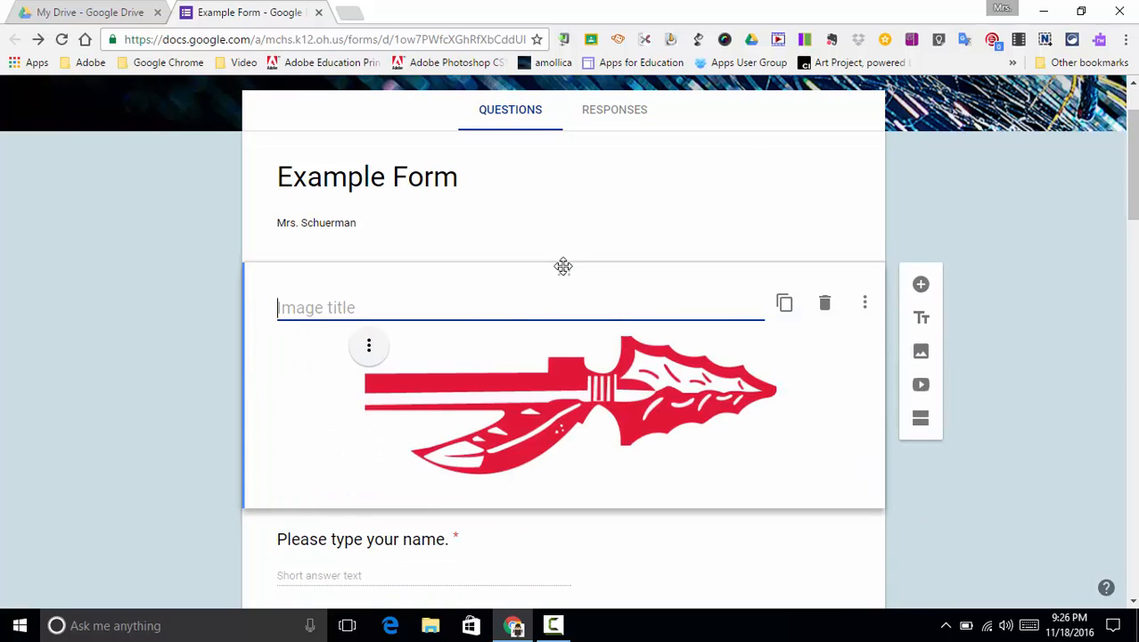
Preview the form again to check how the spear image sits above the first questions, and close the preview.
{"action": "scroll", "coordinate": [934, 145], "scroll_direction": "up", "scroll_amount": 1}
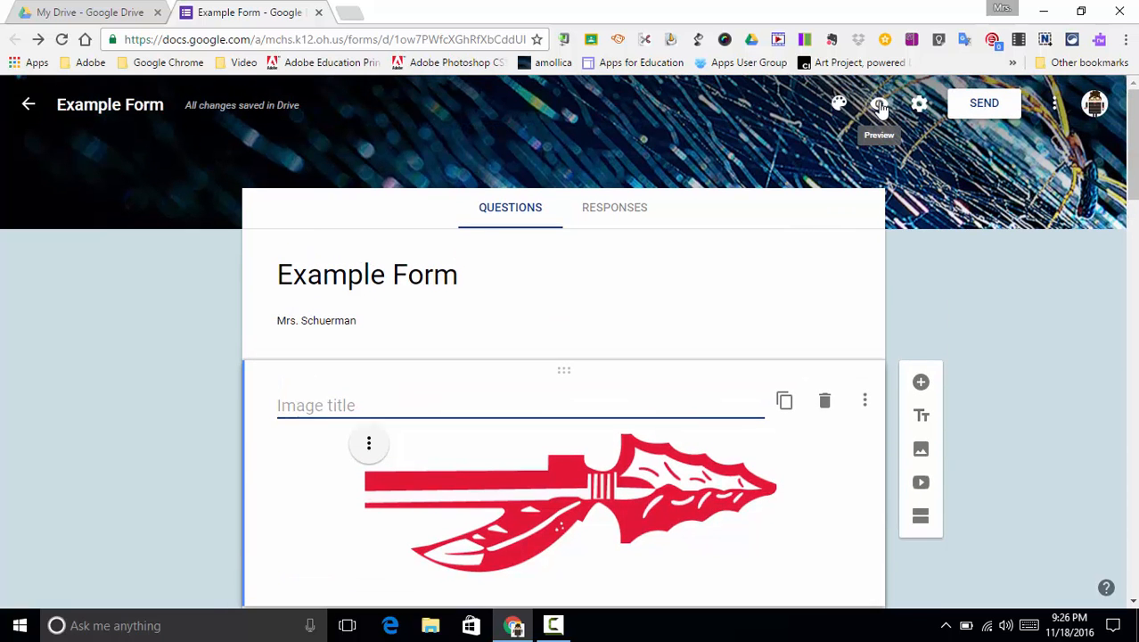
{"action": "left_click", "coordinate": [880, 107]}
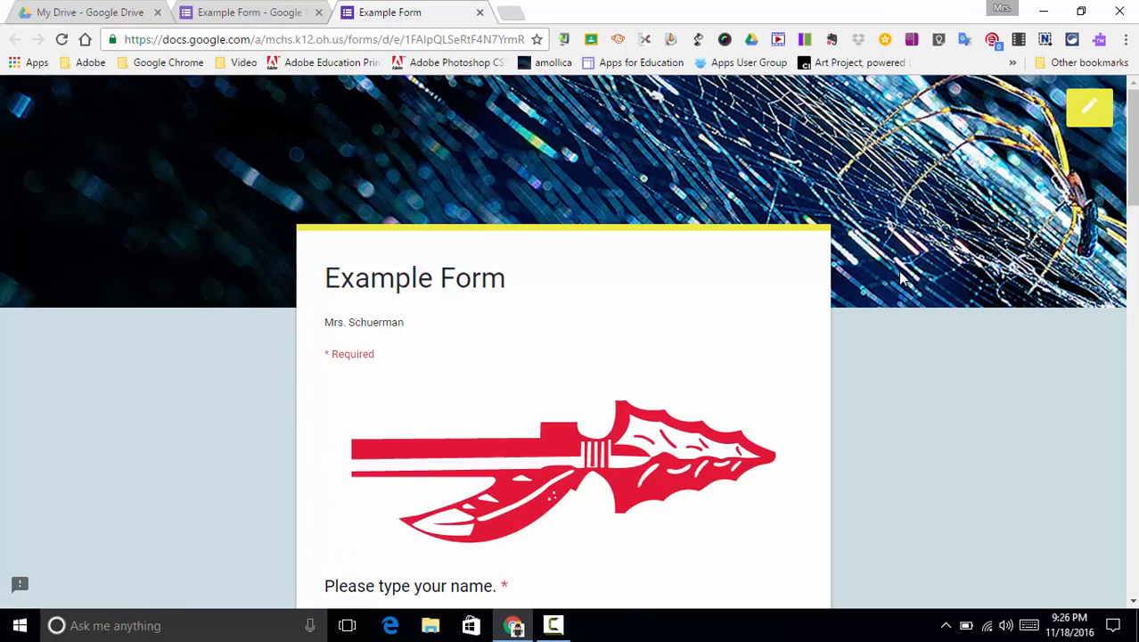
{"action": "scroll", "coordinate": [902, 278], "scroll_direction": "down", "scroll_amount": 2}
{"action": "scroll", "coordinate": [902, 278], "scroll_direction": "up", "scroll_amount": 1}
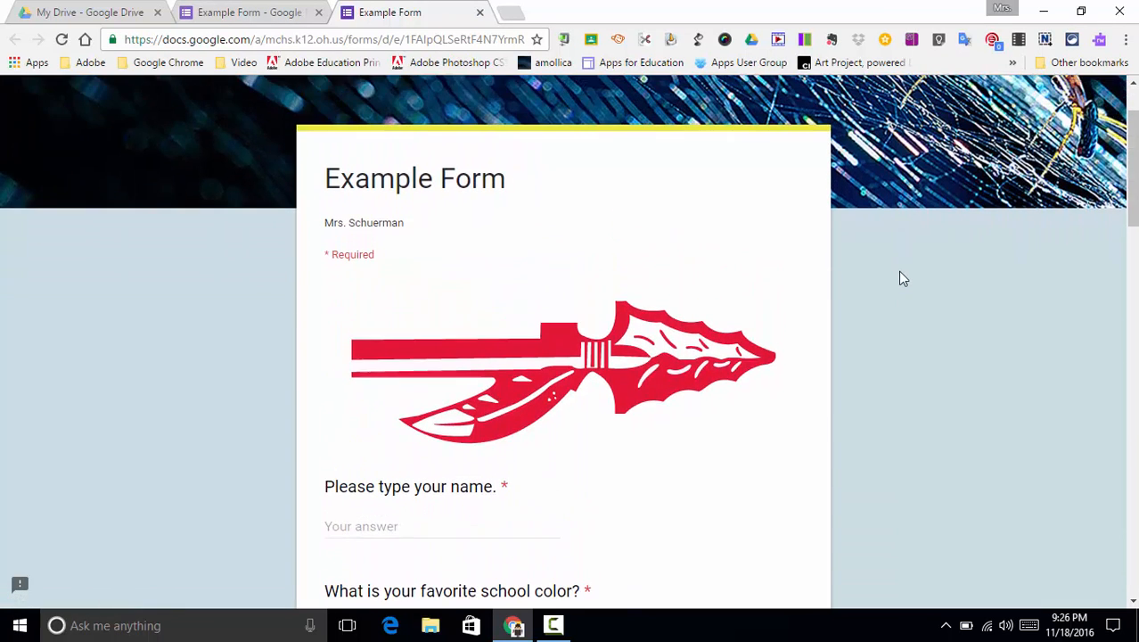
{"action": "scroll", "coordinate": [900, 278], "scroll_direction": "down", "scroll_amount": 5}
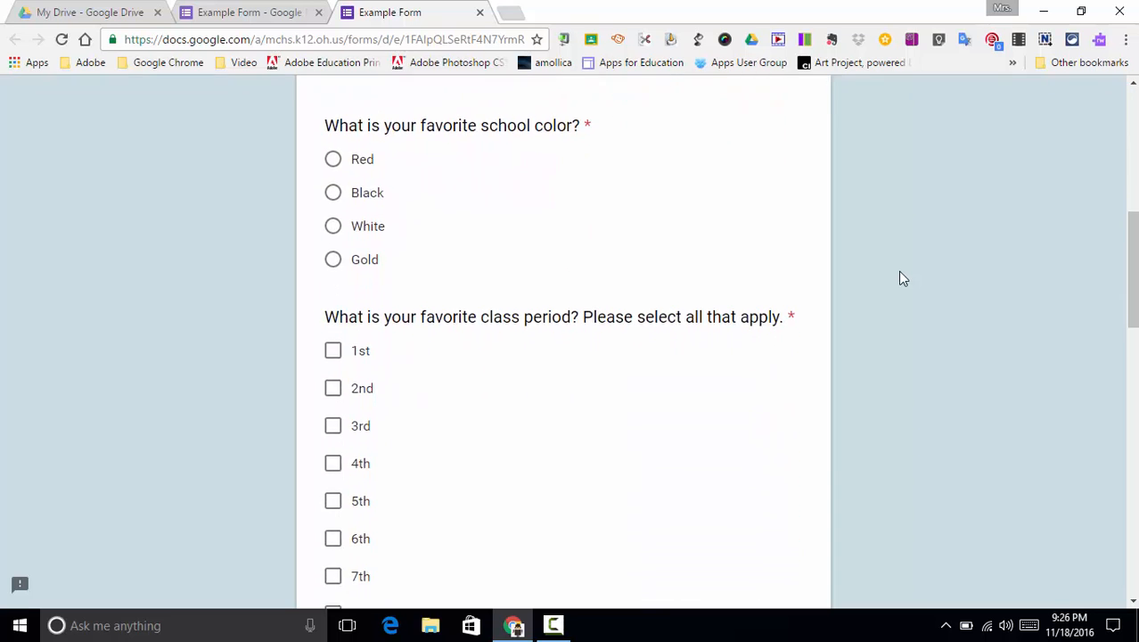
{"action": "scroll", "coordinate": [901, 278], "scroll_direction": "up", "scroll_amount": 5}
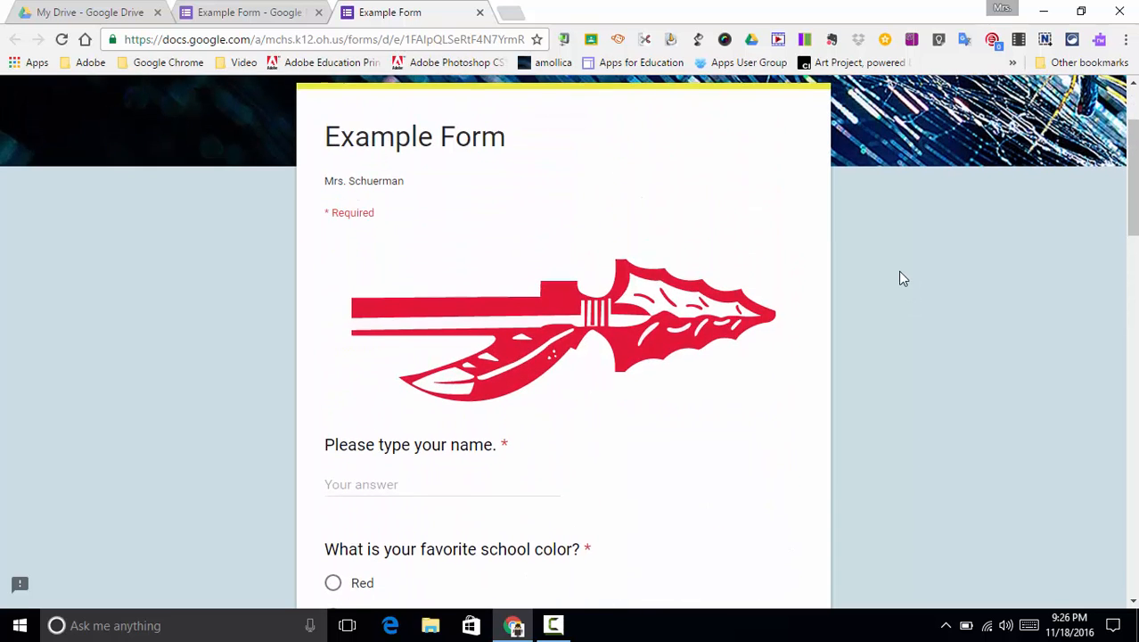
{"action": "scroll", "coordinate": [902, 278], "scroll_direction": "down", "scroll_amount": 6}
{"action": "scroll", "coordinate": [902, 278], "scroll_direction": "up", "scroll_amount": 3}
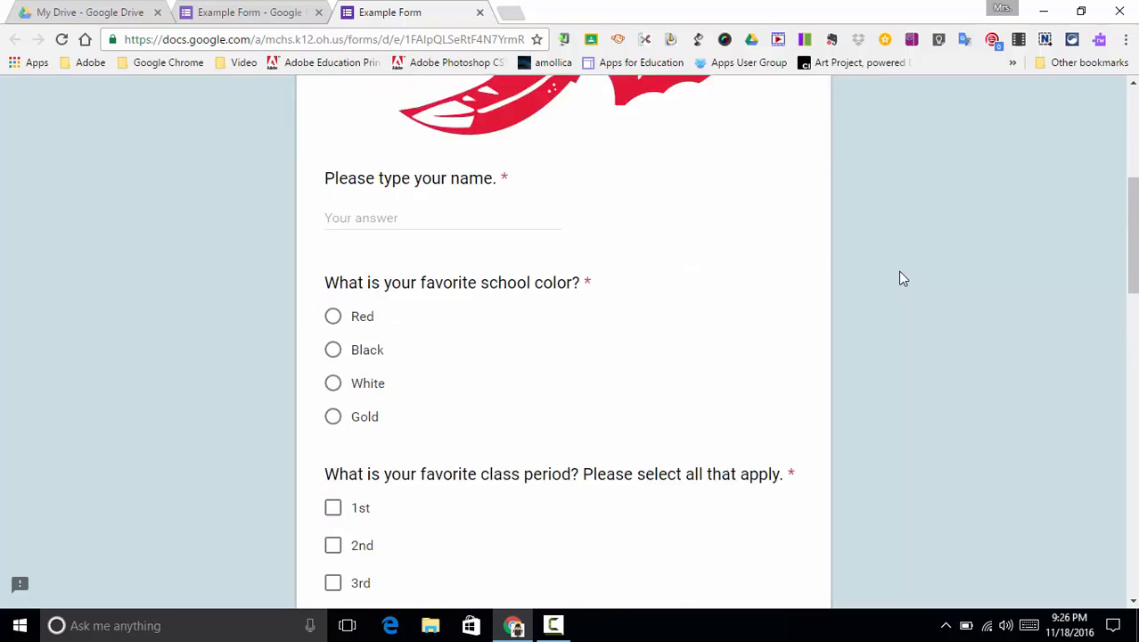
{"action": "scroll", "coordinate": [902, 278], "scroll_direction": "up", "scroll_amount": 5}
{"action": "scroll", "coordinate": [900, 278], "scroll_direction": "down", "scroll_amount": 1}
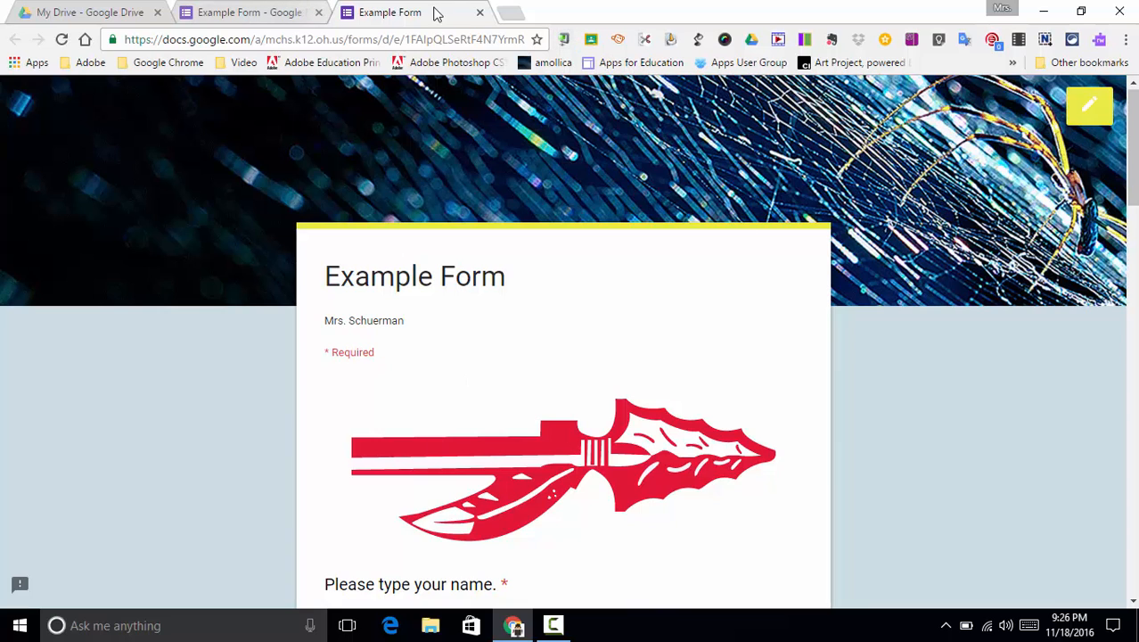
{"action": "left_click", "coordinate": [480, 13]}
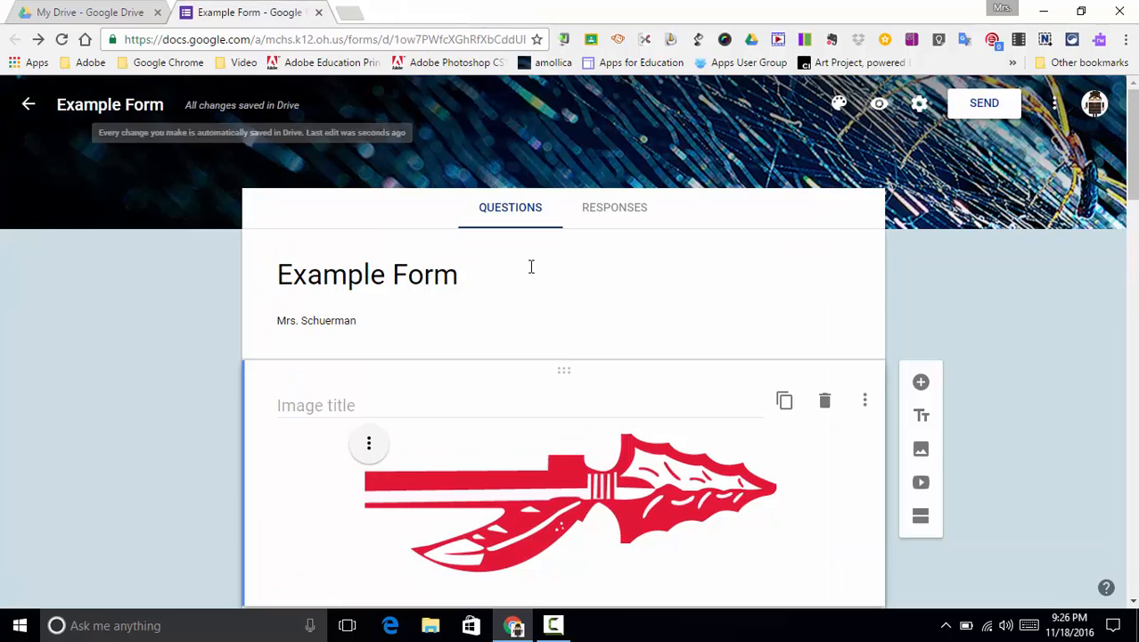
{"action": "scroll", "coordinate": [738, 284], "scroll_direction": "down", "scroll_amount": 6}
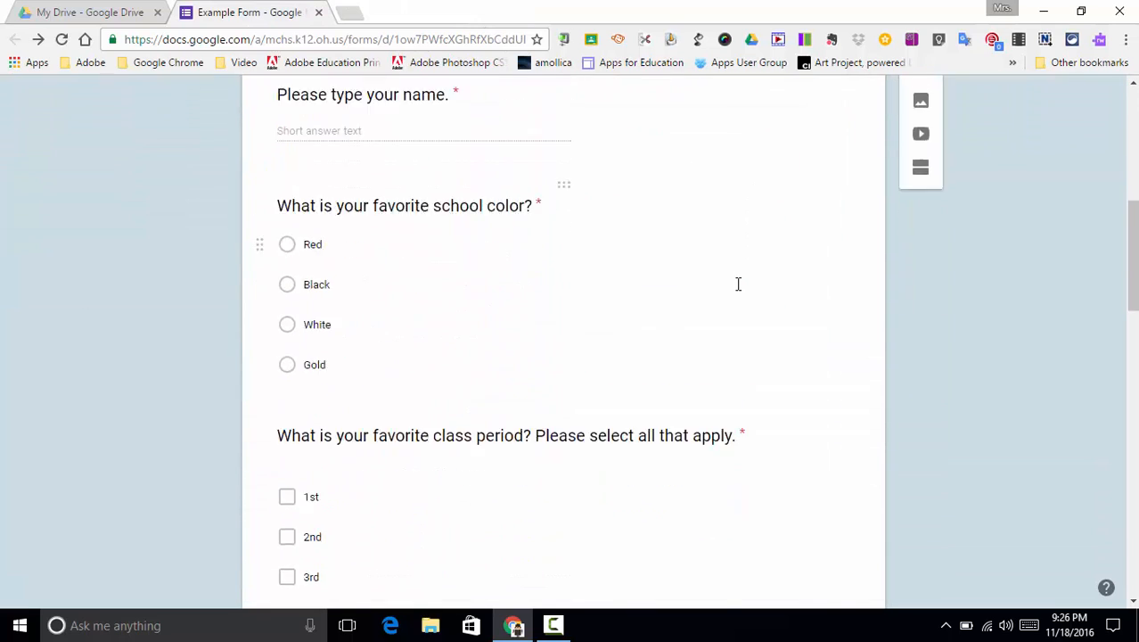
{"action": "scroll", "coordinate": [738, 284], "scroll_direction": "down", "scroll_amount": 15}
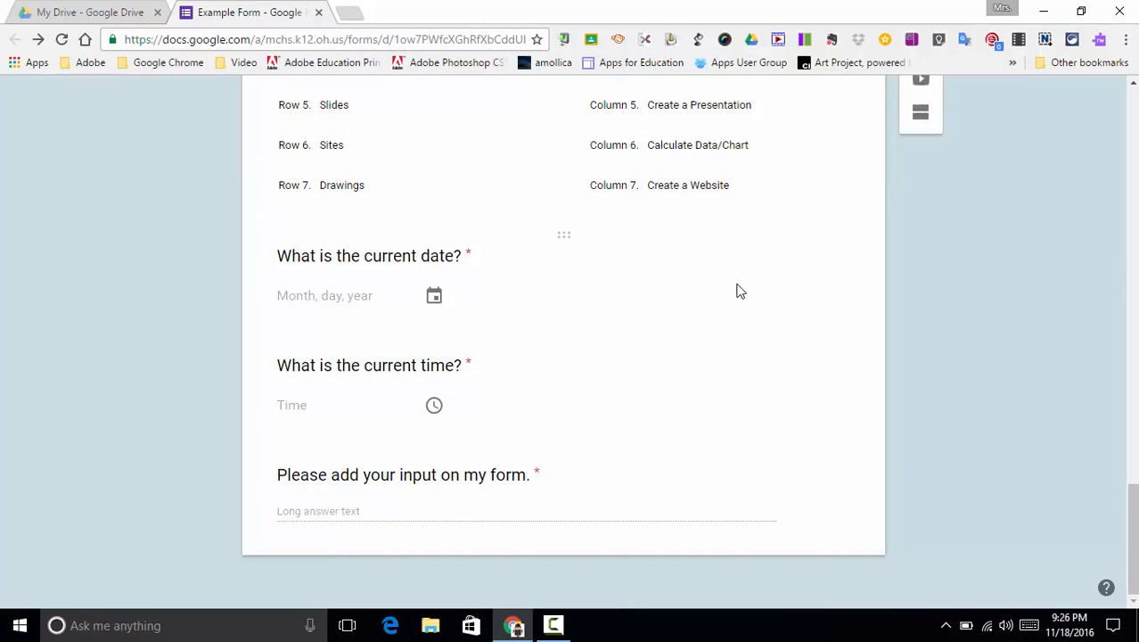
{"action": "scroll", "coordinate": [738, 291], "scroll_direction": "up", "scroll_amount": 15}
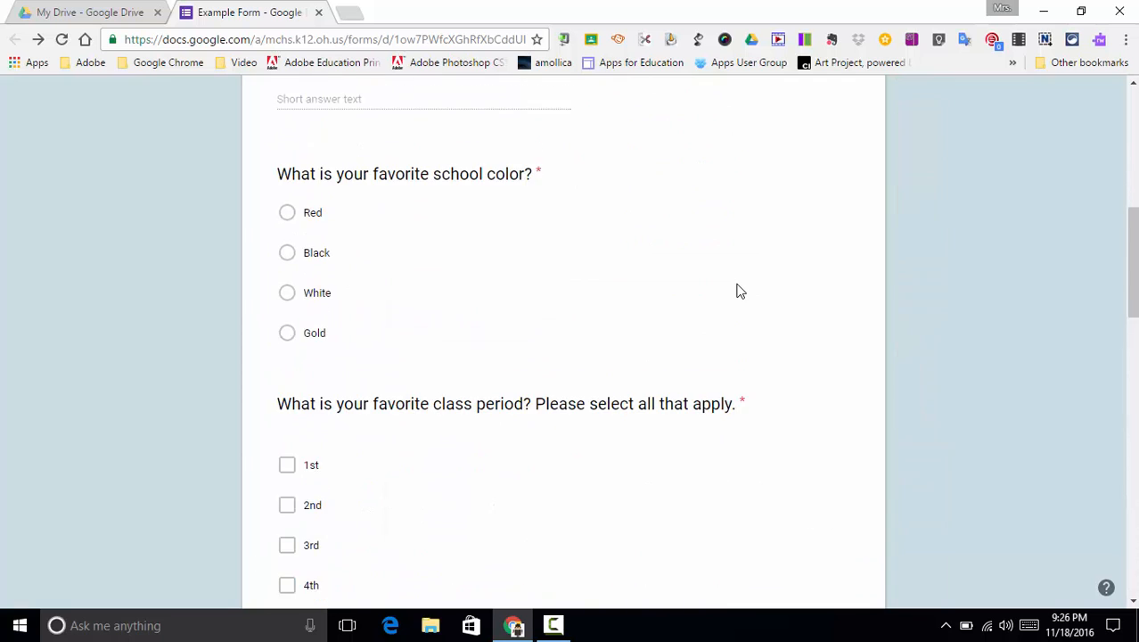
{"action": "scroll", "coordinate": [738, 291], "scroll_direction": "up", "scroll_amount": 8}
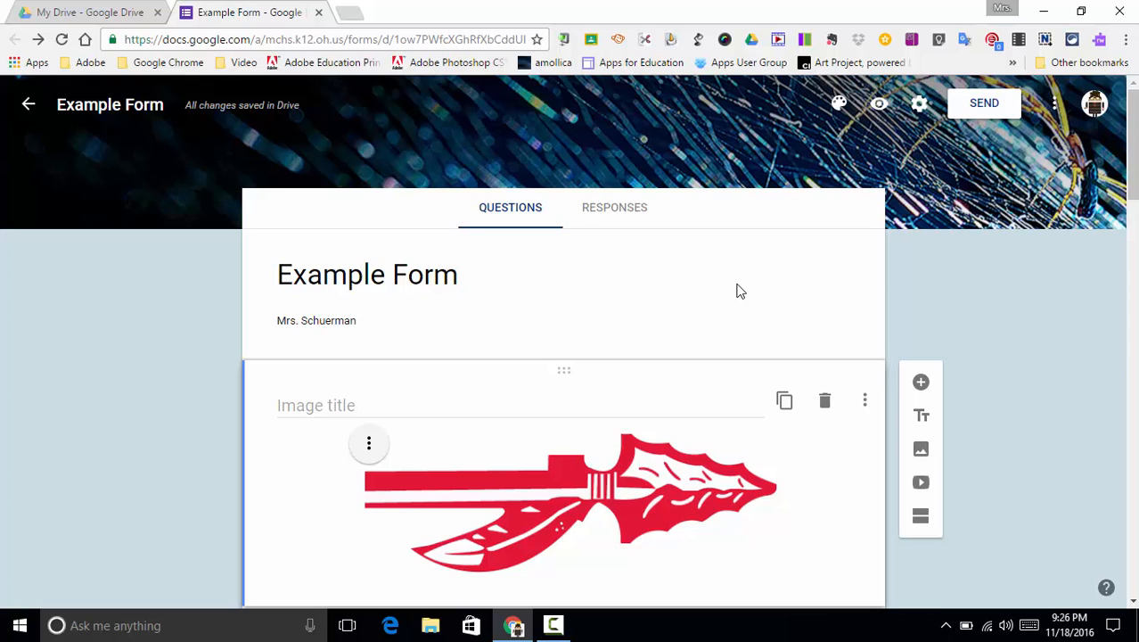
In the form settings, turn off the link to submit another response, set the confirmation message to "Thanks! Have a great day!" and save.
{"action": "left_click", "coordinate": [921, 111]}
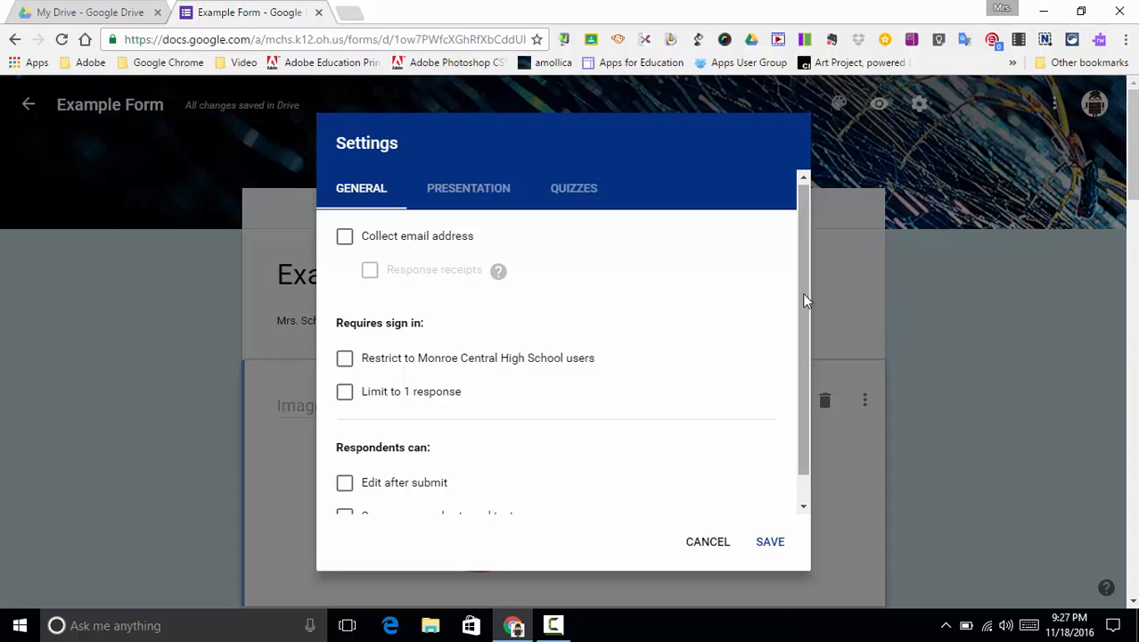
{"action": "scroll", "coordinate": [804, 295], "scroll_direction": "down", "scroll_amount": 1}
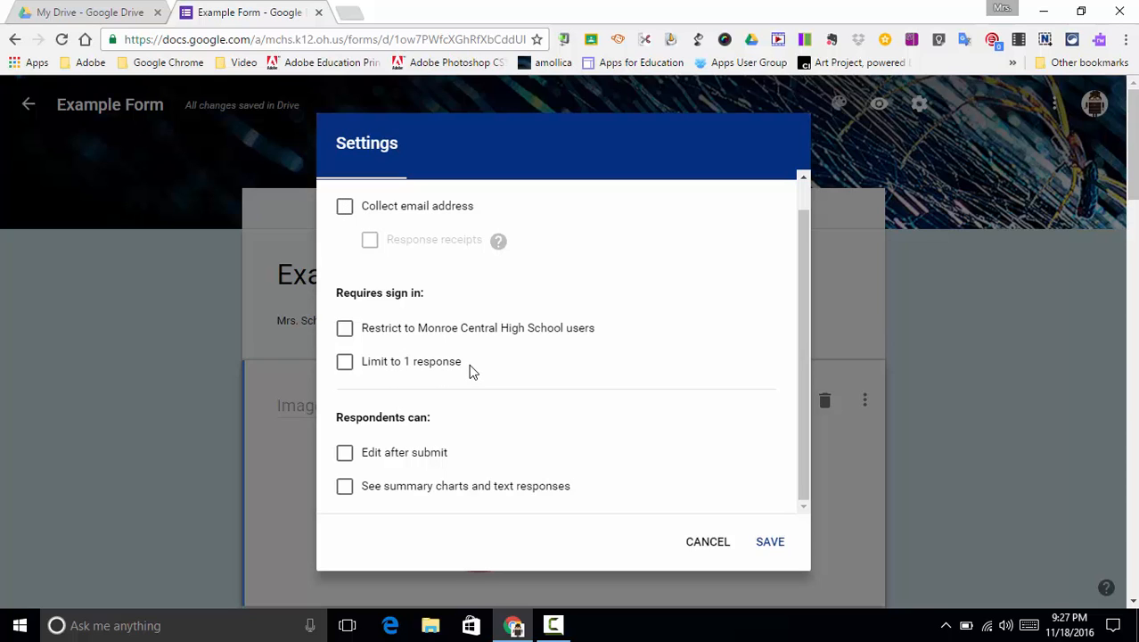
{"action": "scroll", "coordinate": [473, 372], "scroll_direction": "up", "scroll_amount": 1}
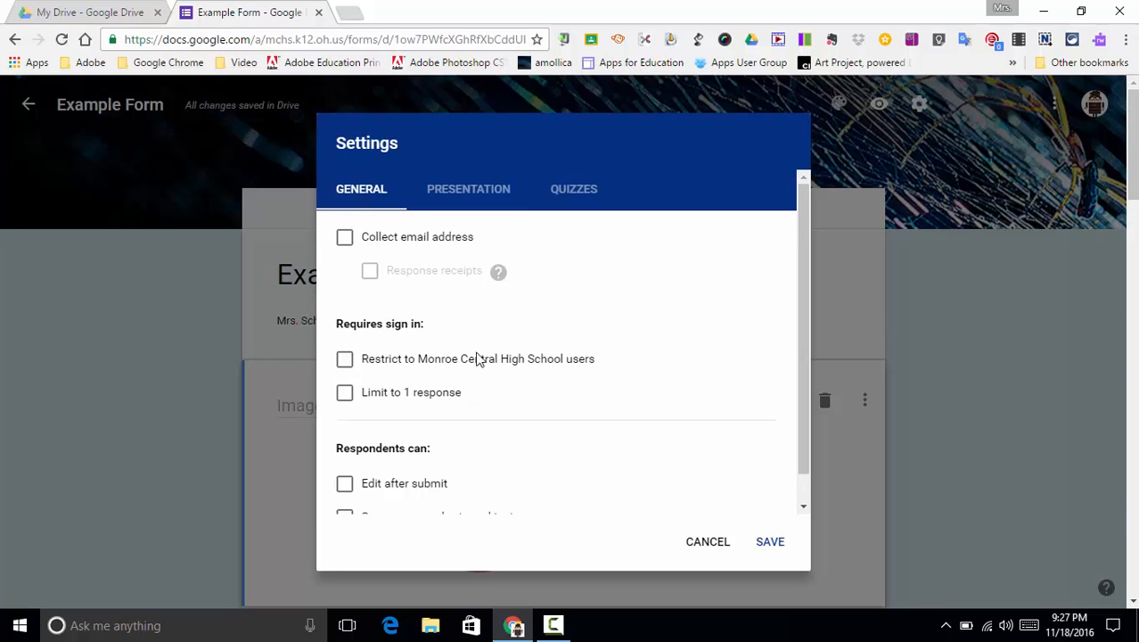
{"action": "left_click", "coordinate": [462, 199]}
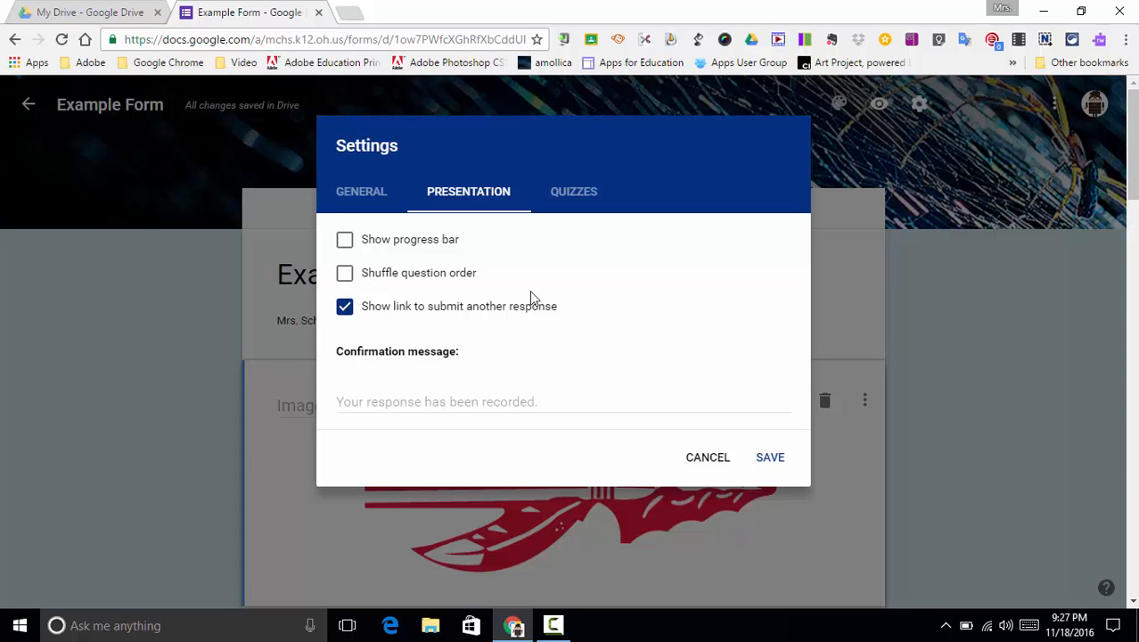
{"action": "left_click", "coordinate": [345, 309]}
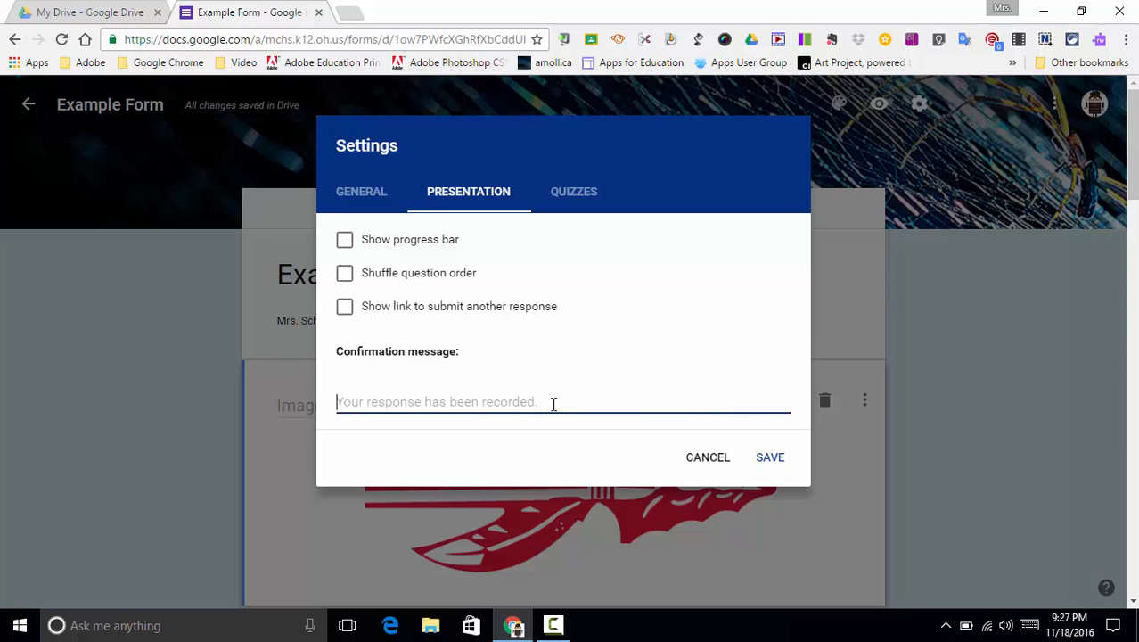
{"action": "type", "text": "Thanks"}
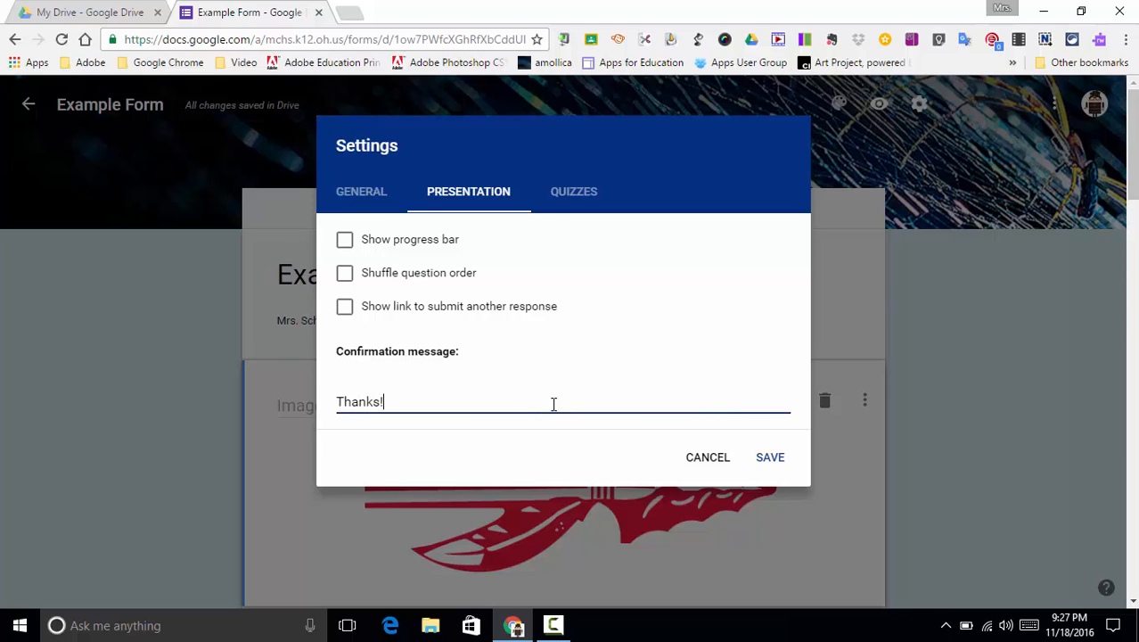
{"action": "type", "text": "!  Have a great day!"}
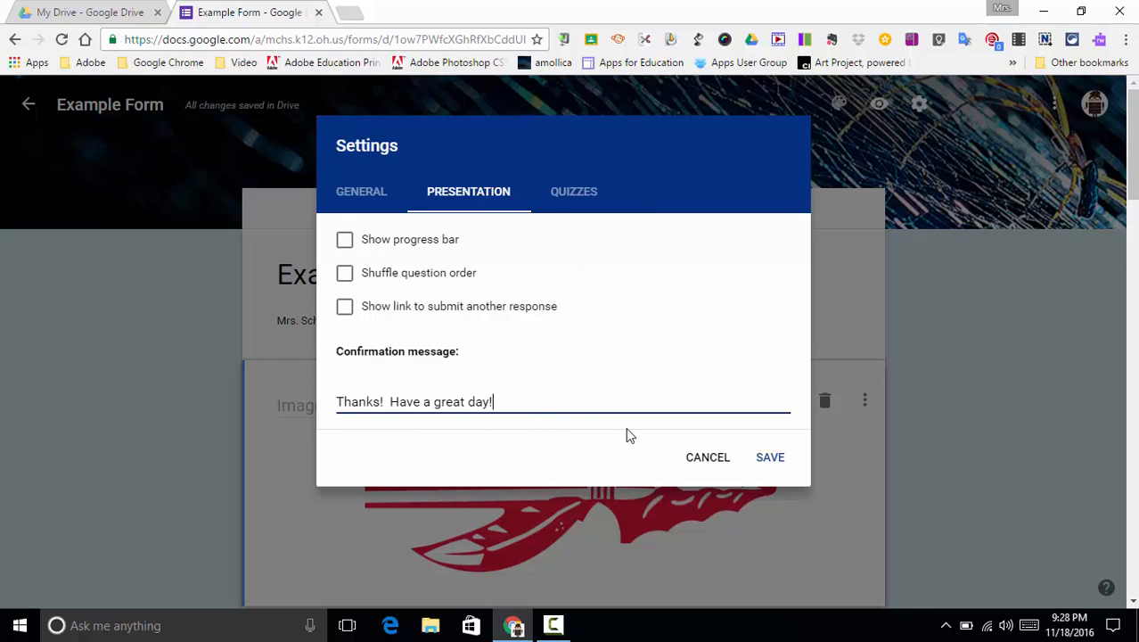
{"action": "left_click", "coordinate": [772, 460]}
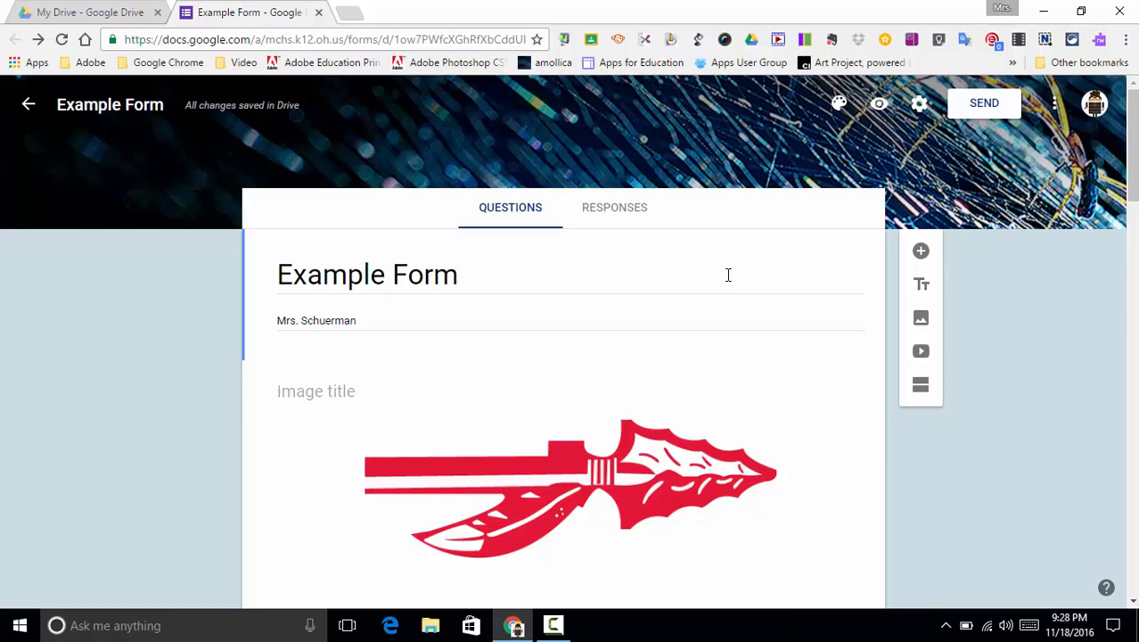
Create a new spreadsheet named "Example Form (Responses)" to collect the form's responses, and return to the form's questions.
{"action": "left_click", "coordinate": [622, 215]}
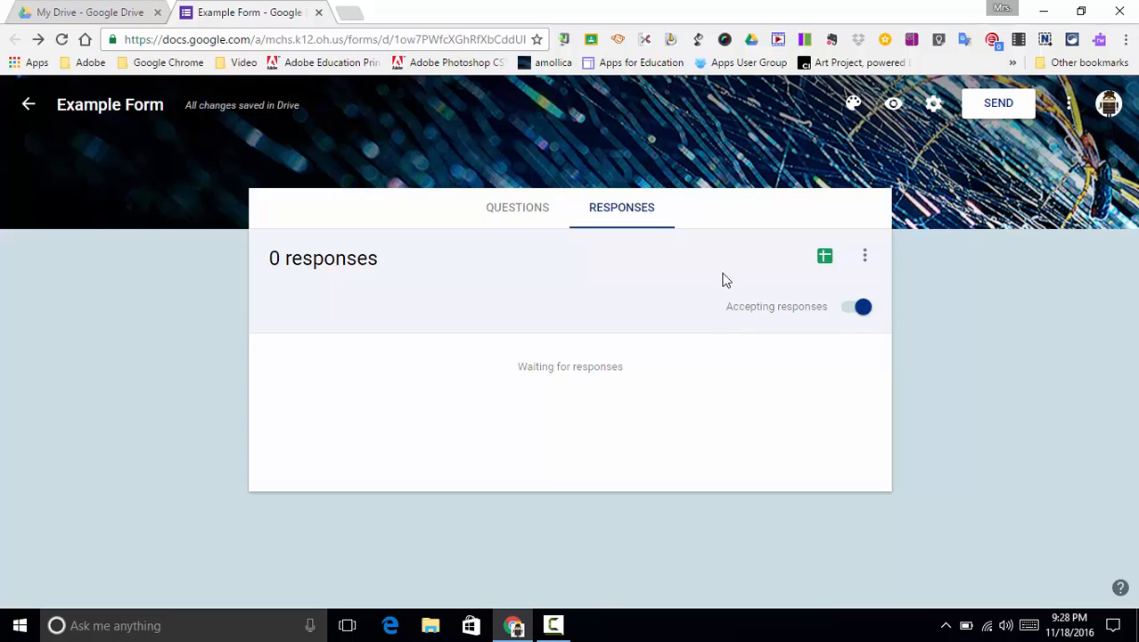
{"action": "left_click", "coordinate": [826, 259]}
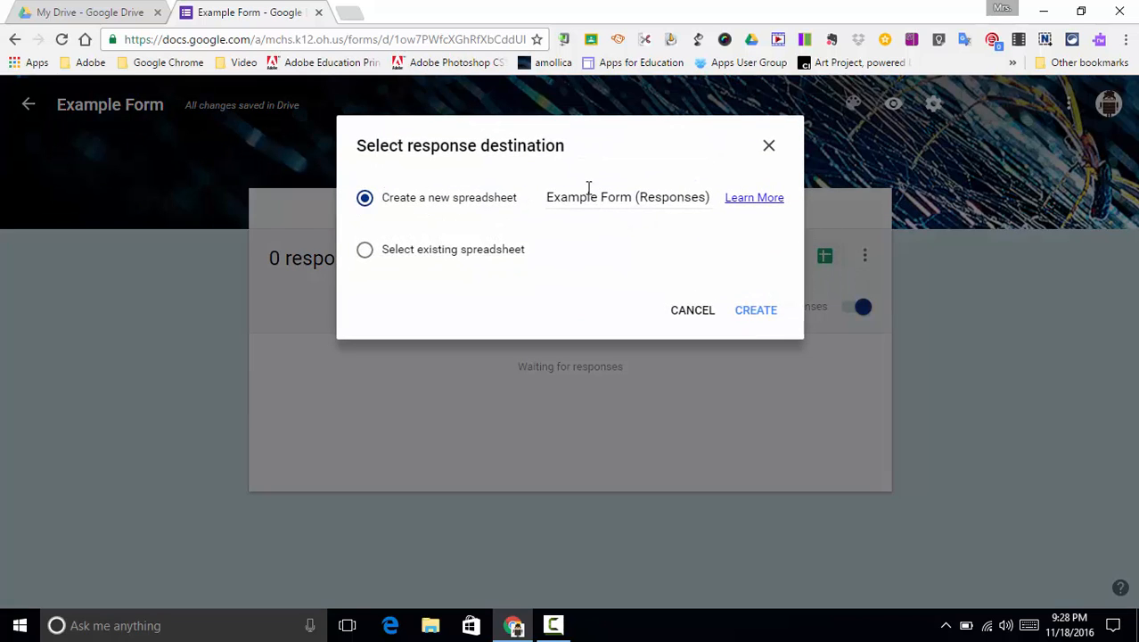
{"action": "left_click", "coordinate": [755, 311]}
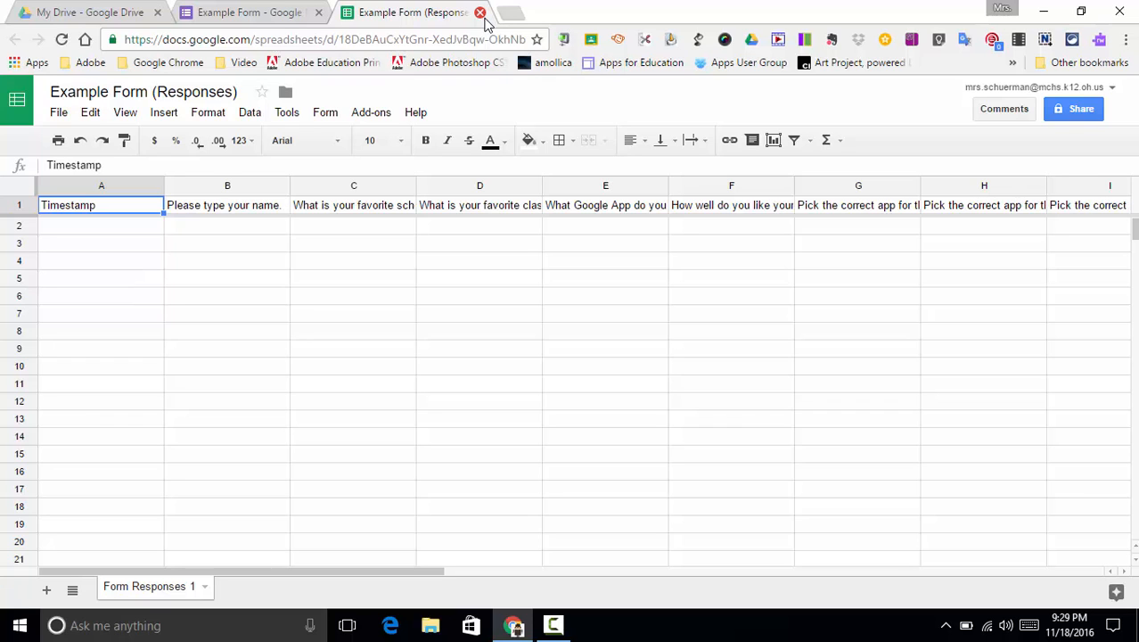
{"action": "left_click", "coordinate": [254, 15]}
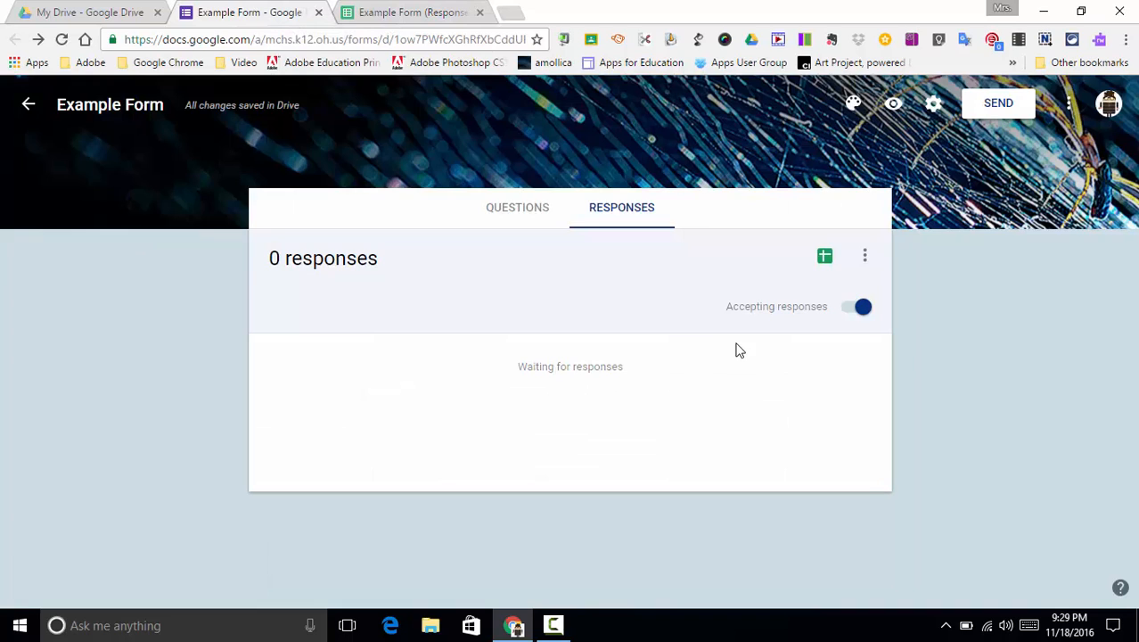
{"action": "left_click", "coordinate": [521, 209]}
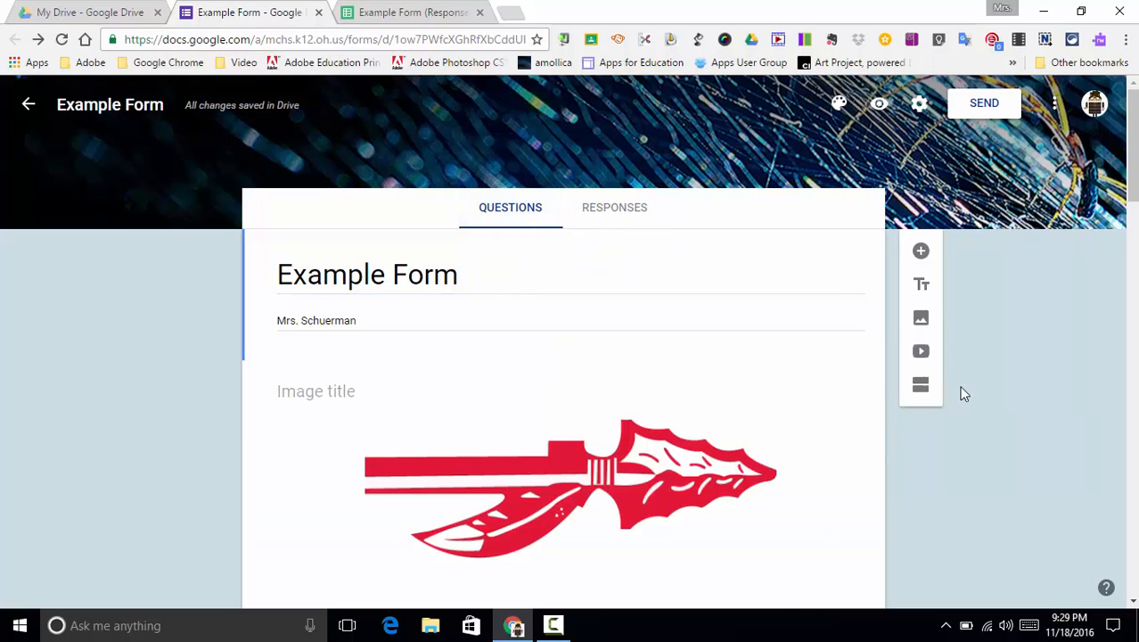
{"action": "left_click", "coordinate": [921, 354]}
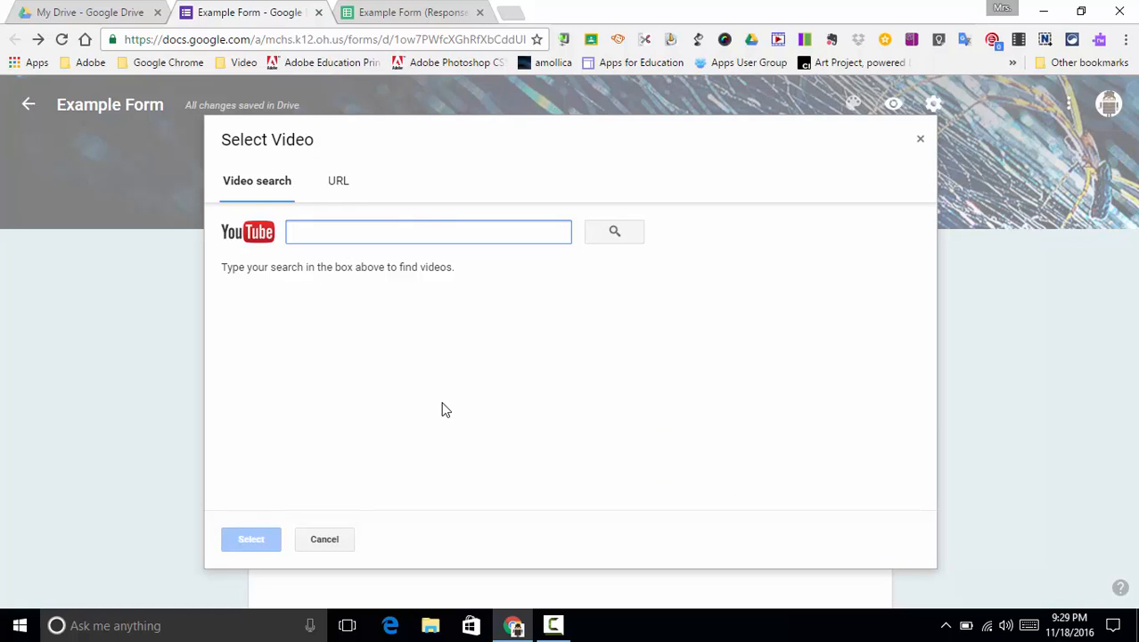
{"action": "left_click", "coordinate": [319, 541]}
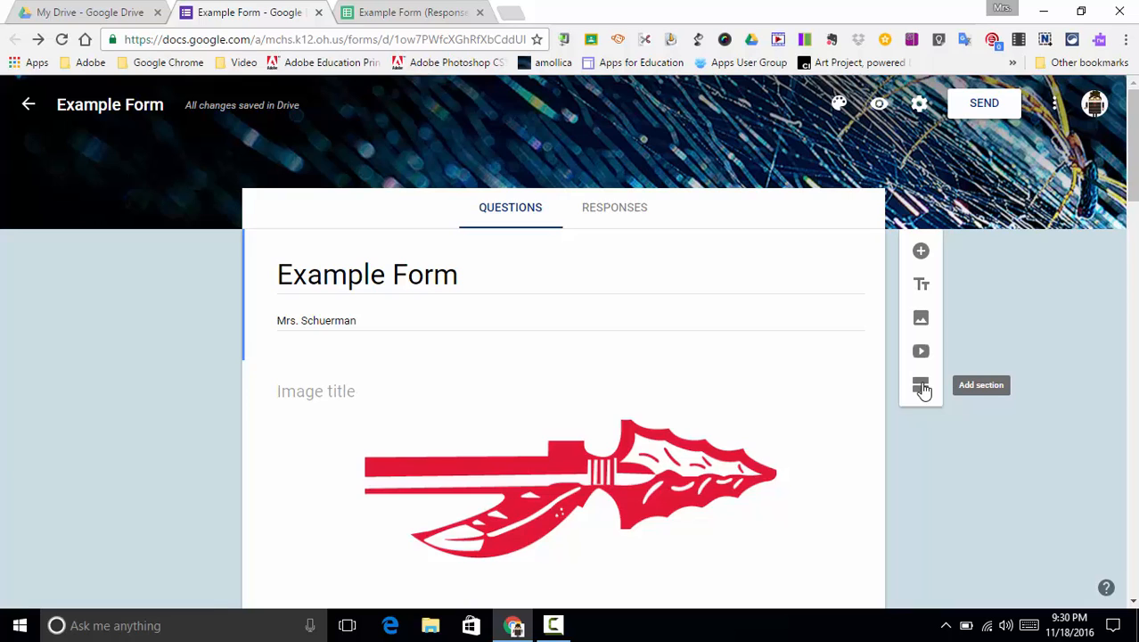
{"action": "left_click", "coordinate": [1055, 104]}
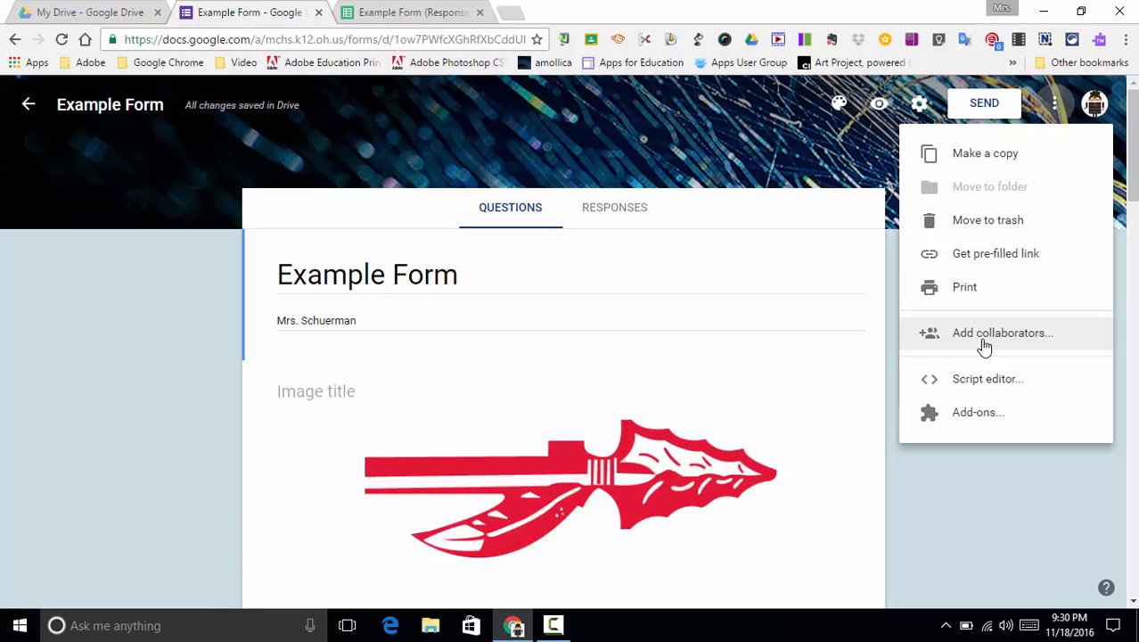
{"action": "left_click", "coordinate": [1056, 105]}
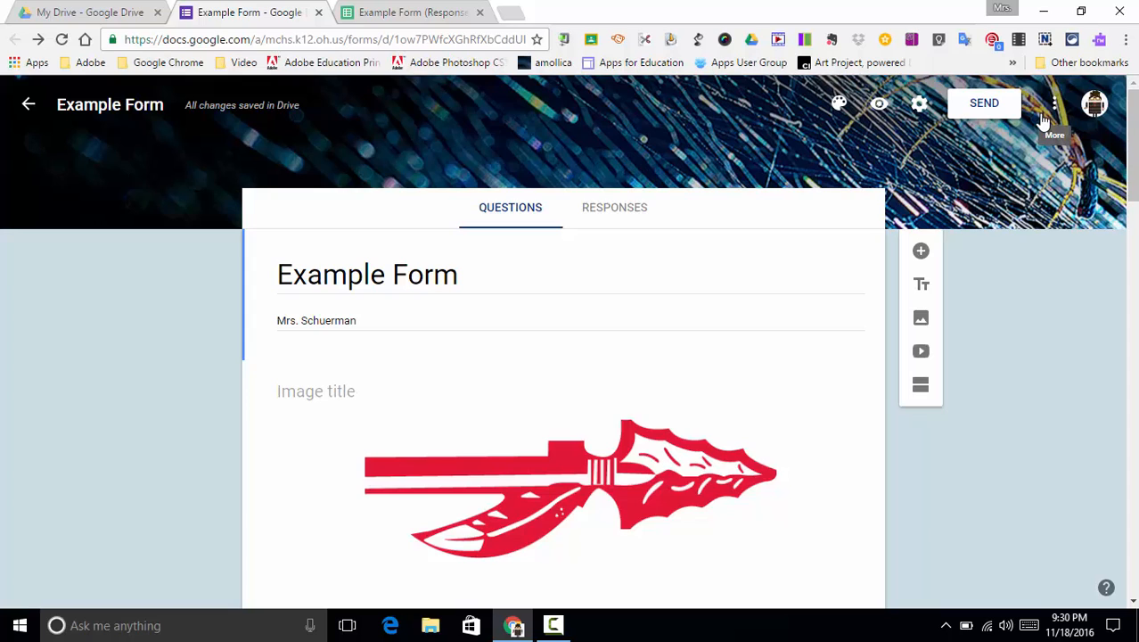
Preview the form, enter the respondent's name and choose Black as the favorite school color.
{"action": "left_click", "coordinate": [879, 105]}
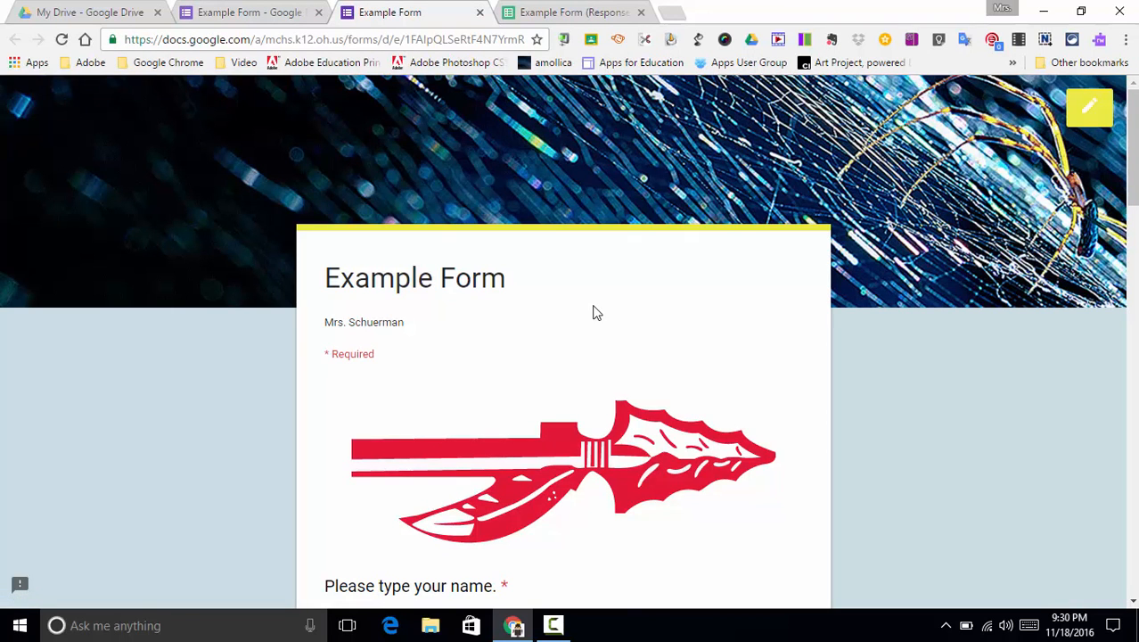
{"action": "scroll", "coordinate": [596, 311], "scroll_direction": "down", "scroll_amount": 3}
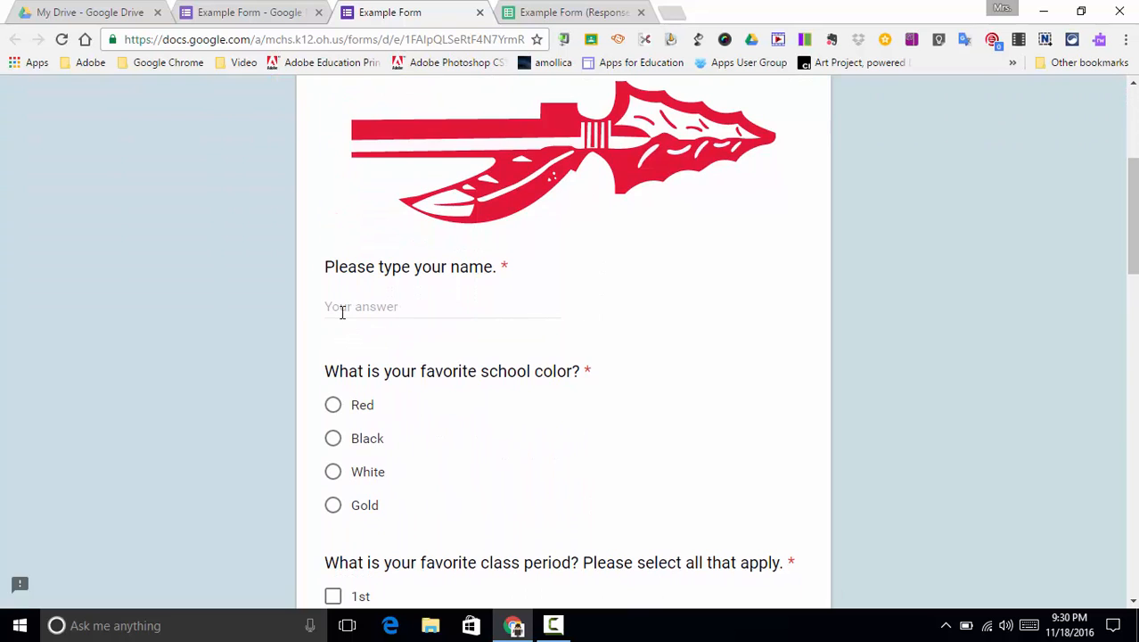
{"action": "left_click", "coordinate": [337, 309]}
{"action": "type", "text": "Mrs. "}
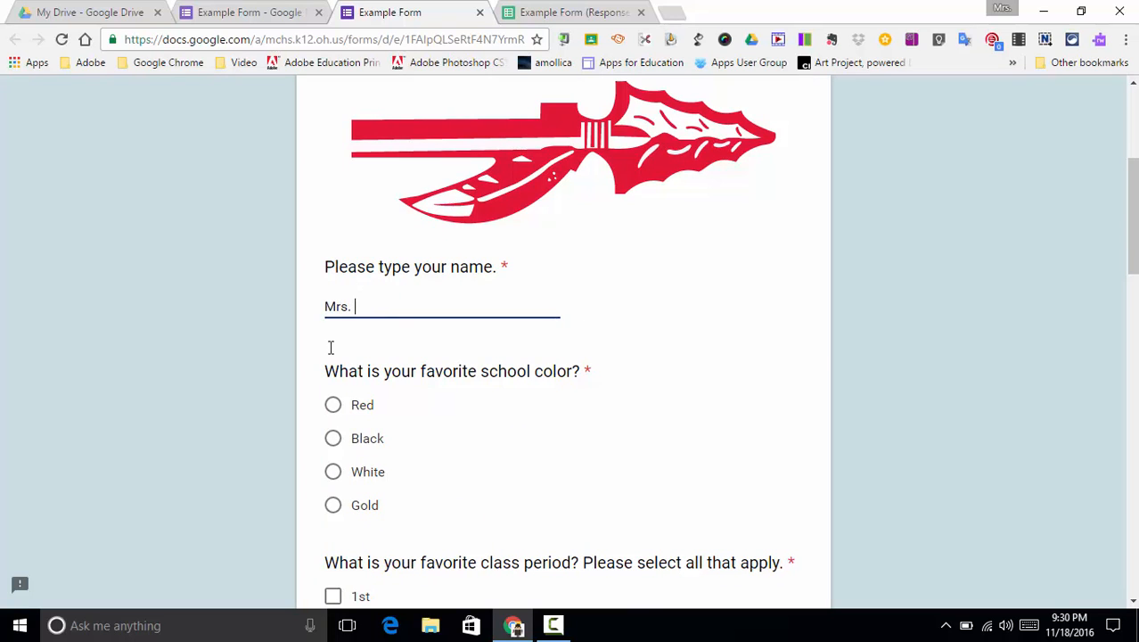
{"action": "type", "text": "Schuerman"}
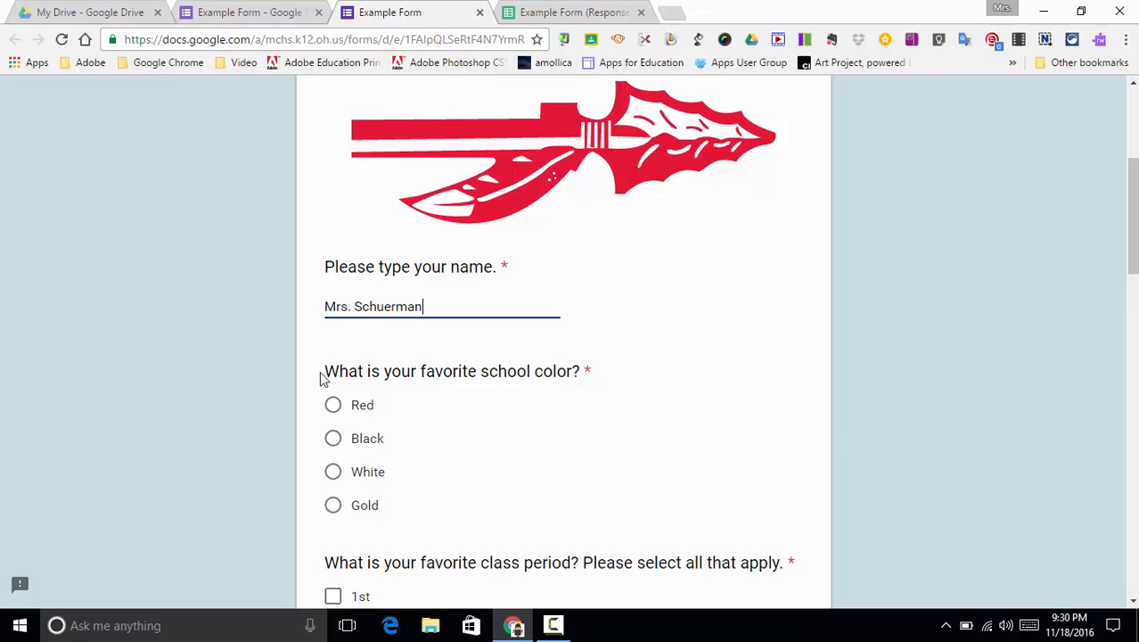
{"action": "scroll", "coordinate": [323, 379], "scroll_direction": "down", "scroll_amount": 1}
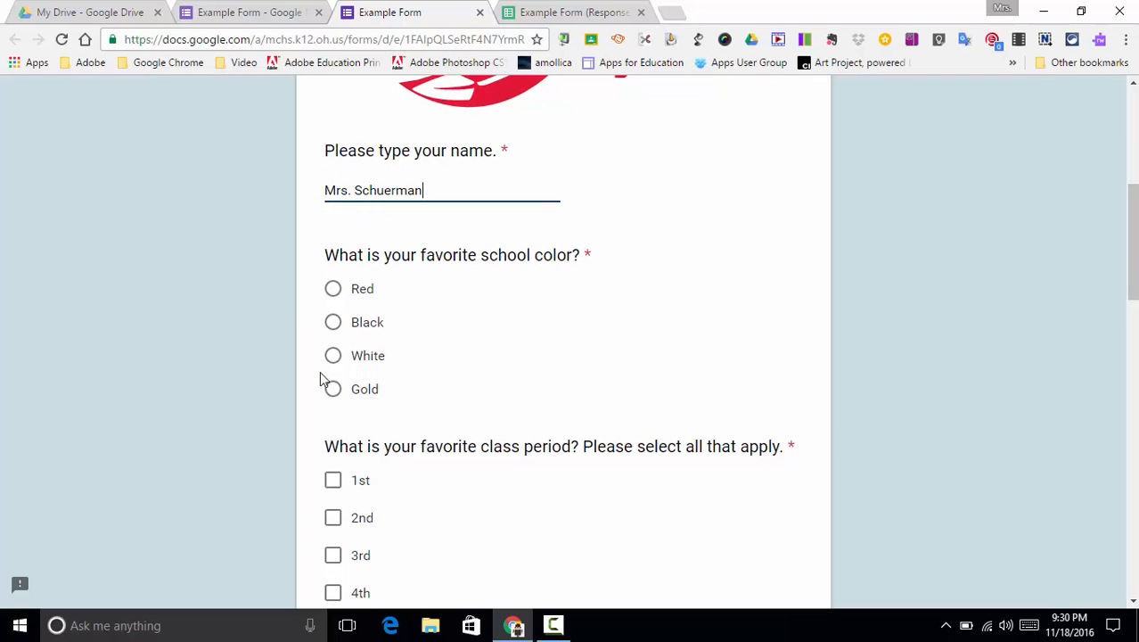
{"action": "left_click", "coordinate": [333, 322]}
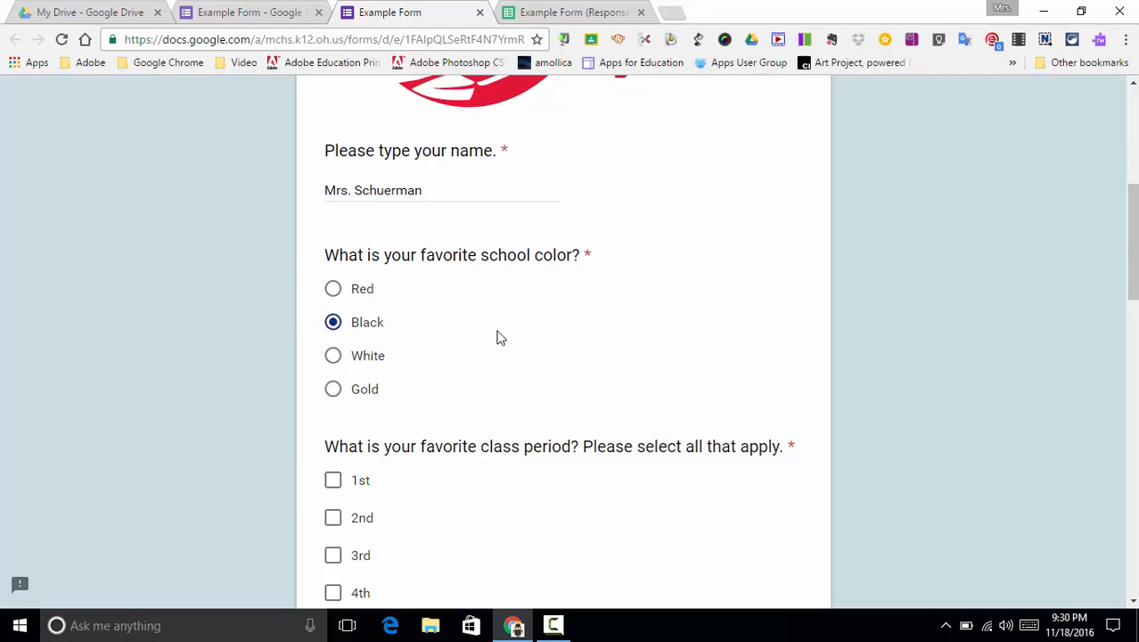
Select 1st, 2nd, 4th and 6th as the favorite class periods.
{"action": "scroll", "coordinate": [498, 337], "scroll_direction": "down", "scroll_amount": 4}
{"action": "scroll", "coordinate": [498, 337], "scroll_direction": "up", "scroll_amount": 1}
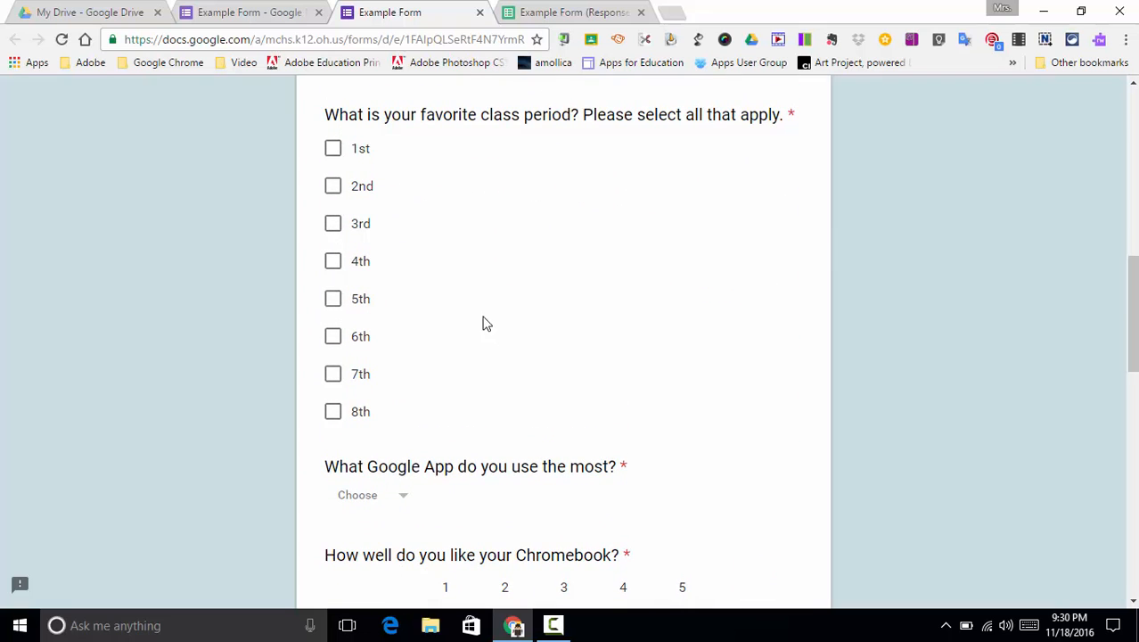
{"action": "left_click", "coordinate": [334, 154]}
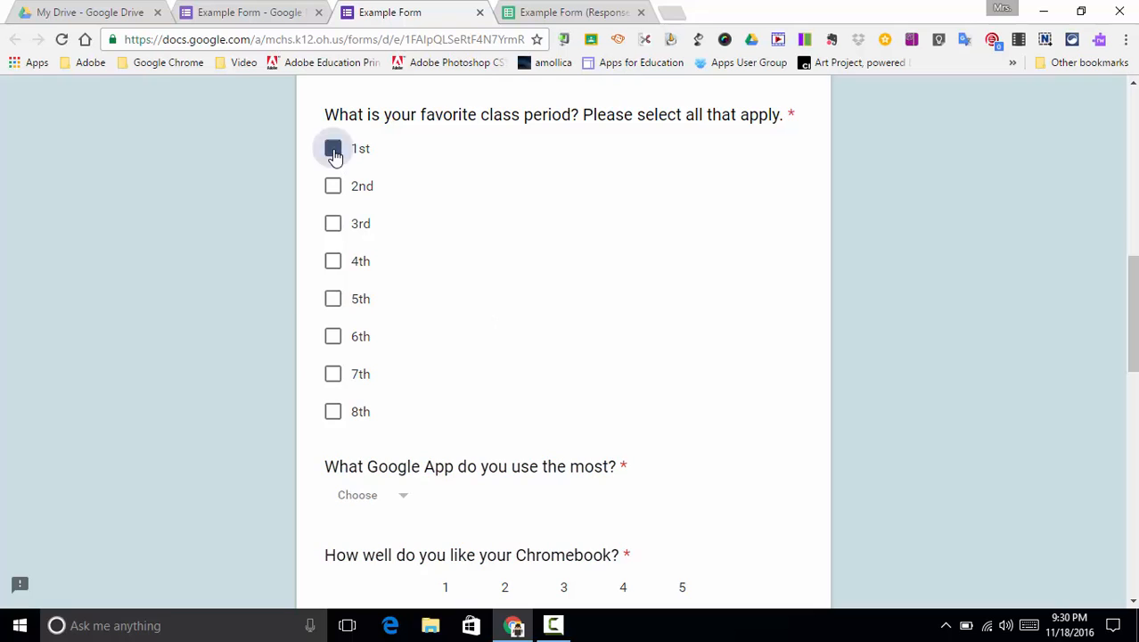
{"action": "left_click", "coordinate": [333, 190]}
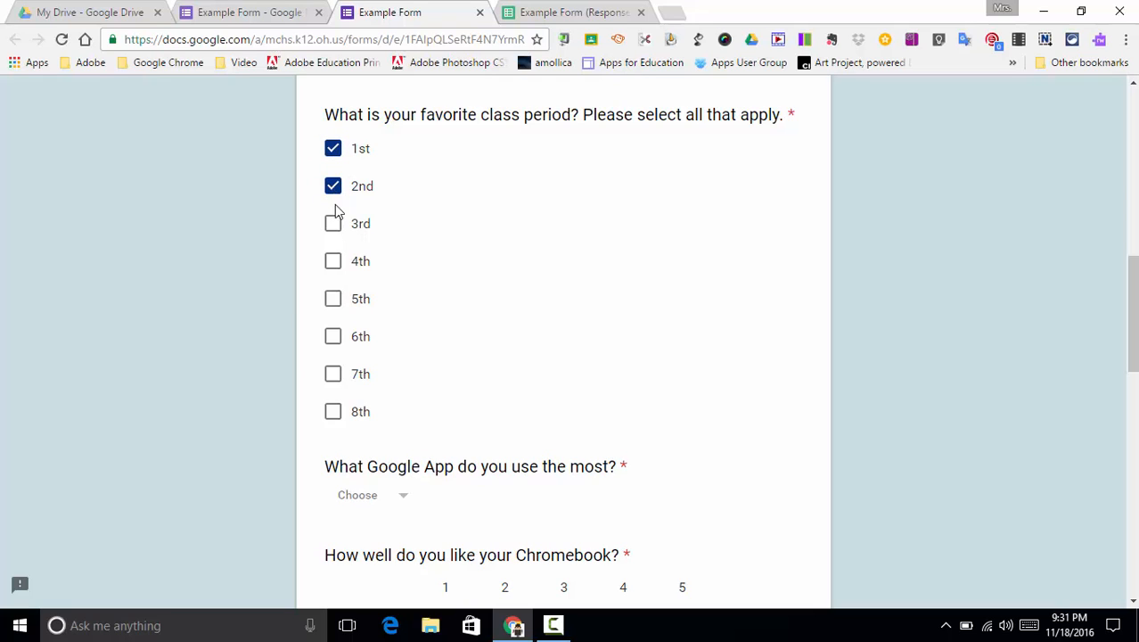
{"action": "left_click", "coordinate": [331, 268]}
{"action": "left_click", "coordinate": [333, 340]}
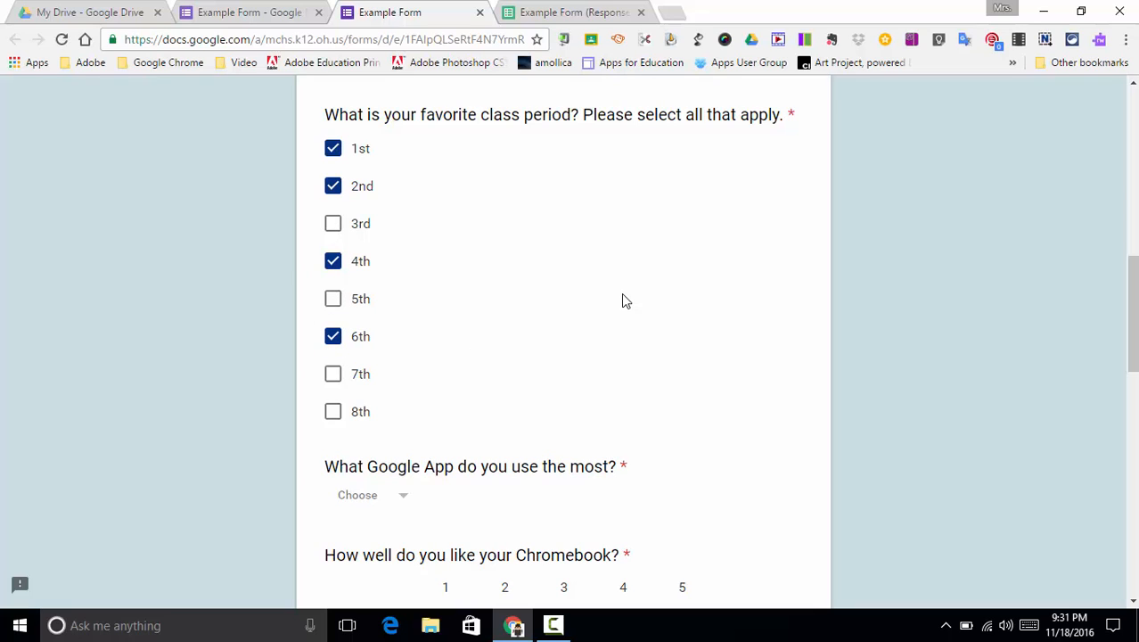
Choose Drawings as the most used Google App and rate the Chromebook 5 on the Fight It to Love It scale.
{"action": "scroll", "coordinate": [624, 300], "scroll_direction": "down", "scroll_amount": 3}
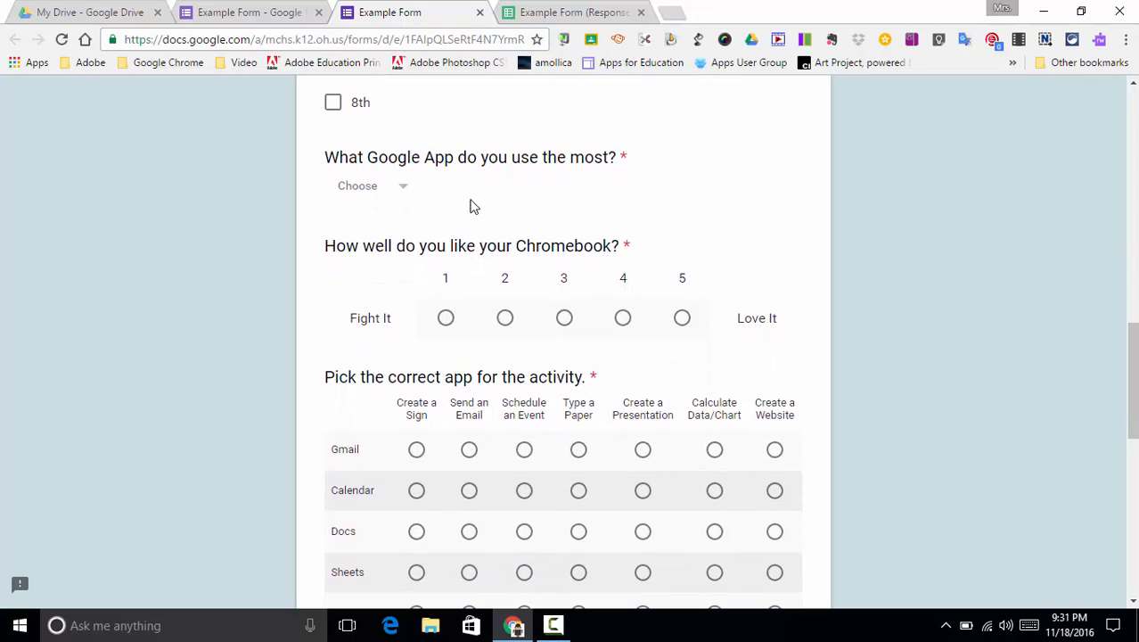
{"action": "left_click", "coordinate": [405, 193]}
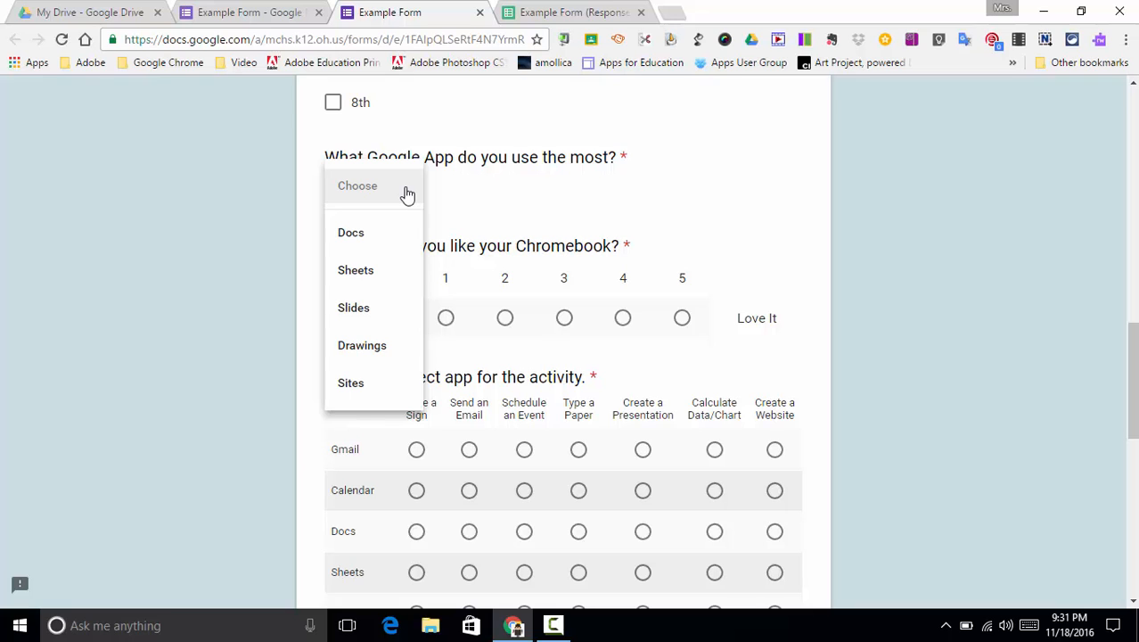
{"action": "left_click", "coordinate": [361, 346]}
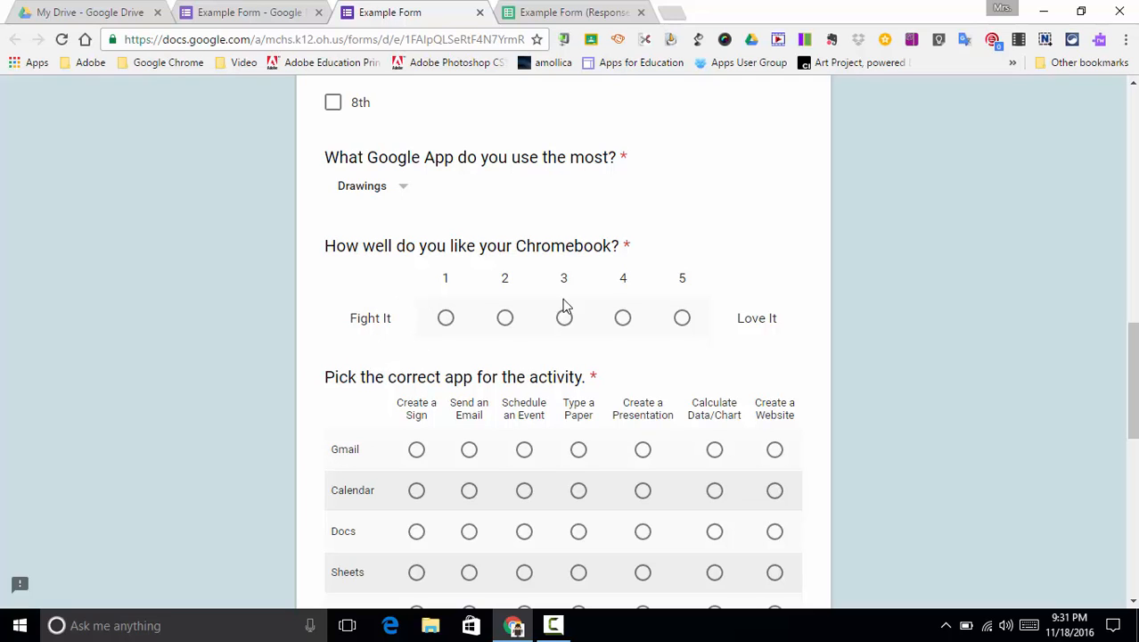
{"action": "scroll", "coordinate": [661, 230], "scroll_direction": "down", "scroll_amount": 3}
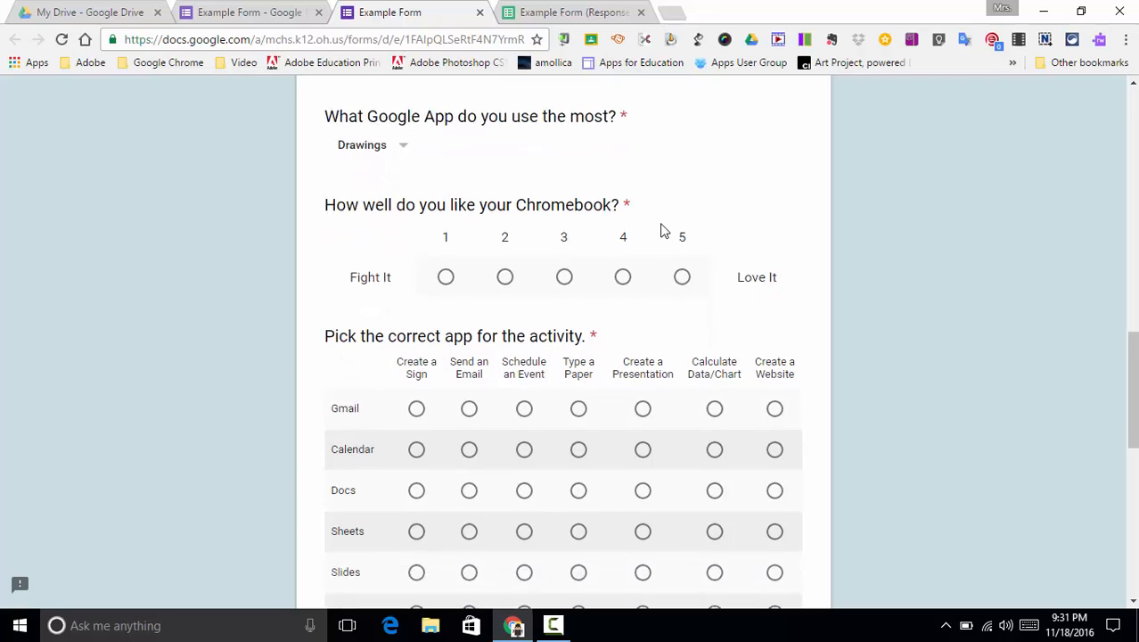
{"action": "left_click", "coordinate": [683, 182]}
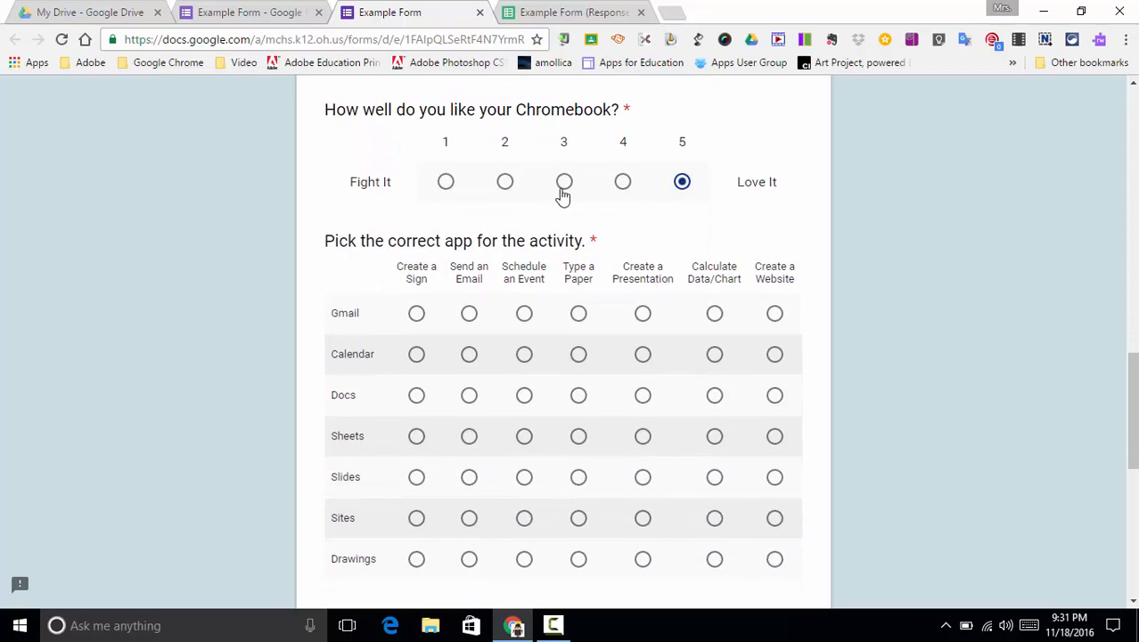
In the app-activity grid, match Gmail to Send an Email, Calendar to Schedule an Event, and Docs to Type a Paper.
{"action": "scroll", "coordinate": [554, 195], "scroll_direction": "down", "scroll_amount": 4}
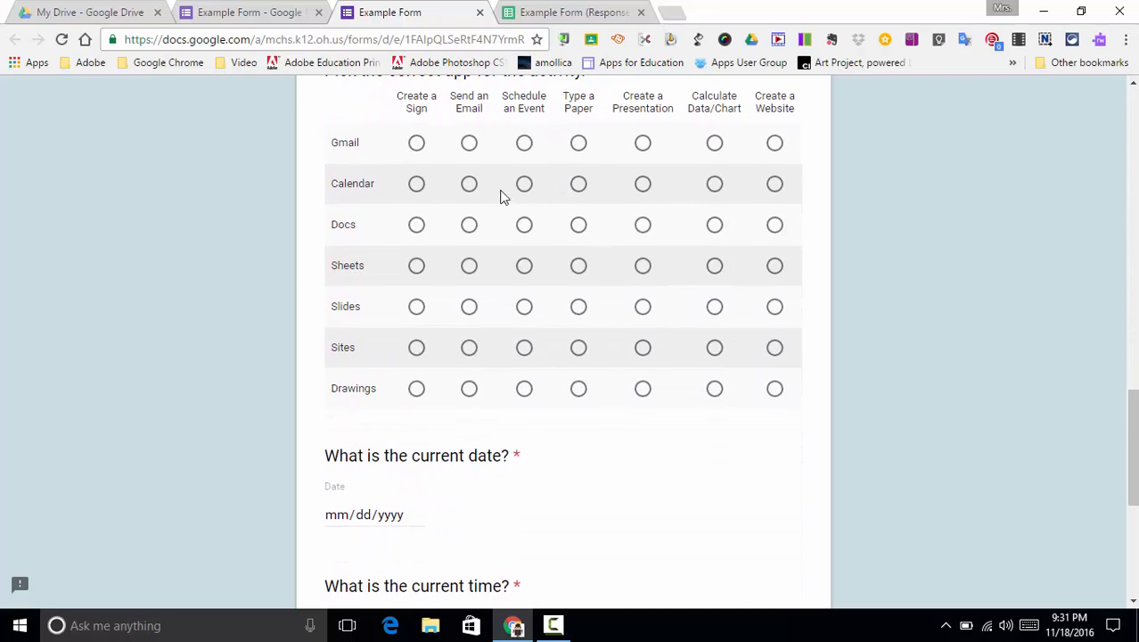
{"action": "left_click", "coordinate": [469, 143]}
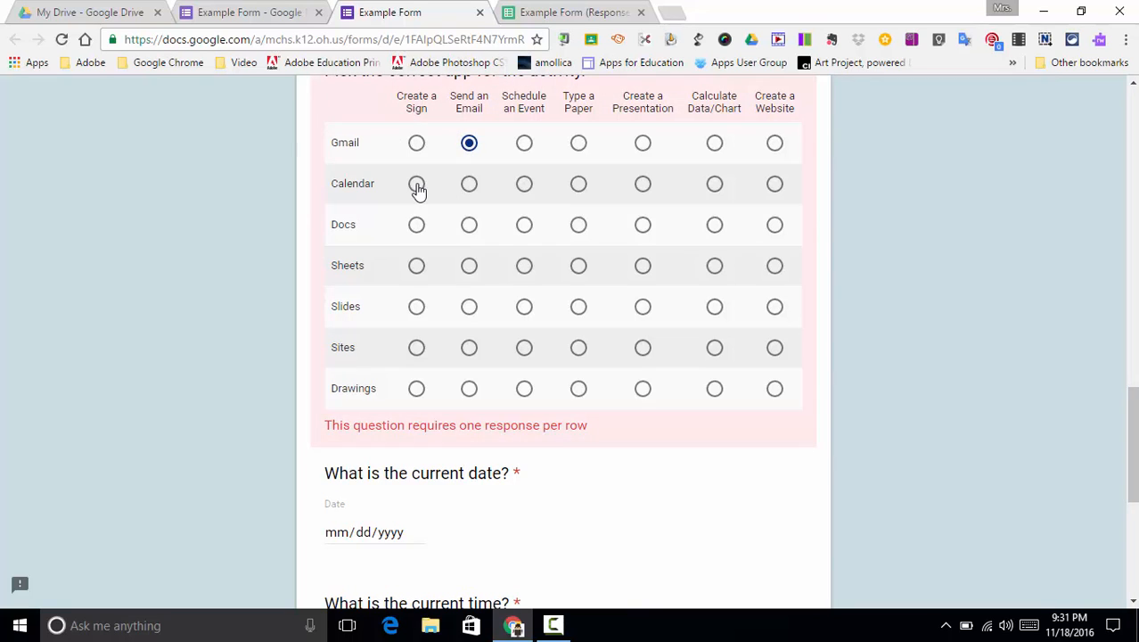
{"action": "left_click", "coordinate": [526, 185]}
{"action": "left_click", "coordinate": [579, 229]}
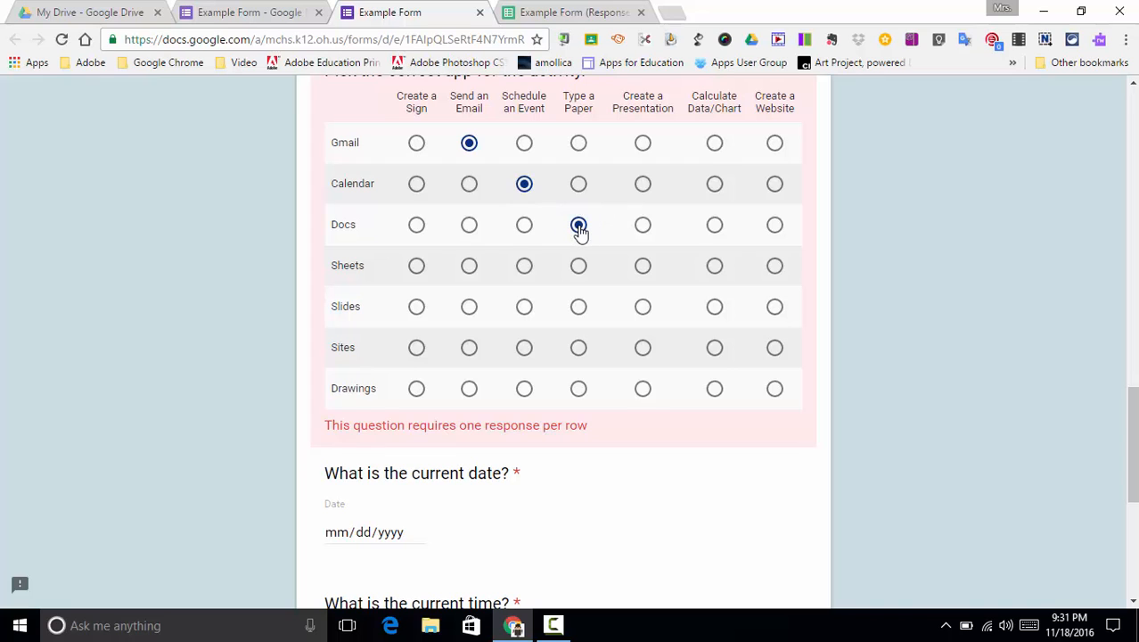
Complete the grid: match Sheets to Calculate Data/Chart, Slides to Create a Presentation, Sites to Create a Website, and Drawings to Create a Sign.
{"action": "left_click", "coordinate": [715, 269]}
{"action": "left_click", "coordinate": [644, 309]}
{"action": "left_click", "coordinate": [775, 350]}
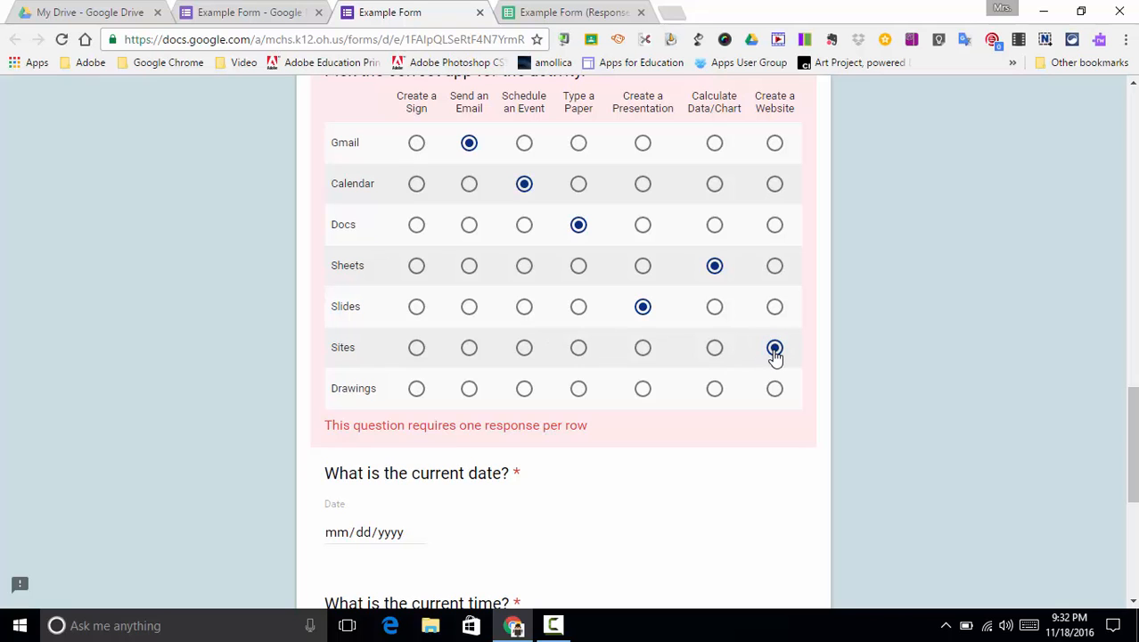
{"action": "left_click", "coordinate": [417, 390]}
Enter 11/18/2016 as the answer to the current date question.
{"action": "scroll", "coordinate": [417, 393], "scroll_direction": "down", "scroll_amount": 2}
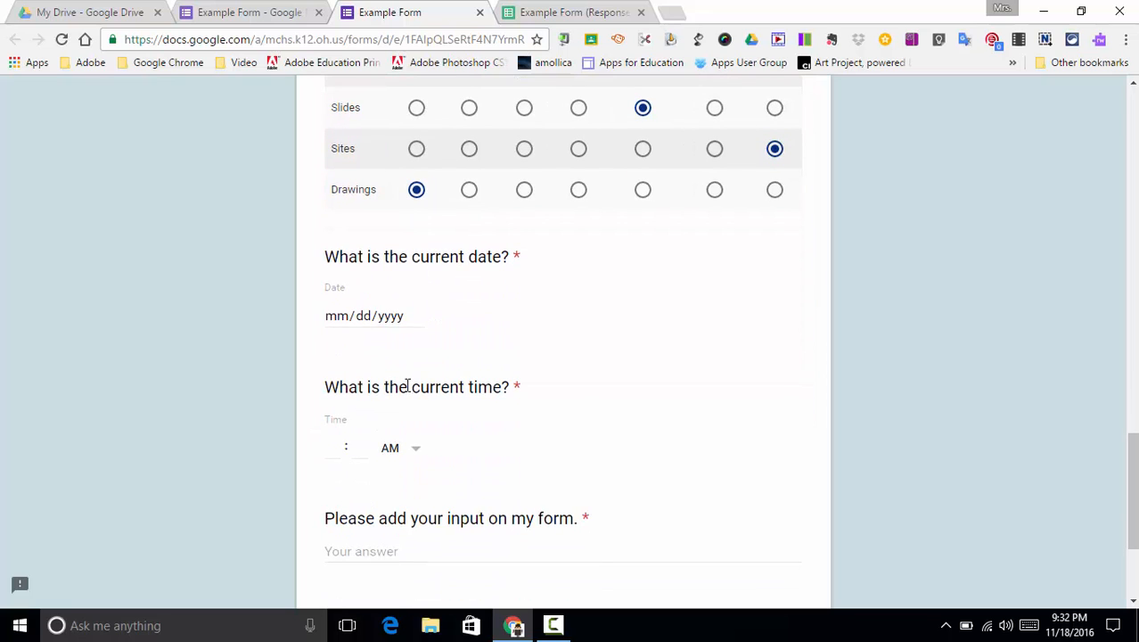
{"action": "left_click", "coordinate": [337, 317]}
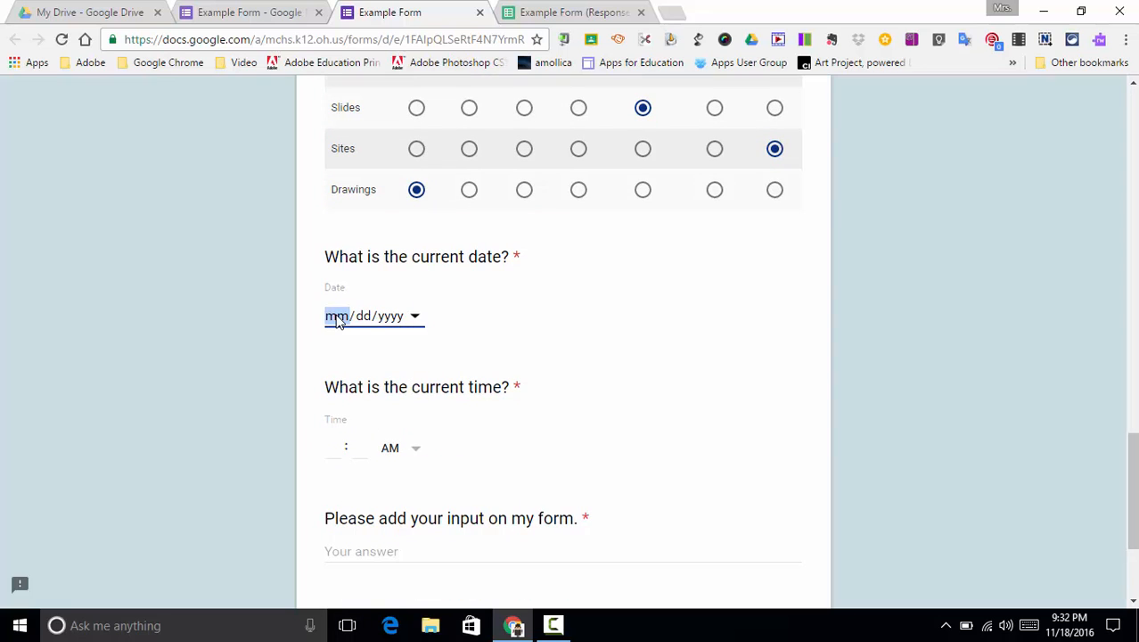
{"action": "type", "text": "11/18/0001"}
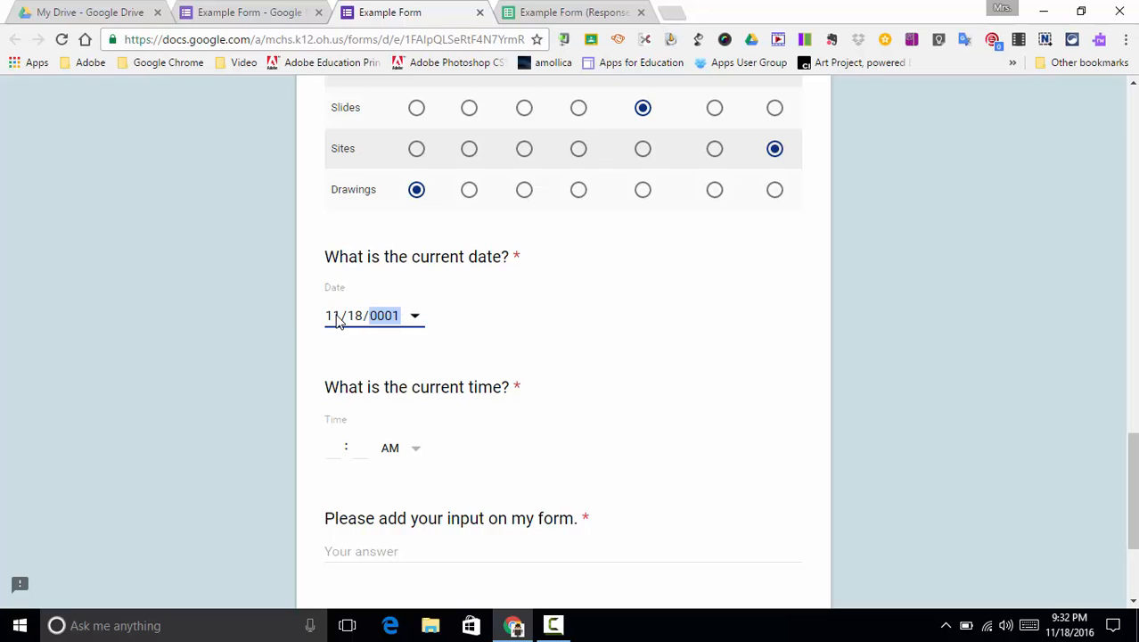
{"action": "key", "text": "BackSpace"}
{"action": "type", "text": "2016"}
Enter 09:32 PM as the answer to the current time question.
{"action": "left_click", "coordinate": [337, 448]}
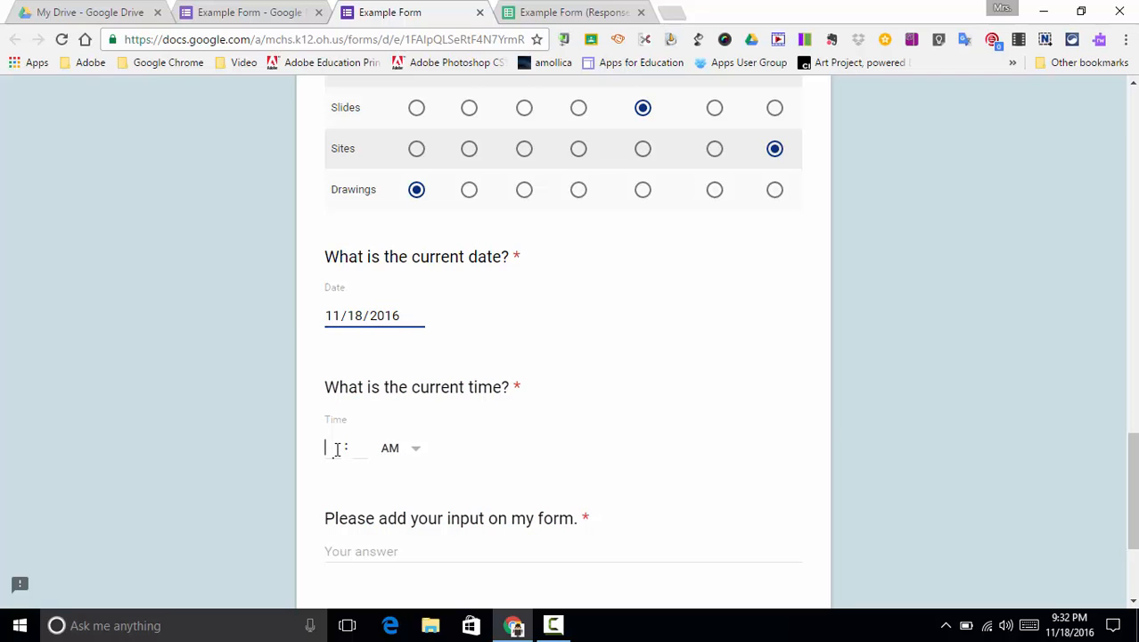
{"action": "type", "text": "09 : "}
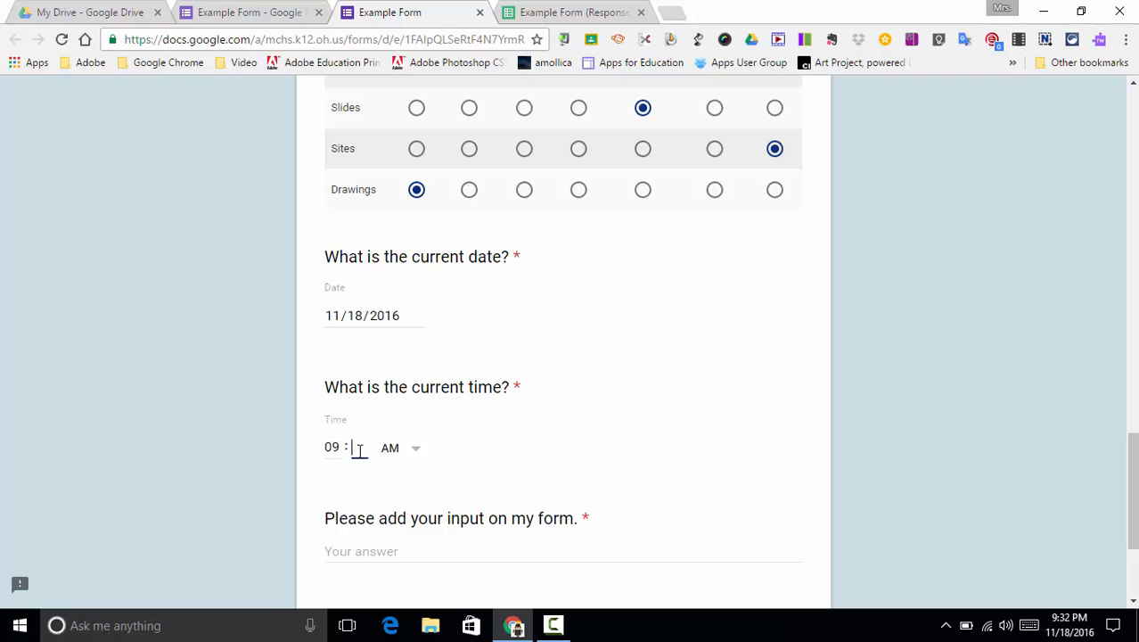
{"action": "type", "text": "32"}
{"action": "left_click", "coordinate": [389, 453]}
{"action": "left_click", "coordinate": [389, 486]}
Answer the form input question with "I think it's super!" and submit the response.
{"action": "scroll", "coordinate": [388, 491], "scroll_direction": "down", "scroll_amount": 3}
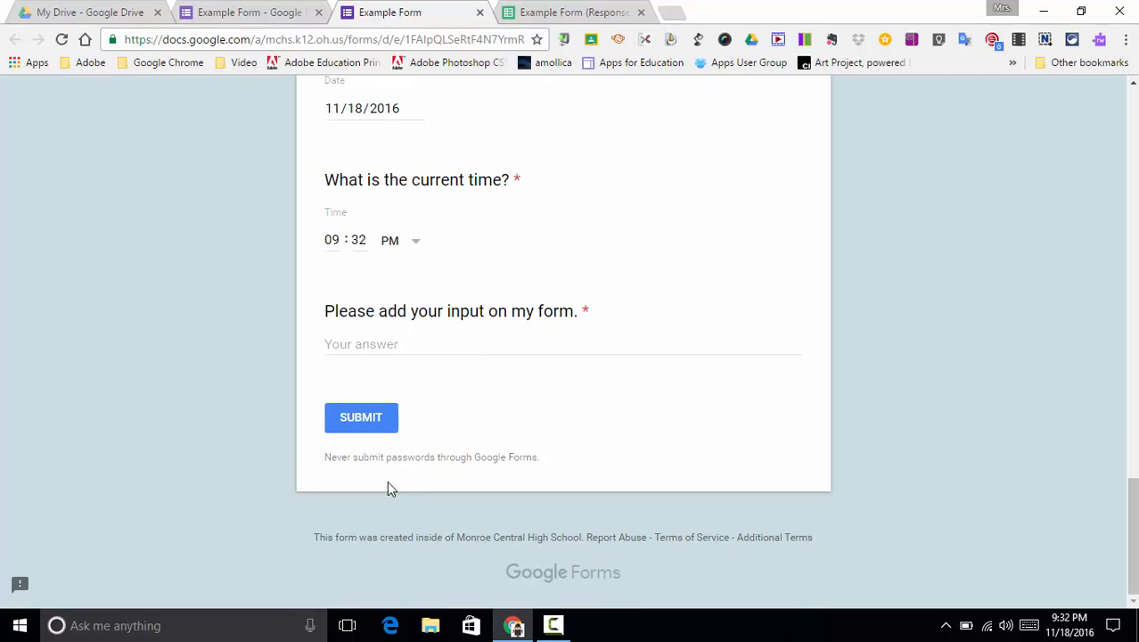
{"action": "left_click", "coordinate": [361, 343]}
{"action": "type", "text": "I think"}
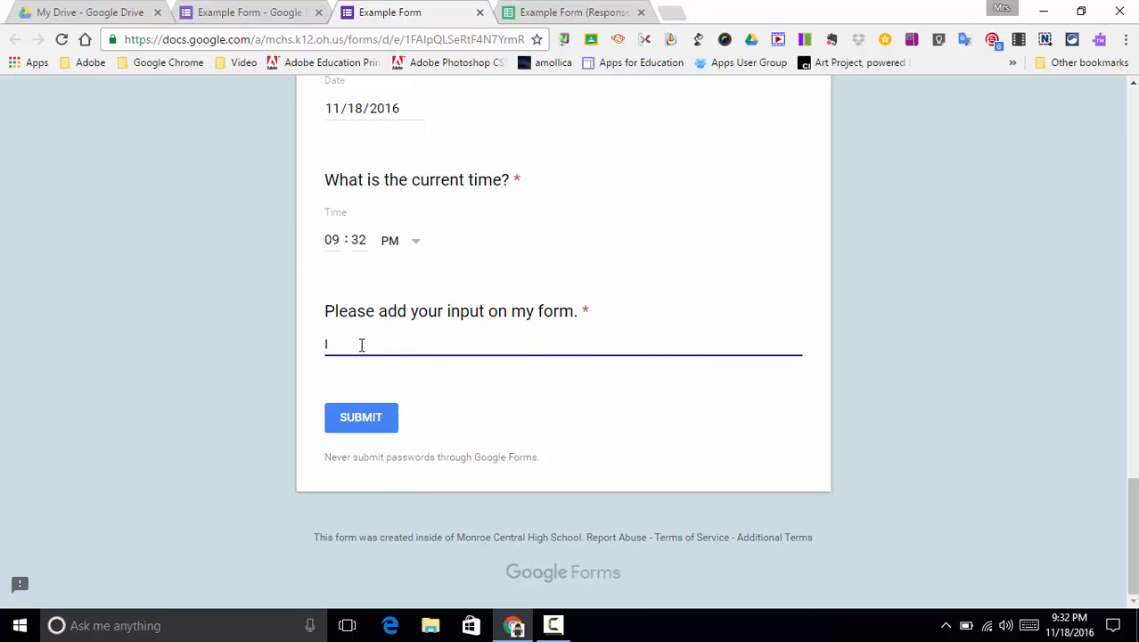
{"action": "type", "text": " it's super!"}
{"action": "left_click", "coordinate": [363, 421]}
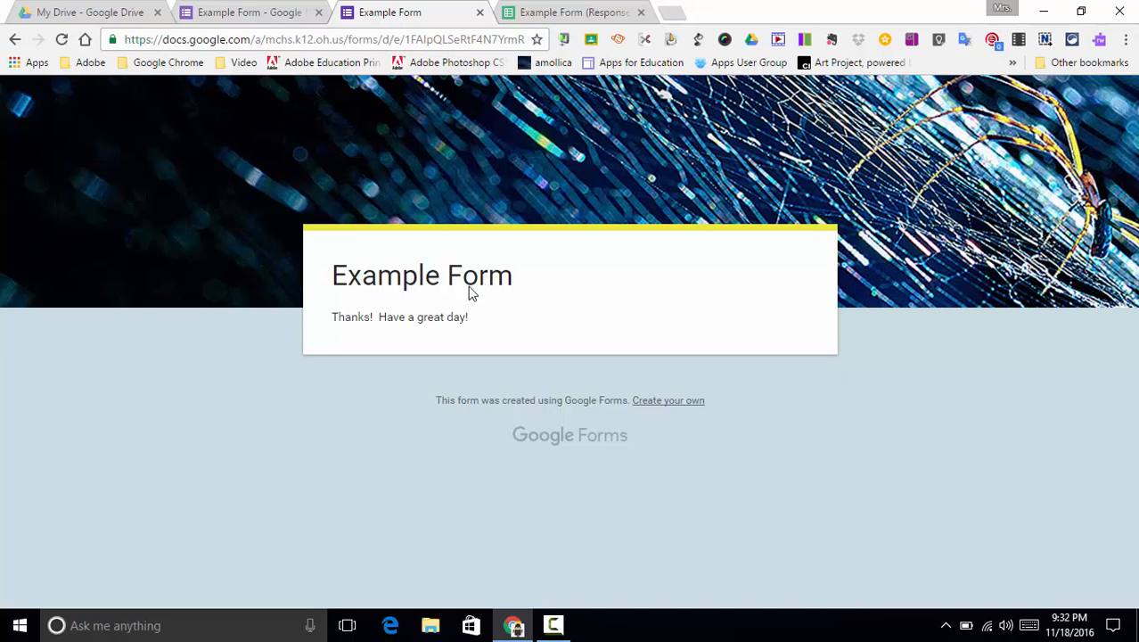
Check the submitted entry in the response spreadsheet, and review the summary of answers for every question in the form's responses.
{"action": "left_click", "coordinate": [549, 16]}
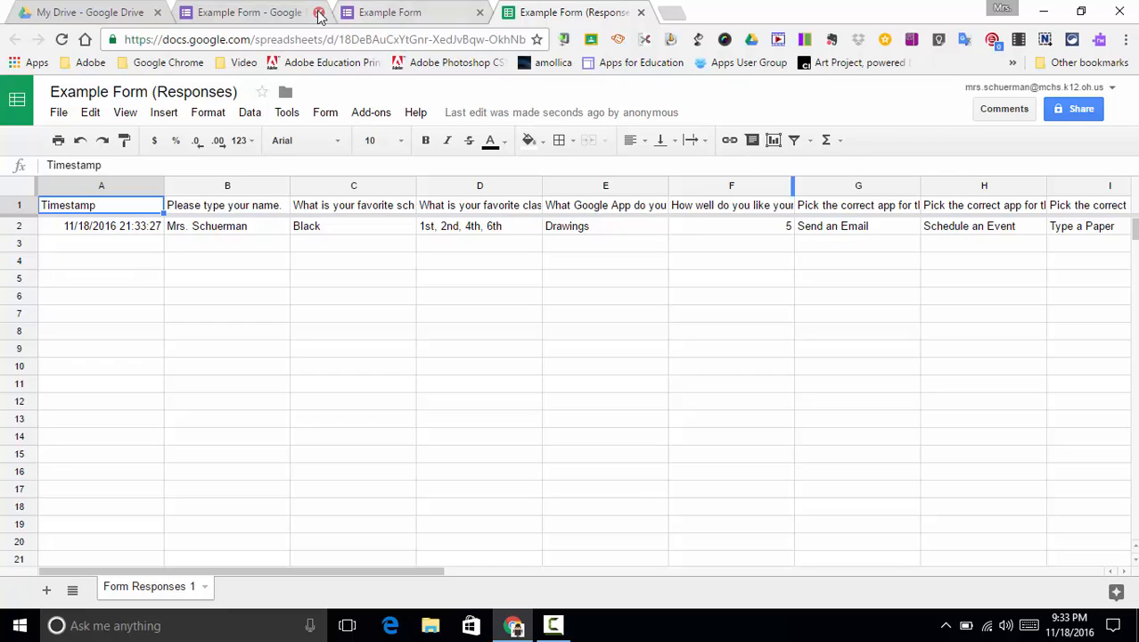
{"action": "left_click", "coordinate": [250, 16]}
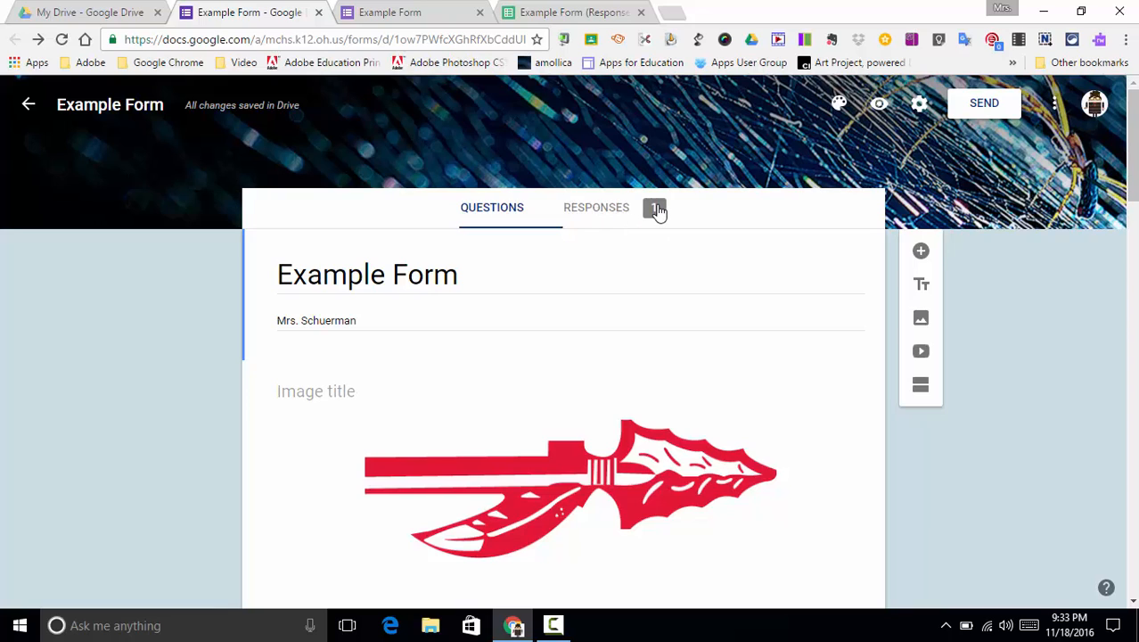
{"action": "left_click", "coordinate": [600, 214]}
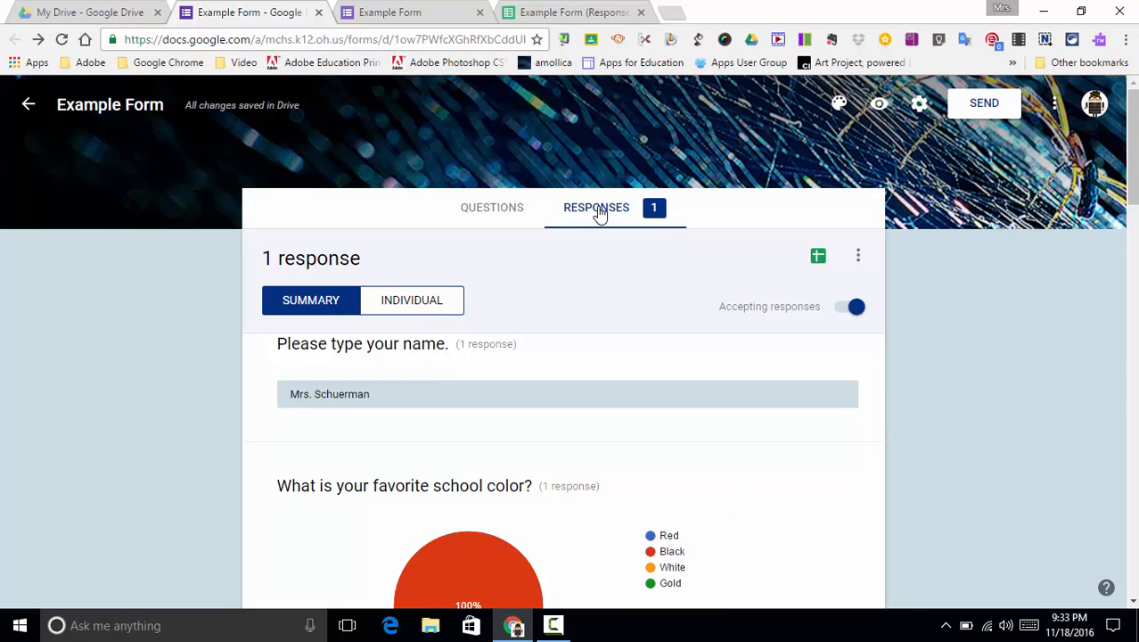
{"action": "scroll", "coordinate": [600, 214], "scroll_direction": "down", "scroll_amount": 2}
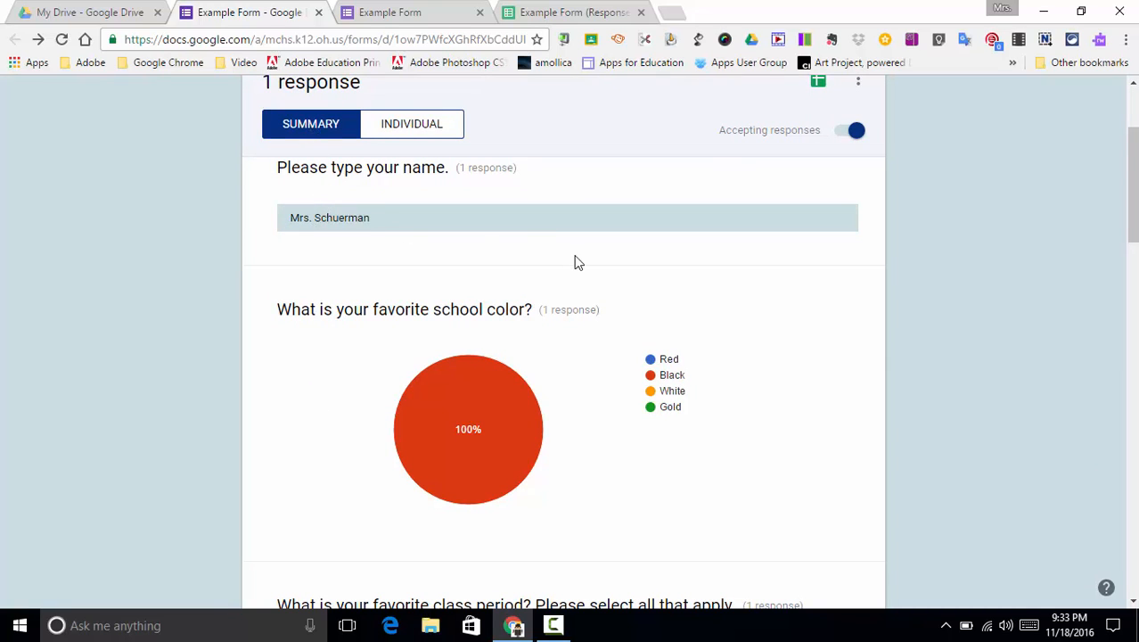
{"action": "scroll", "coordinate": [773, 308], "scroll_direction": "down", "scroll_amount": 2}
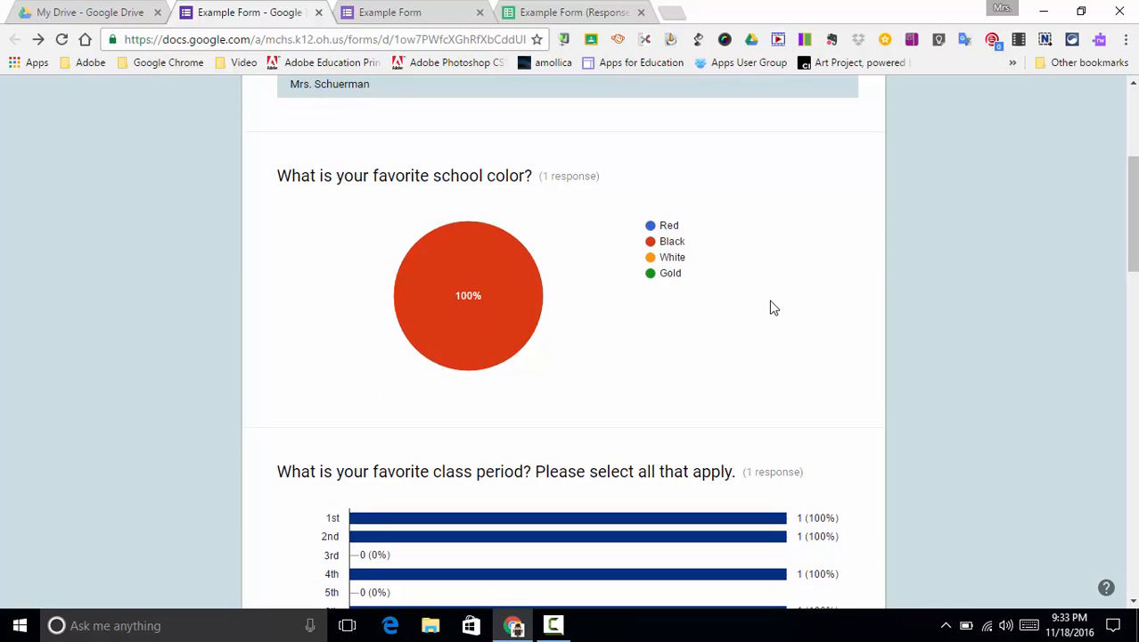
{"action": "scroll", "coordinate": [773, 308], "scroll_direction": "down", "scroll_amount": 2}
{"action": "scroll", "coordinate": [773, 308], "scroll_direction": "down", "scroll_amount": 4}
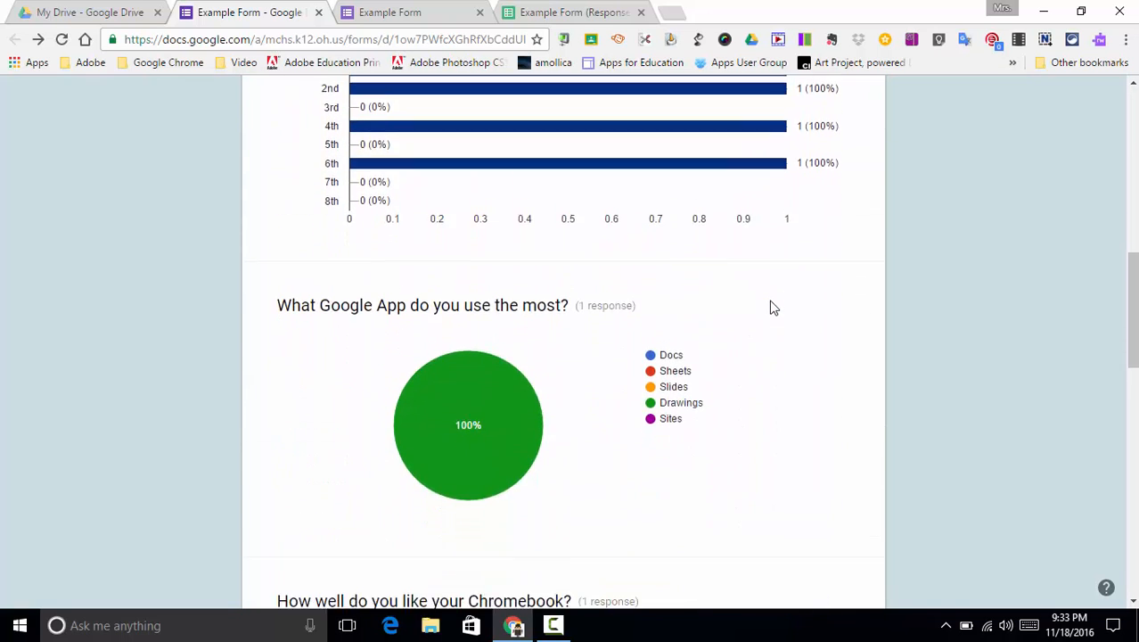
{"action": "scroll", "coordinate": [773, 307], "scroll_direction": "down", "scroll_amount": 5}
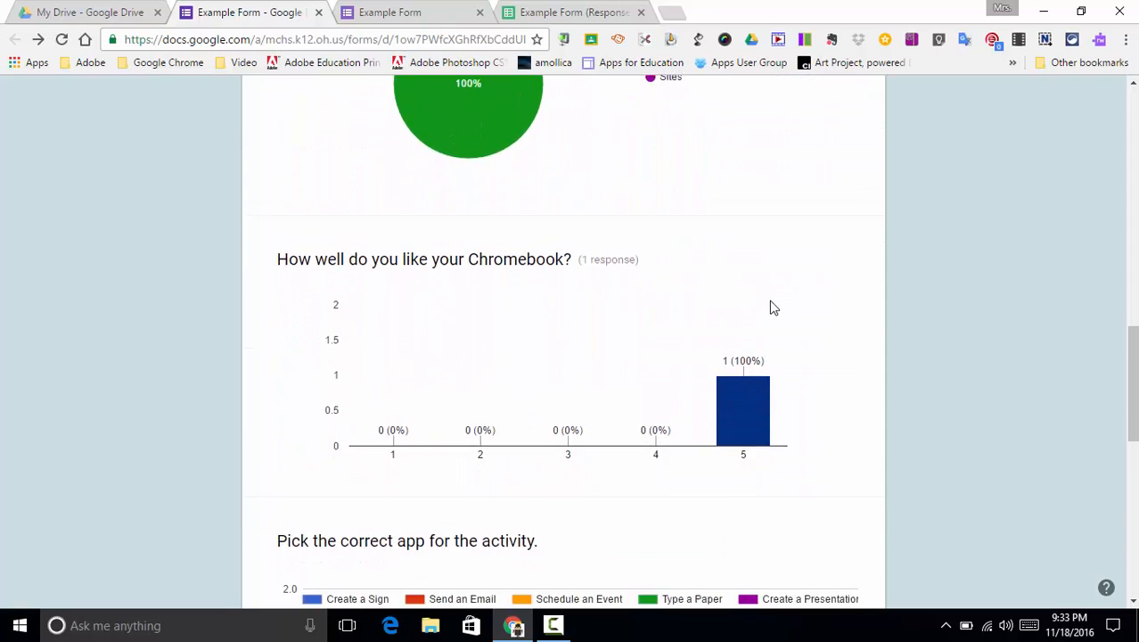
{"action": "scroll", "coordinate": [773, 307], "scroll_direction": "down", "scroll_amount": 4}
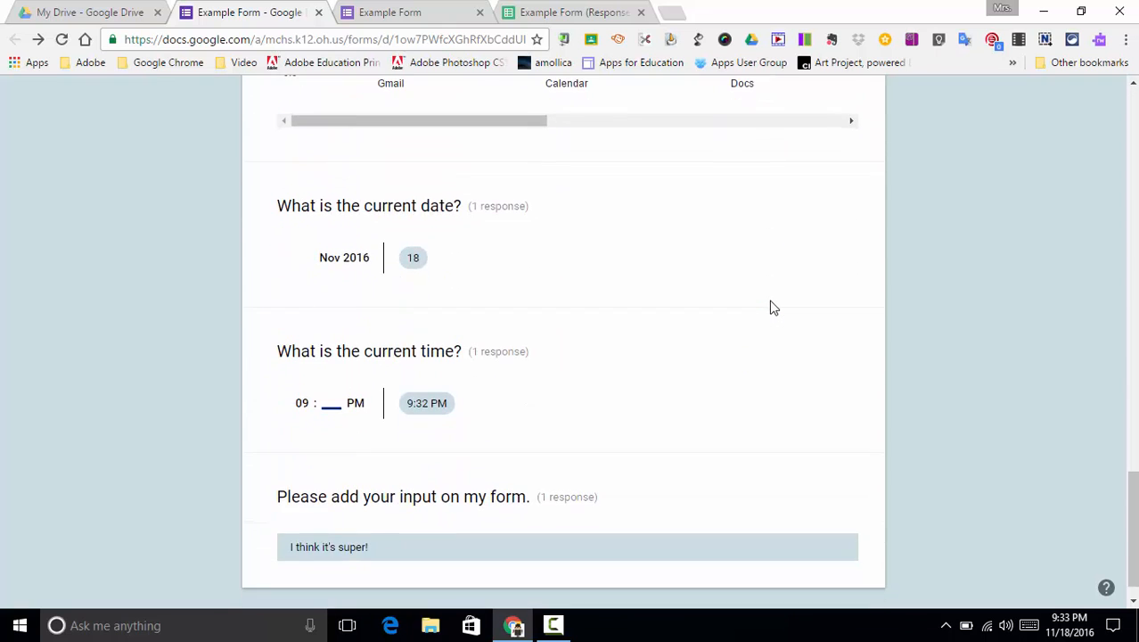
{"action": "scroll", "coordinate": [773, 308], "scroll_direction": "up", "scroll_amount": 8}
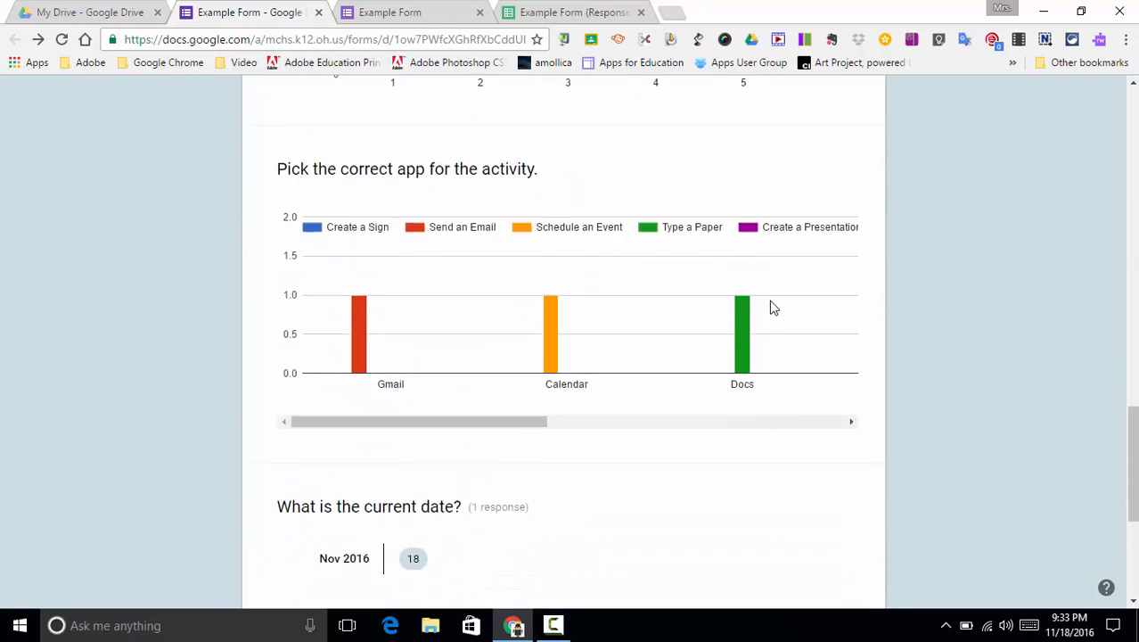
{"action": "scroll", "coordinate": [773, 307], "scroll_direction": "up", "scroll_amount": 7}
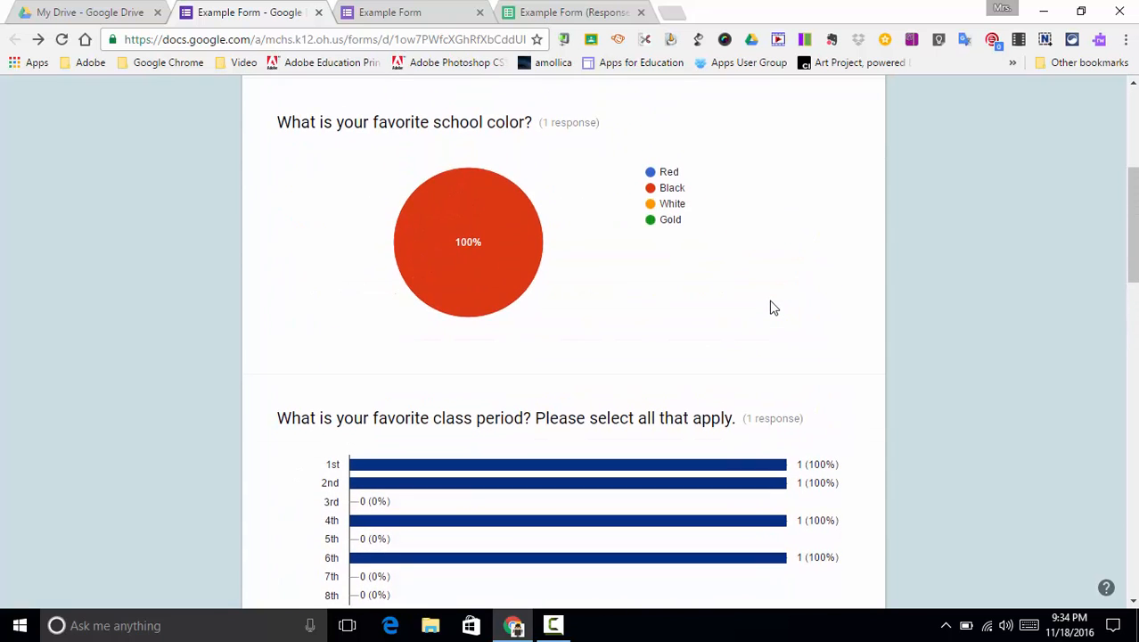
{"action": "scroll", "coordinate": [773, 307], "scroll_direction": "up", "scroll_amount": 4}
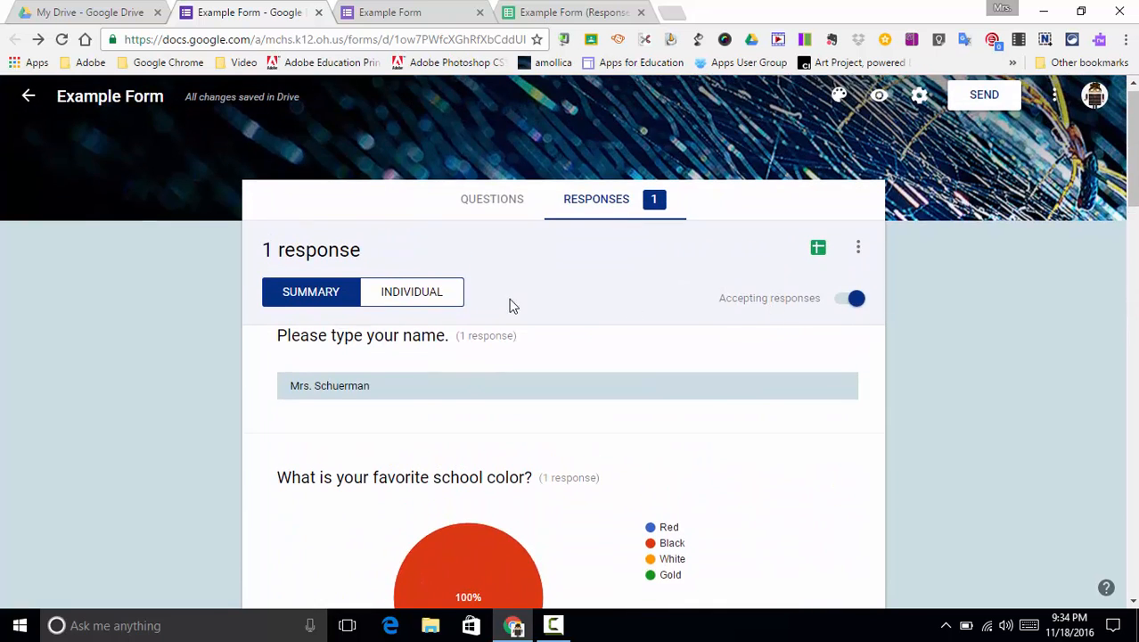
View the individual response and read through all of its submitted answers.
{"action": "left_click", "coordinate": [420, 296]}
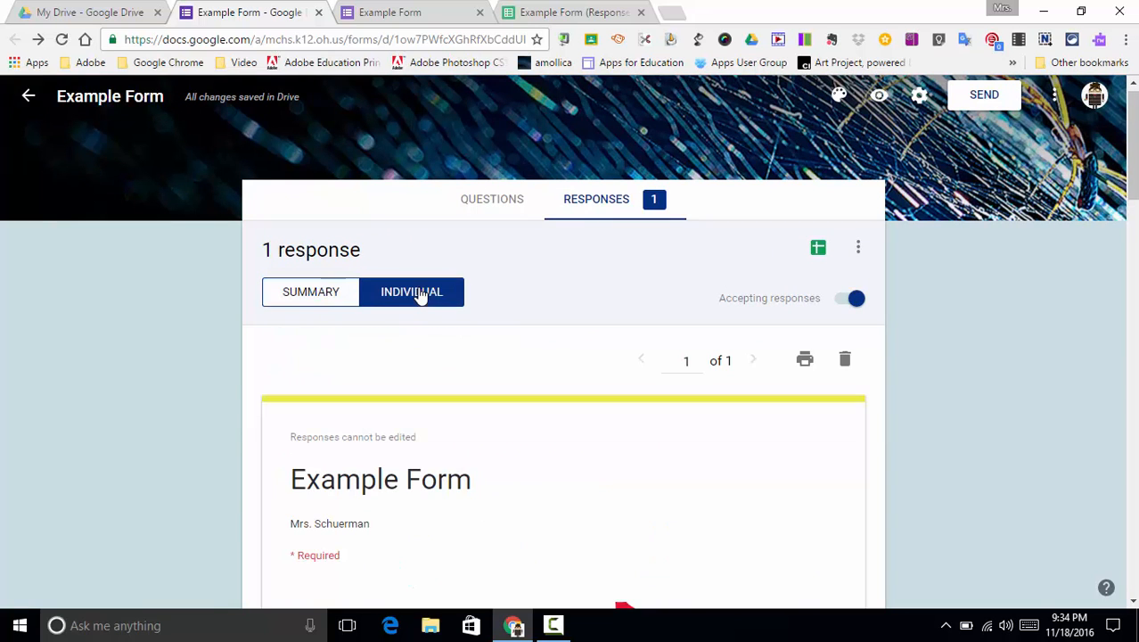
{"action": "scroll", "coordinate": [630, 515], "scroll_direction": "down", "scroll_amount": 1}
{"action": "scroll", "coordinate": [631, 515], "scroll_direction": "down", "scroll_amount": 6}
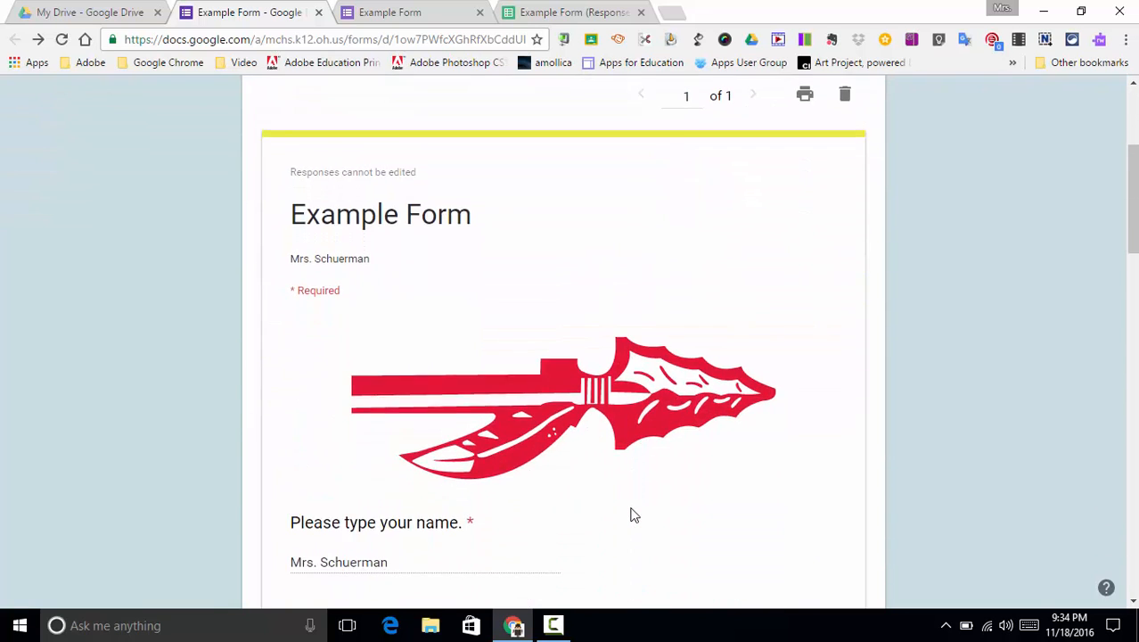
{"action": "scroll", "coordinate": [631, 516], "scroll_direction": "down", "scroll_amount": 6}
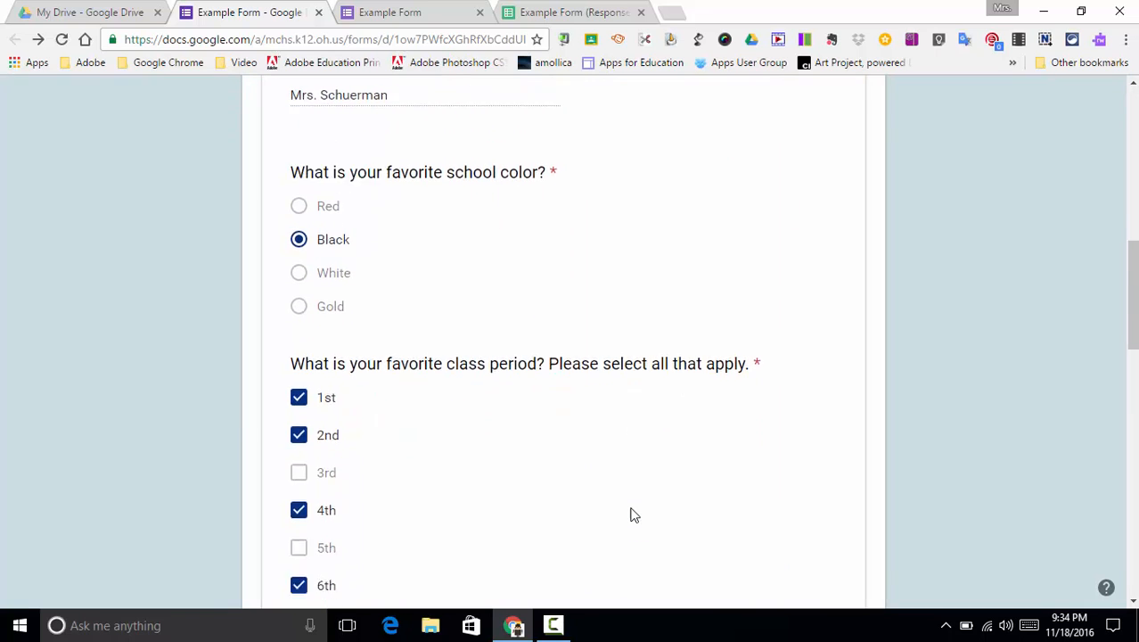
{"action": "scroll", "coordinate": [630, 515], "scroll_direction": "down", "scroll_amount": 6}
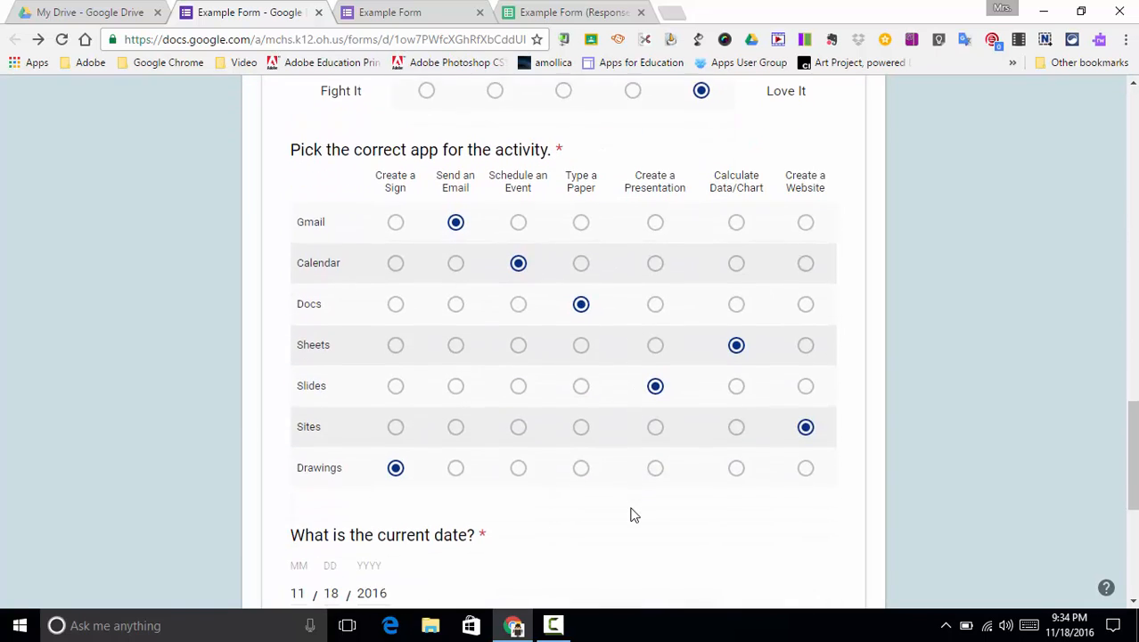
{"action": "scroll", "coordinate": [630, 515], "scroll_direction": "down", "scroll_amount": 1}
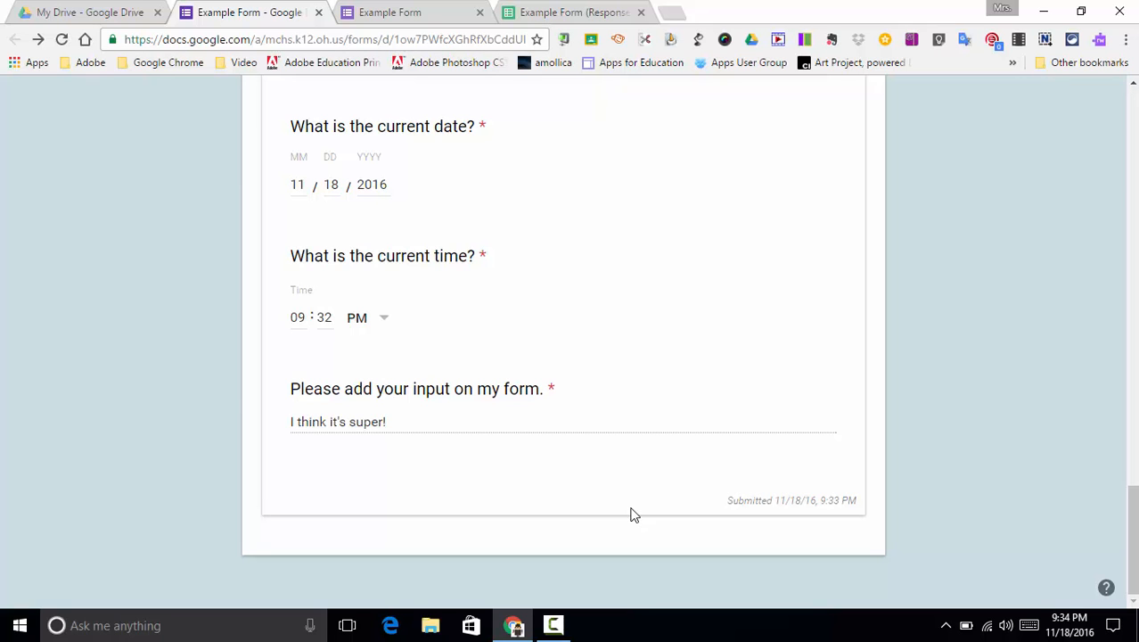
{"action": "scroll", "coordinate": [630, 515], "scroll_direction": "up", "scroll_amount": 20}
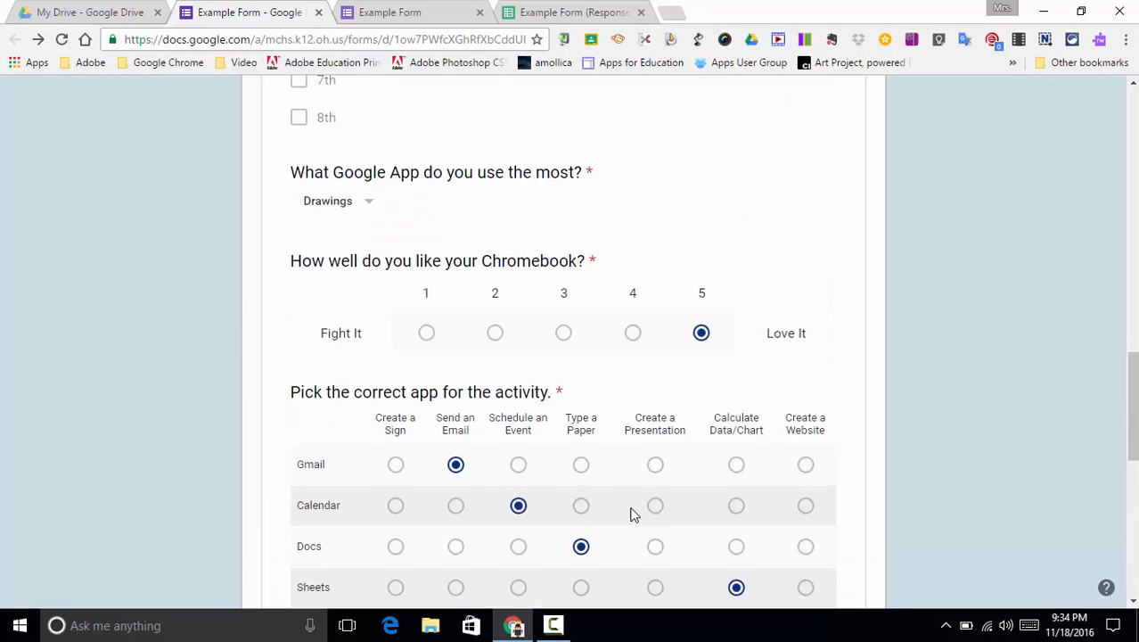